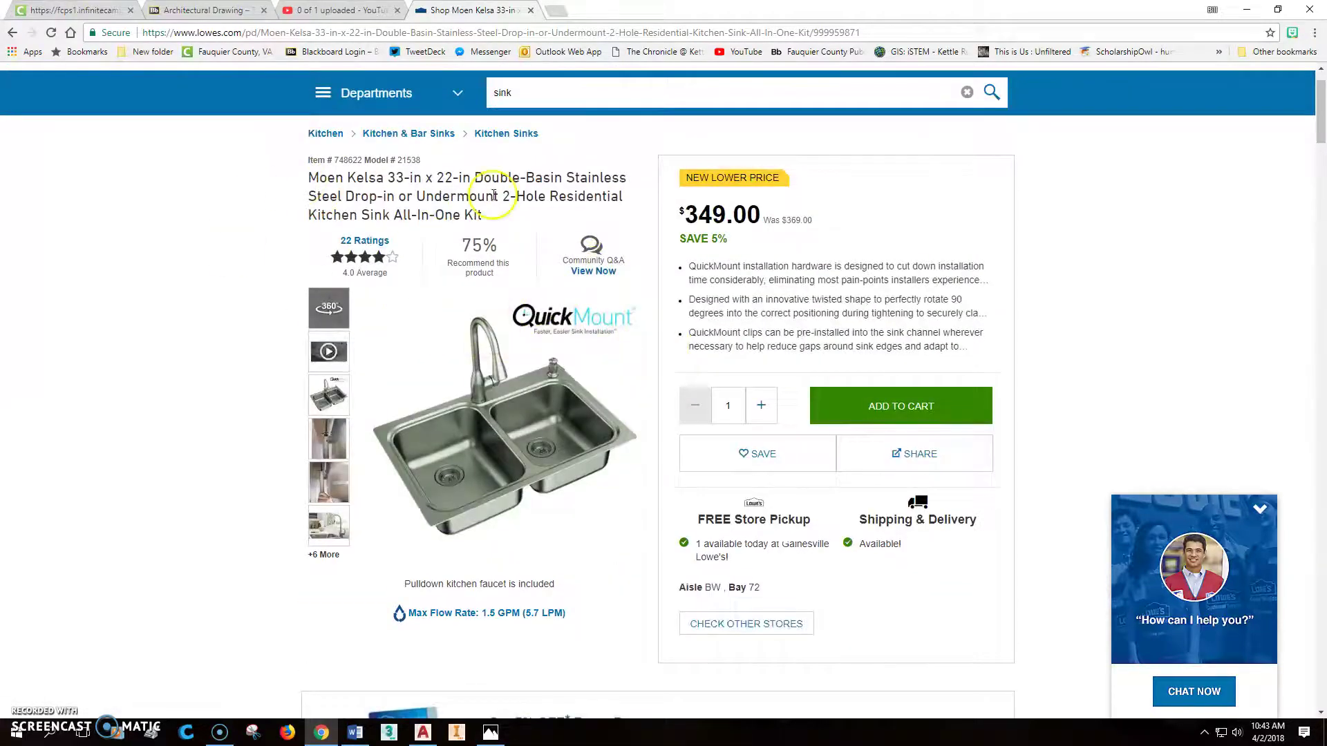
Scroll the Moen Kelsa sink page to its Specifications showing 33 x 22 in.
{"action": "scroll", "coordinate": [495, 195], "scroll_direction": "down", "scroll_amount": 15}
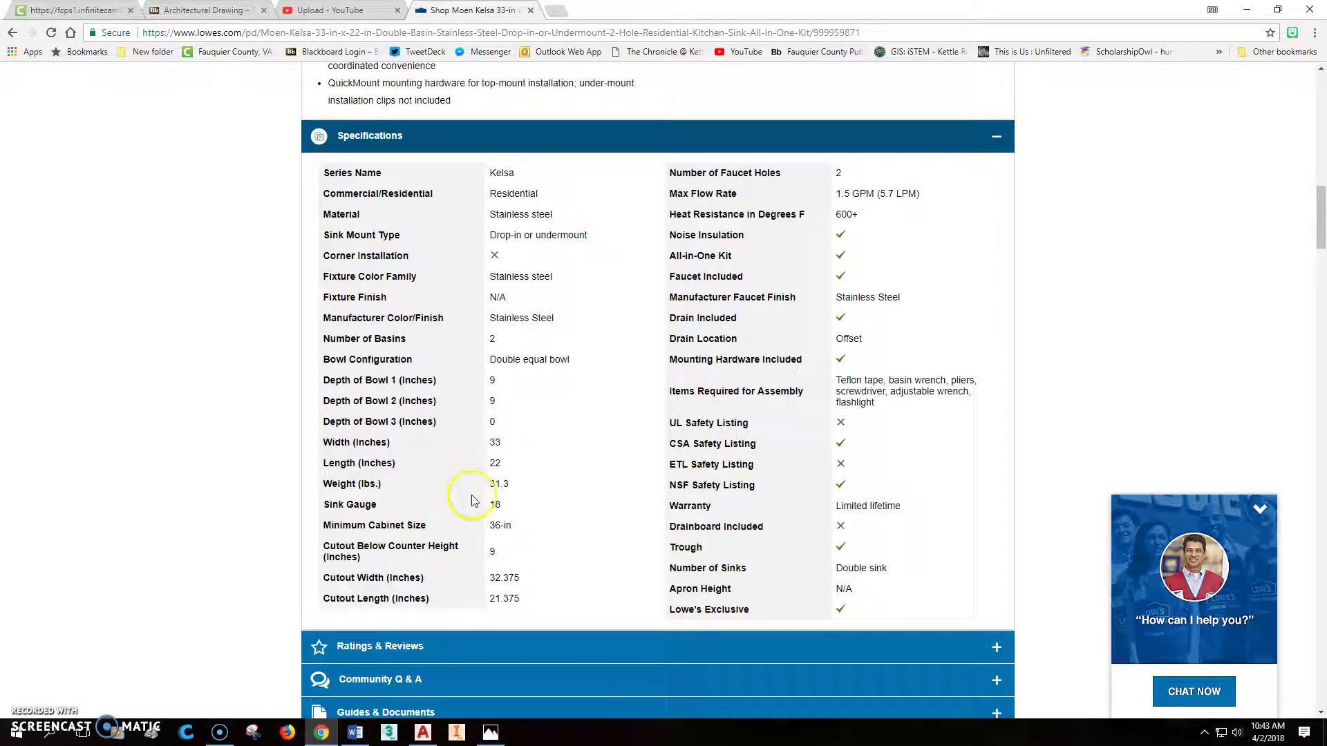
In AutoCAD, draw a closed 33 by 22 inch sink outline with LINE.
{"action": "left_click", "coordinate": [420, 734]}
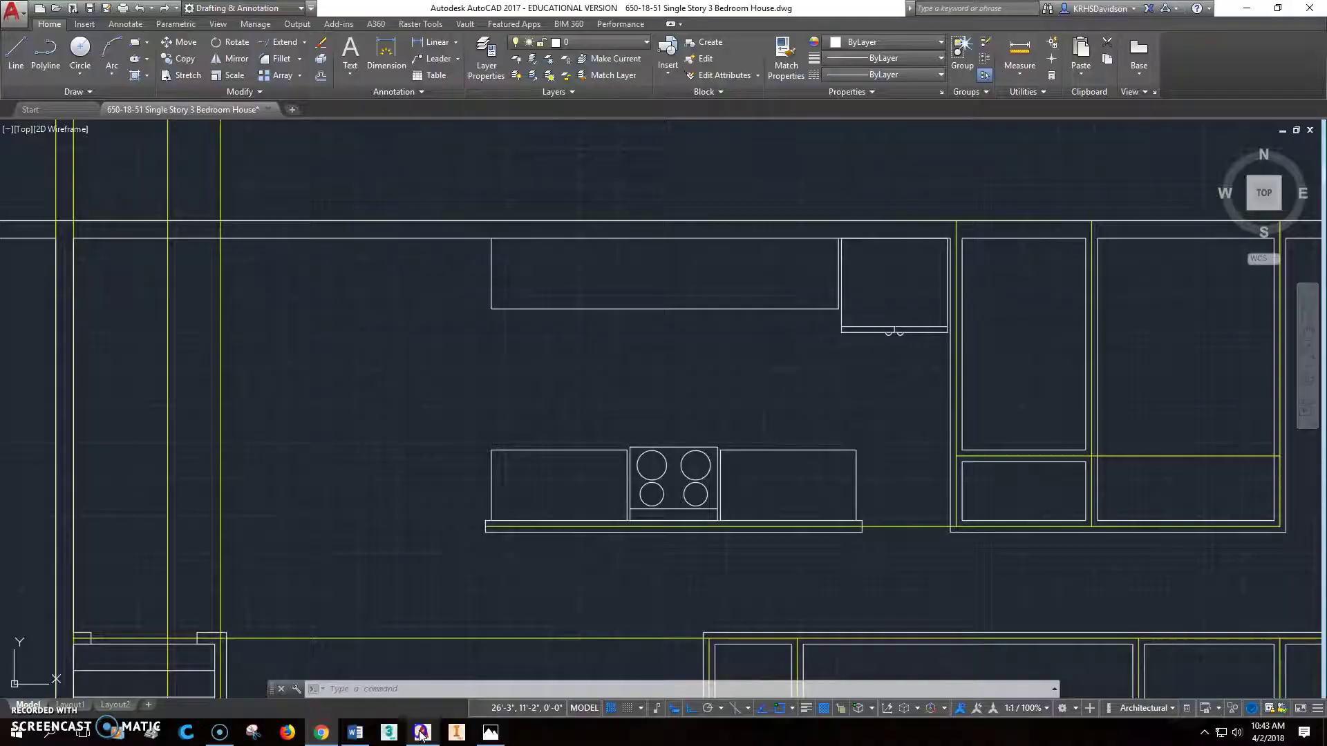
{"action": "left_click", "coordinate": [16, 50]}
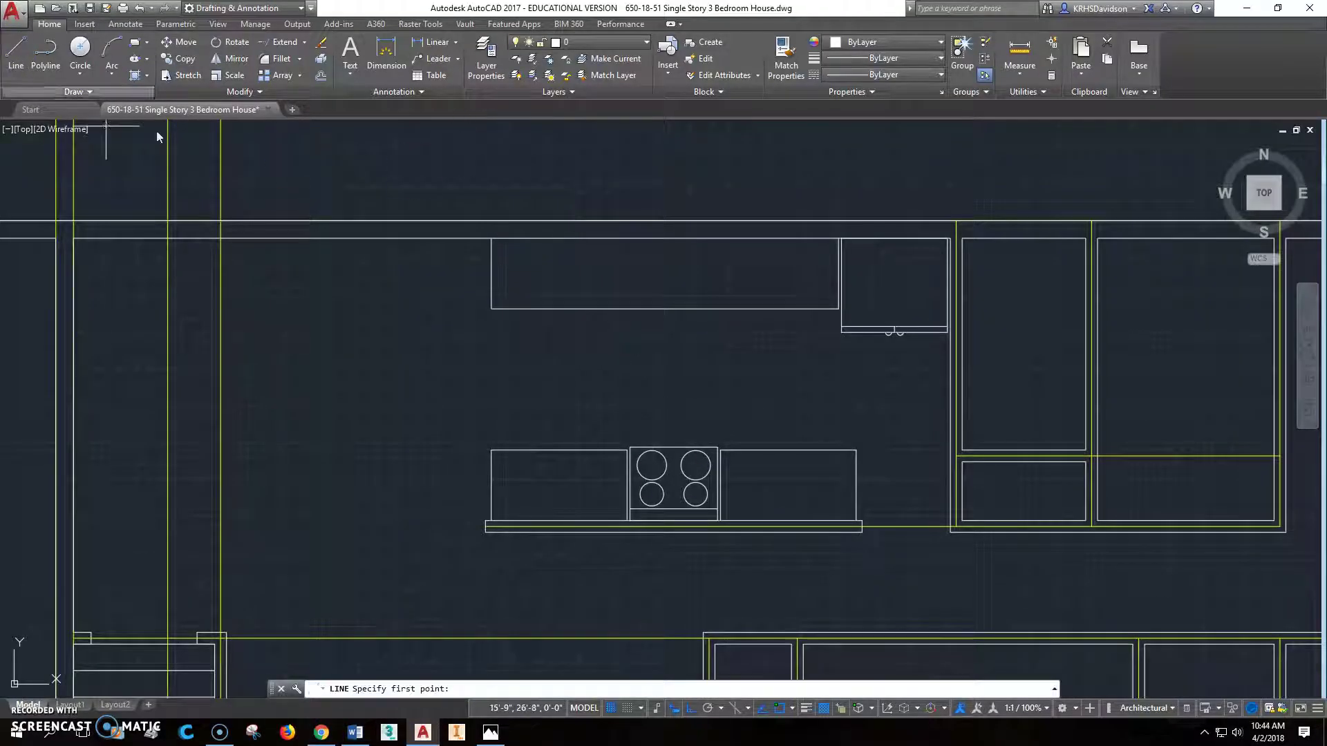
{"action": "left_click", "coordinate": [609, 340]}
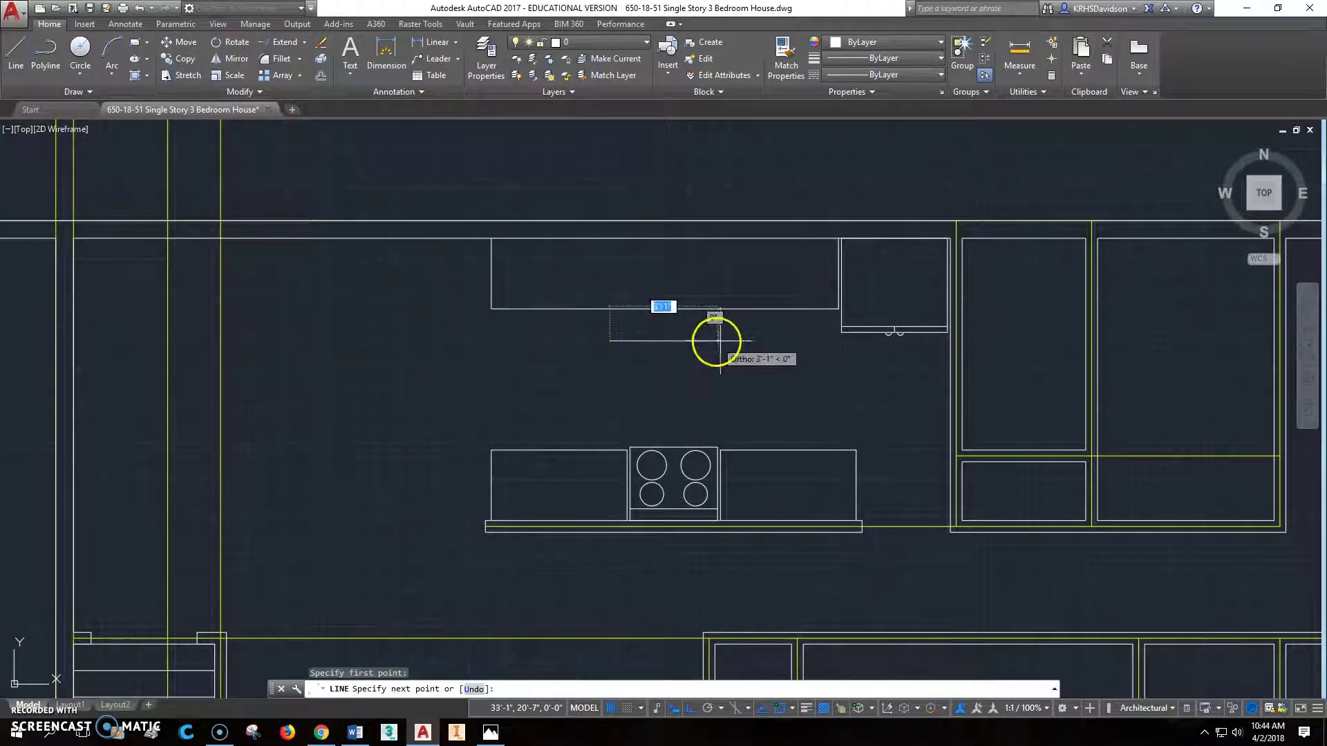
{"action": "type", "text": "33"}
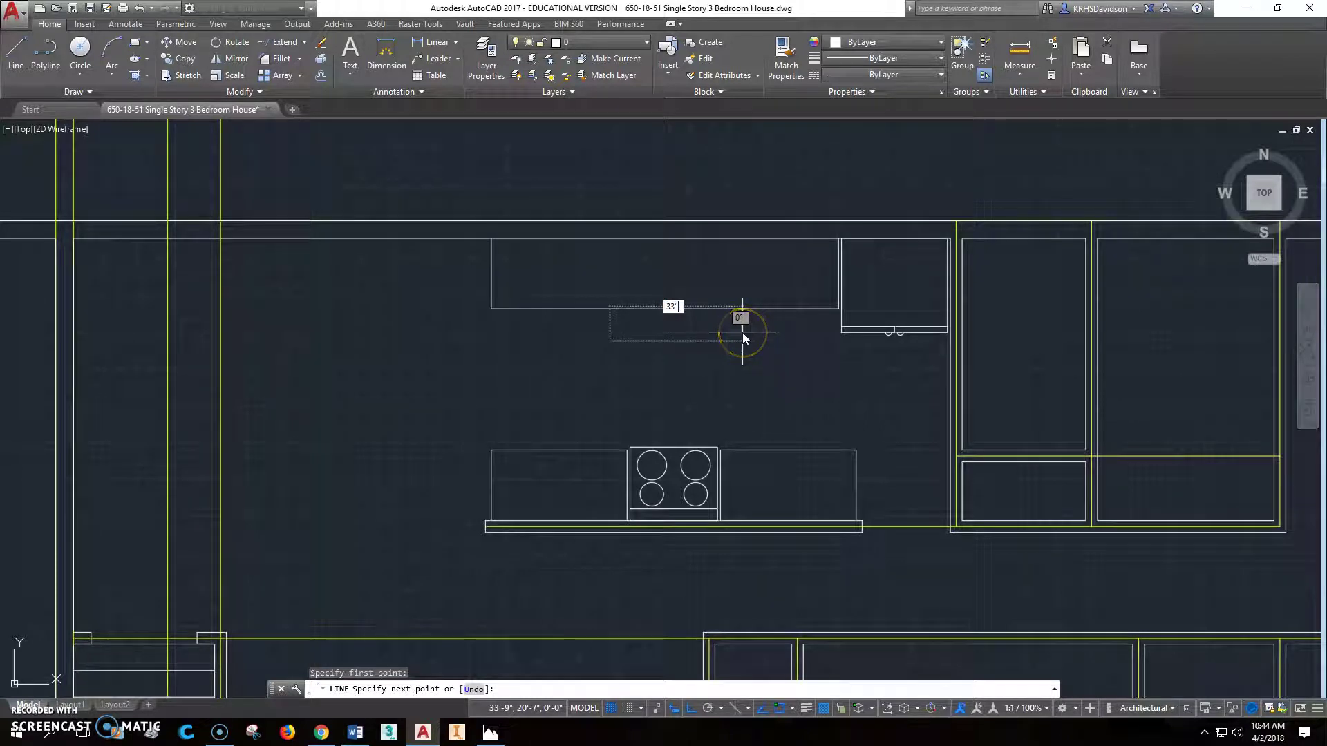
{"action": "key", "text": "Return"}
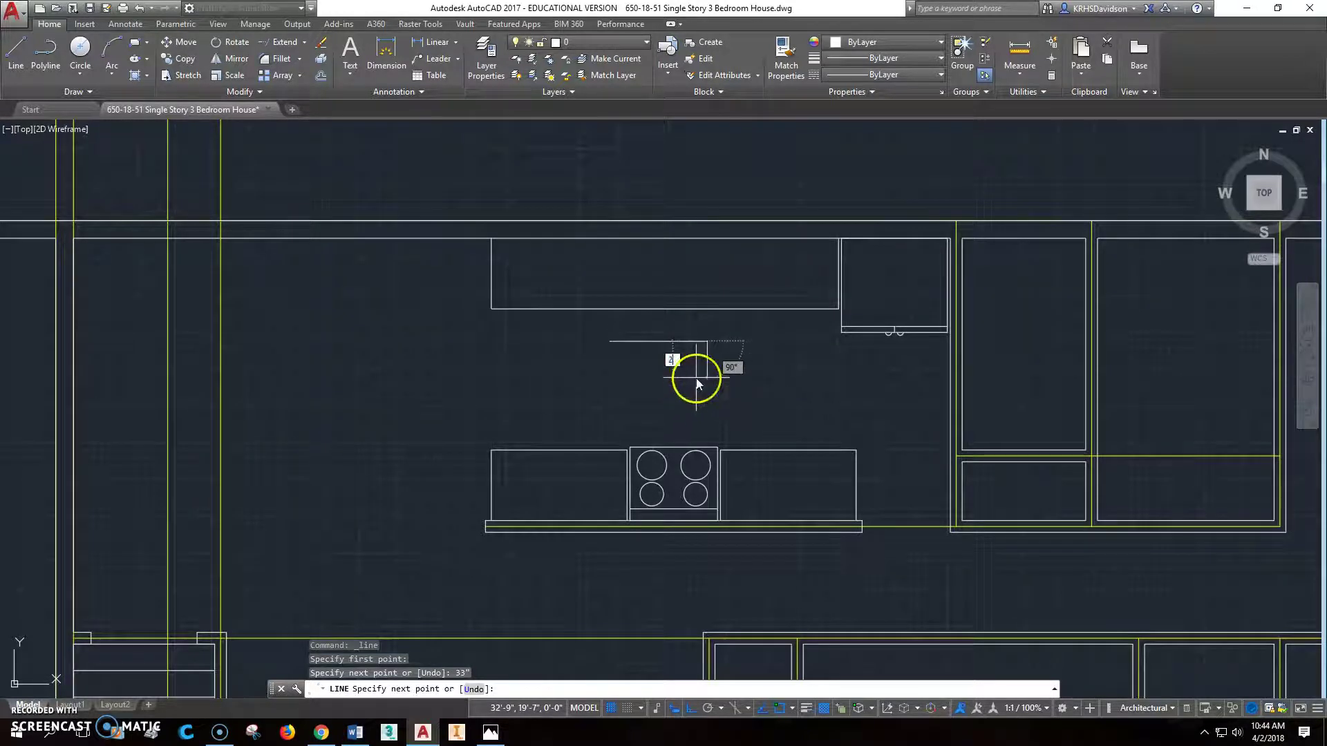
{"action": "key", "text": "Return"}
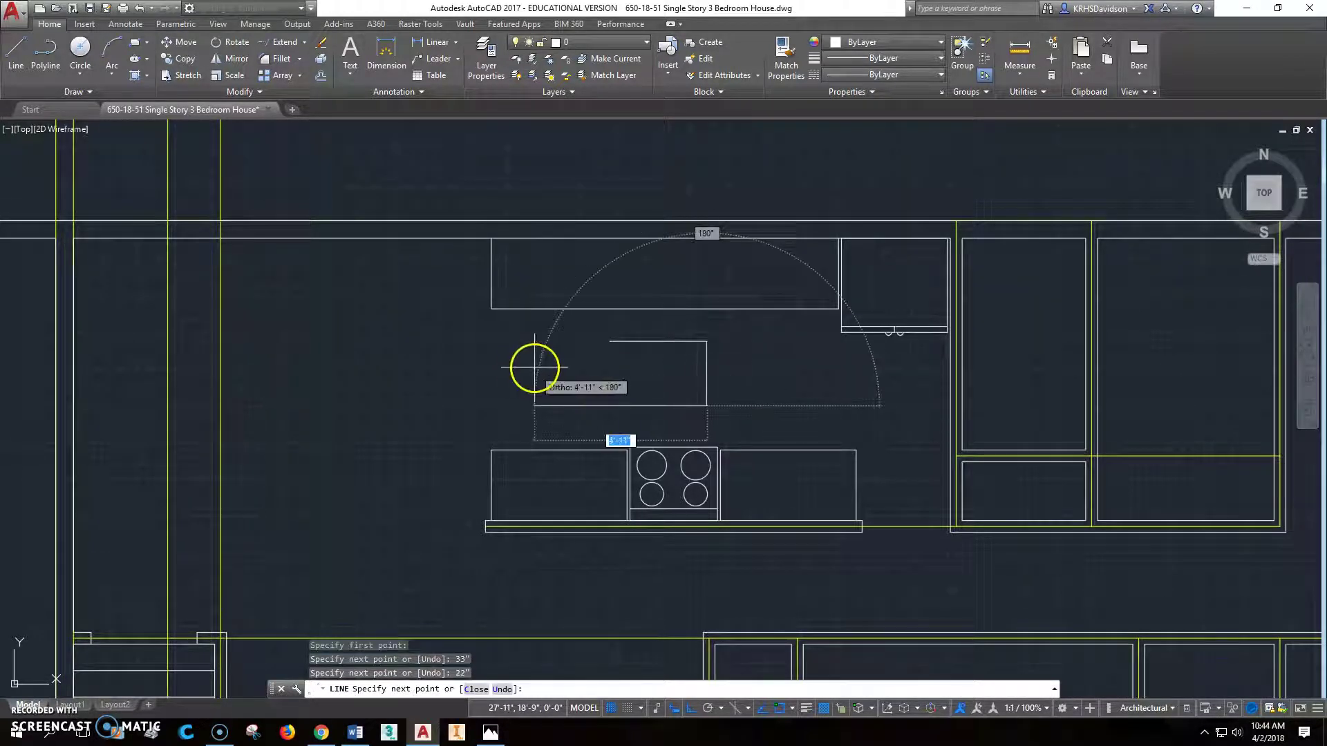
{"action": "type", "text": "33"}
{"action": "key", "text": "Return"}
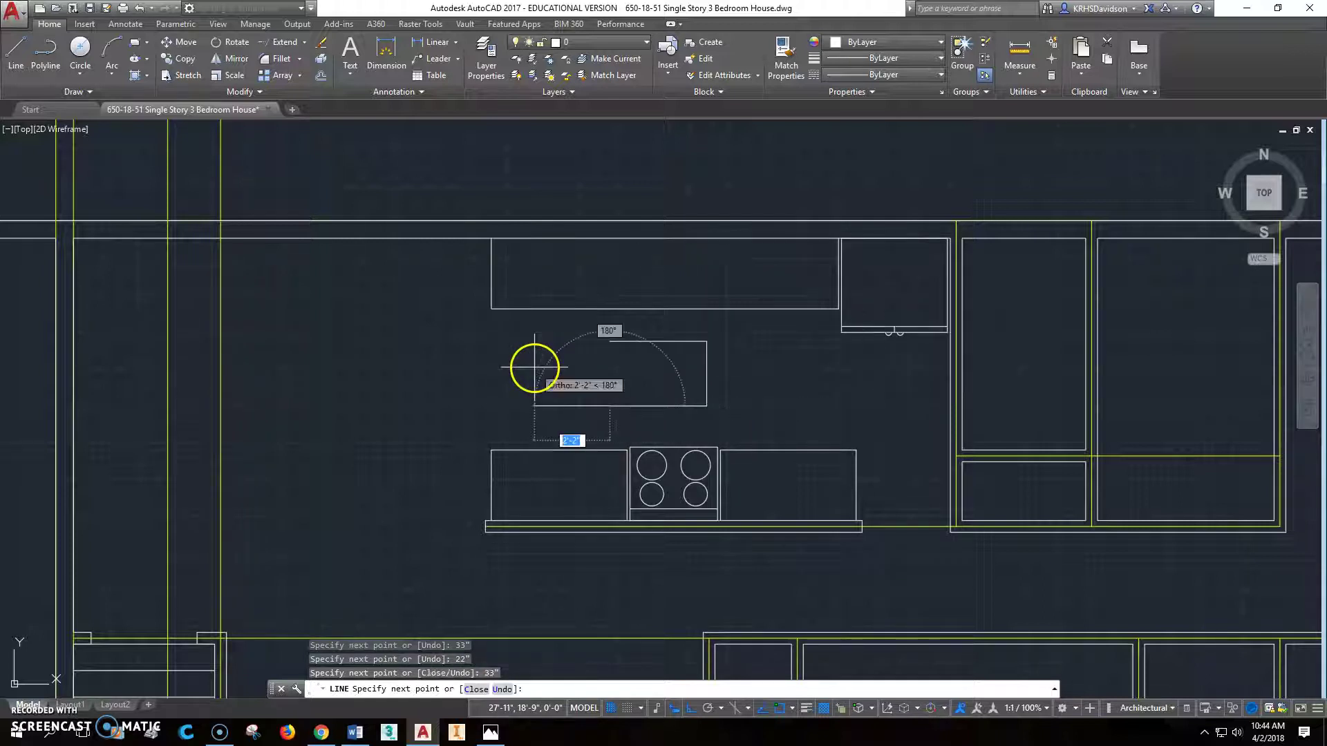
{"action": "type", "text": "c"}
{"action": "key", "text": "Return"}
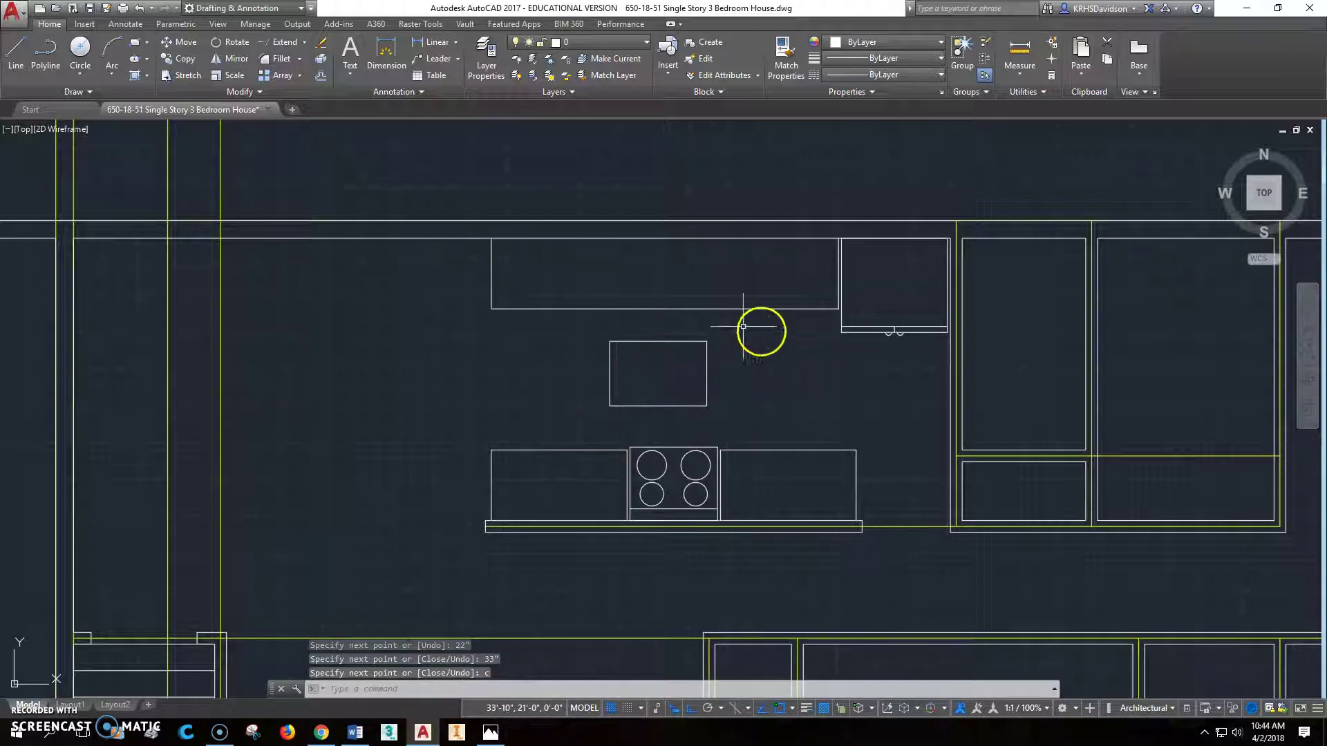
Move the sink outline by its bottom midpoint into the upper kitchen counter.
{"action": "type", "text": "m"}
{"action": "key", "text": "Return"}
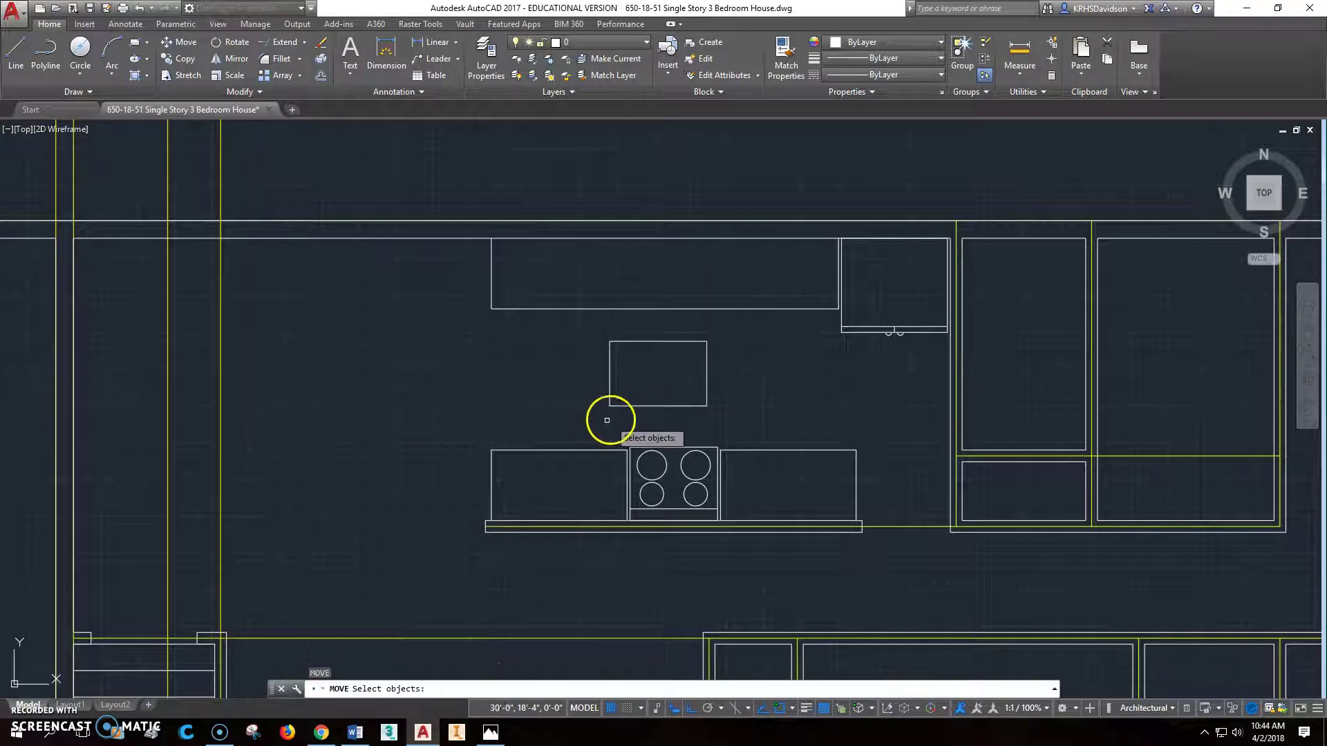
{"action": "left_click", "coordinate": [605, 419]}
{"action": "left_click", "coordinate": [731, 346]}
{"action": "key", "text": "Return"}
{"action": "left_click", "coordinate": [661, 407]}
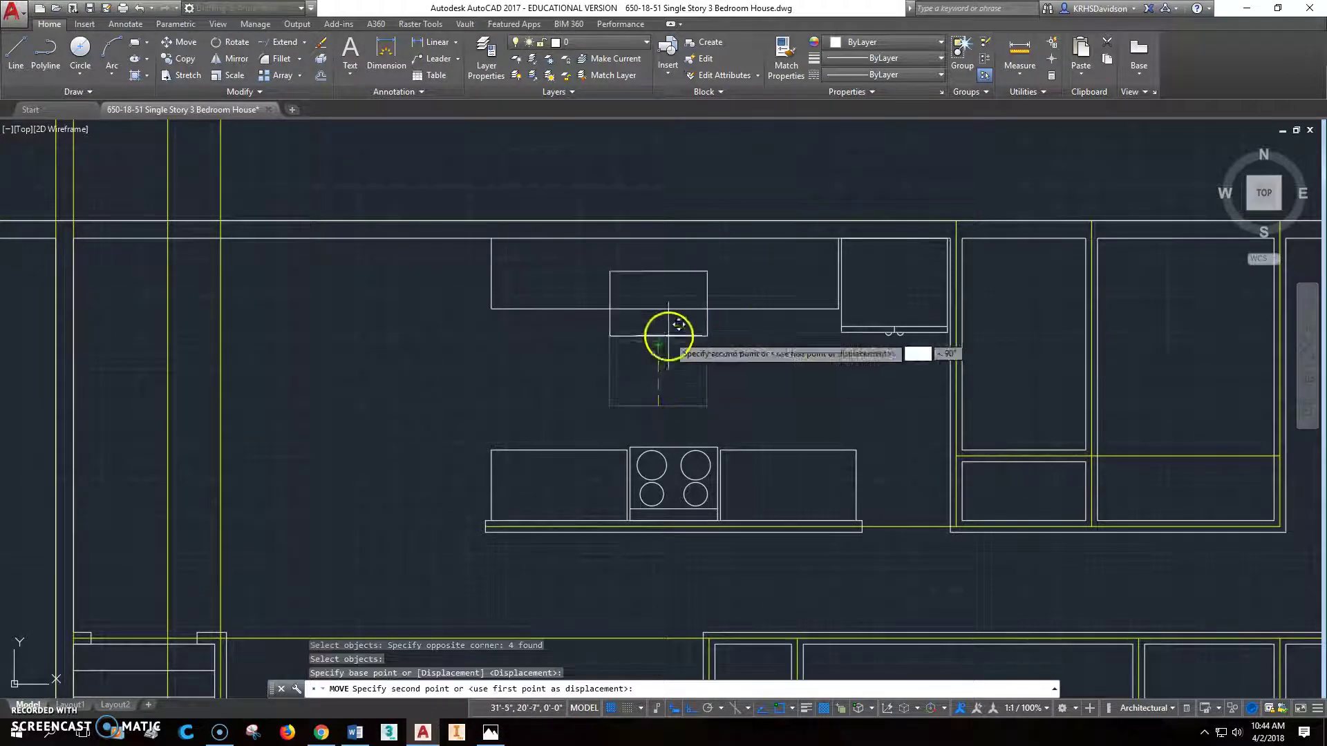
{"action": "left_click", "coordinate": [662, 308]}
Nudge the sink outline up 1 inch inside the counter edge.
{"action": "scroll", "coordinate": [679, 221], "scroll_direction": "up", "scroll_amount": 4}
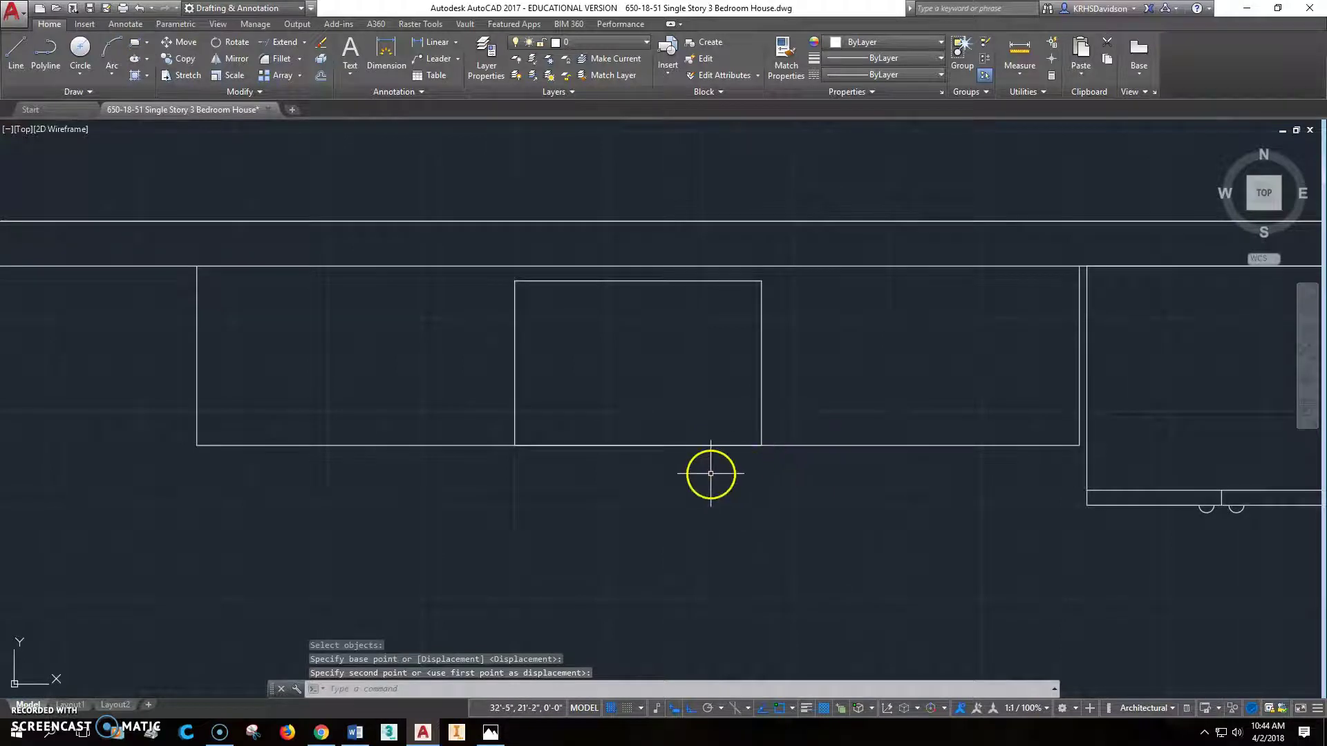
{"action": "key", "text": "space"}
{"action": "left_click", "coordinate": [497, 476]}
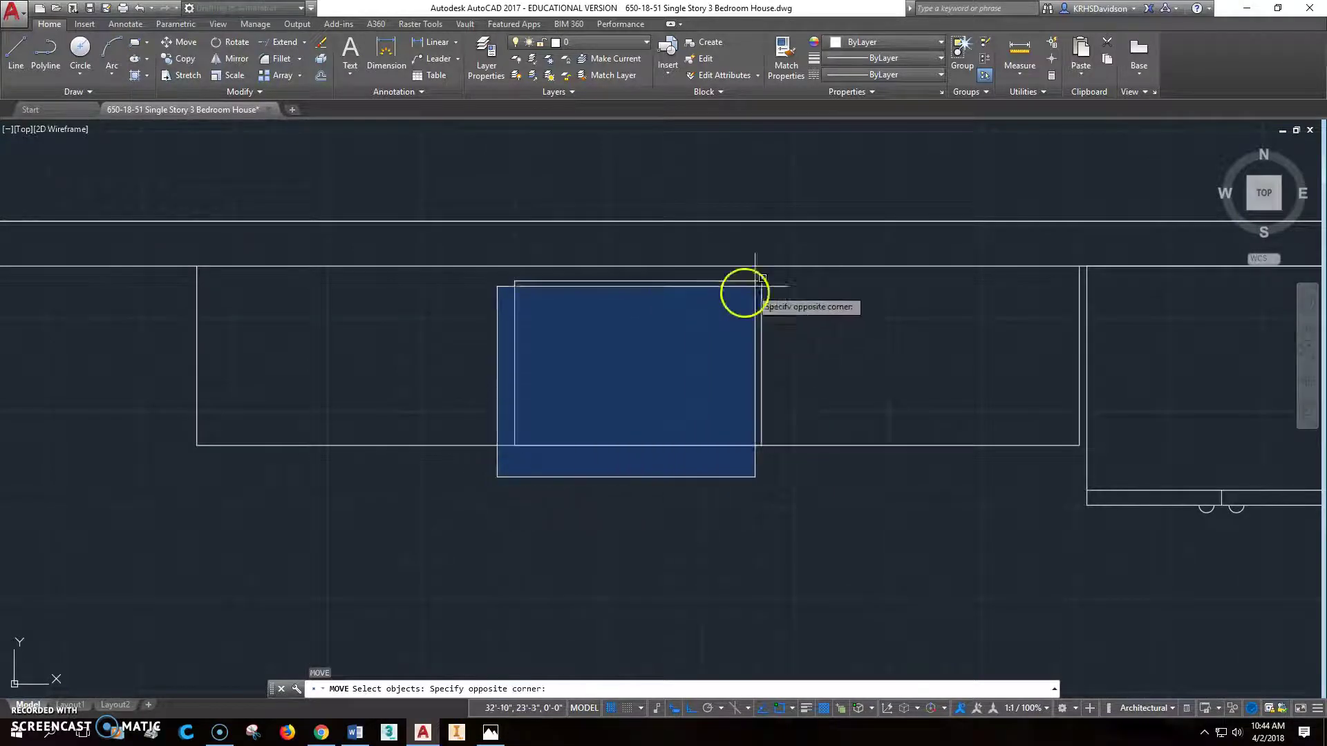
{"action": "left_click", "coordinate": [784, 268]}
{"action": "key", "text": "space"}
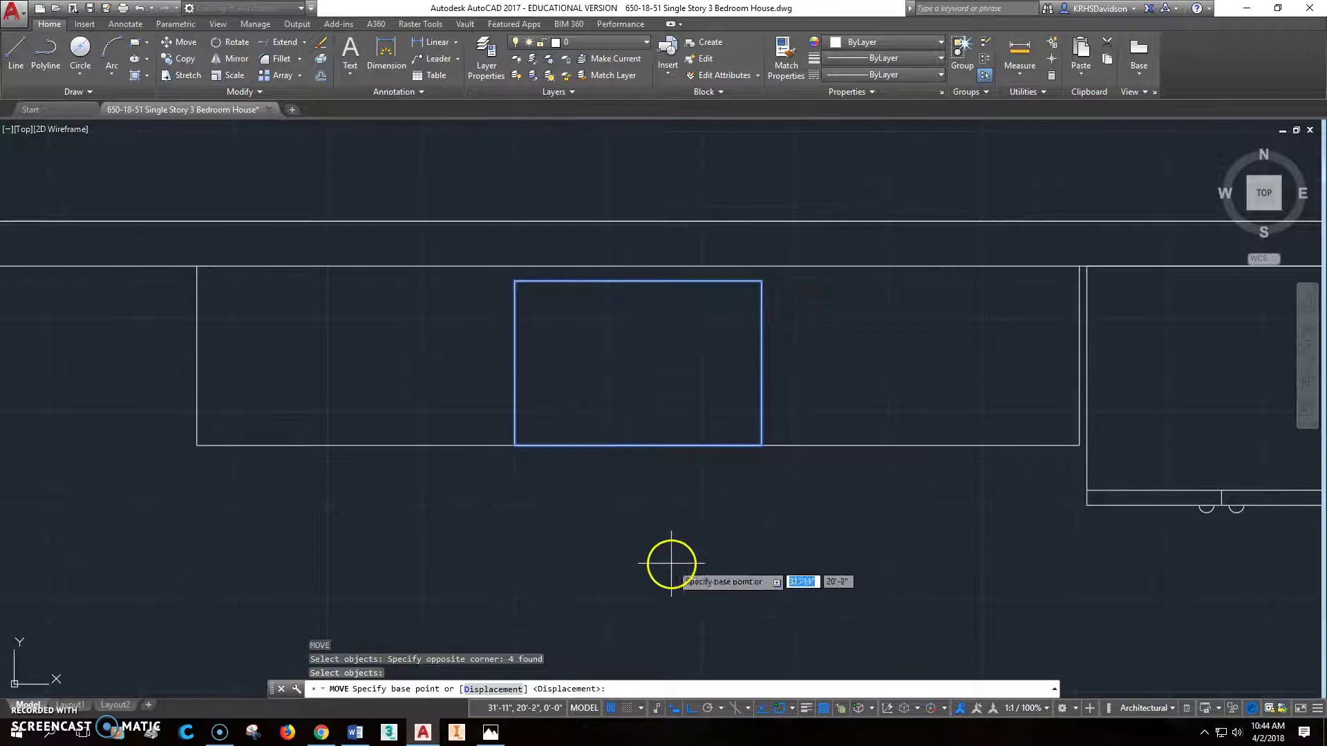
{"action": "left_click", "coordinate": [670, 561]}
{"action": "type", "text": "1"}
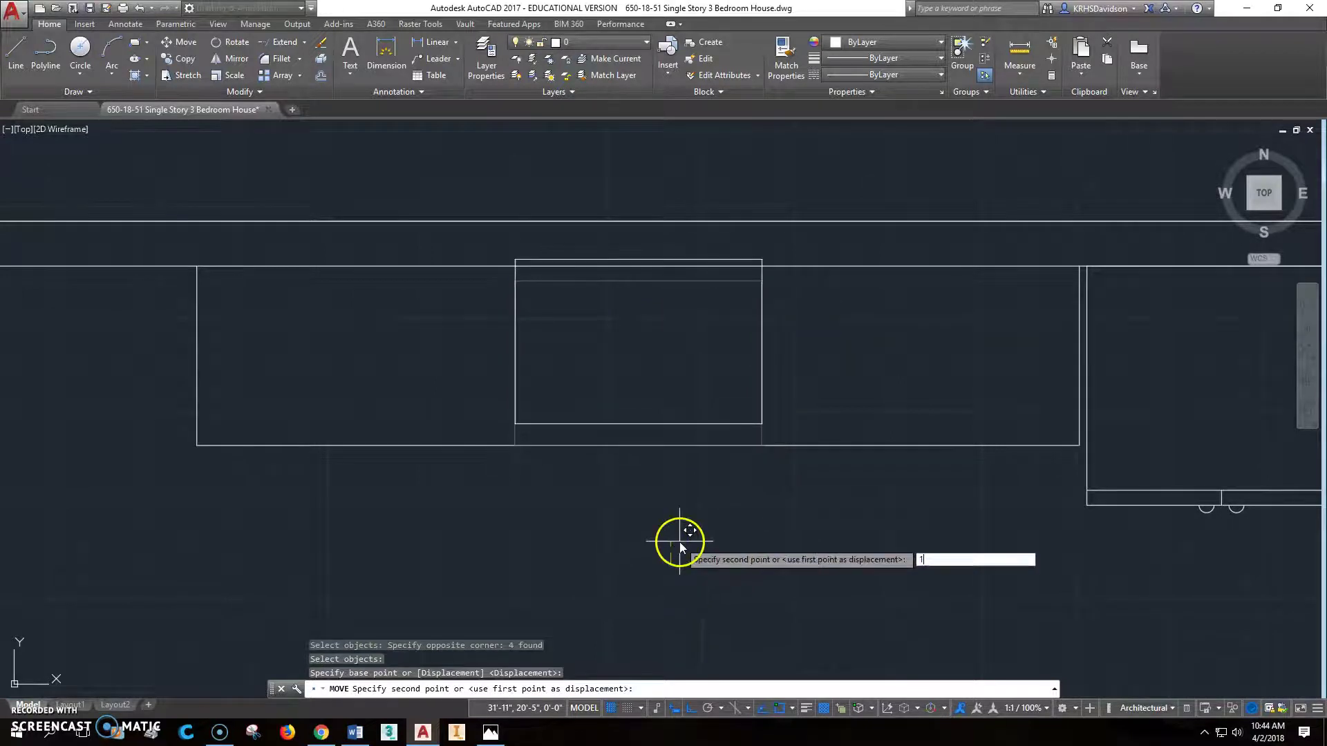
{"action": "type", "text": "\""}
{"action": "key", "text": "Return"}
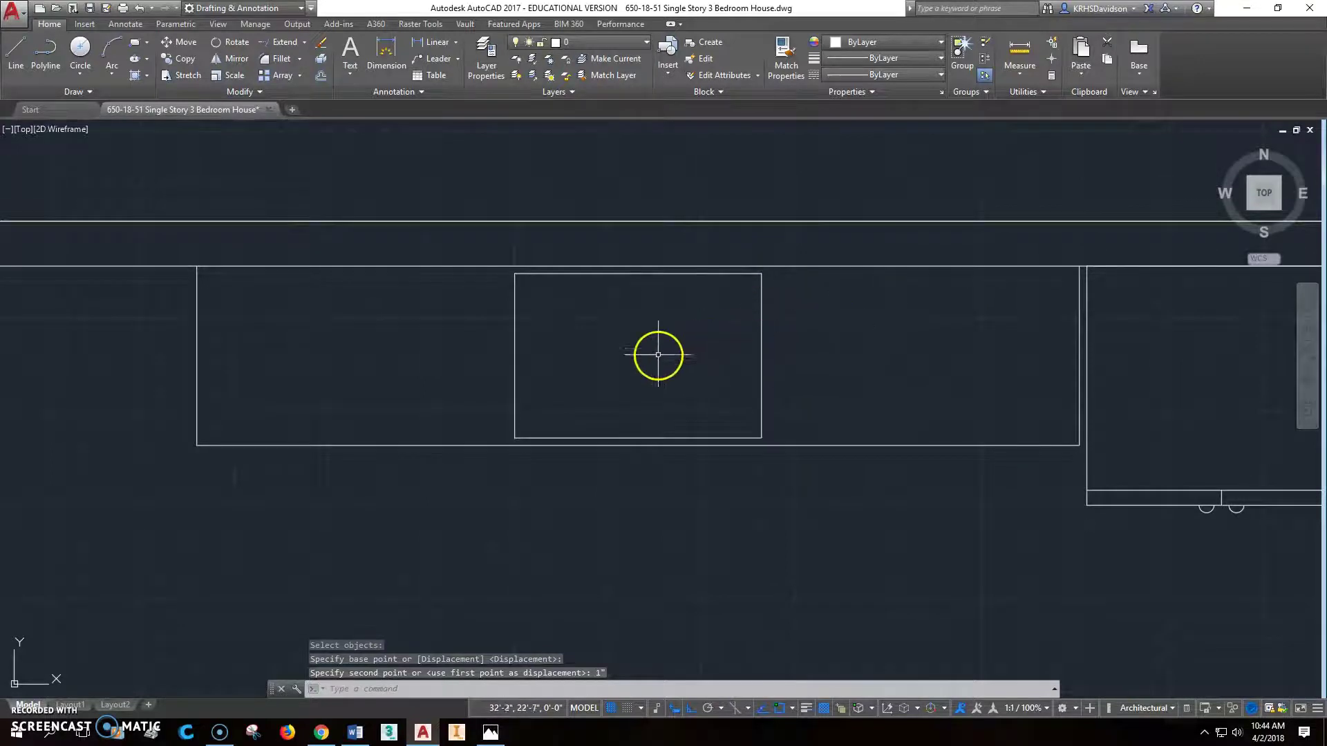
Draw a dividing line from the sink's top midpoint to its bottom midpoint.
{"action": "mouse_move", "coordinate": [661, 337]}
{"action": "middle_mouse_down"}
{"action": "mouse_move", "coordinate": [686, 296]}
{"action": "mouse_move", "coordinate": [736, 364]}
{"action": "middle_mouse_up"}
{"action": "scroll", "coordinate": [686, 284], "scroll_direction": "up", "scroll_amount": 4}
{"action": "scroll", "coordinate": [687, 284], "scroll_direction": "down", "scroll_amount": 2}
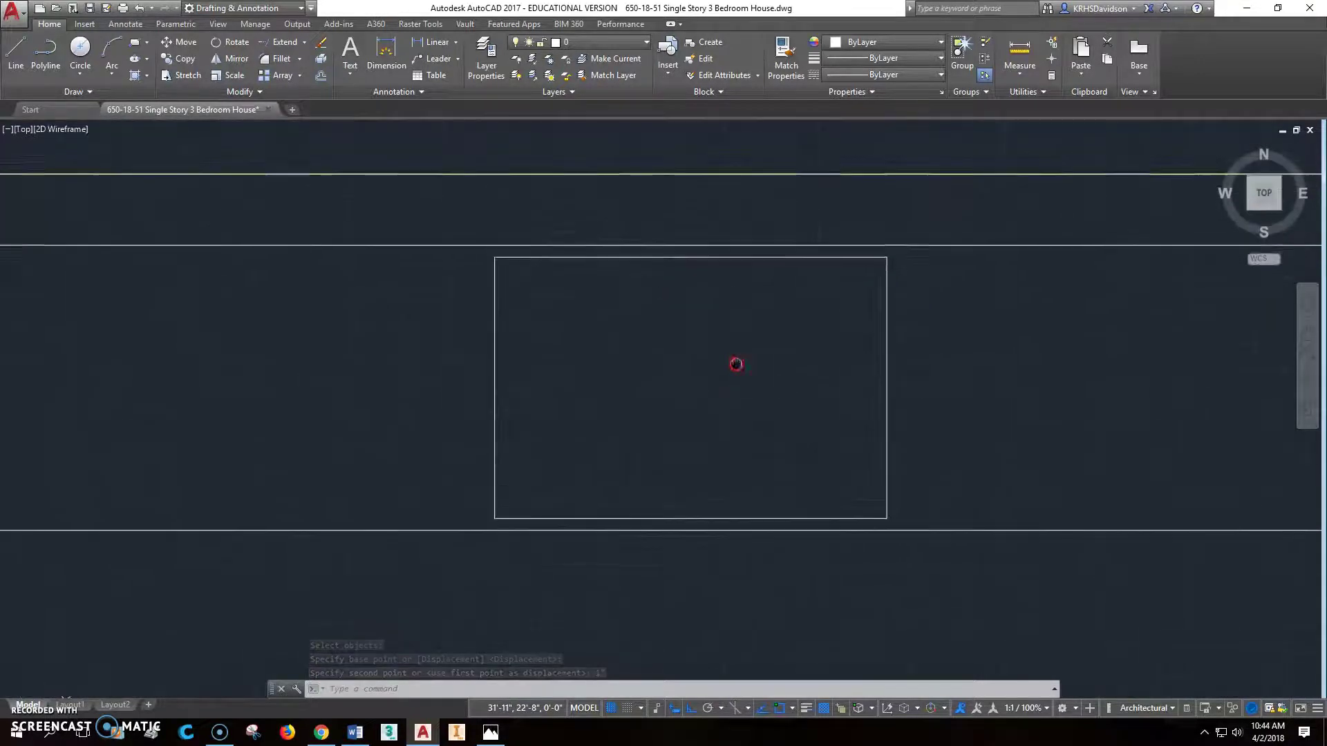
{"action": "left_click", "coordinate": [17, 51]}
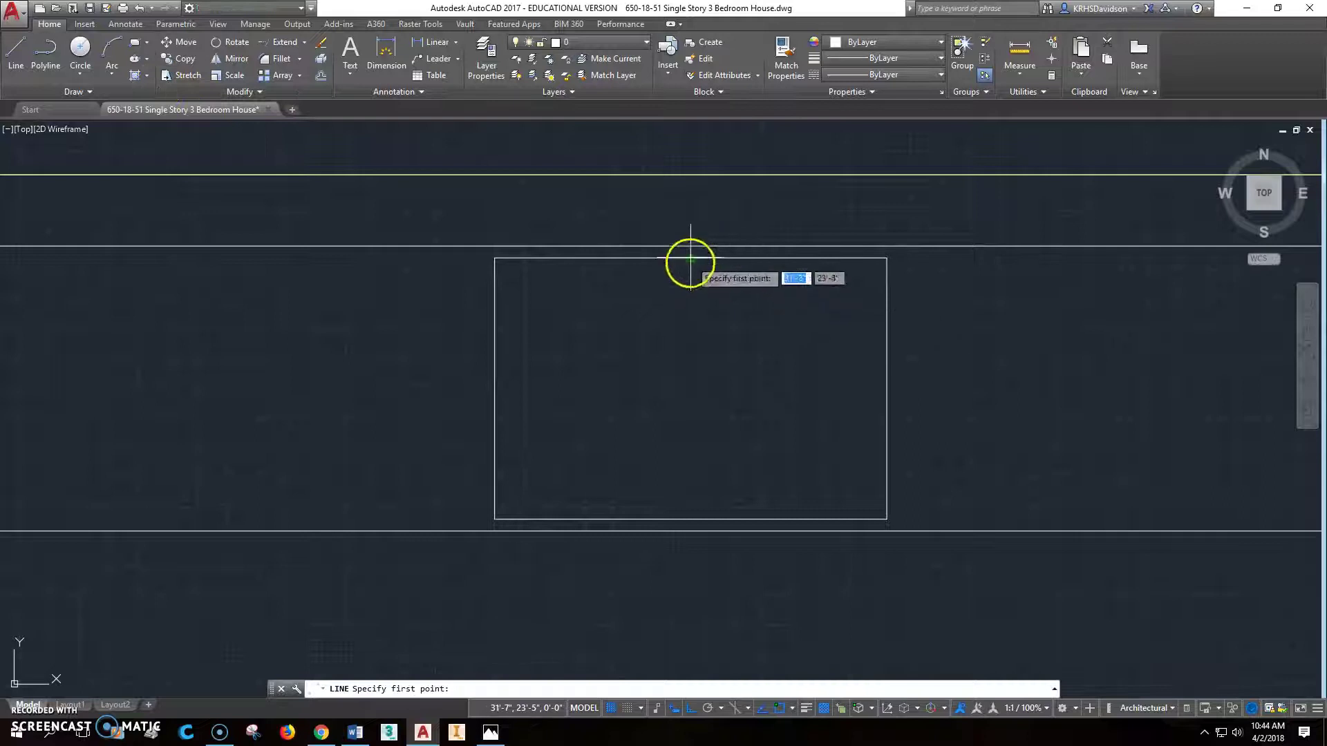
{"action": "left_click", "coordinate": [690, 260]}
{"action": "left_click", "coordinate": [689, 520]}
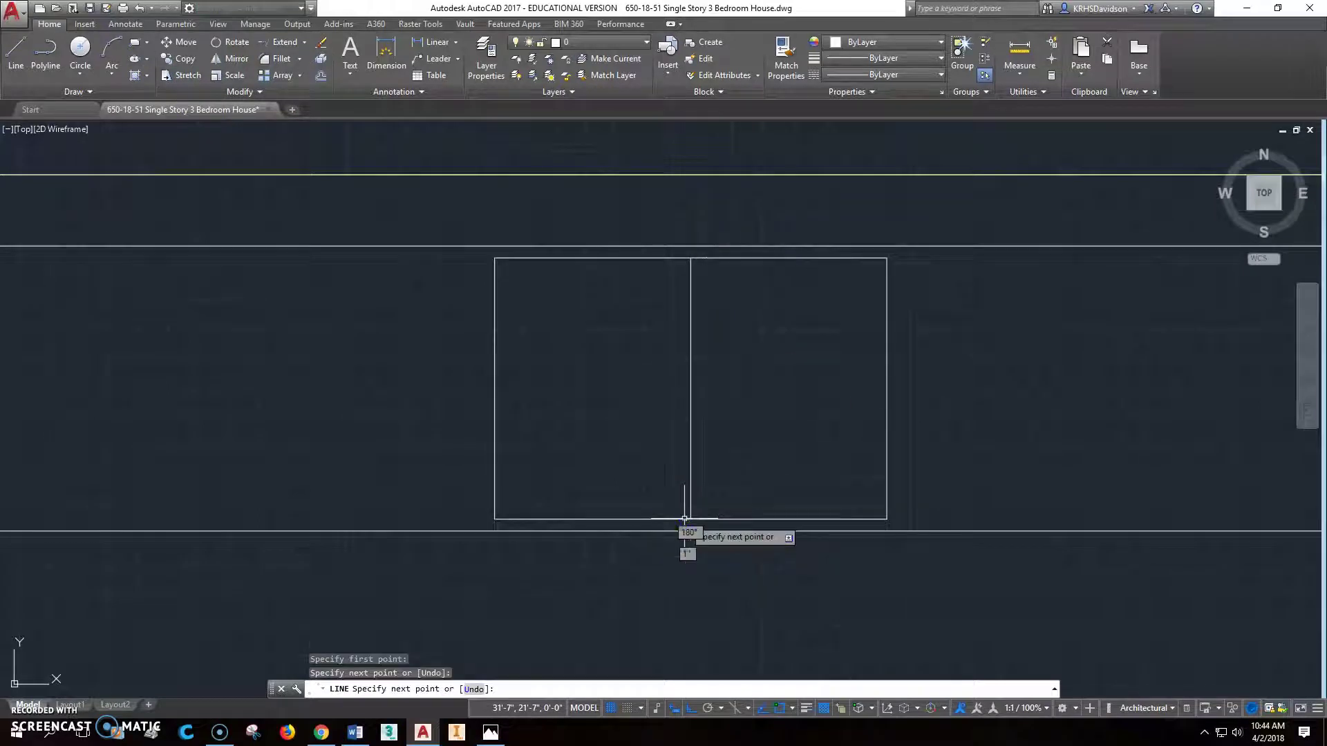
{"action": "key", "text": "Escape"}
{"action": "key", "text": "Escape"}
{"action": "key", "text": "Escape"}
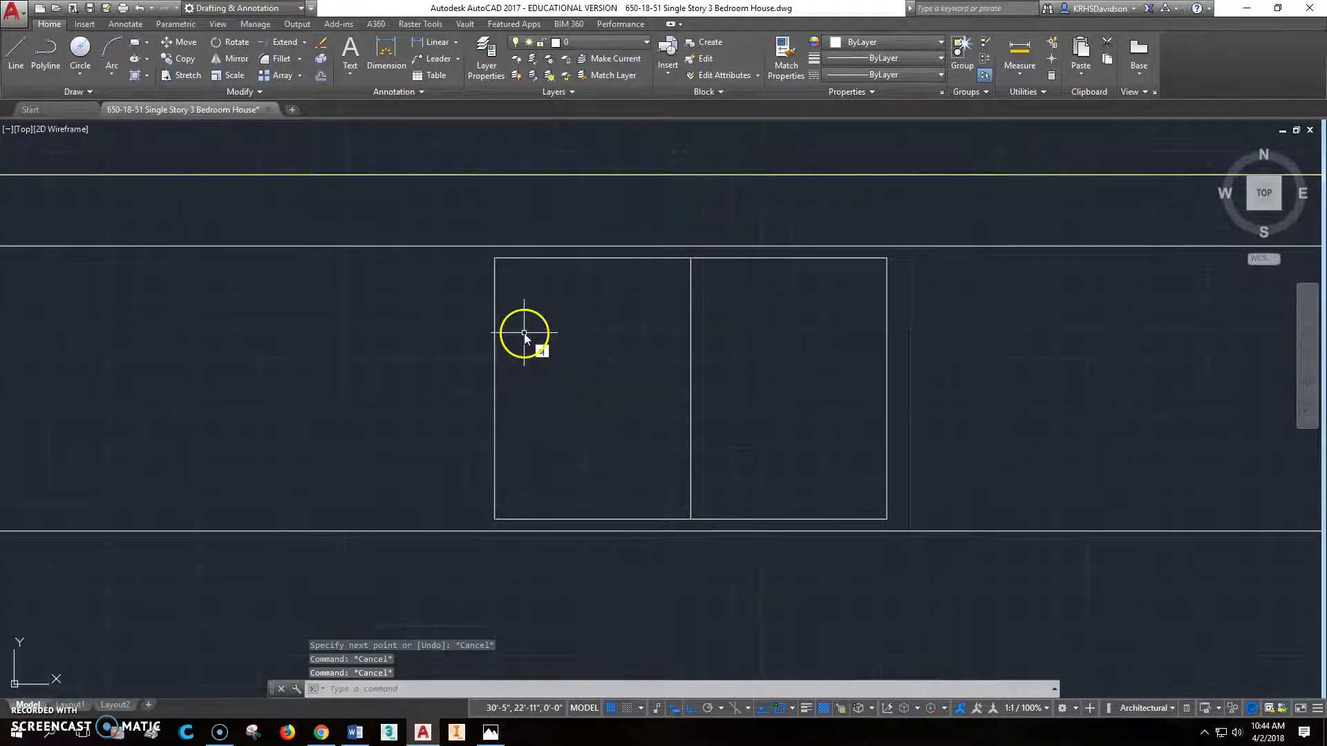
Measure from the sink's top-left corner to the top midpoint with DIST, getting 1'-5".
{"action": "type", "text": "dist"}
{"action": "key", "text": "Return"}
{"action": "left_click", "coordinate": [494, 258]}
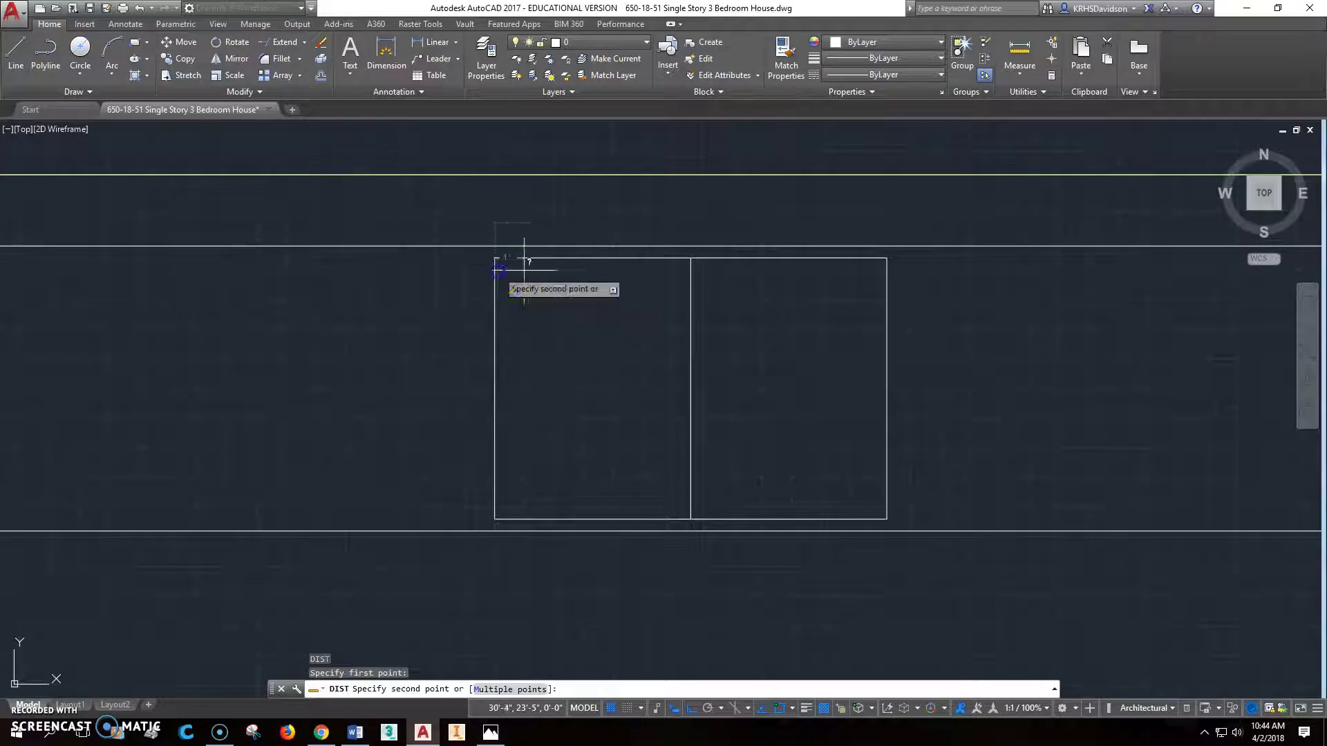
{"action": "left_click", "coordinate": [691, 259]}
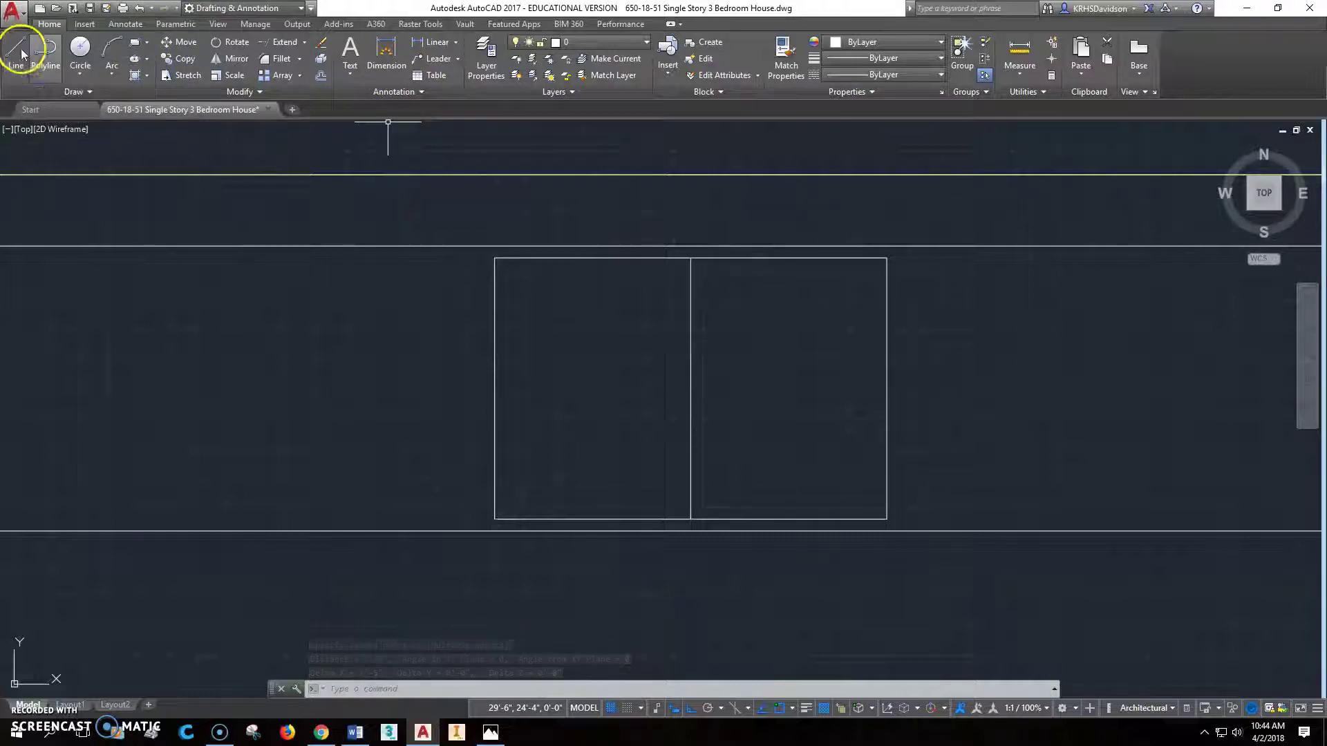
Offset the left, bottom and right edges inward 1 inch and the divider to both sides.
{"action": "left_click", "coordinate": [321, 77]}
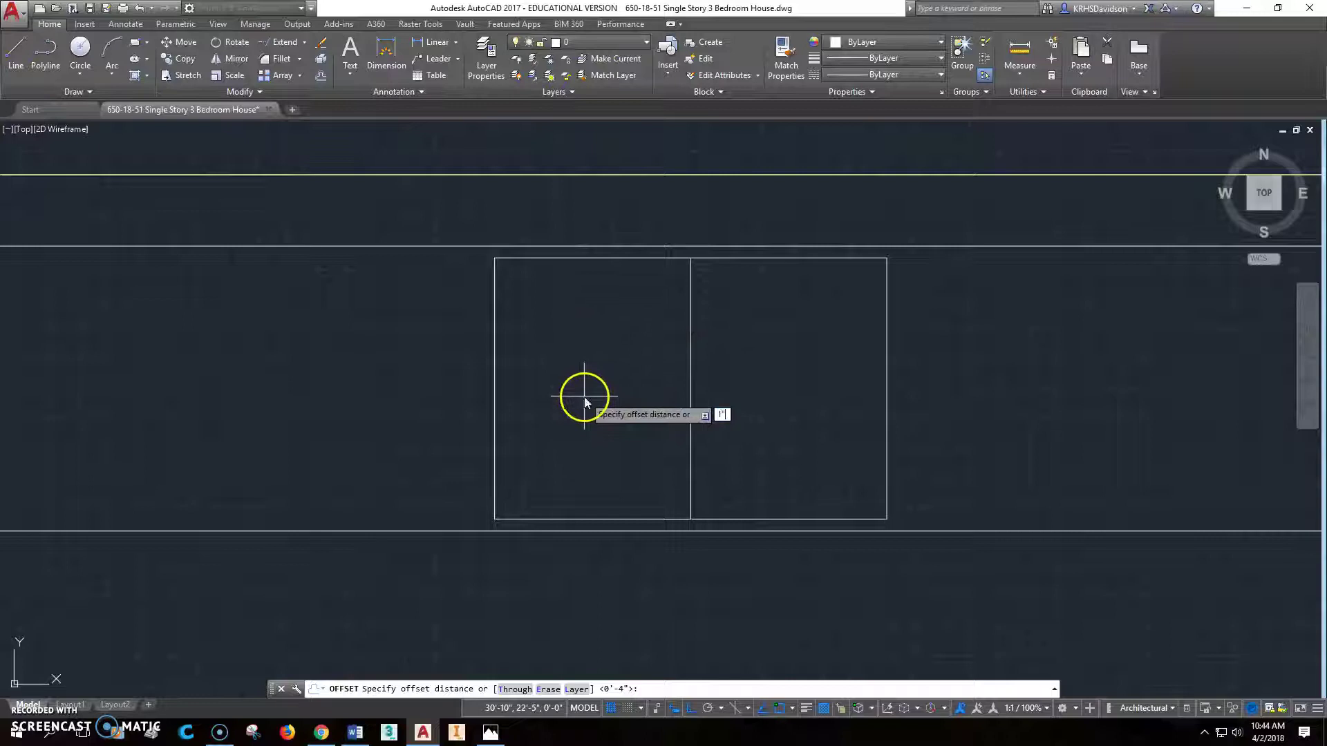
{"action": "key", "text": "Return"}
{"action": "left_click", "coordinate": [494, 429]}
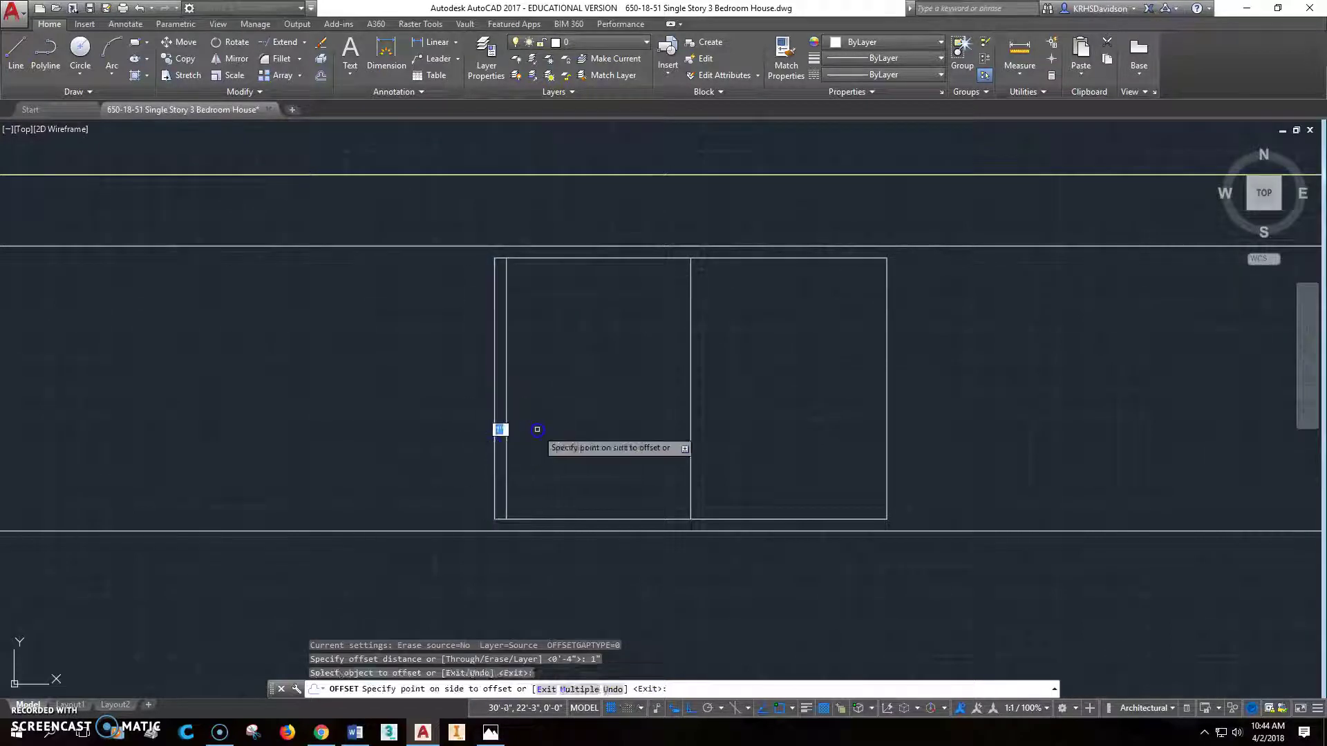
{"action": "left_click", "coordinate": [537, 429]}
{"action": "left_click", "coordinate": [690, 422]}
{"action": "left_click", "coordinate": [676, 434]}
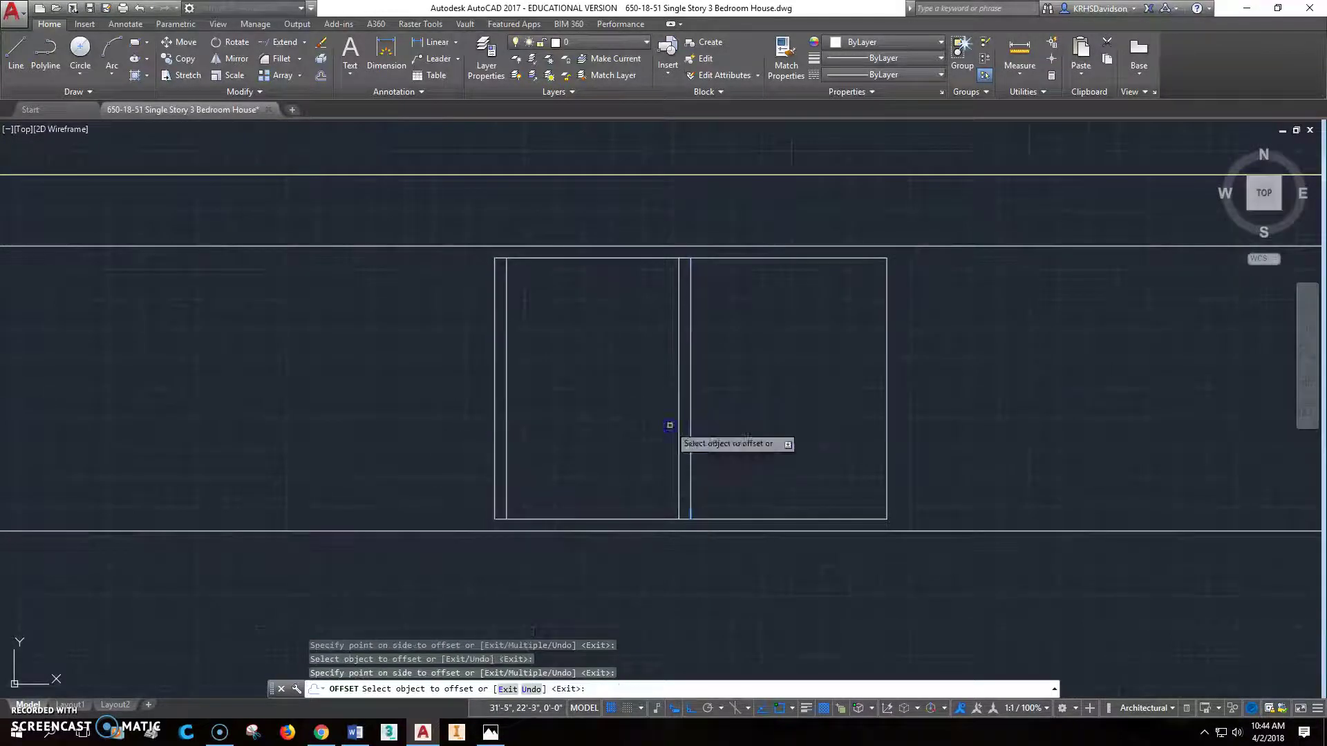
{"action": "left_click", "coordinate": [631, 519]}
{"action": "left_click", "coordinate": [631, 483]}
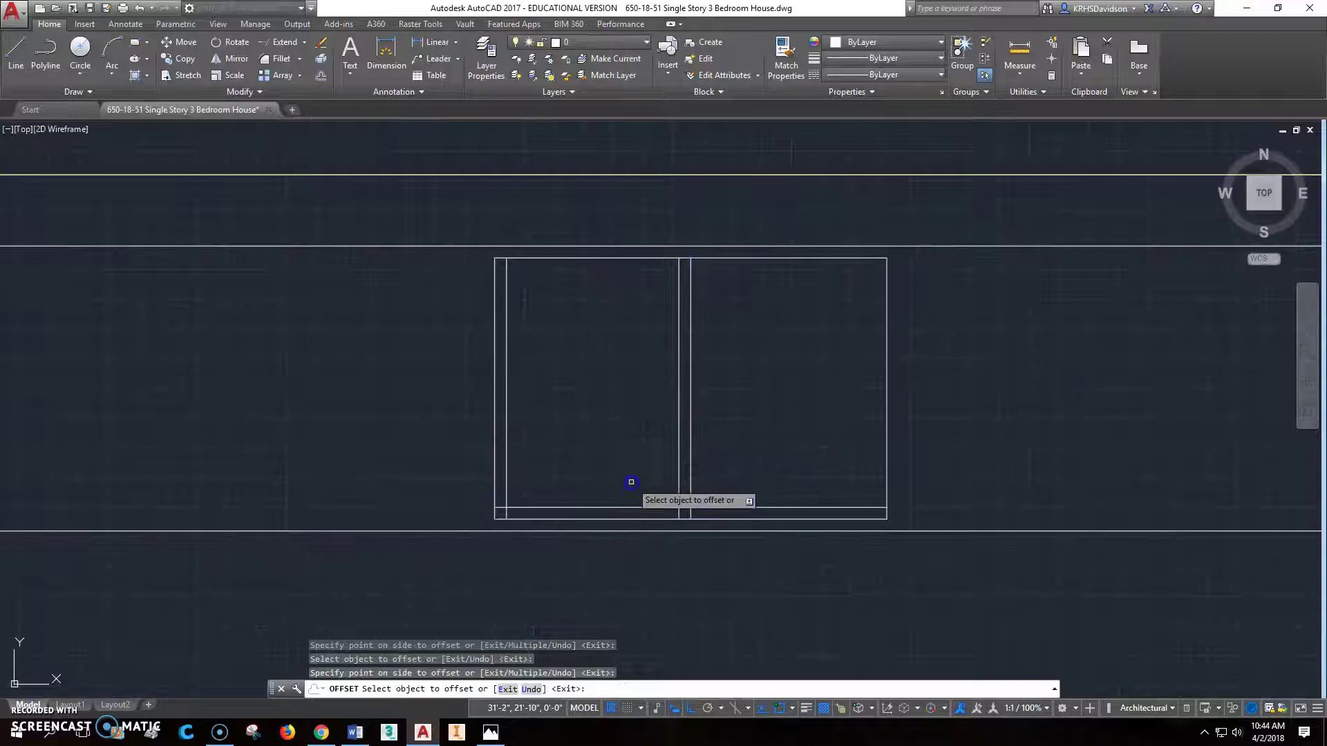
{"action": "left_click", "coordinate": [691, 470]}
{"action": "left_click", "coordinate": [712, 467]}
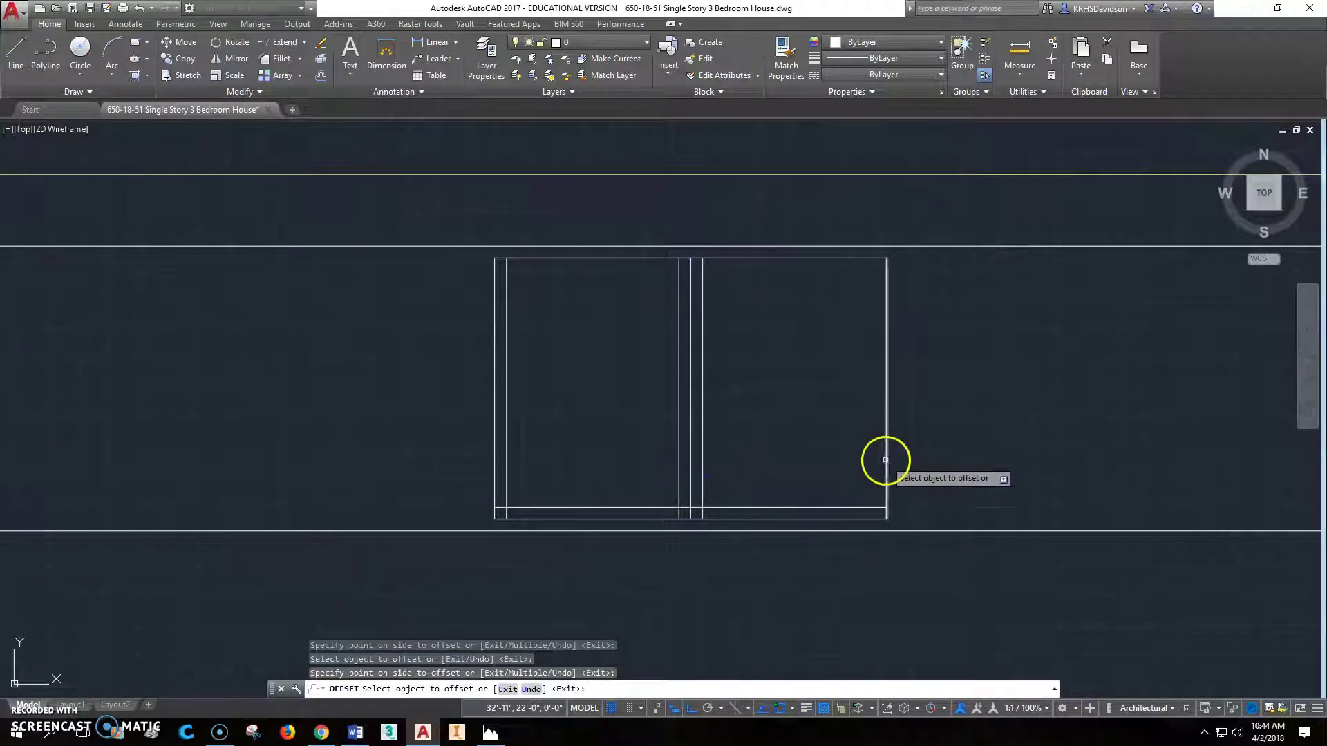
{"action": "left_click", "coordinate": [885, 460]}
{"action": "left_click", "coordinate": [779, 355]}
{"action": "key", "text": "Escape"}
{"action": "key", "text": "Escape"}
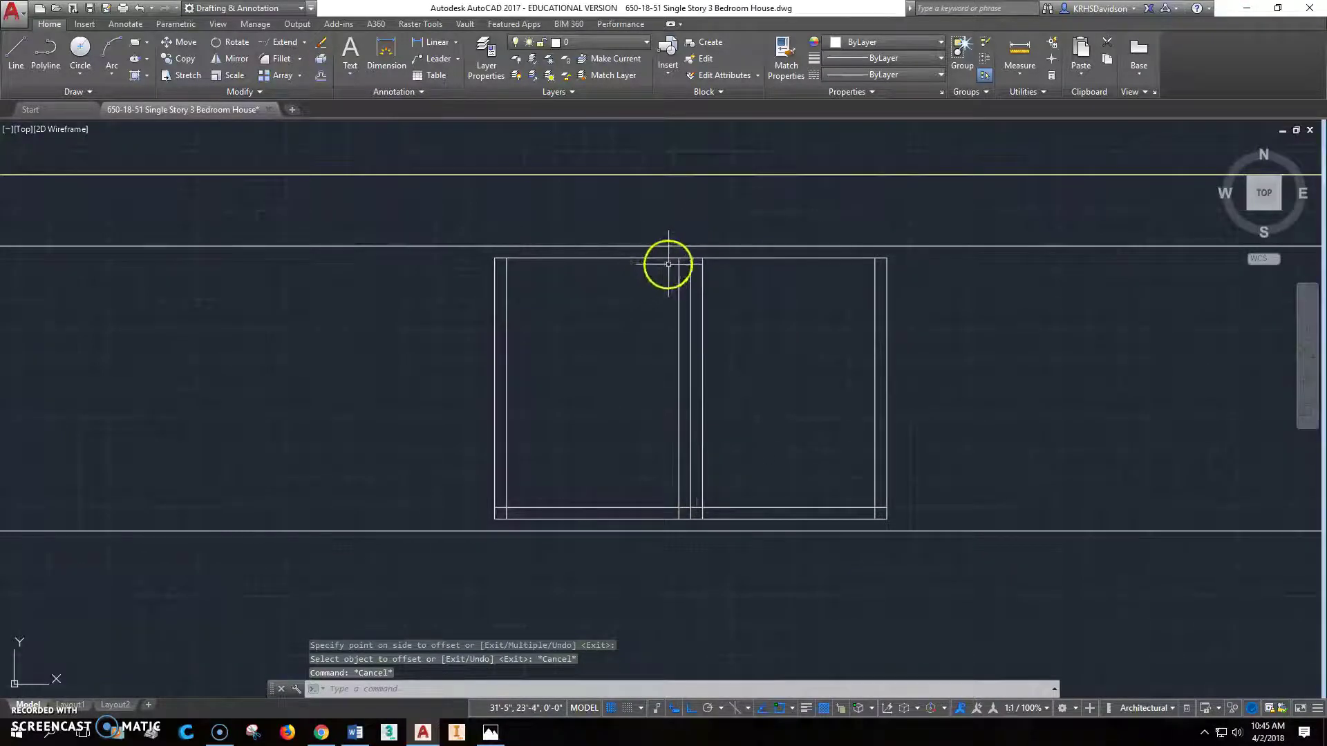
Offset the sink's top edge 3 inches inward to form the back deck.
{"action": "left_click", "coordinate": [321, 77]}
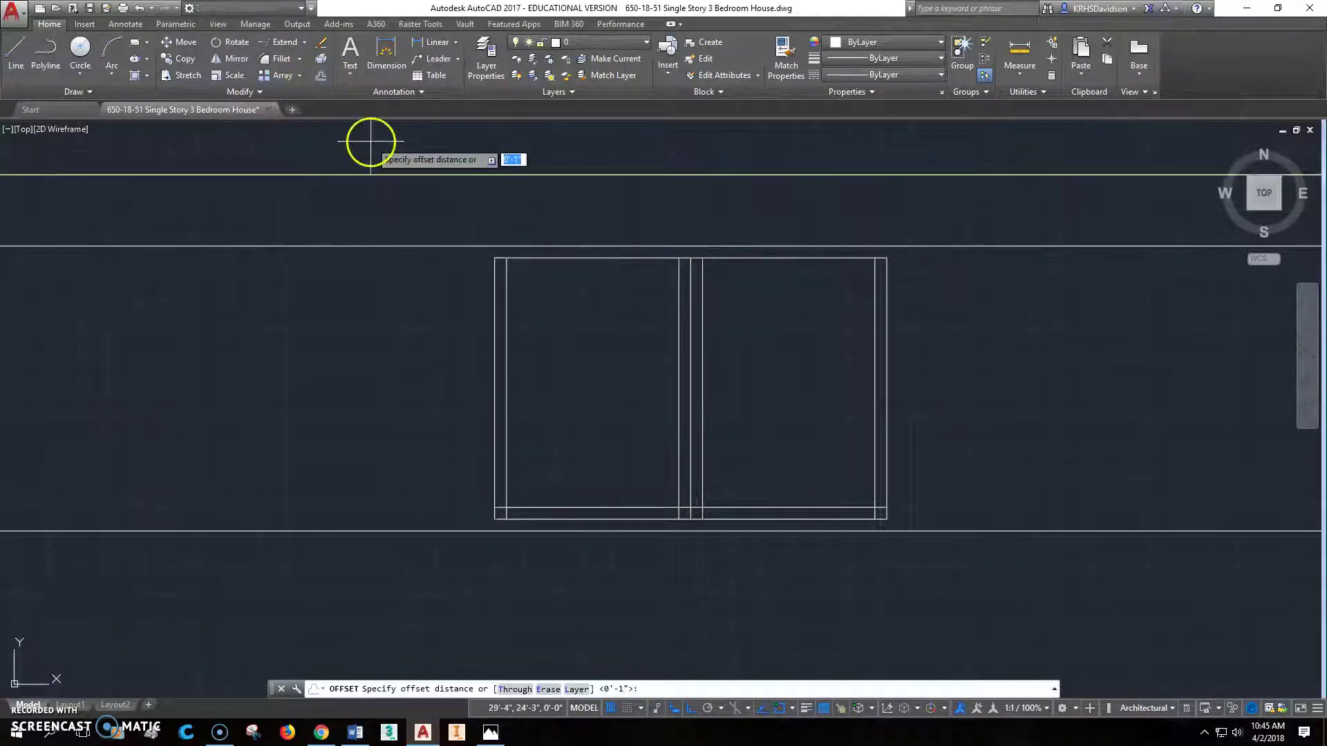
{"action": "key", "text": "Return"}
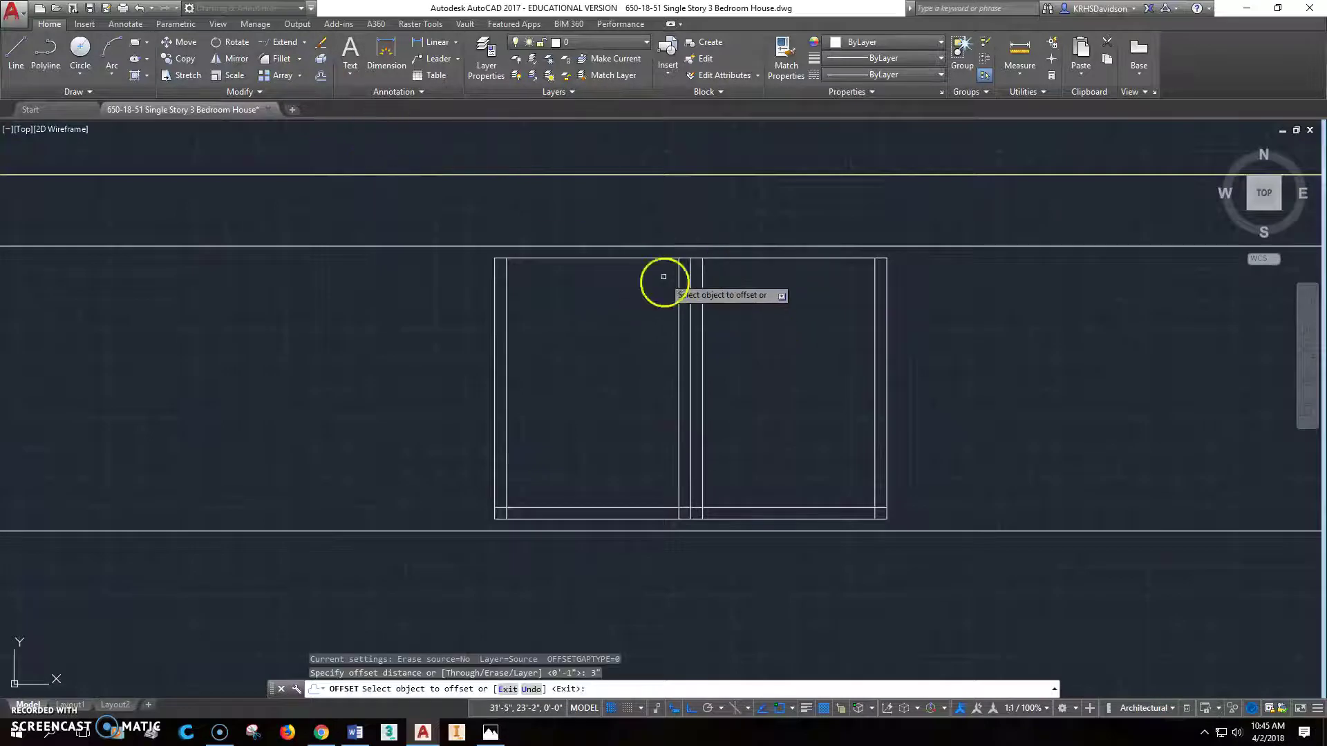
{"action": "left_click", "coordinate": [657, 259]}
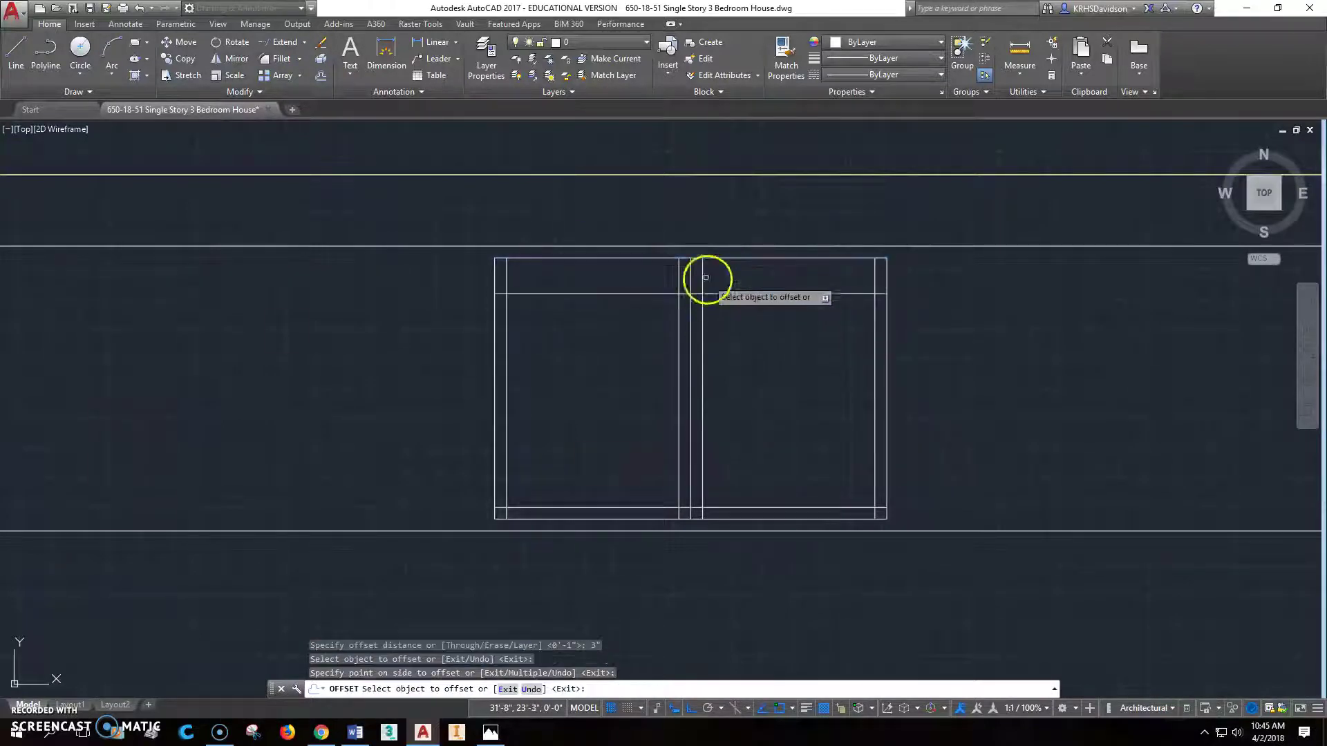
{"action": "left_click", "coordinate": [733, 292]}
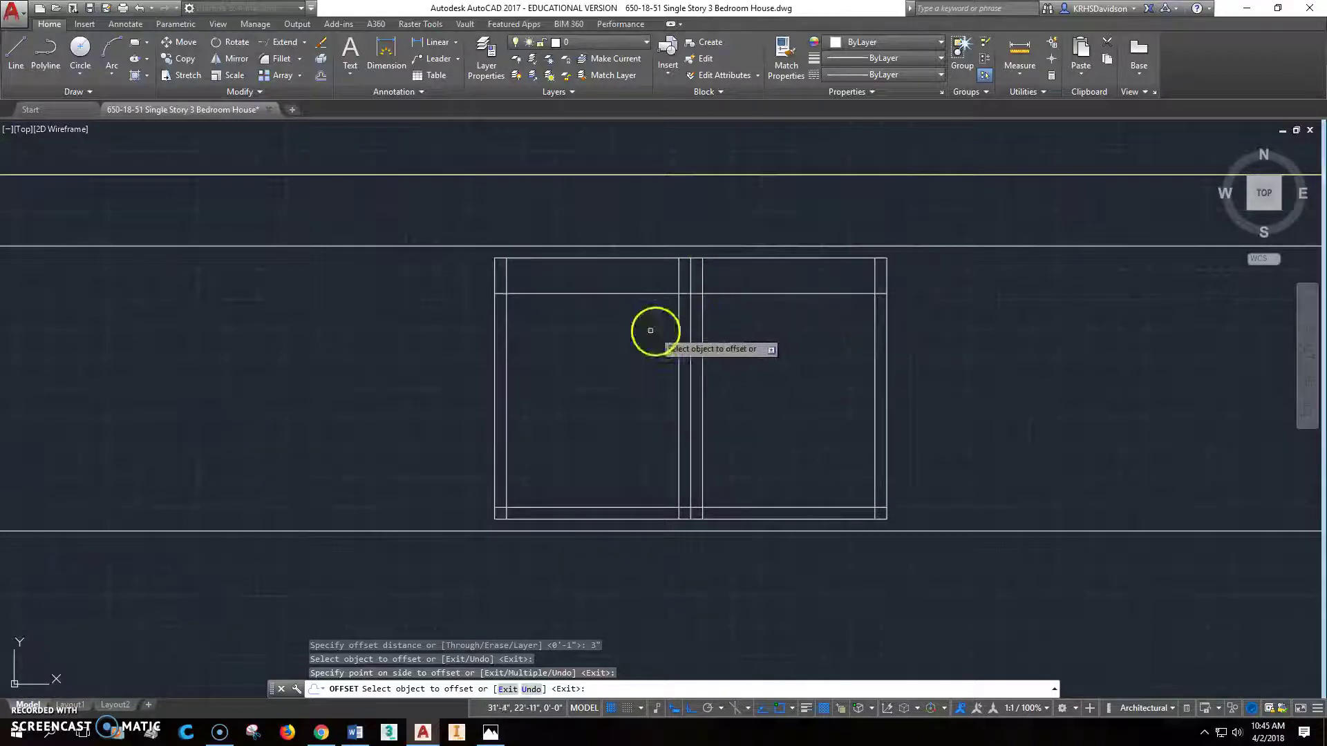
{"action": "key", "text": "Escape"}
{"action": "key", "text": "Escape"}
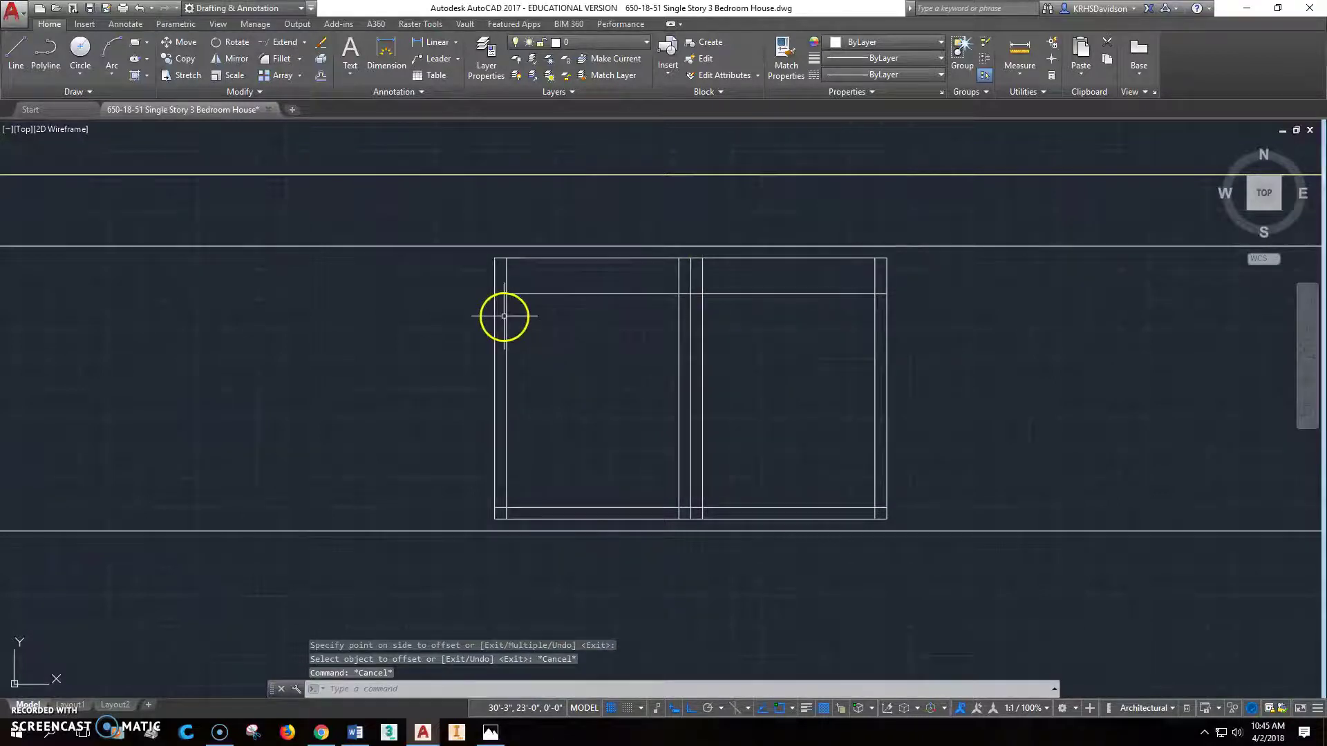
Draw a rectangle over the sink's right basin, discarding a first mistaken attempt.
{"action": "left_click", "coordinate": [135, 45]}
{"action": "left_click", "coordinate": [678, 508]}
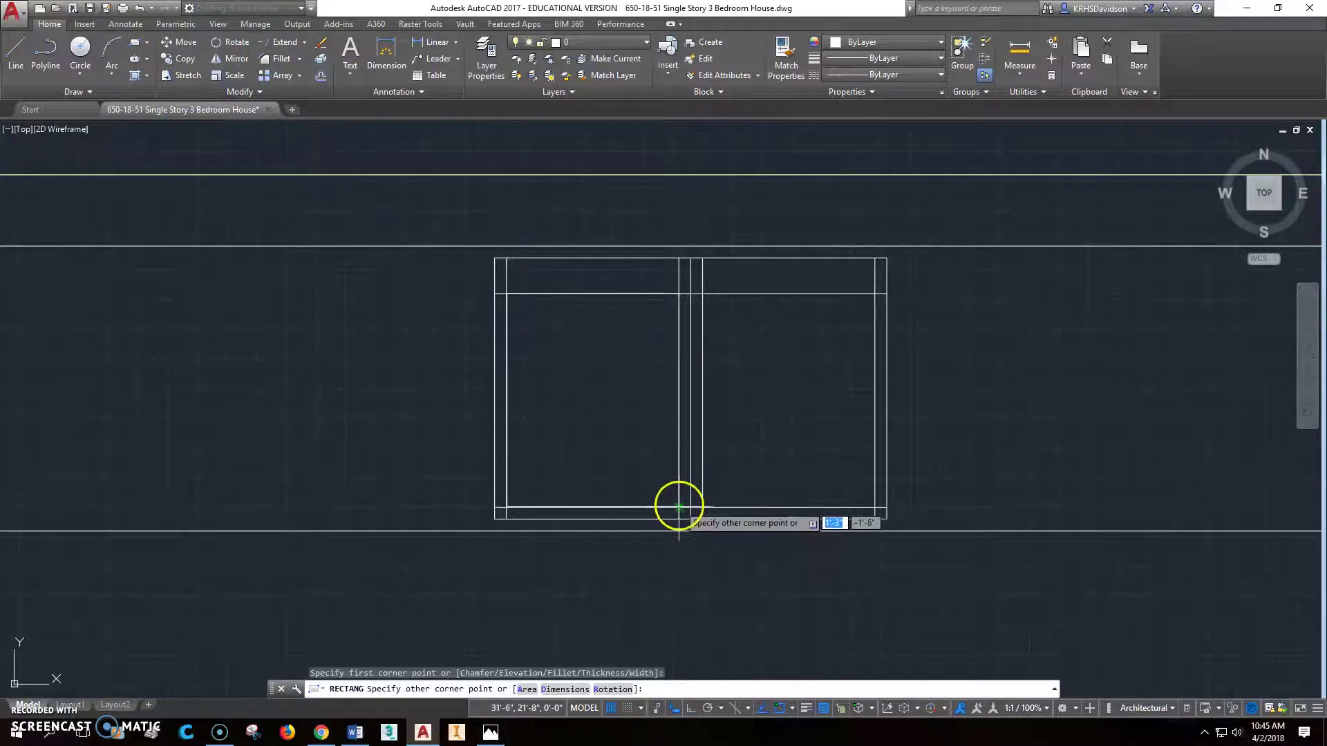
{"action": "left_click", "coordinate": [702, 519]}
{"action": "key", "text": "Escape"}
{"action": "key", "text": "Escape"}
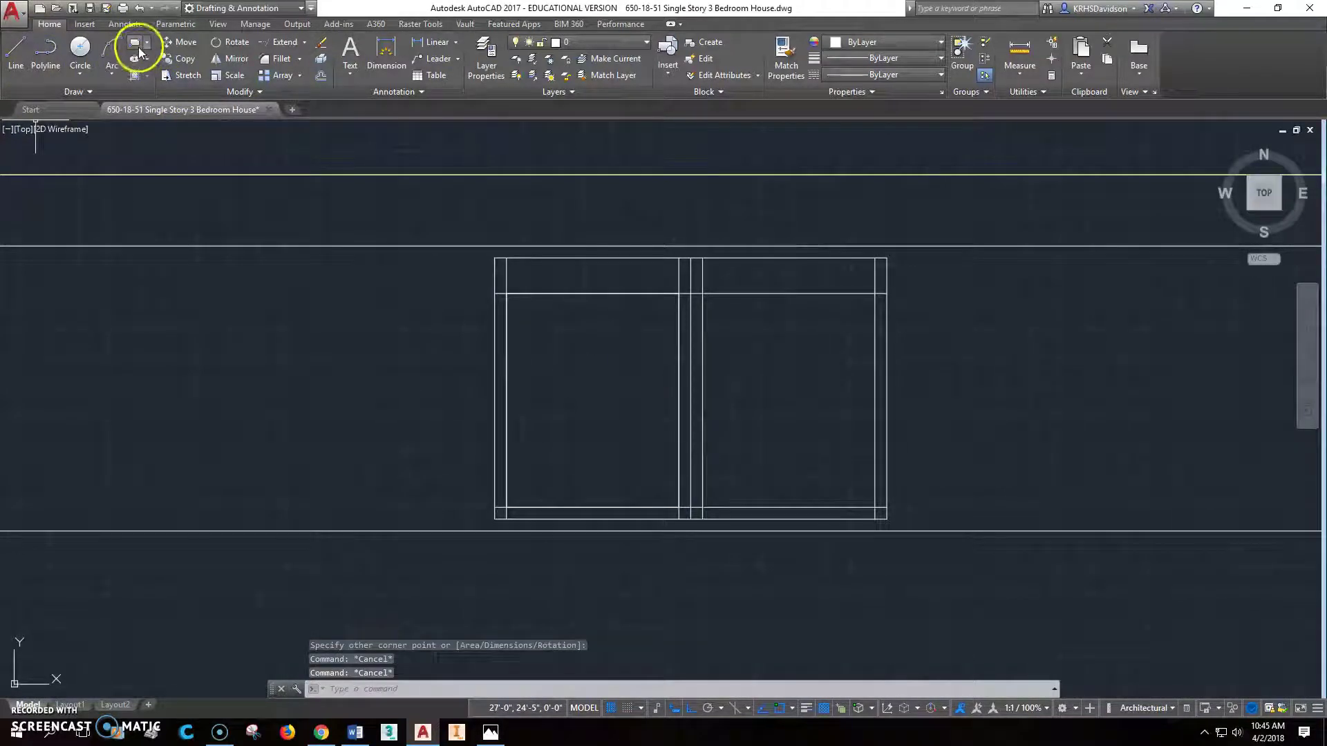
{"action": "left_click", "coordinate": [135, 45]}
{"action": "left_click", "coordinate": [703, 294]}
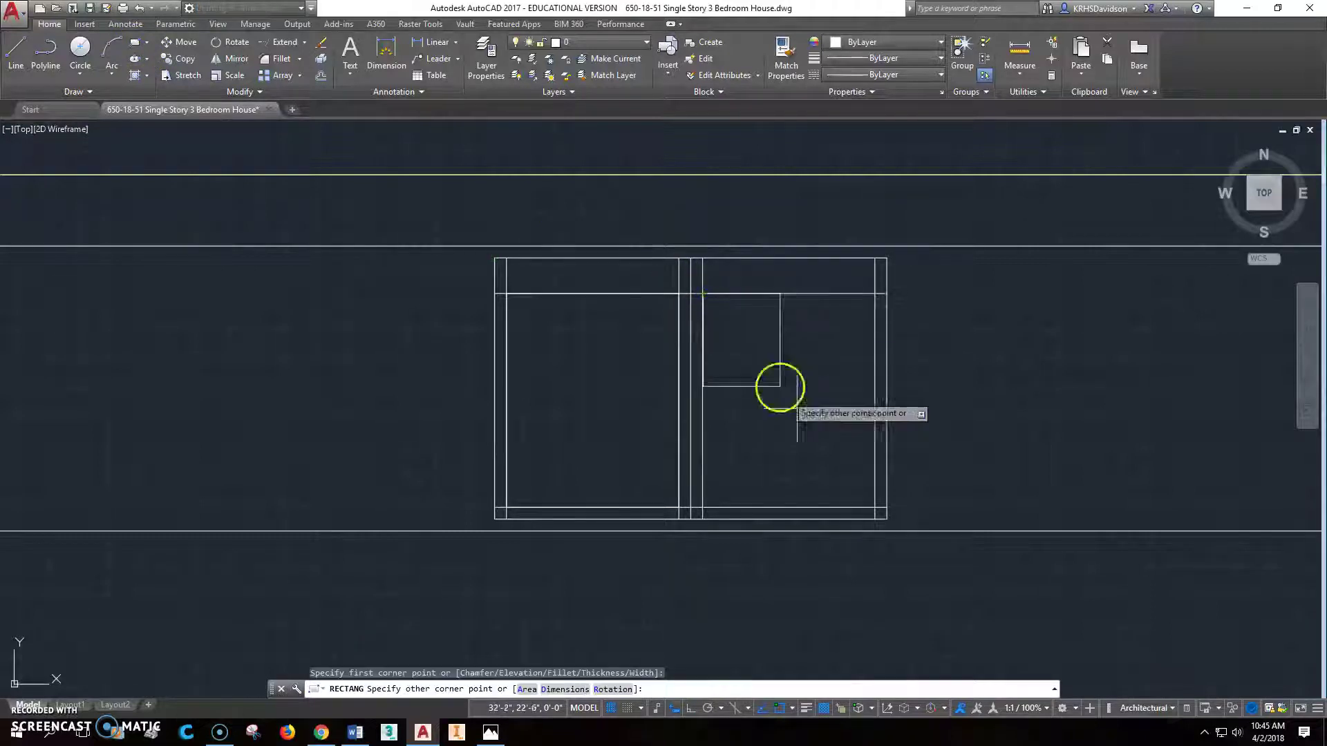
{"action": "left_click", "coordinate": [872, 505]}
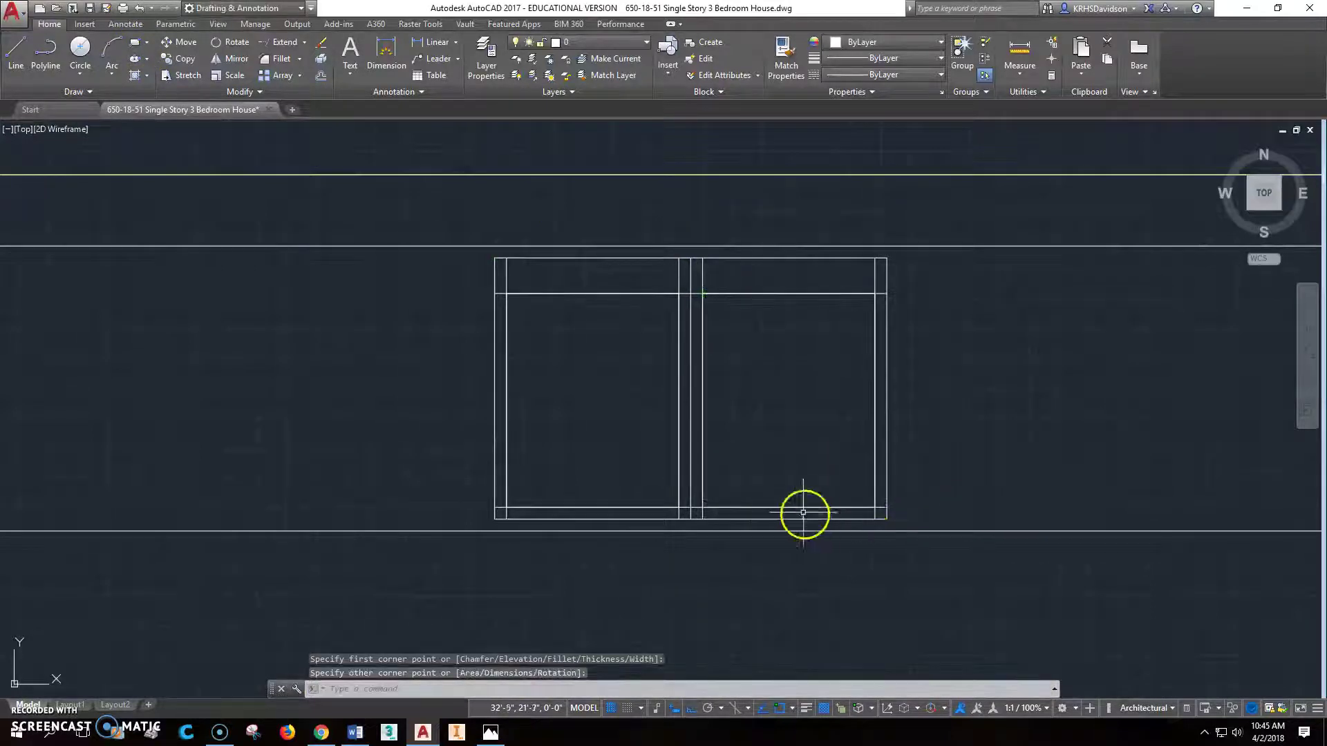
{"action": "key", "text": "Escape"}
{"action": "key", "text": "Escape"}
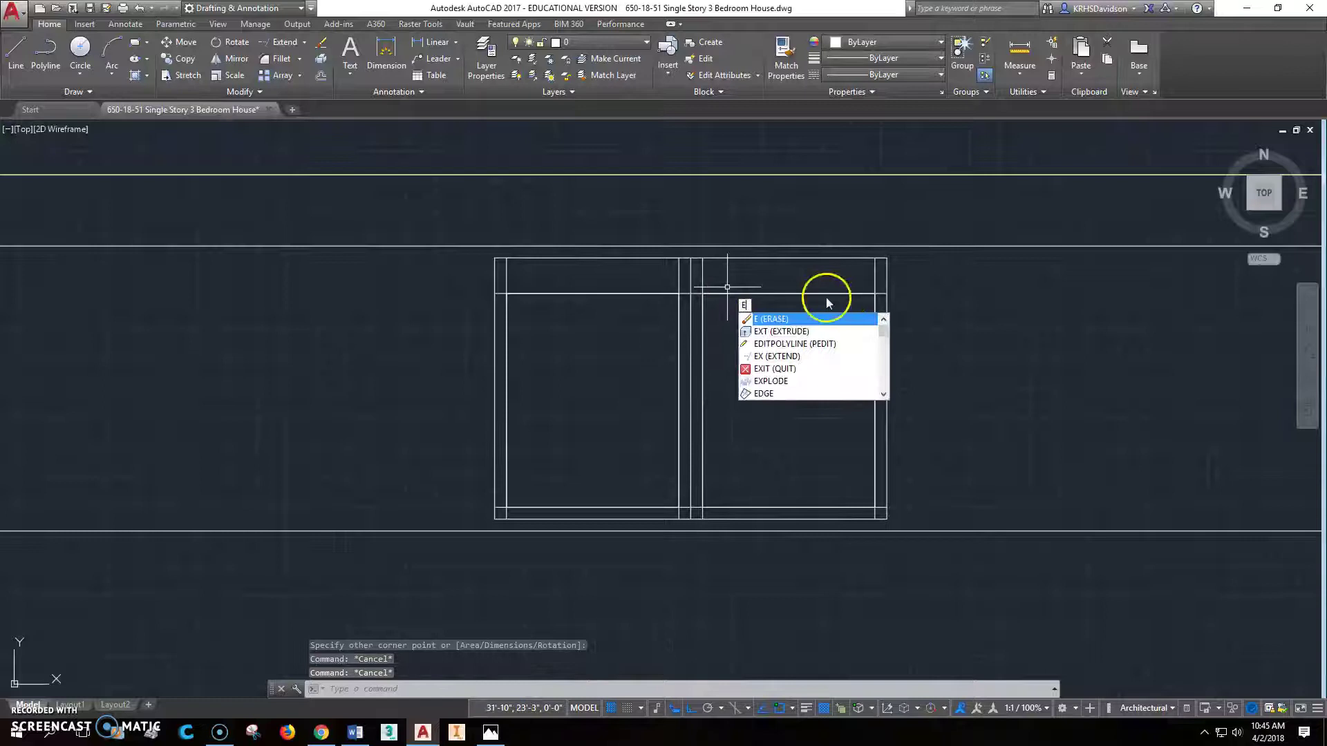
Erase the extra top wall lines and the top and bottom gap lines.
{"action": "right_click", "coordinate": [322, 41]}
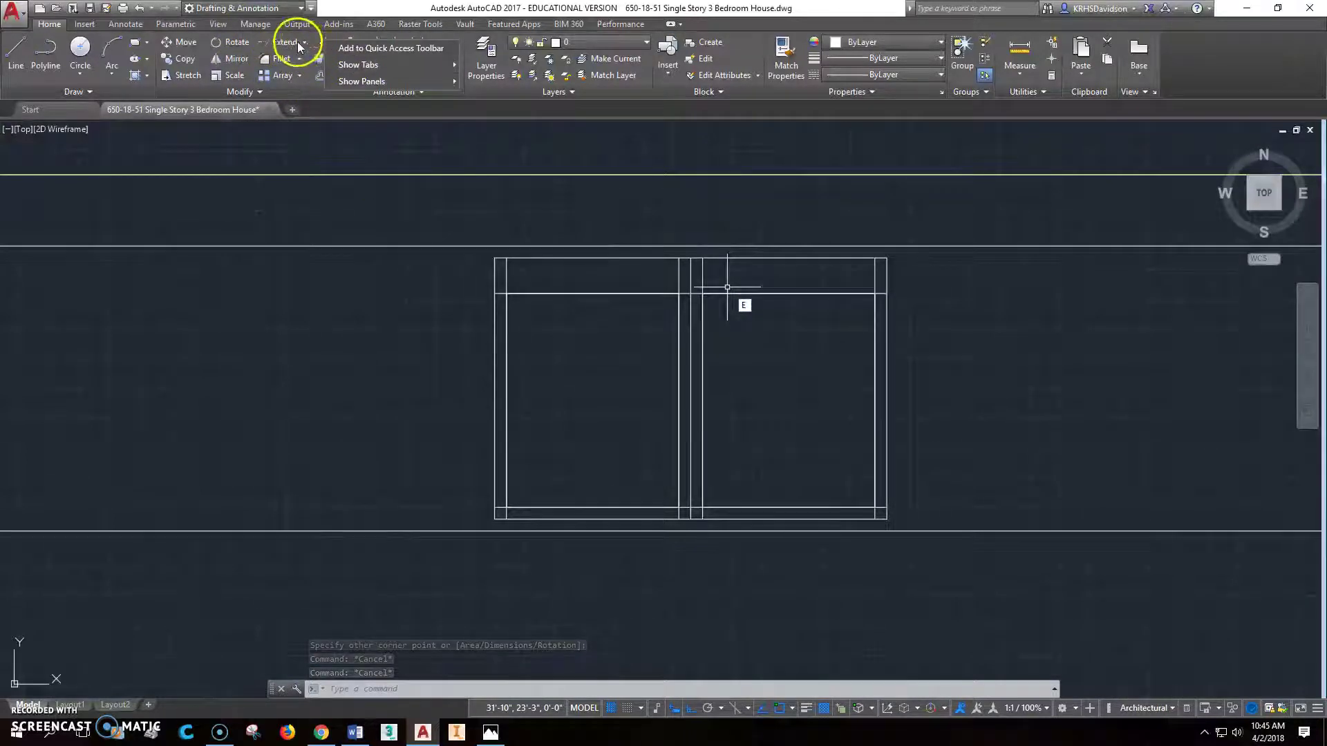
{"action": "key", "text": "Escape"}
{"action": "key", "text": "Return"}
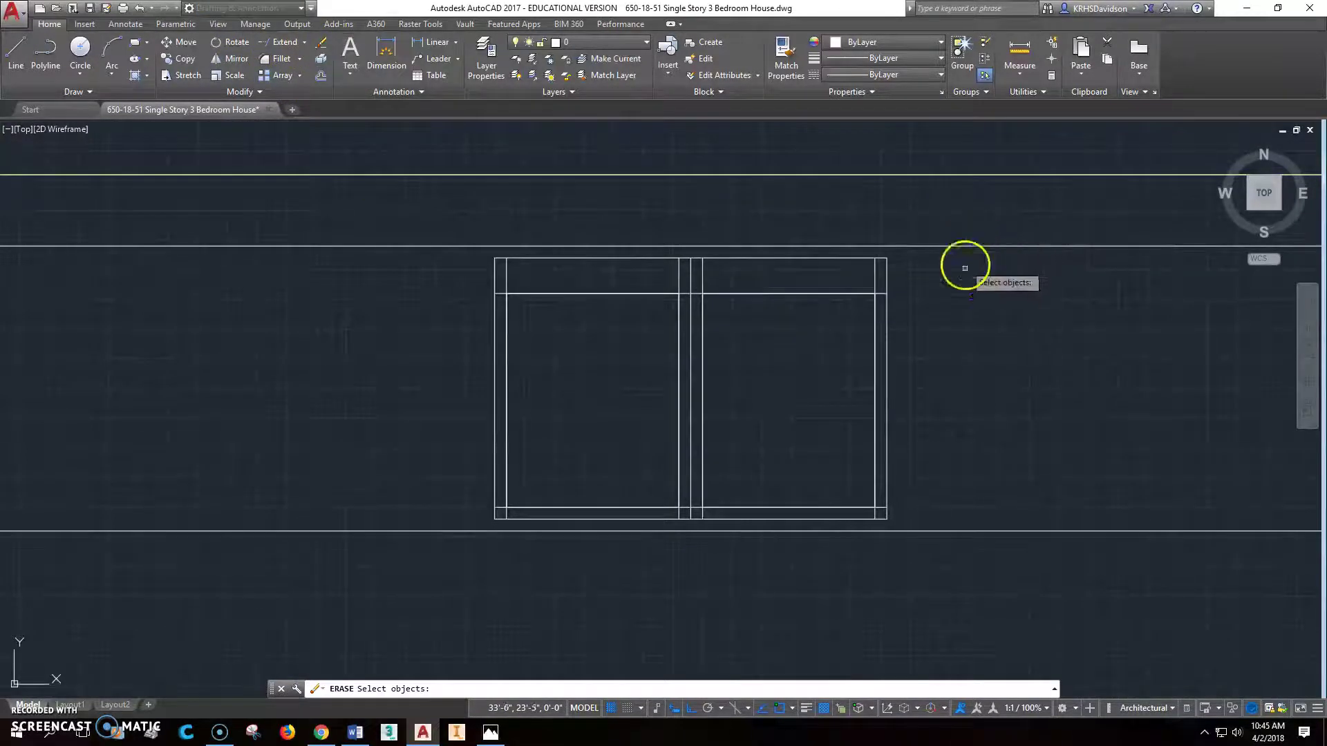
{"action": "left_click", "coordinate": [881, 268]}
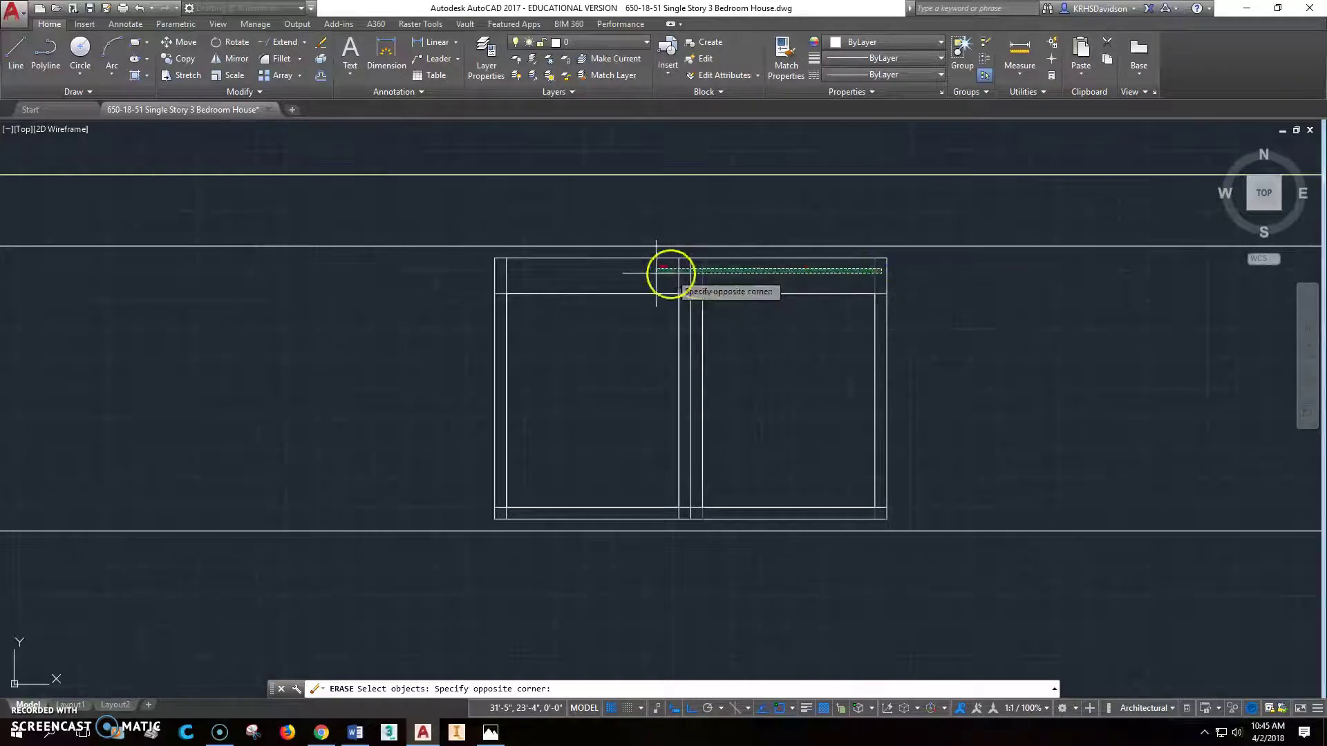
{"action": "left_click", "coordinate": [503, 279]}
{"action": "left_click", "coordinate": [695, 290]}
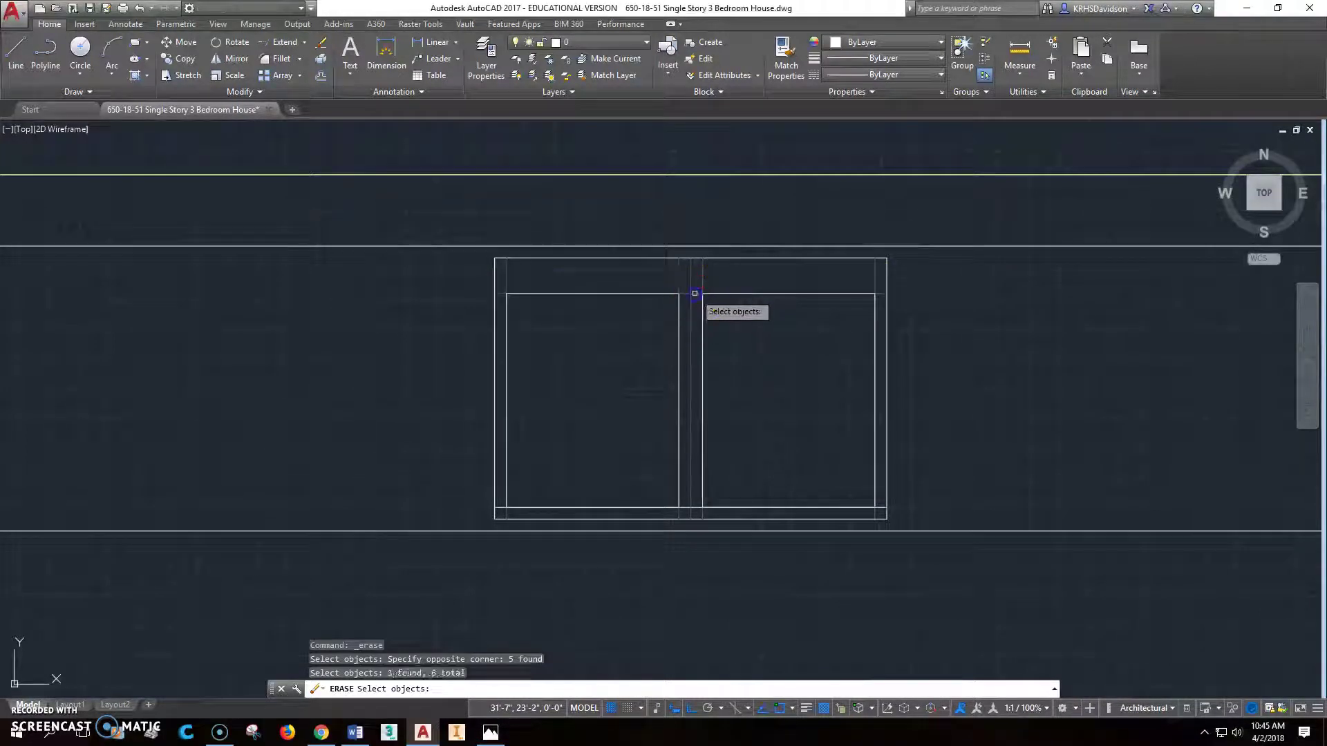
{"action": "left_click", "coordinate": [696, 506]}
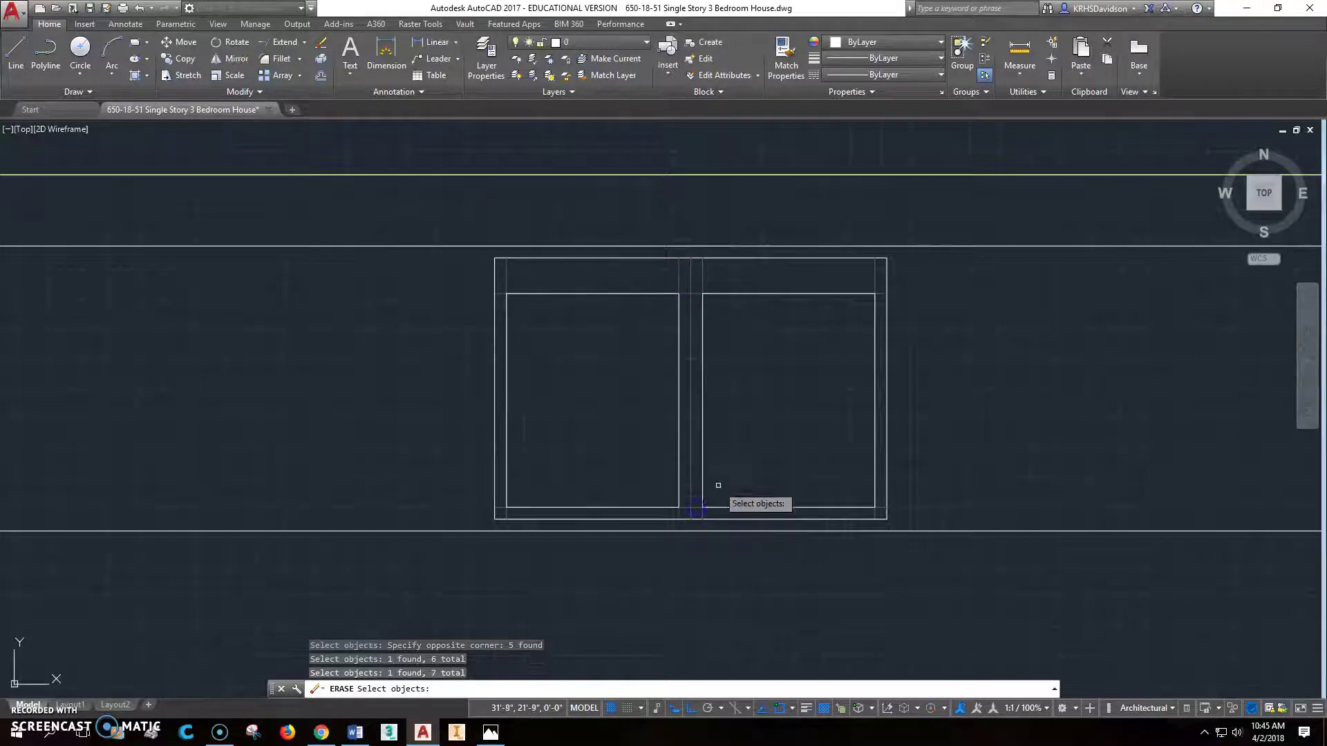
{"action": "key", "text": "Return"}
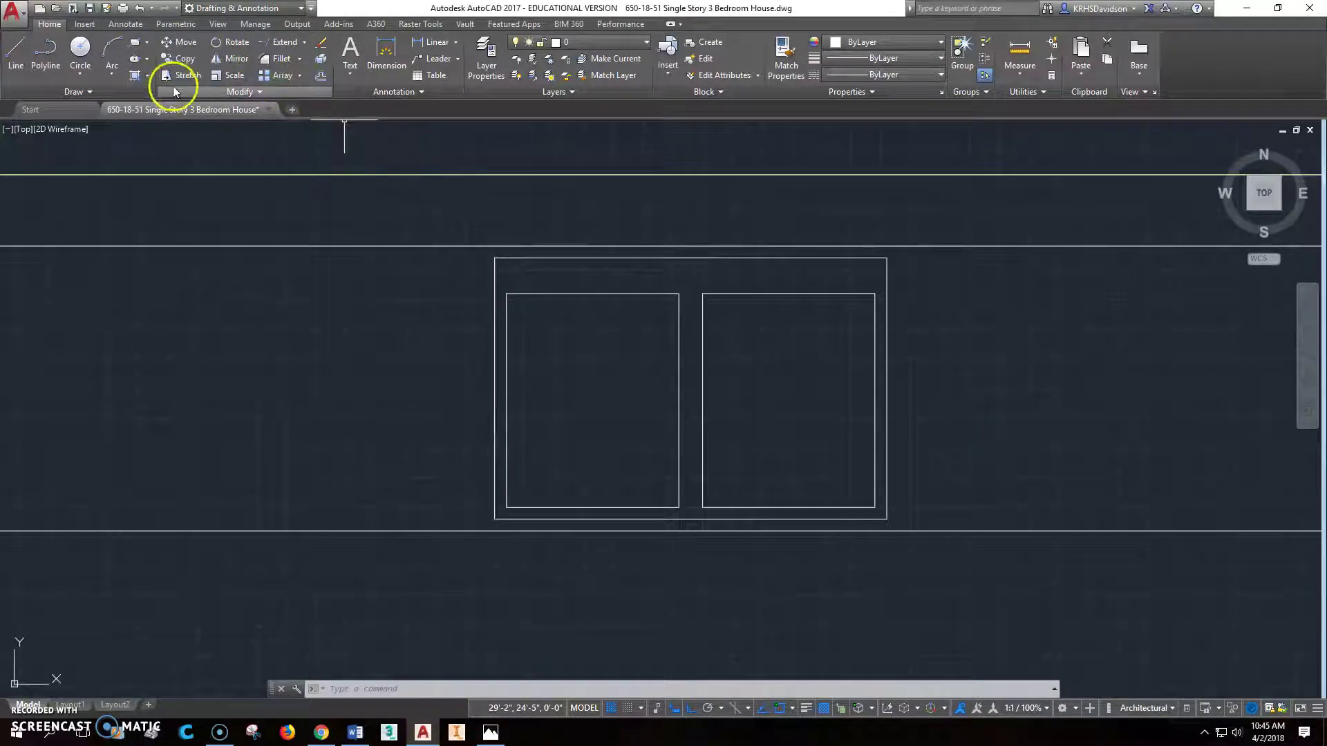
Fillet all four corners of the left basin rectangle with a 3-inch radius.
{"action": "left_click", "coordinate": [284, 66]}
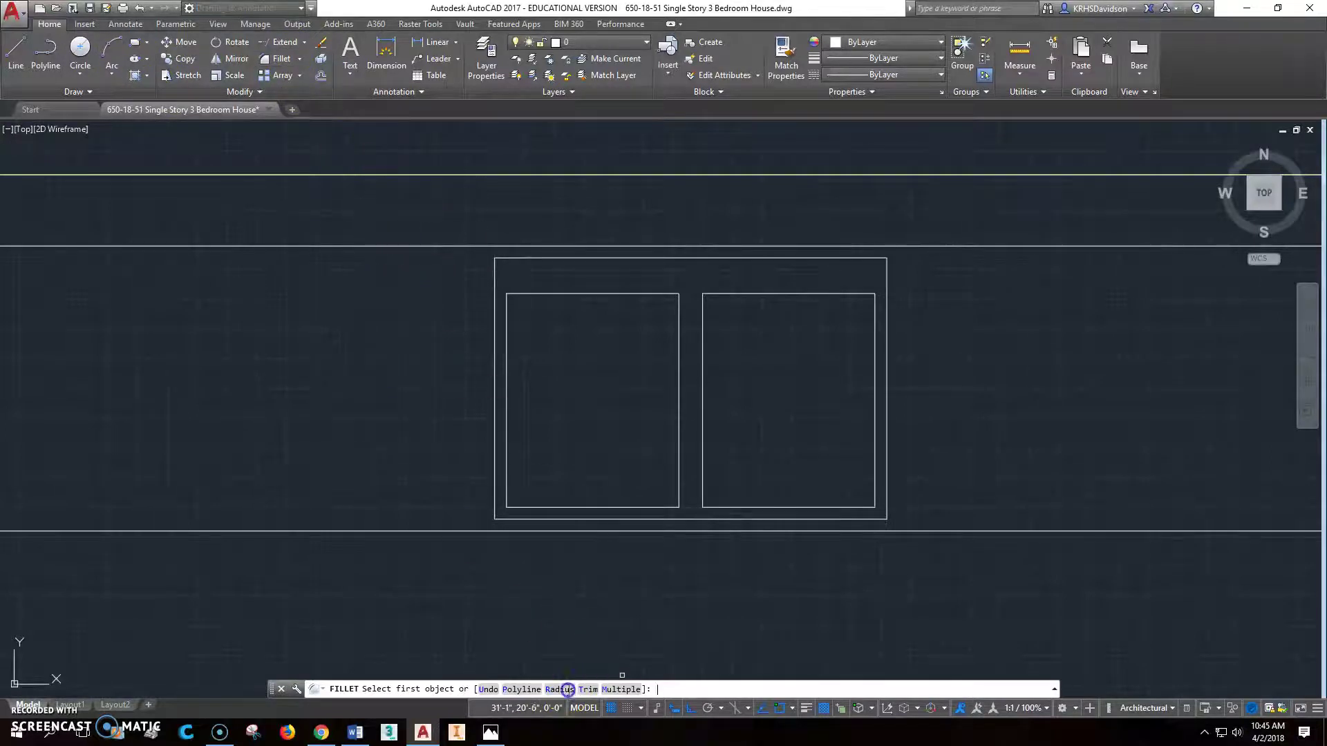
{"action": "left_click", "coordinate": [559, 690]}
{"action": "type", "text": "3\""}
{"action": "key", "text": "Return"}
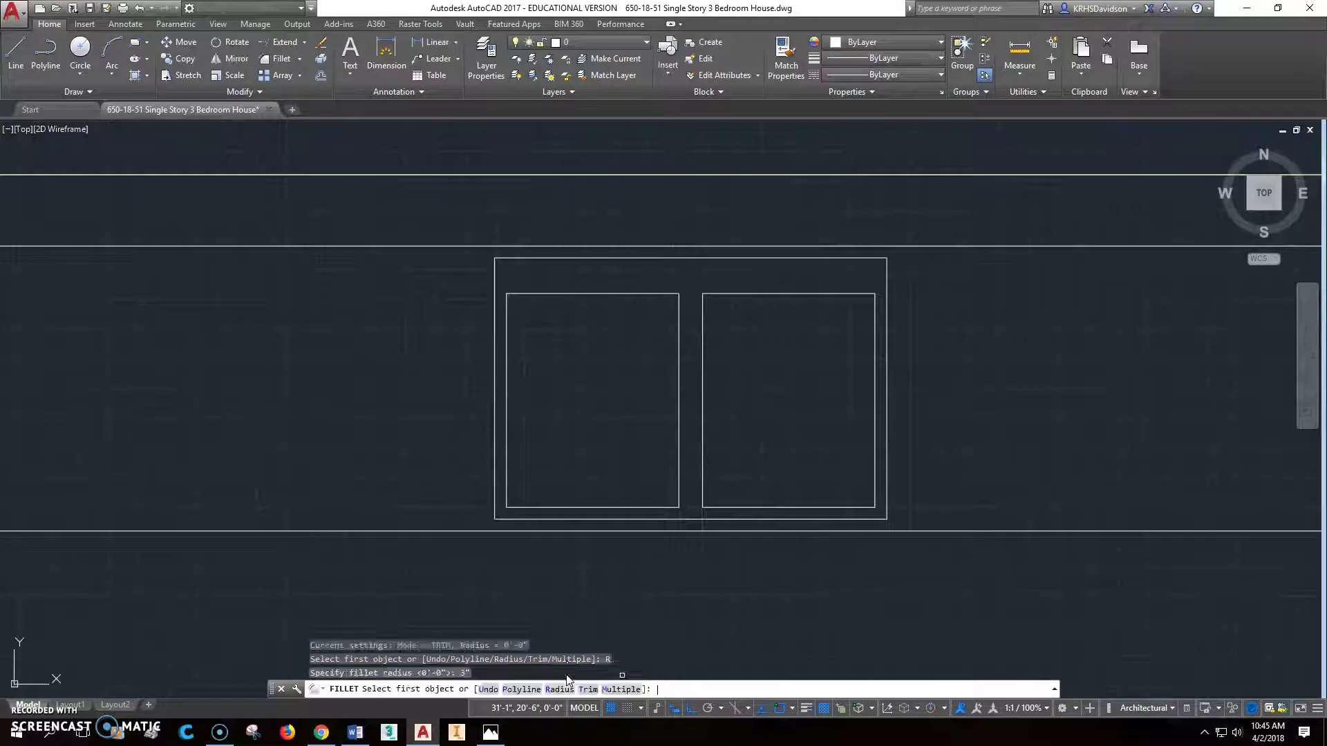
{"action": "left_click", "coordinate": [508, 309]}
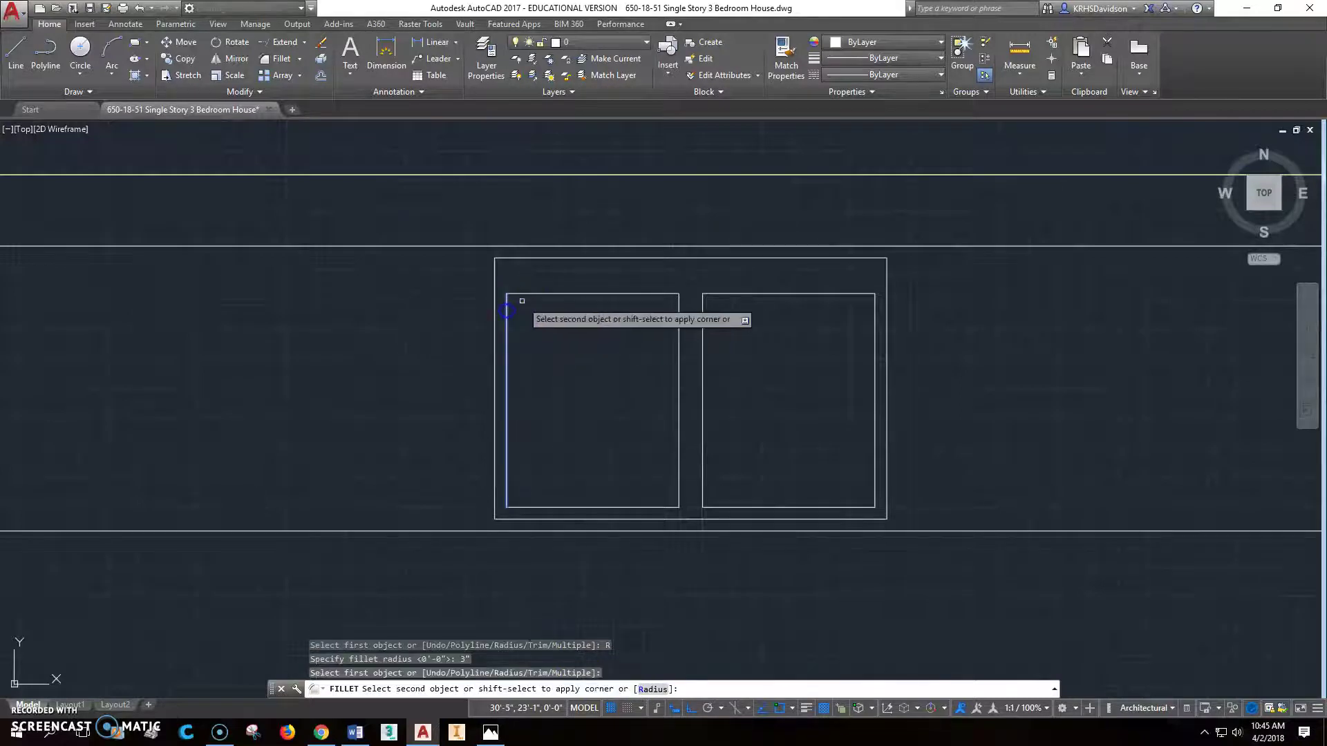
{"action": "left_click", "coordinate": [542, 295]}
{"action": "right_click", "coordinate": [645, 284]}
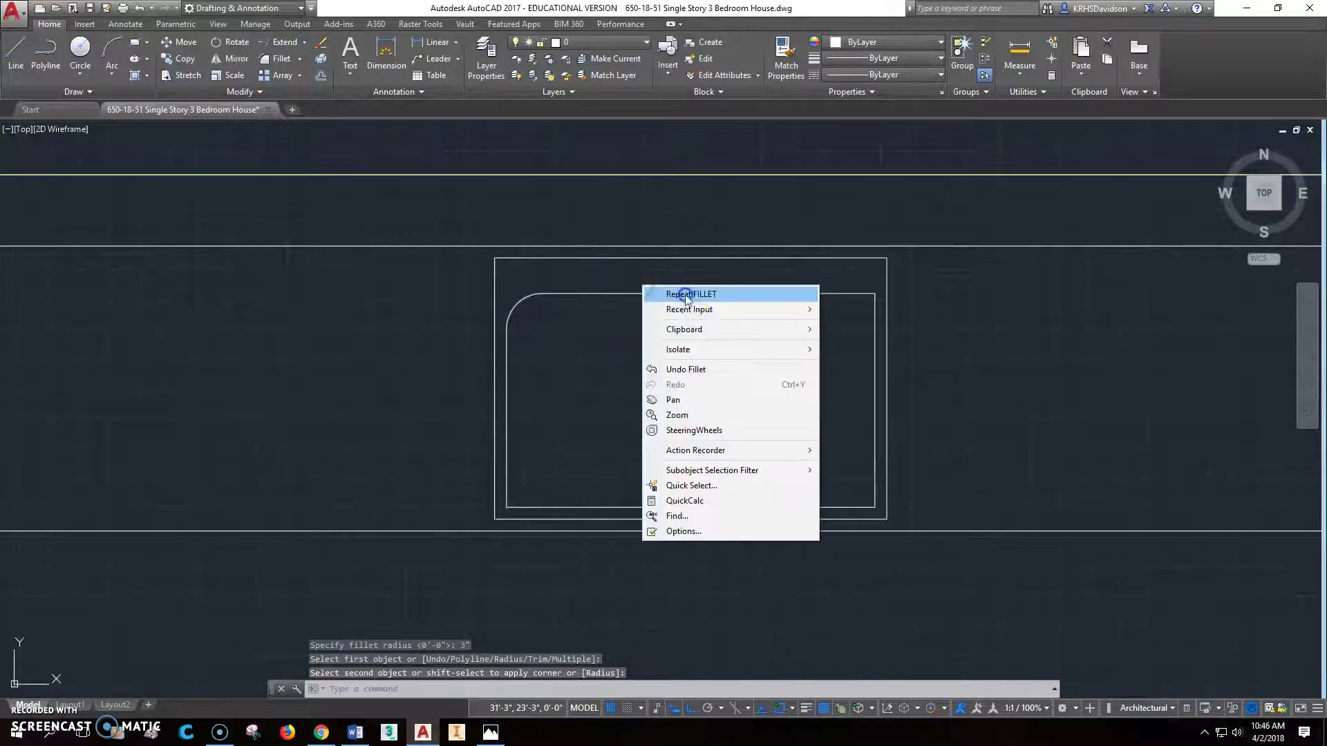
{"action": "left_click", "coordinate": [660, 293]}
{"action": "left_click", "coordinate": [646, 294]}
{"action": "left_click", "coordinate": [678, 312]}
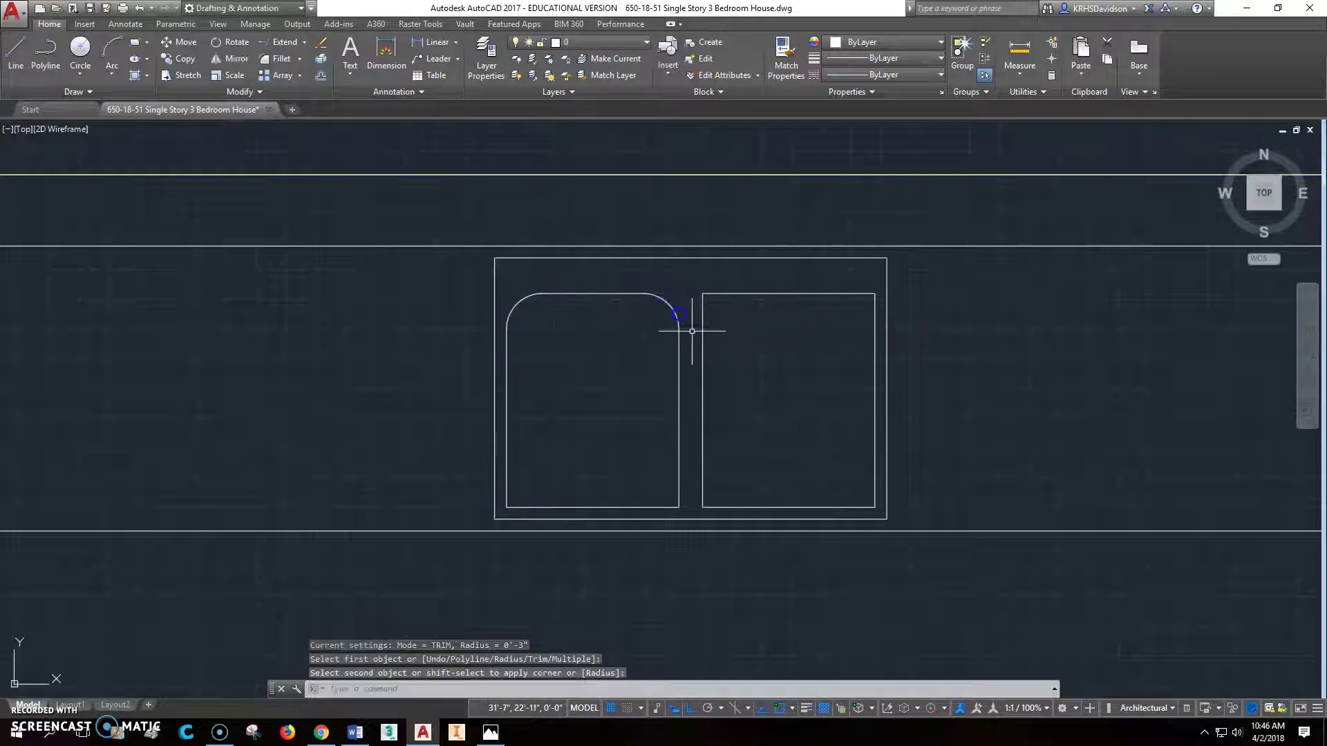
{"action": "right_click", "coordinate": [667, 433]}
{"action": "left_click", "coordinate": [699, 410]}
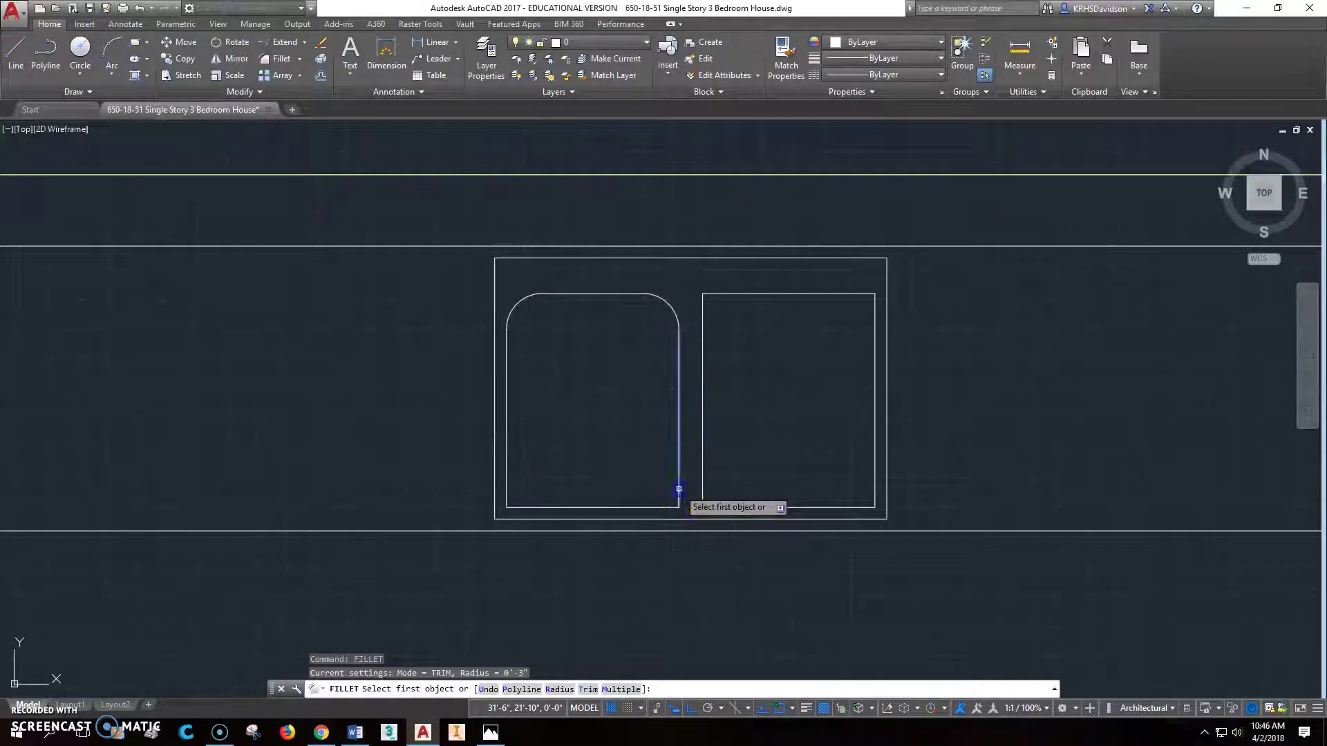
{"action": "left_click", "coordinate": [678, 492]}
{"action": "left_click", "coordinate": [657, 505]}
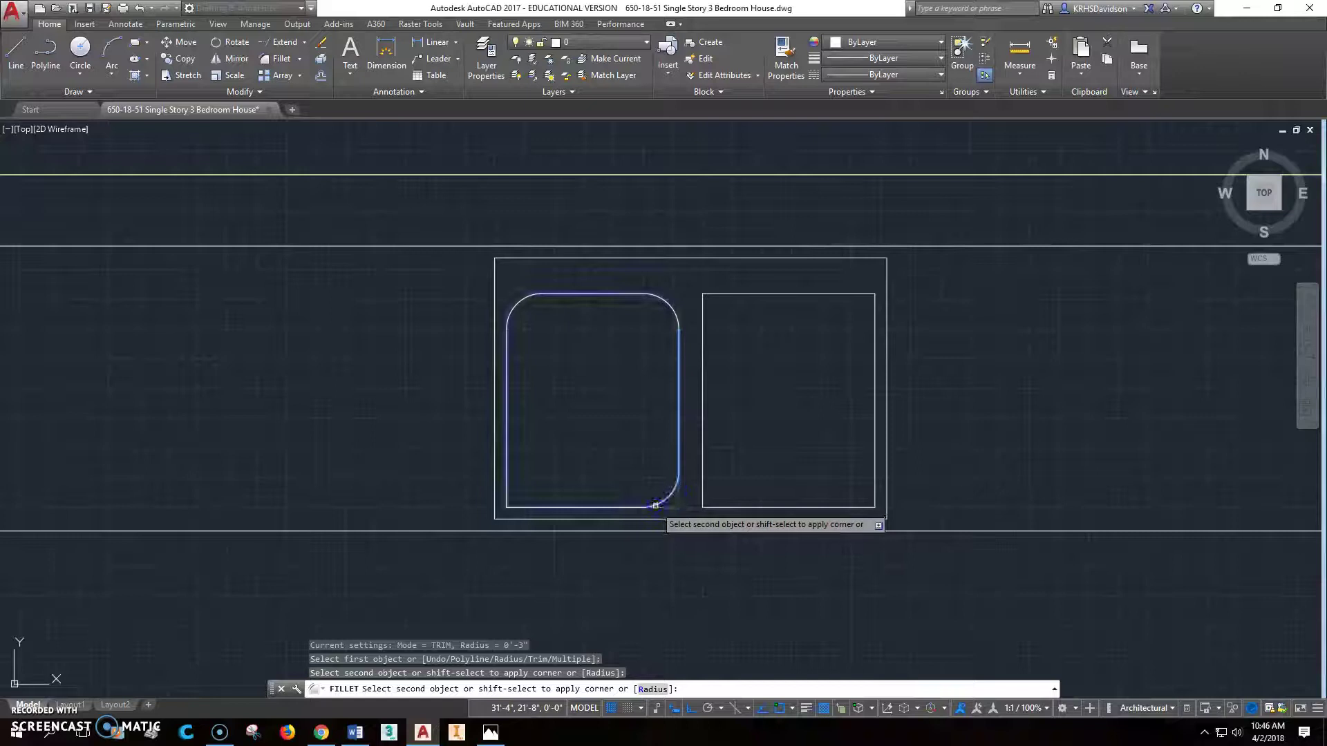
{"action": "right_click", "coordinate": [533, 465]}
{"action": "left_click", "coordinate": [607, 219]}
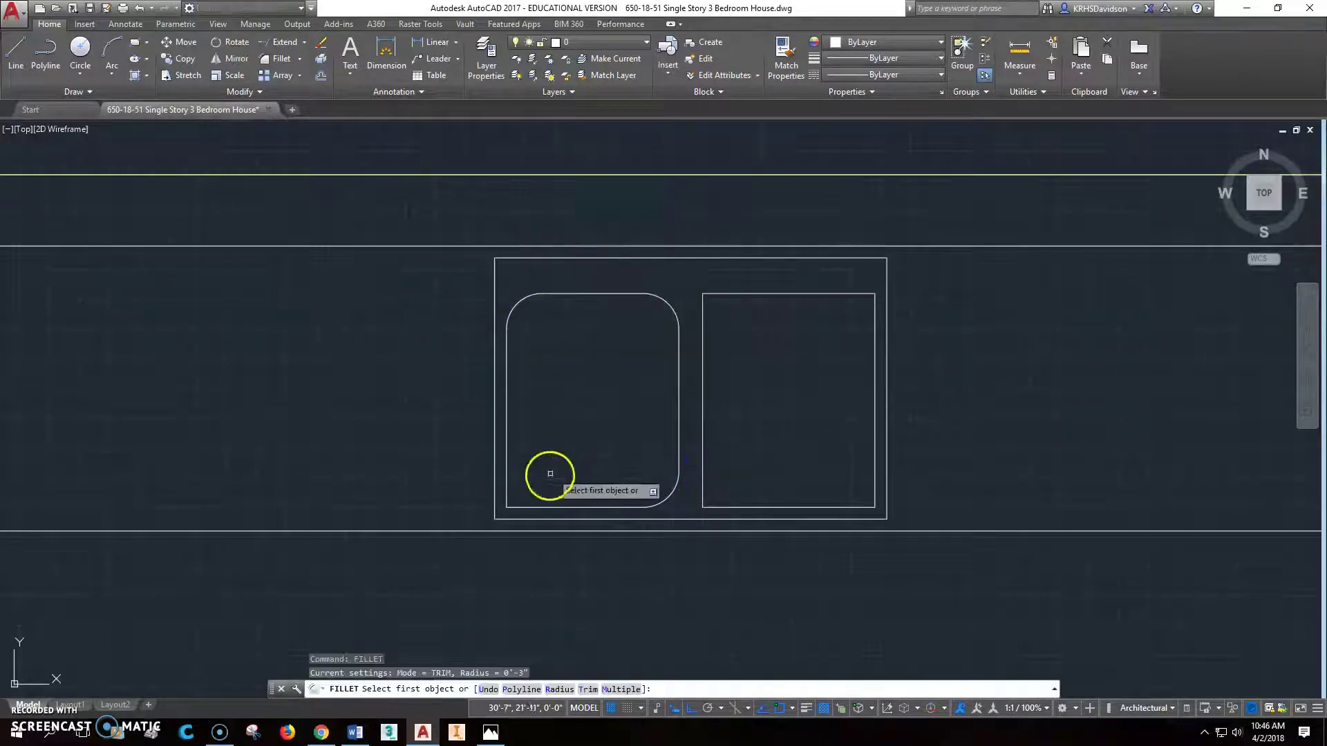
{"action": "left_click", "coordinate": [528, 507]}
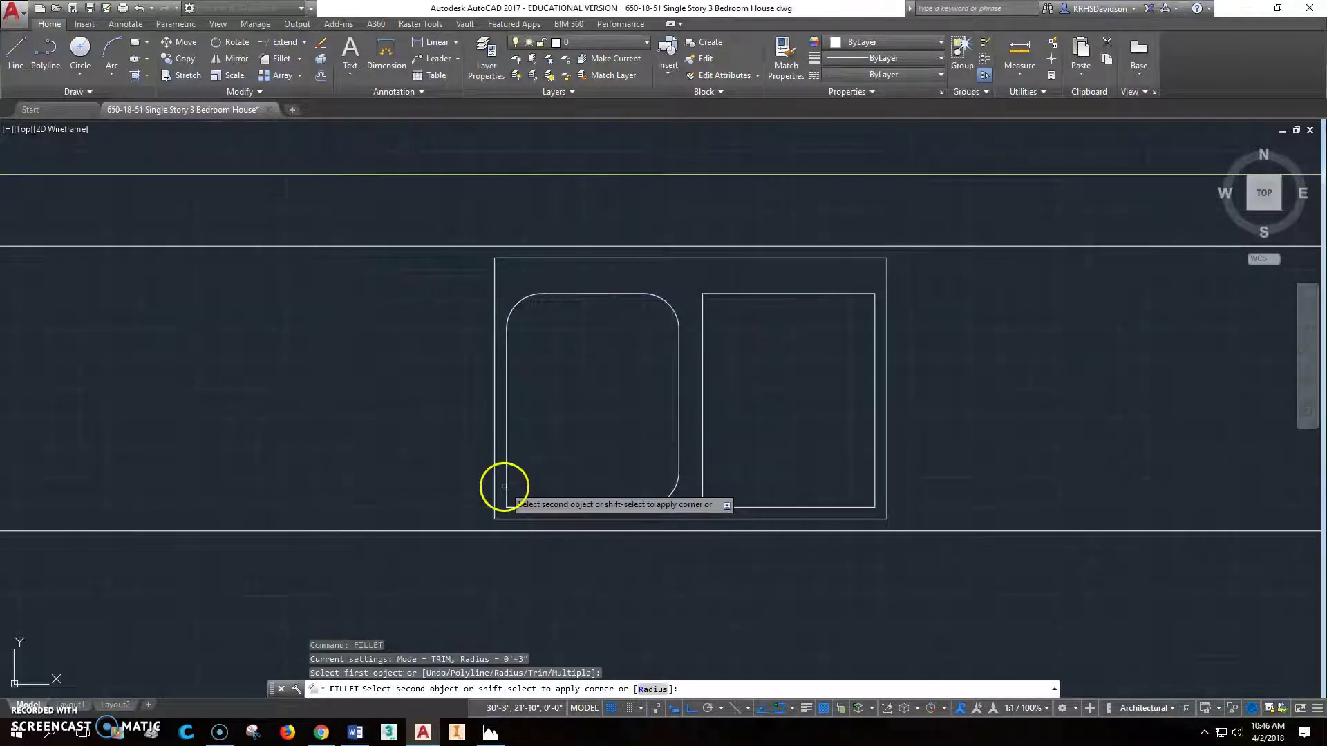
{"action": "left_click", "coordinate": [507, 484]}
Fillet all four corners of the right basin rectangle with the same 3-inch radius.
{"action": "right_click", "coordinate": [627, 469]}
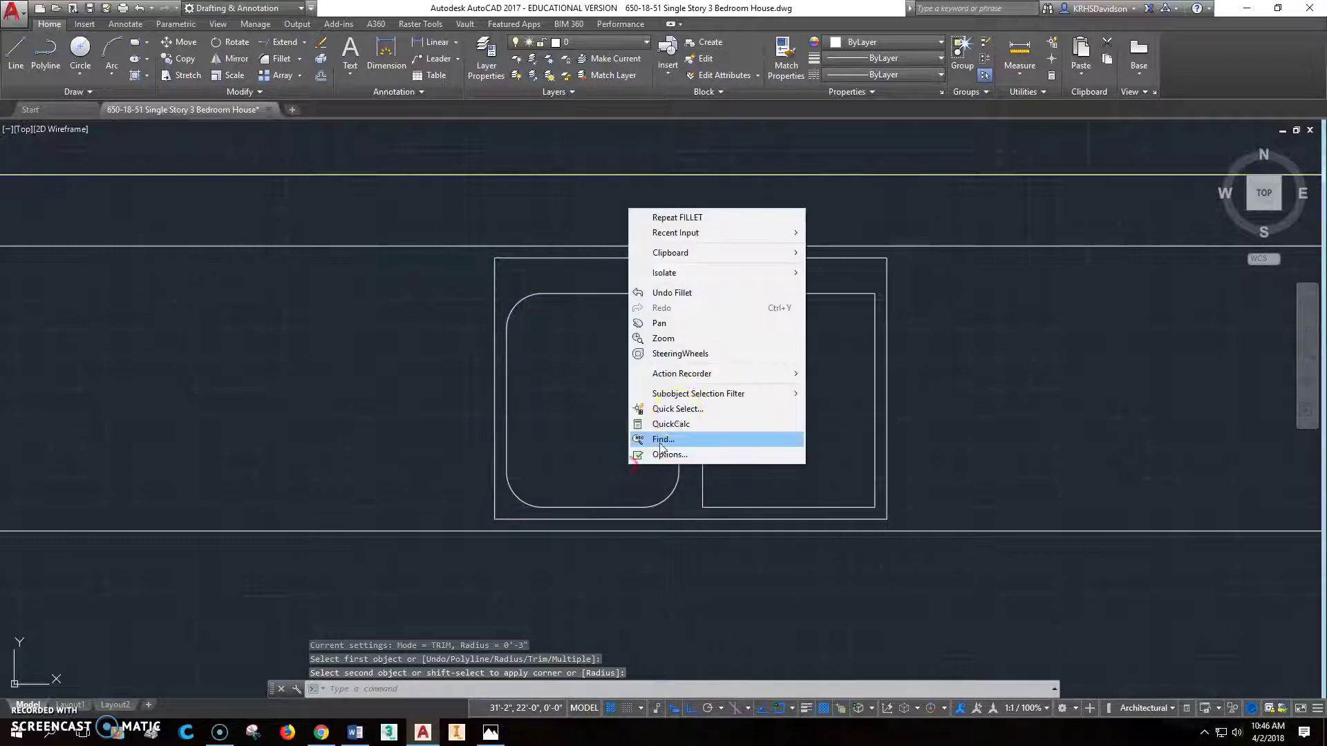
{"action": "left_click", "coordinate": [720, 216]}
{"action": "left_click", "coordinate": [702, 309]}
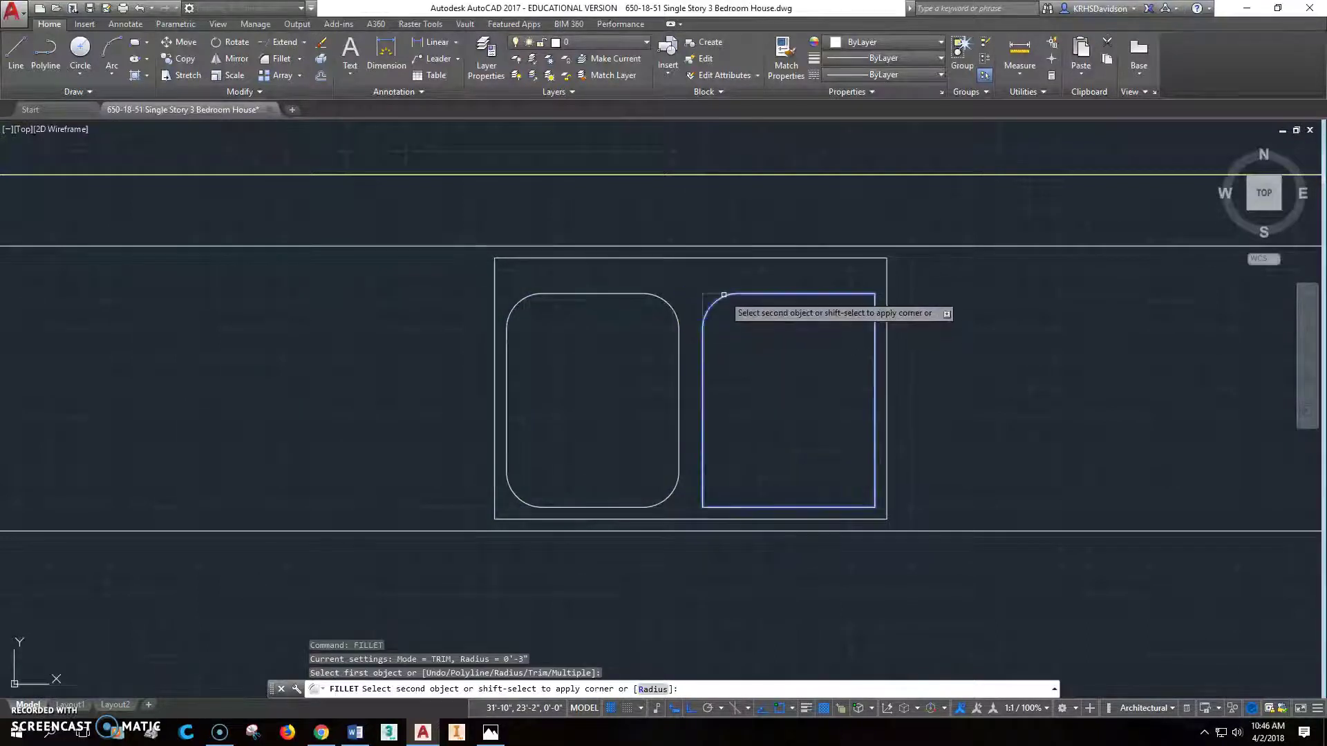
{"action": "left_click", "coordinate": [760, 294]}
{"action": "right_click", "coordinate": [765, 297]}
{"action": "left_click", "coordinate": [808, 306]}
{"action": "left_click", "coordinate": [833, 298]}
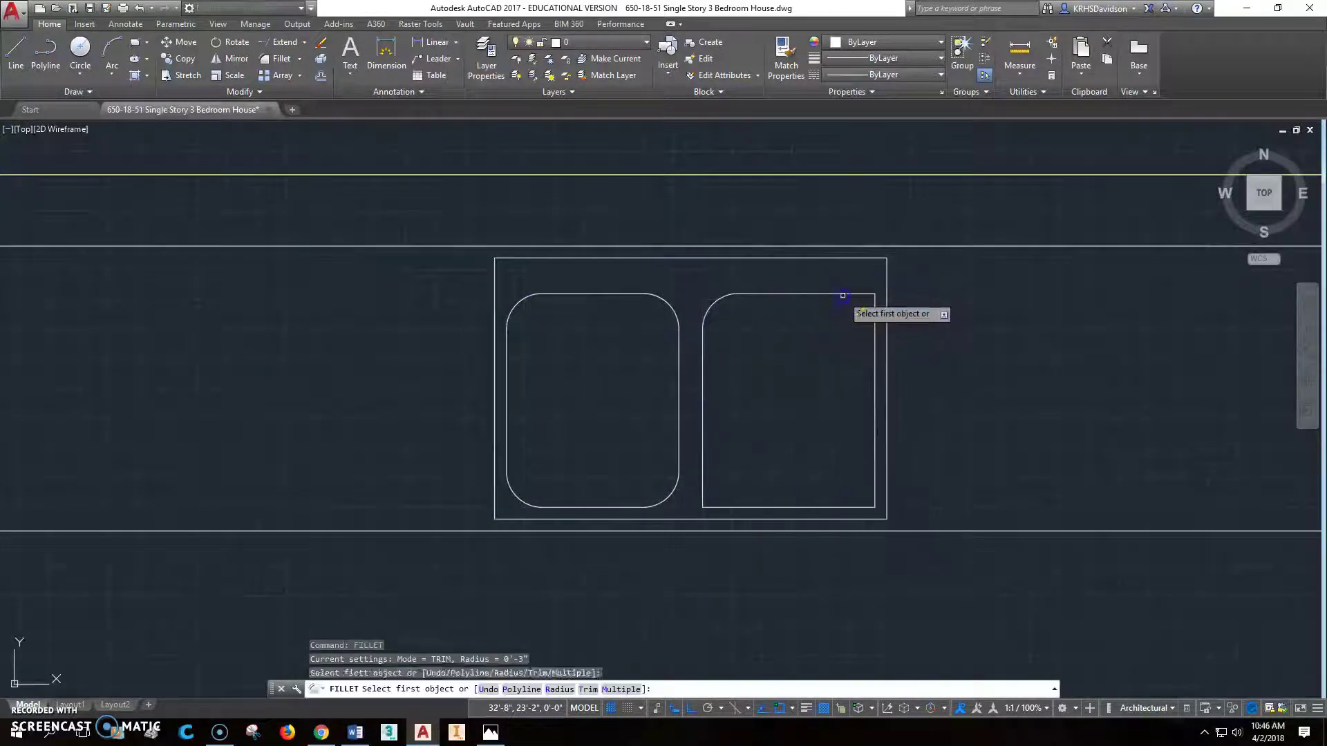
{"action": "left_click", "coordinate": [841, 294]}
{"action": "left_click", "coordinate": [875, 315]}
{"action": "right_click", "coordinate": [862, 407]}
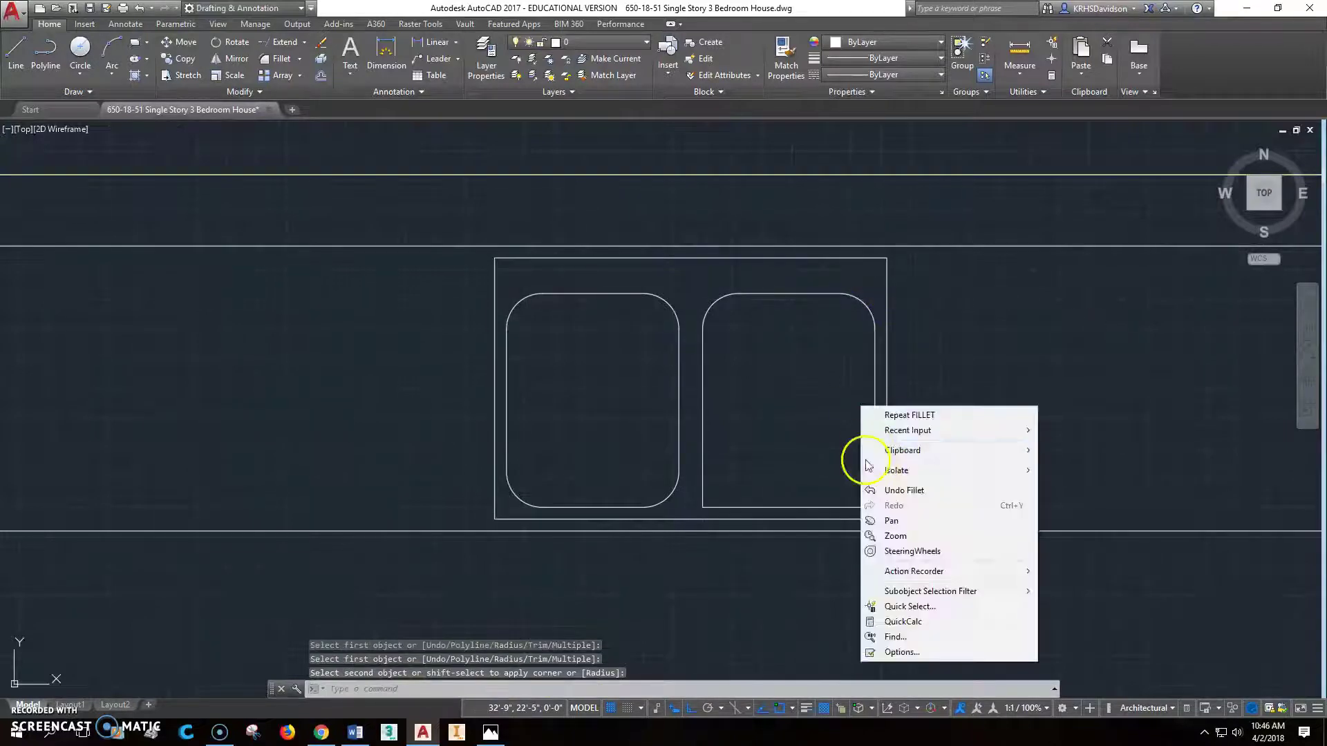
{"action": "left_click", "coordinate": [895, 415]}
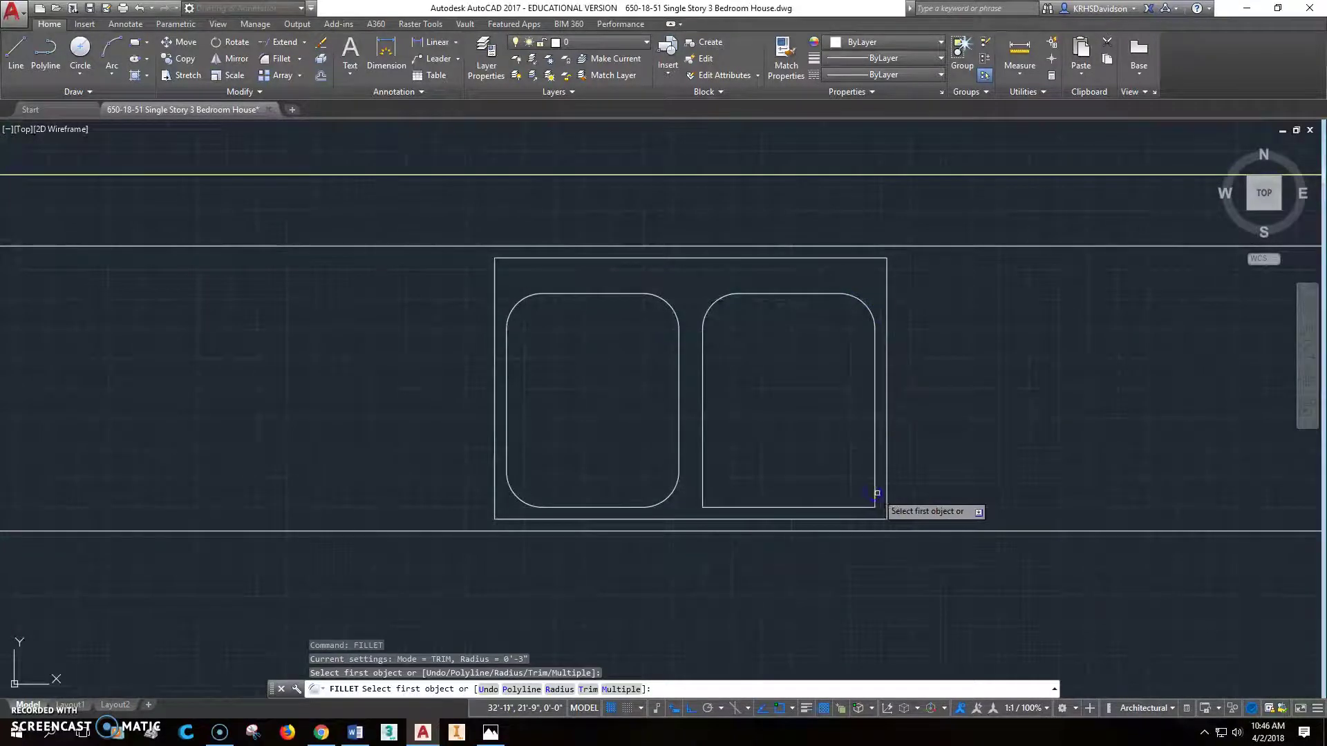
{"action": "left_click", "coordinate": [875, 493]}
{"action": "left_click", "coordinate": [847, 507]}
{"action": "right_click", "coordinate": [765, 487]}
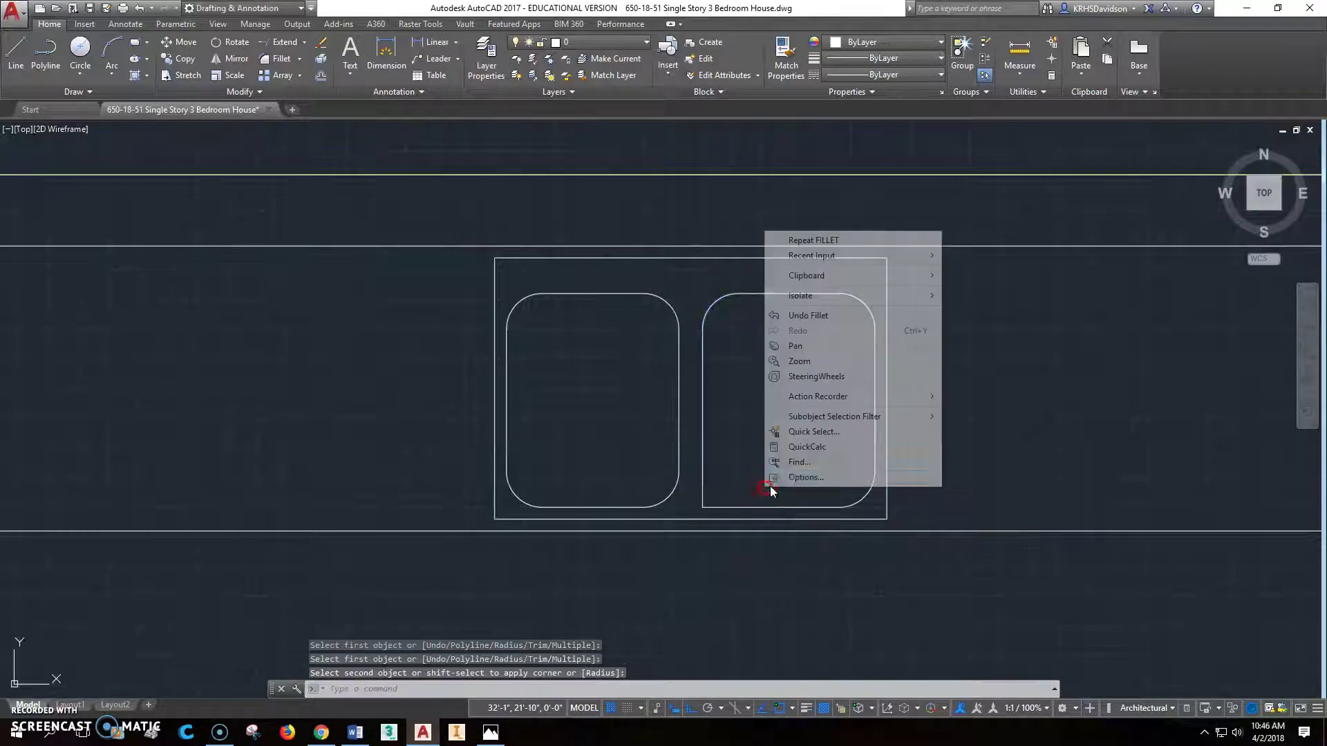
{"action": "left_click", "coordinate": [812, 240]}
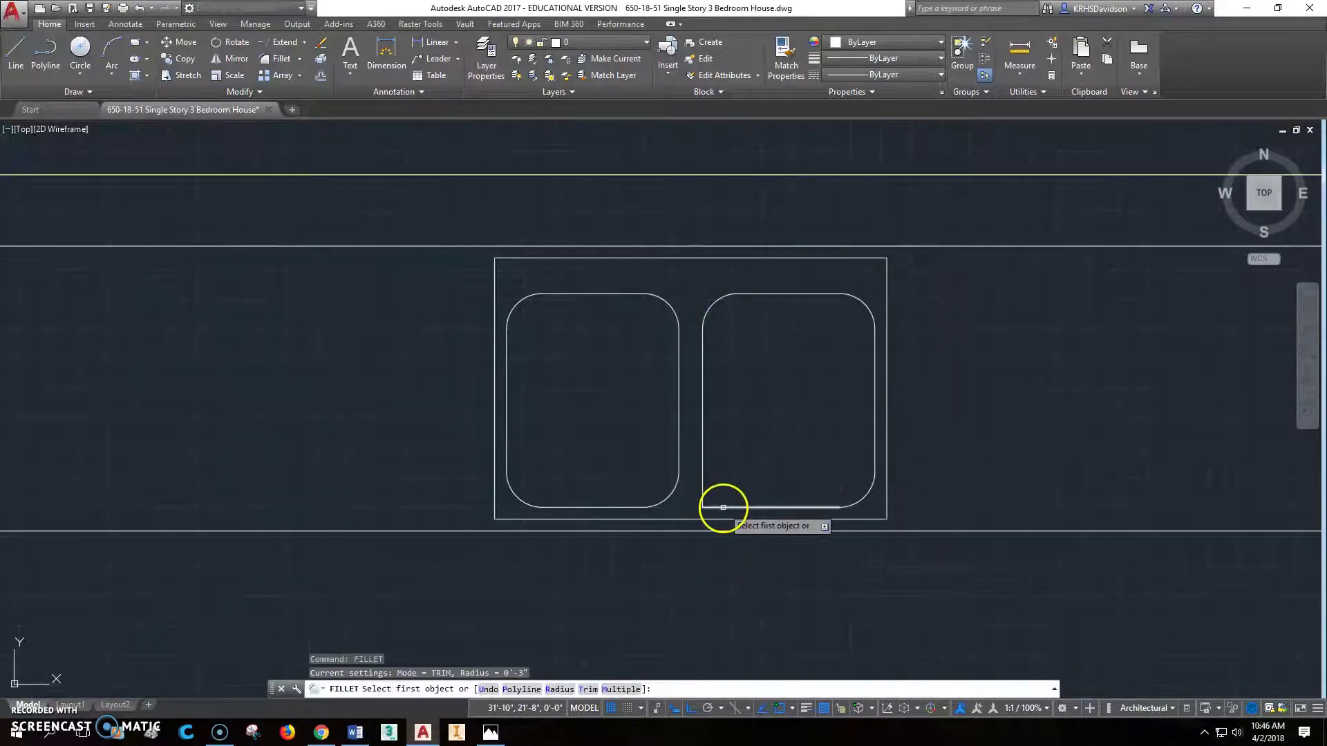
{"action": "left_click", "coordinate": [719, 506]}
{"action": "left_click", "coordinate": [704, 478]}
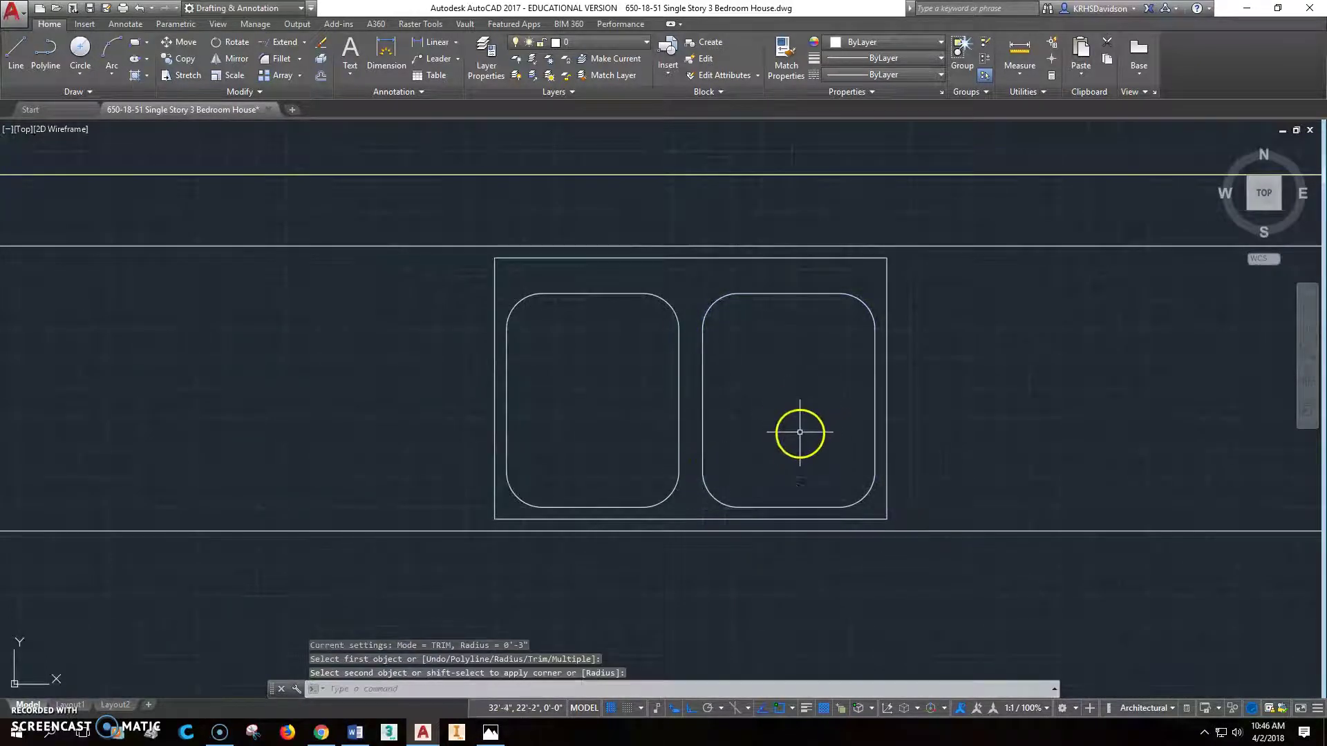
Draw a helper line across the left bowl between its edge midpoints.
{"action": "key", "text": "Escape"}
{"action": "key", "text": "Escape"}
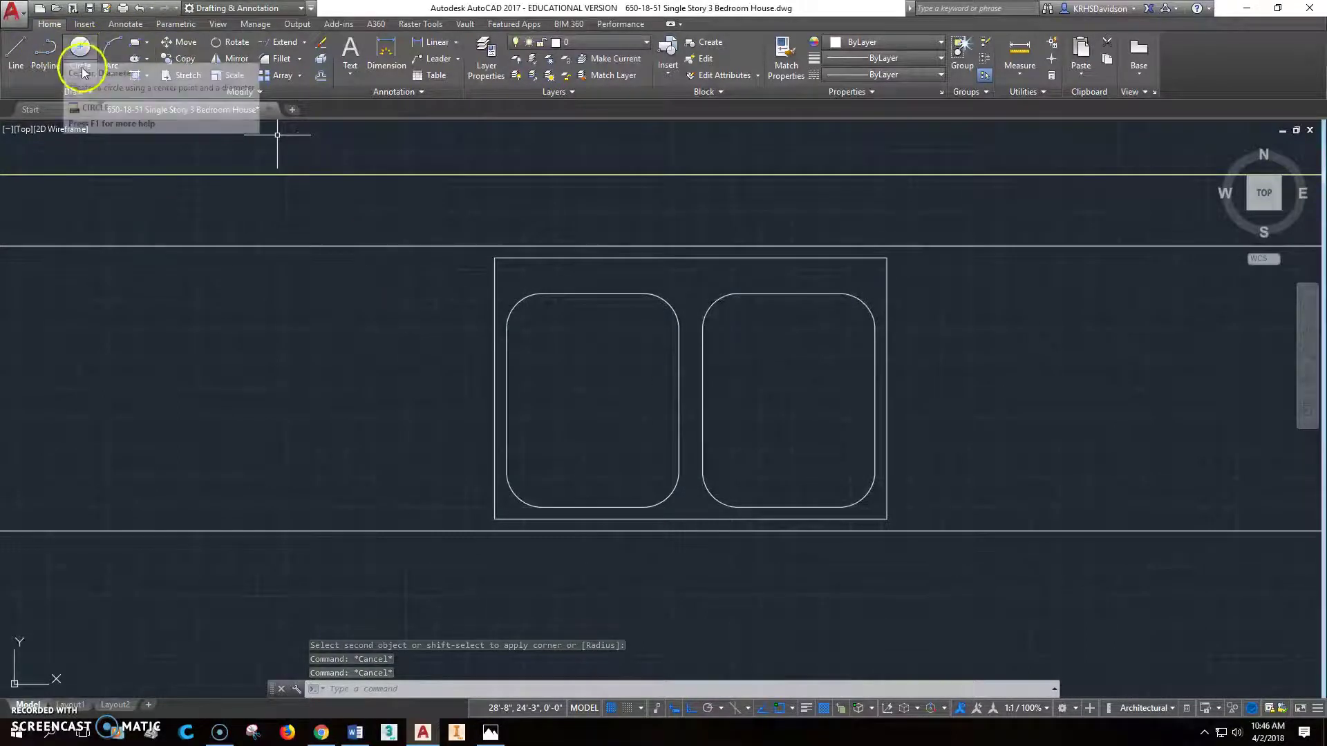
{"action": "left_click", "coordinate": [69, 49]}
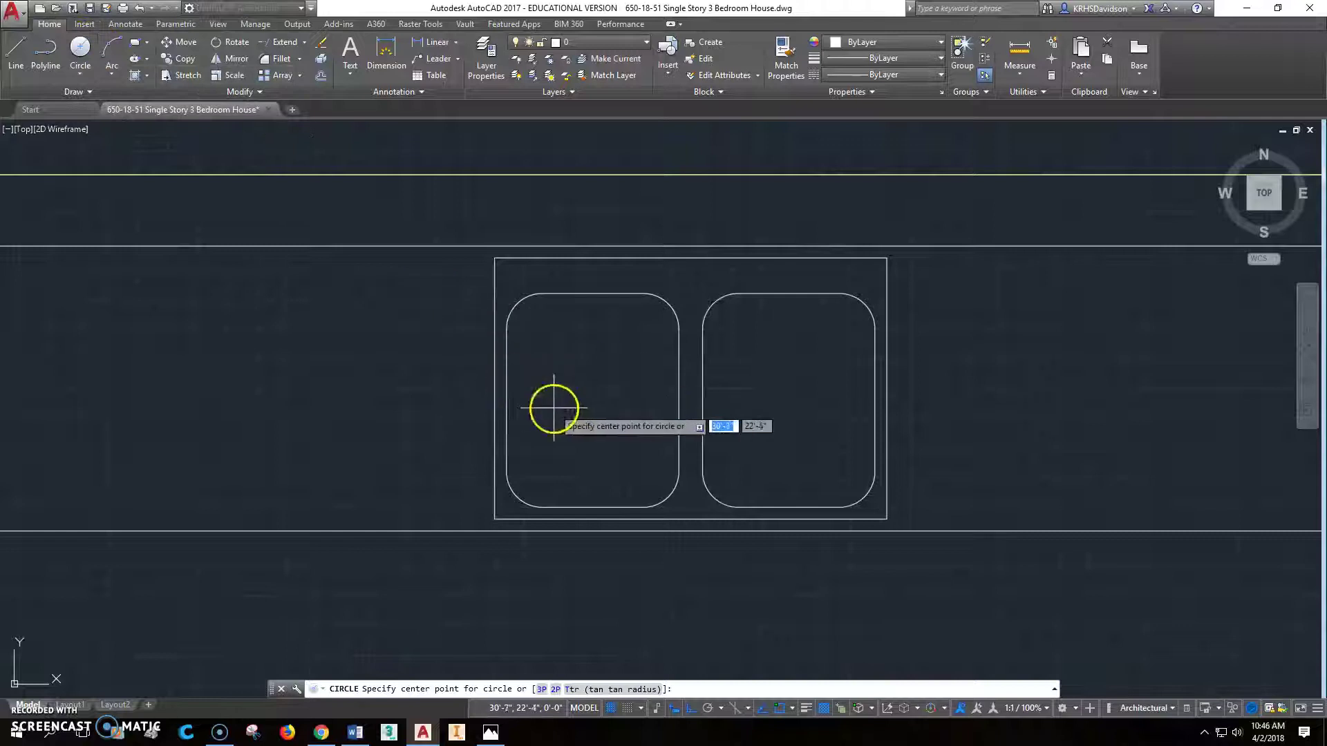
{"action": "left_click", "coordinate": [507, 401]}
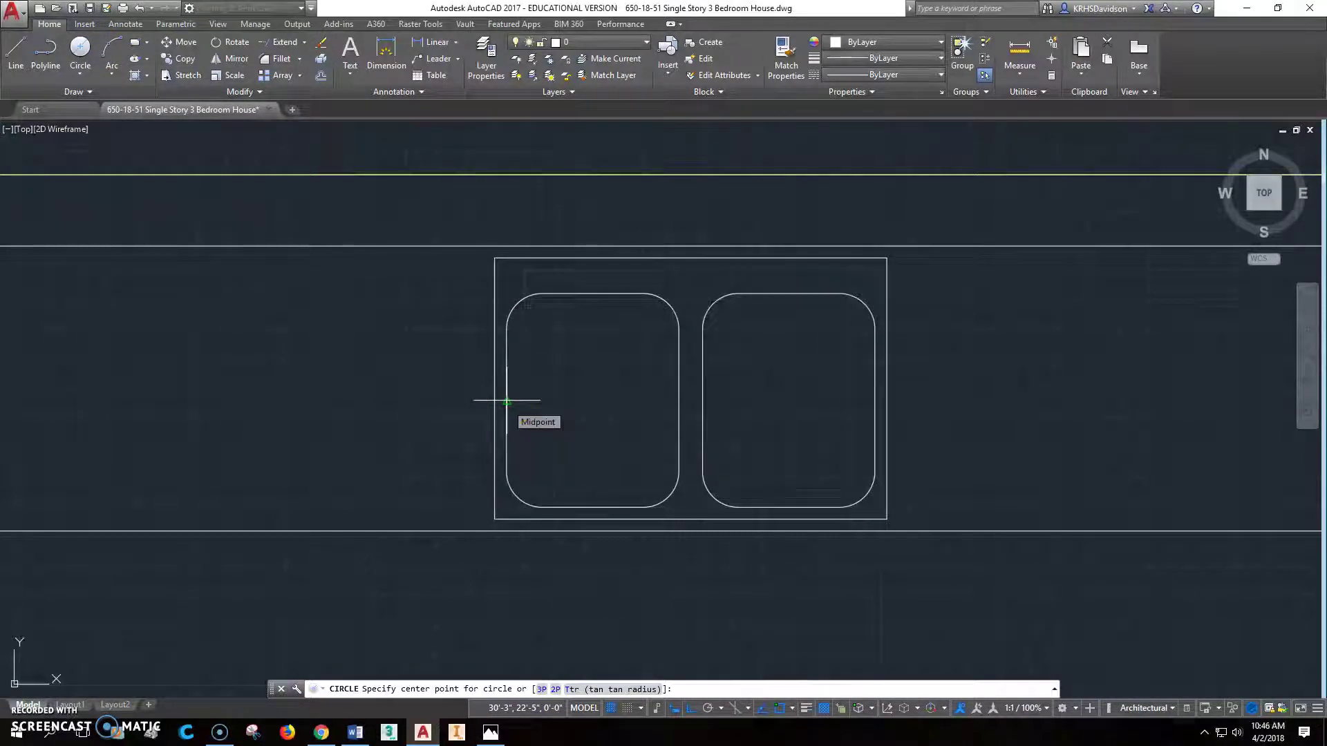
{"action": "right_click", "coordinate": [561, 407]}
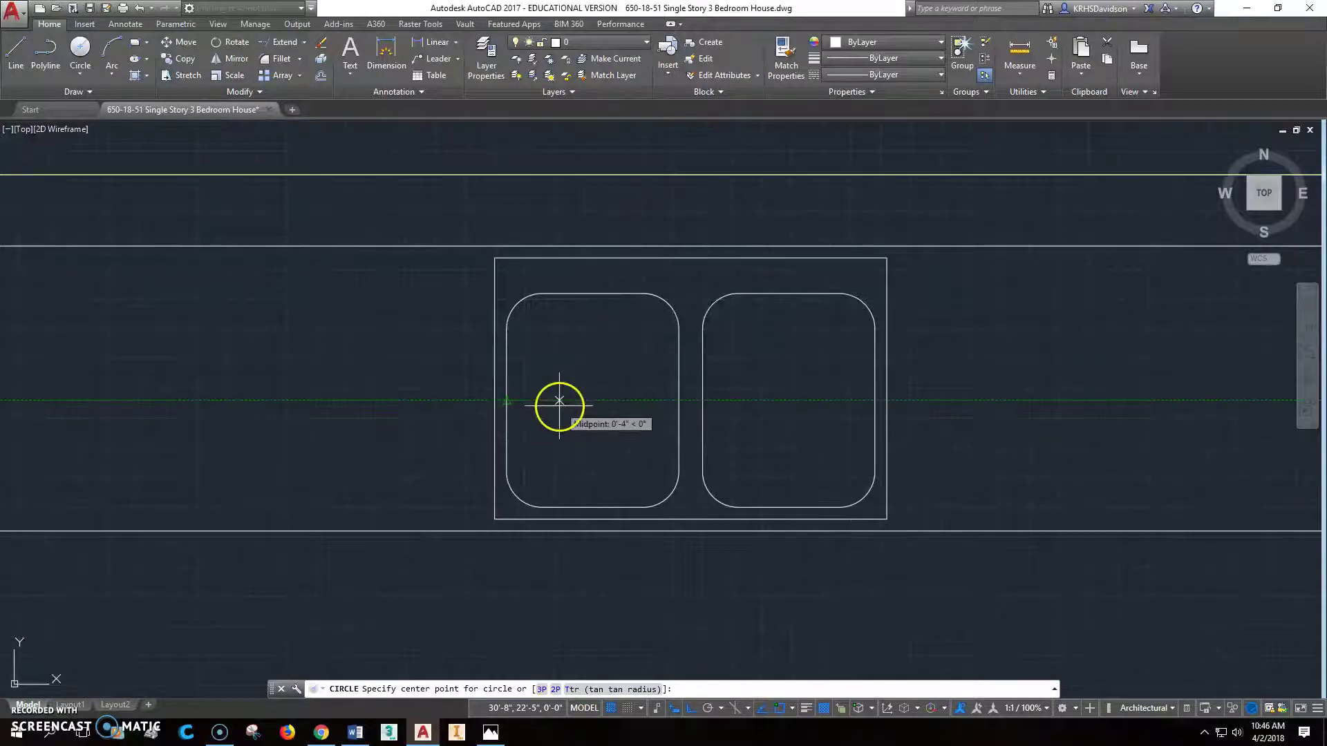
{"action": "left_click", "coordinate": [14, 50]}
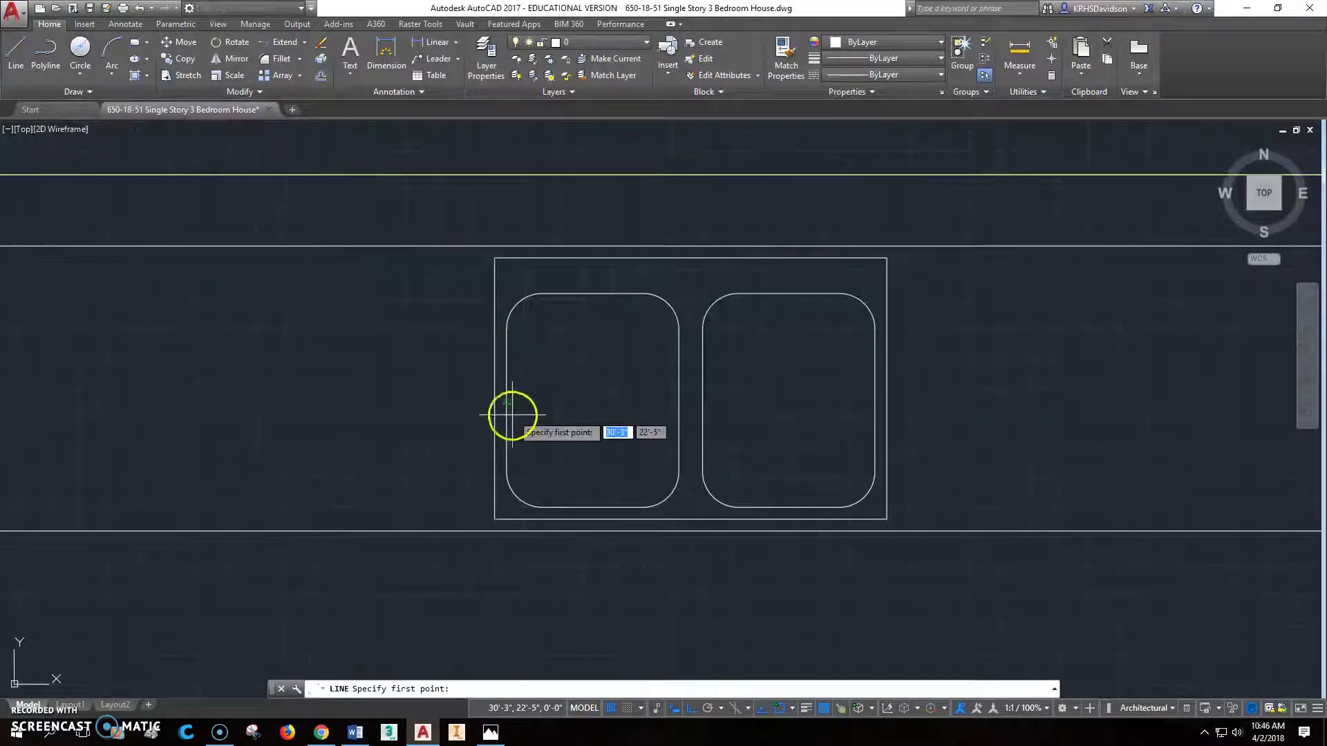
{"action": "left_click", "coordinate": [508, 402]}
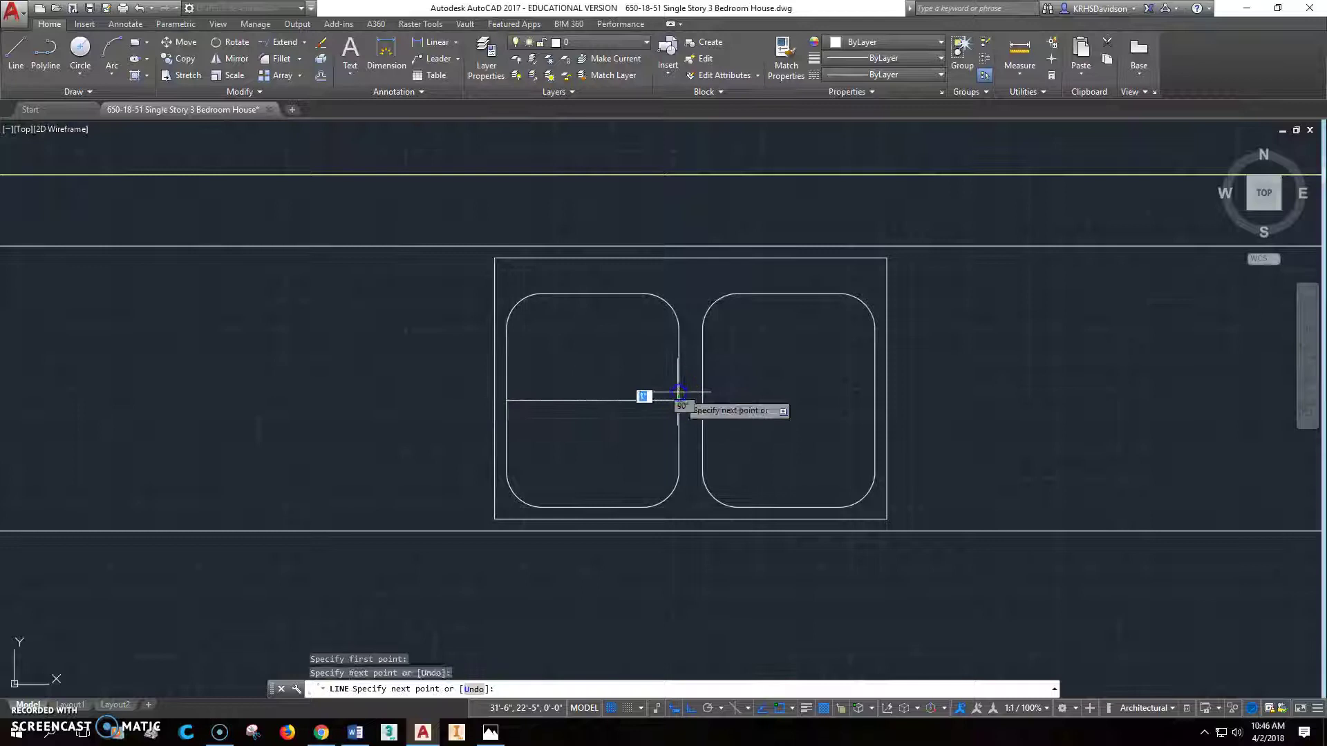
{"action": "left_click", "coordinate": [679, 393]}
Draw a 3-inch drain circle at the helper line's midpoint, then erase the line.
{"action": "left_click", "coordinate": [80, 47]}
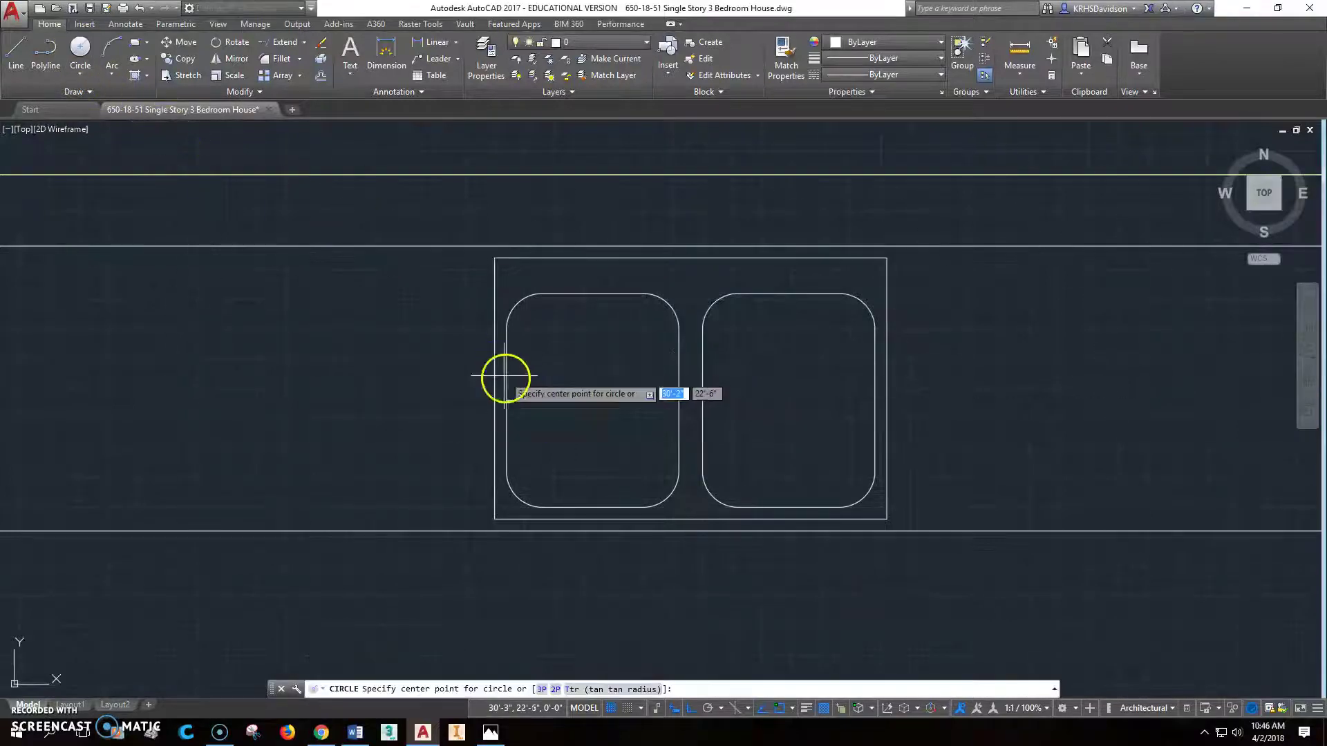
{"action": "left_click", "coordinate": [592, 401]}
{"action": "type", "text": "3"}
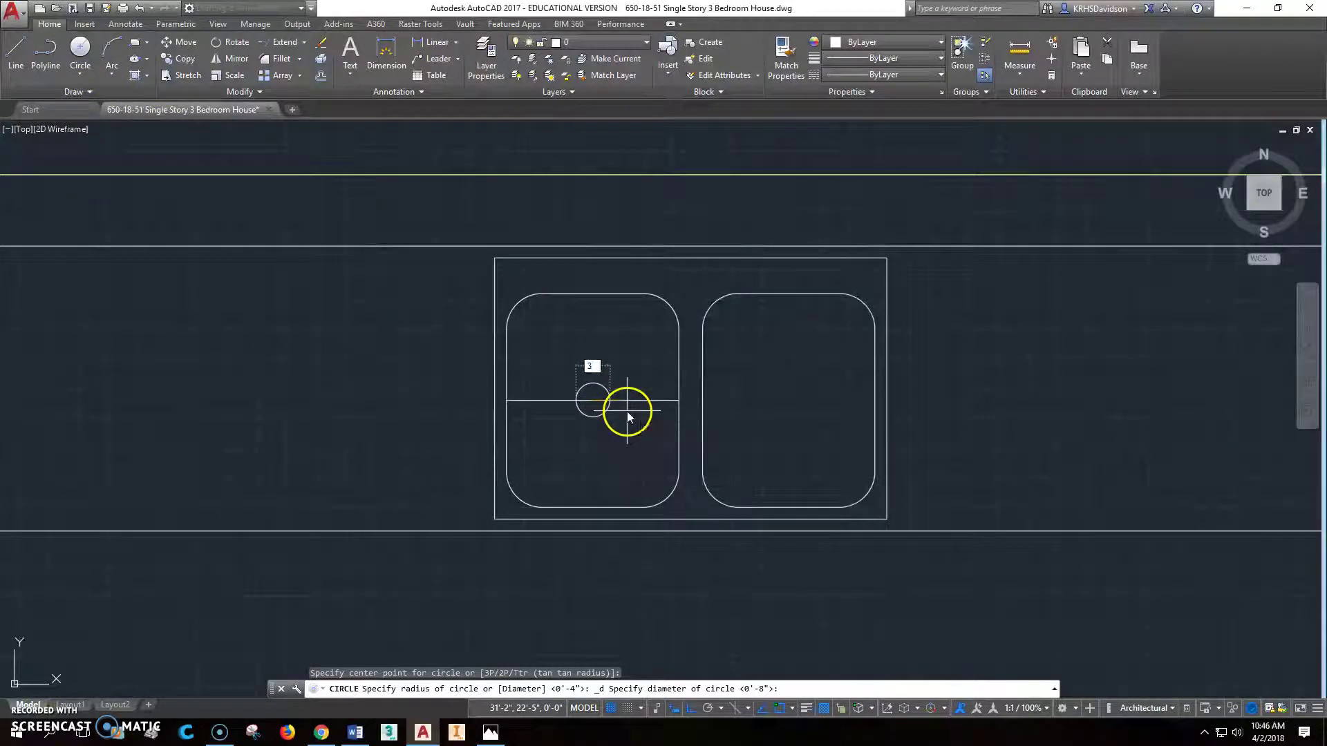
{"action": "type", "text": "\""}
{"action": "key", "text": "Return"}
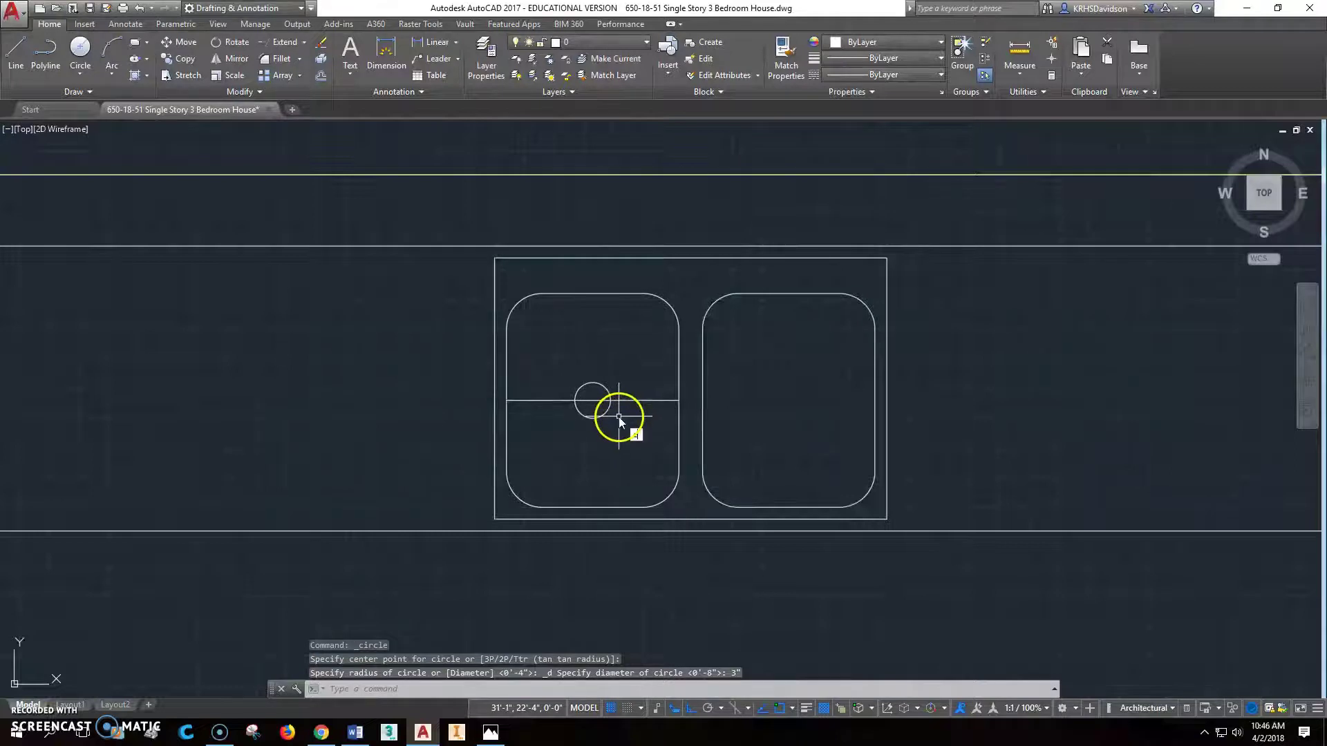
{"action": "type", "text": "e"}
{"action": "key", "text": "Return"}
{"action": "left_click", "coordinate": [633, 403]}
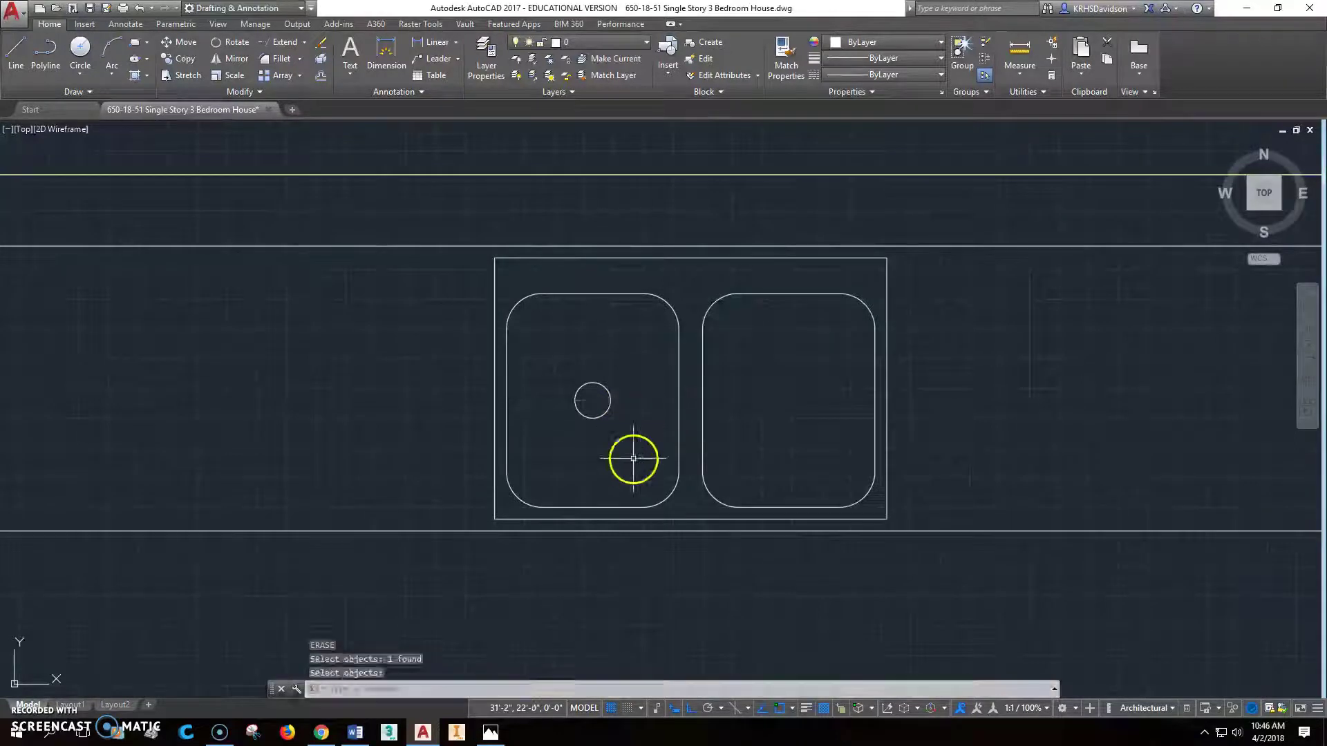
{"action": "key", "text": "Return"}
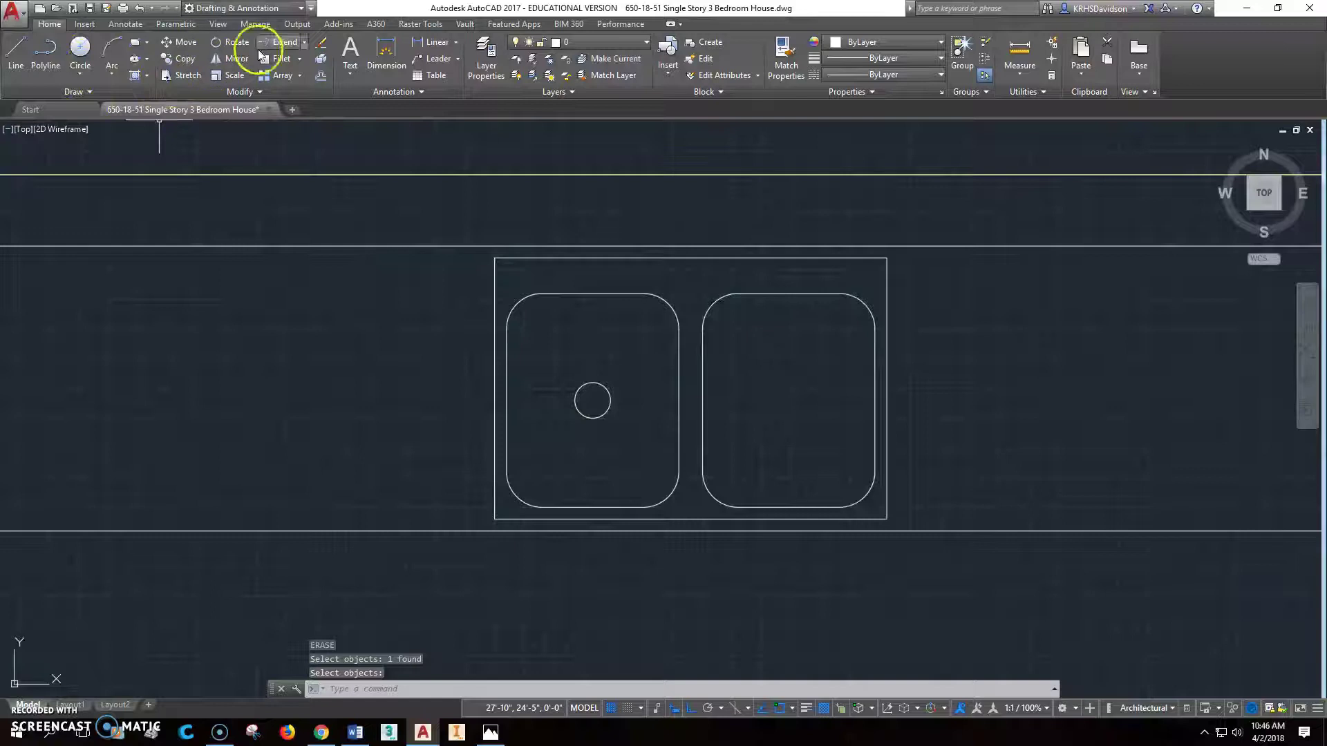
Copy the drain circle into the right bowl.
{"action": "left_click", "coordinate": [186, 60]}
{"action": "left_click", "coordinate": [581, 387]}
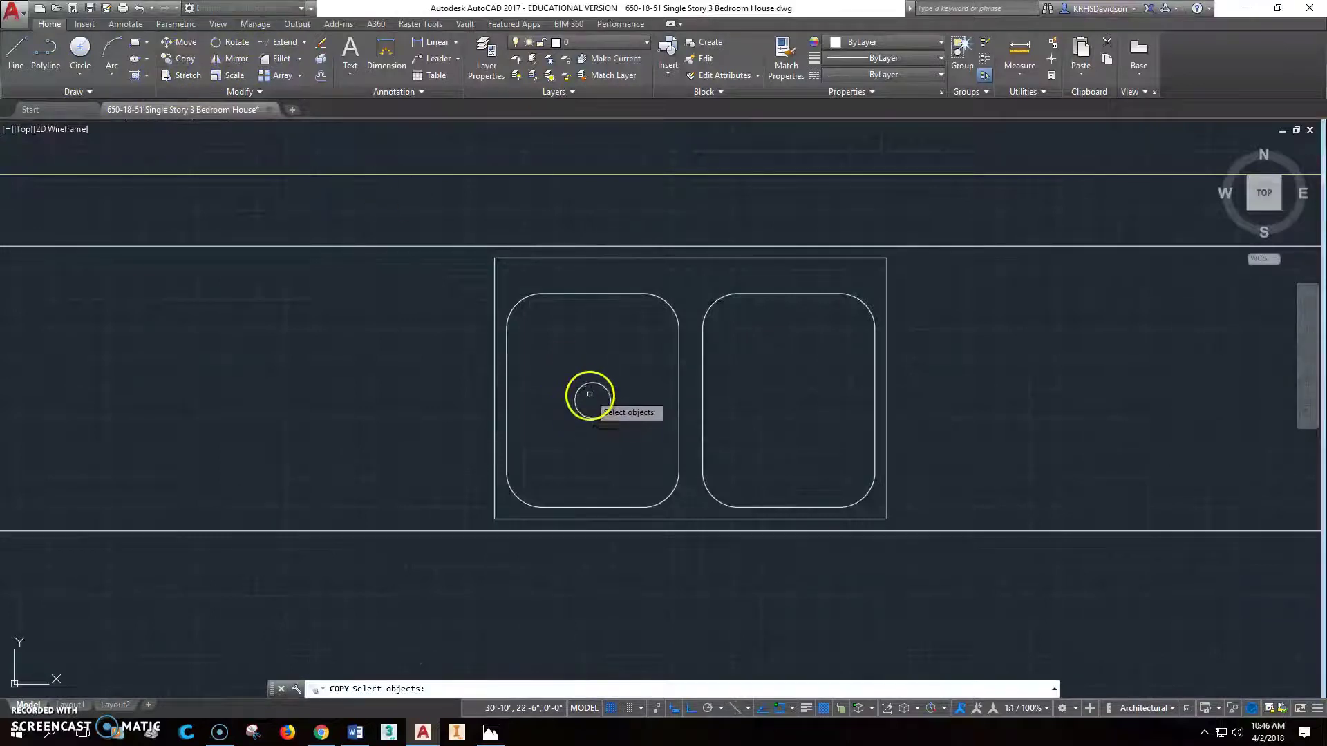
{"action": "right_click", "coordinate": [503, 385]}
{"action": "left_click", "coordinate": [506, 400]}
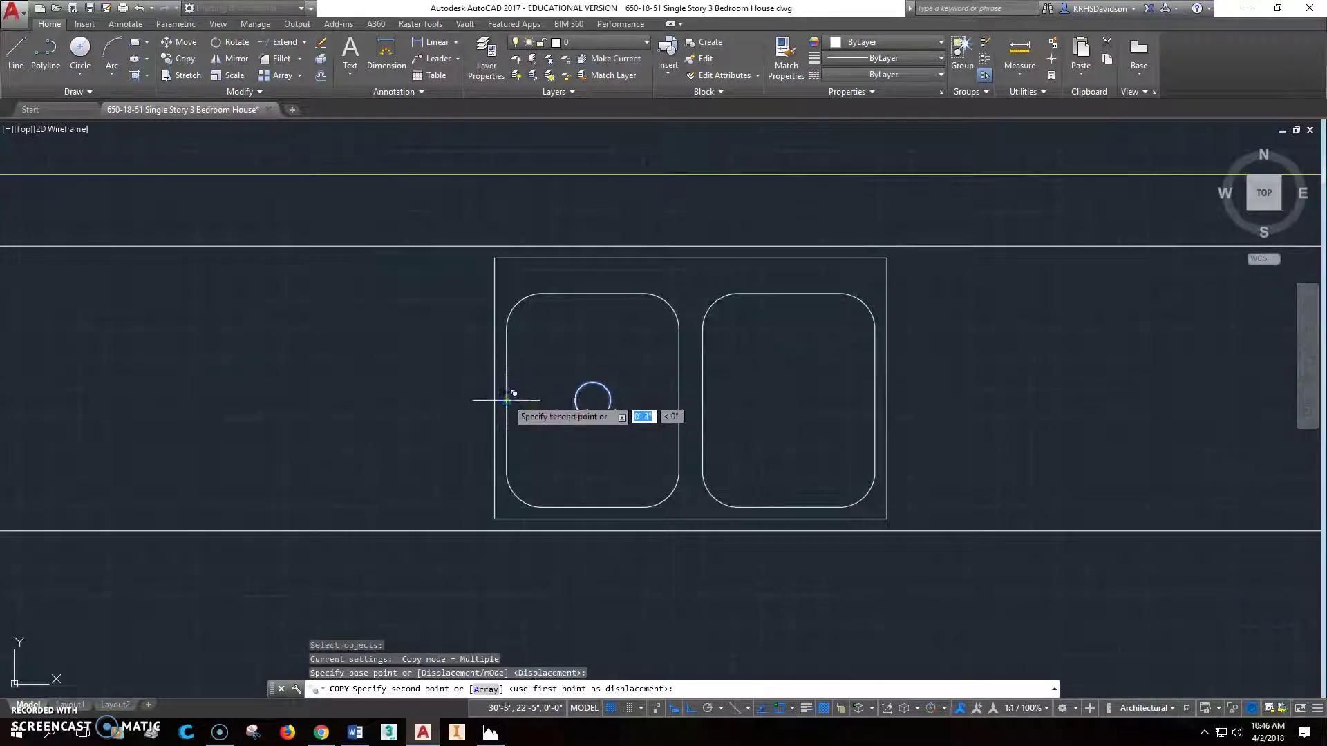
{"action": "left_click", "coordinate": [704, 400]}
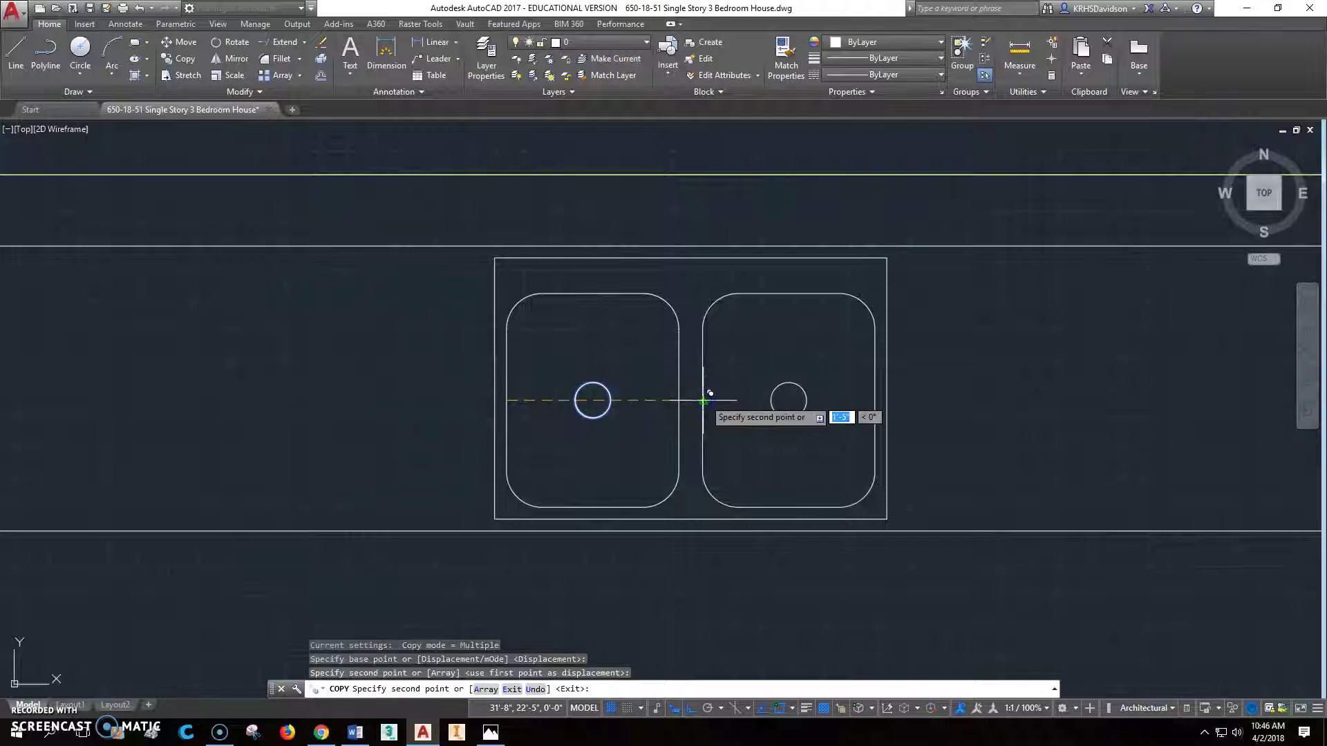
{"action": "key", "text": "Escape"}
Zoom out to the kitchen and delete the stray object above the counters.
{"action": "scroll", "coordinate": [941, 406], "scroll_direction": "up", "scroll_amount": 2}
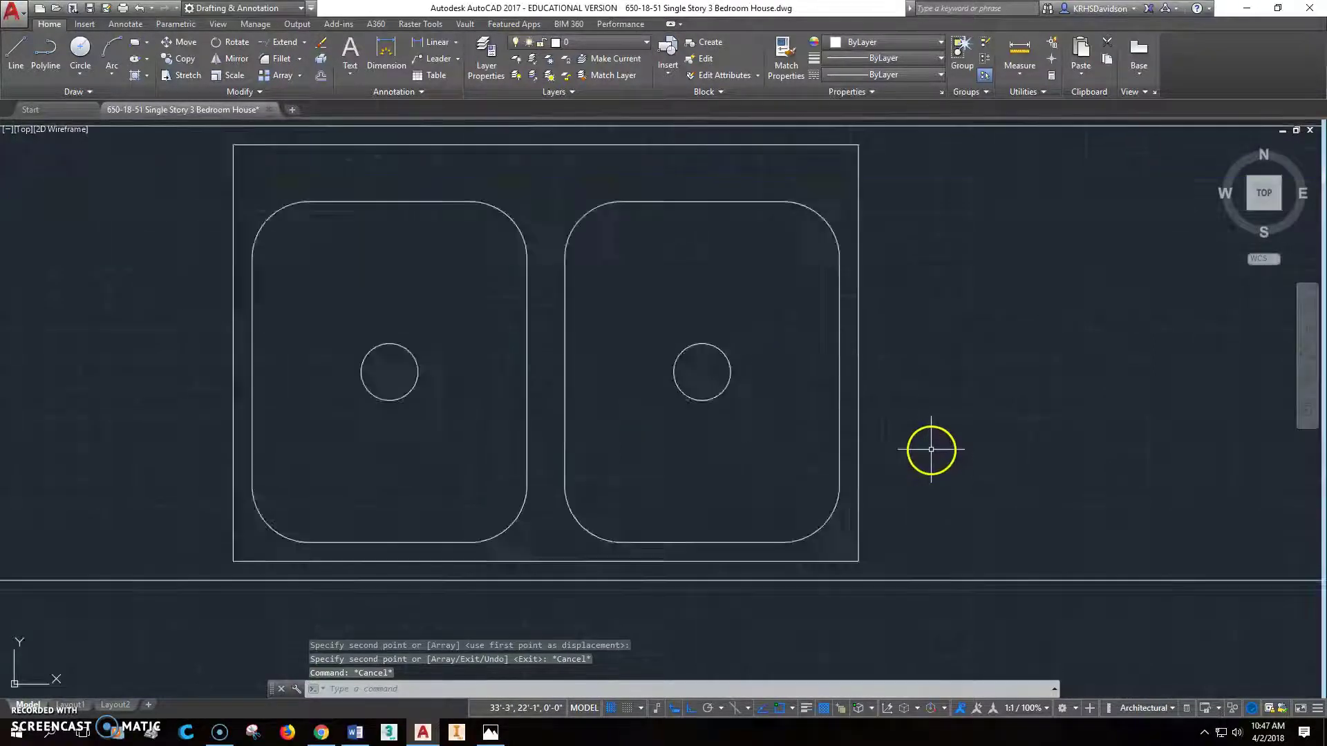
{"action": "scroll", "coordinate": [932, 447], "scroll_direction": "down", "scroll_amount": 8}
{"action": "mouse_move", "coordinate": [992, 533]}
{"action": "middle_mouse_down"}
{"action": "mouse_move", "coordinate": [902, 429]}
{"action": "mouse_move", "coordinate": [820, 471]}
{"action": "middle_mouse_up"}
{"action": "left_click", "coordinate": [753, 203]}
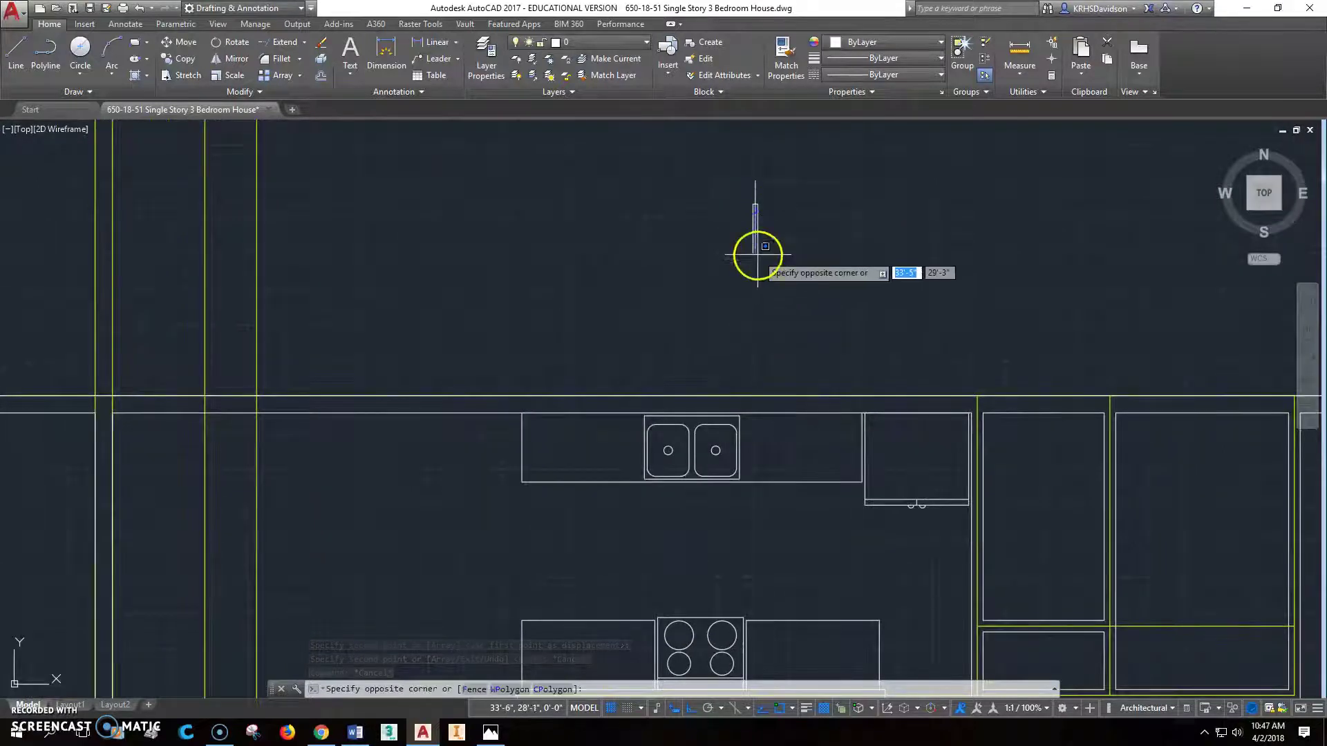
{"action": "left_click", "coordinate": [729, 280]}
{"action": "left_click", "coordinate": [776, 231]}
{"action": "left_click", "coordinate": [731, 314]}
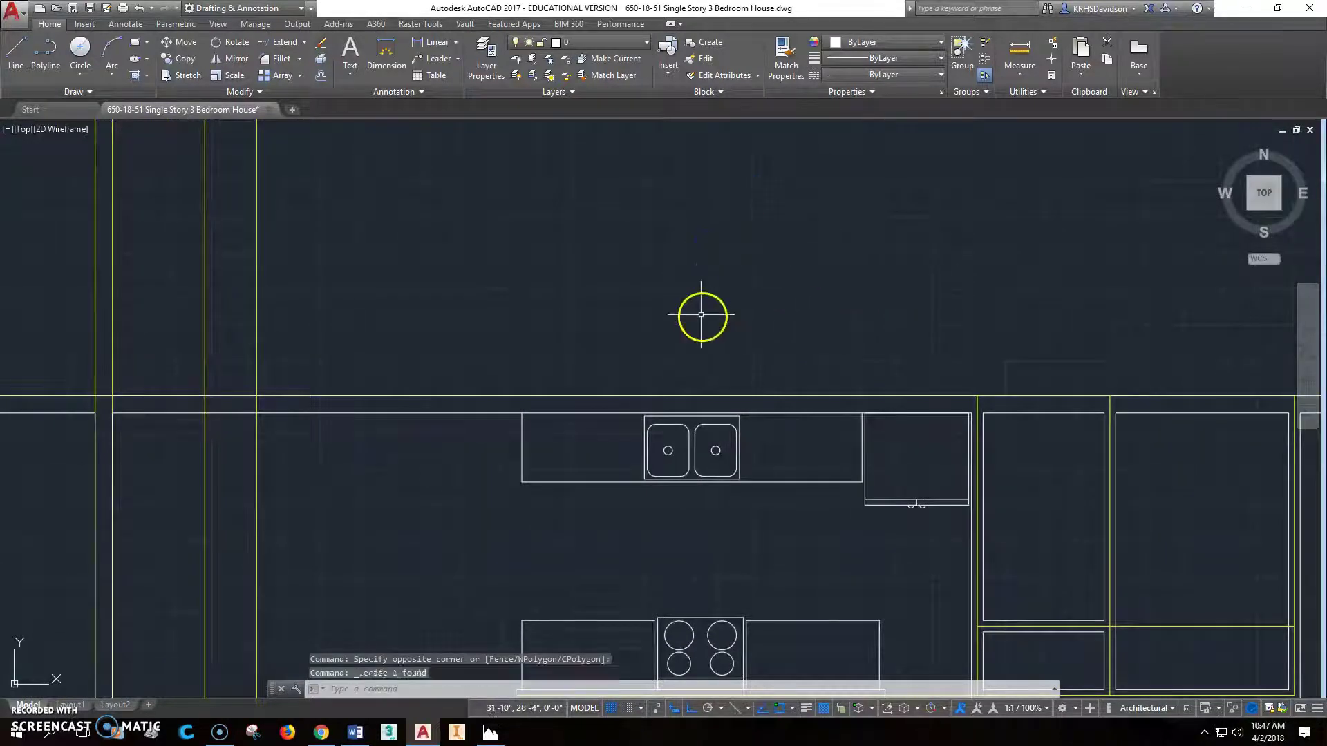
{"action": "key", "text": "Delete"}
Pan the view to show the kitchen and the neighbouring closets.
{"action": "scroll", "coordinate": [805, 423], "scroll_direction": "down", "scroll_amount": 3}
{"action": "scroll", "coordinate": [848, 418], "scroll_direction": "up", "scroll_amount": 3}
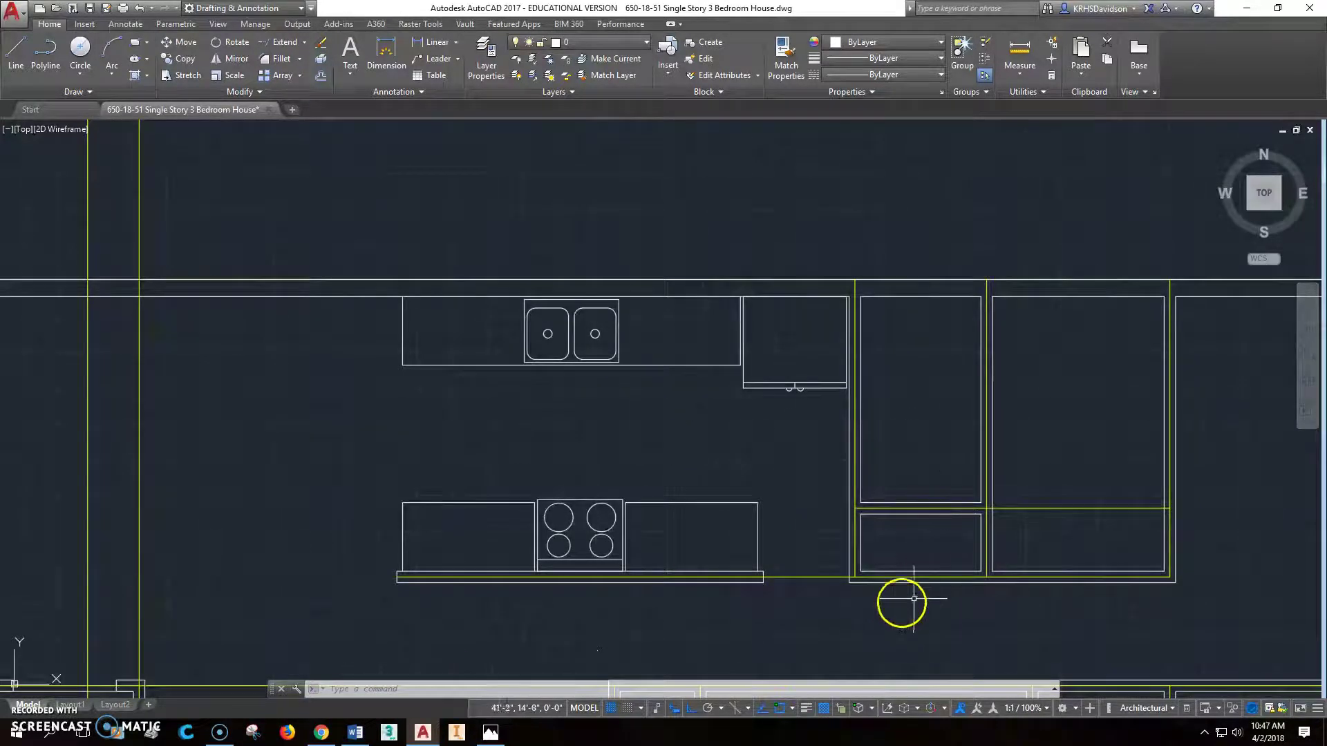
{"action": "middle_click_drag", "start_coordinate": [901, 601], "coordinate": [881, 455]}
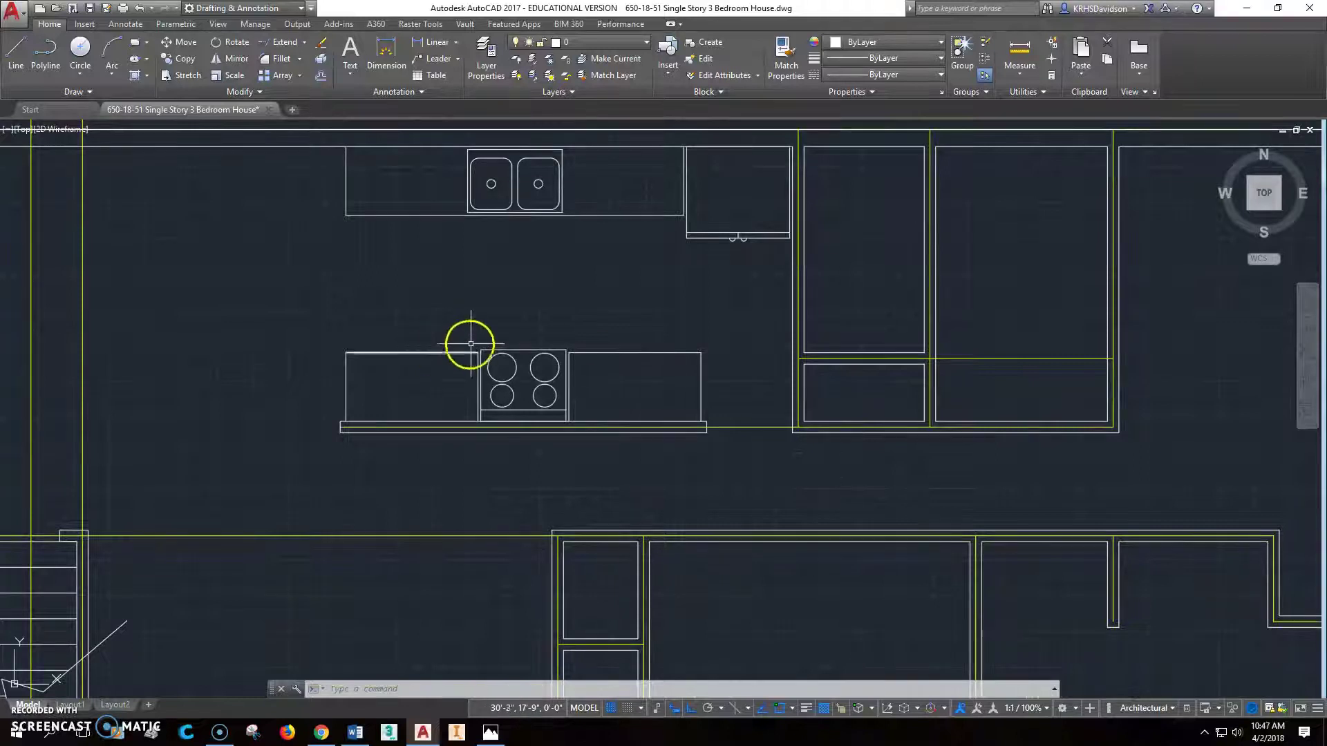
{"action": "mouse_move", "coordinate": [467, 343]}
{"action": "middle_mouse_down"}
{"action": "mouse_move", "coordinate": [474, 320]}
{"action": "mouse_move", "coordinate": [356, 547]}
{"action": "middle_mouse_up"}
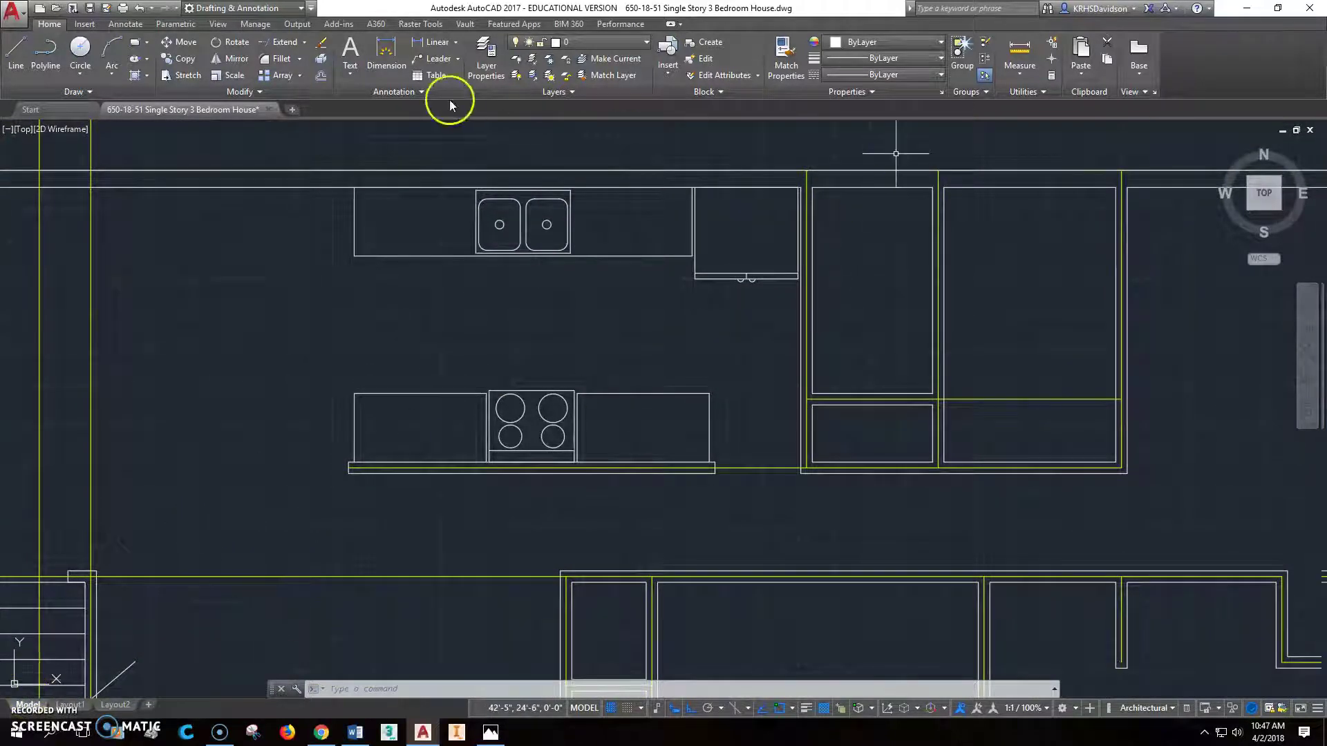
Insert the Door - Imperial sample from the Architectural palette onto the closet wall beside the kitchen.
{"action": "left_click", "coordinate": [218, 24]}
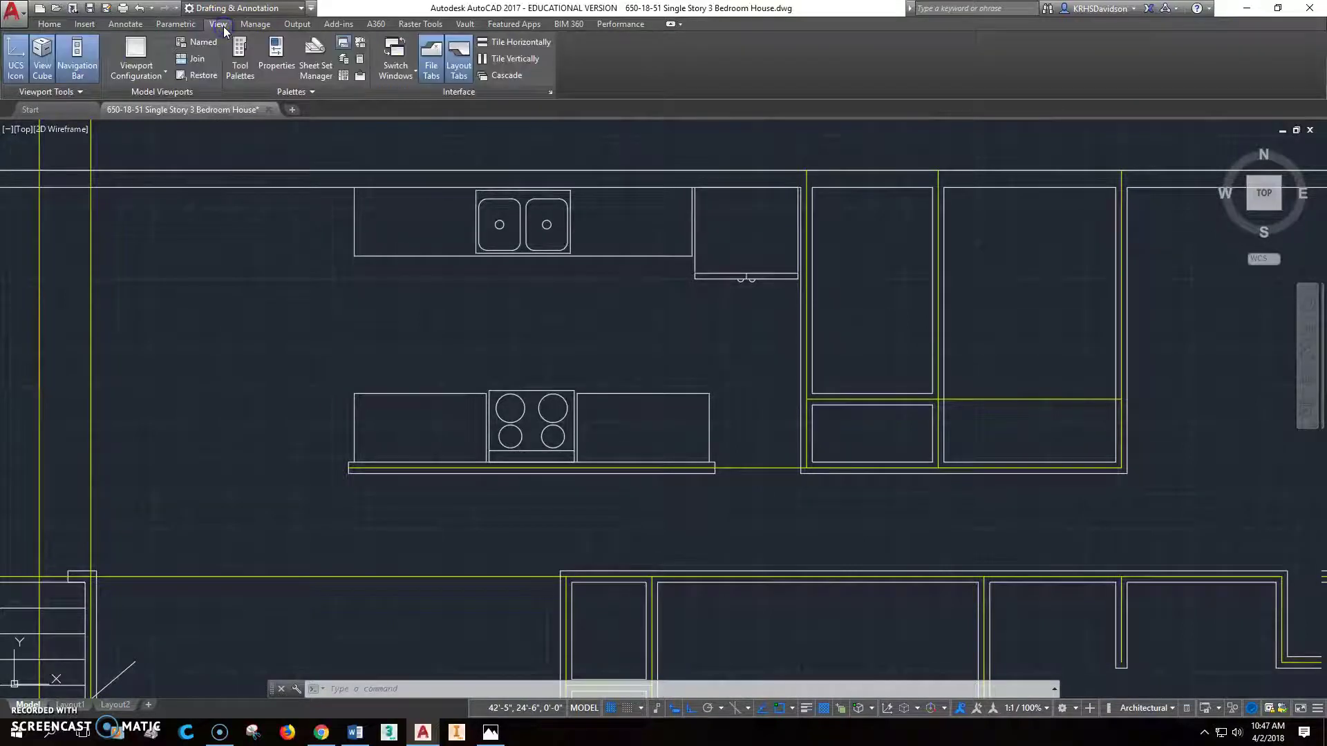
{"action": "left_click", "coordinate": [241, 61]}
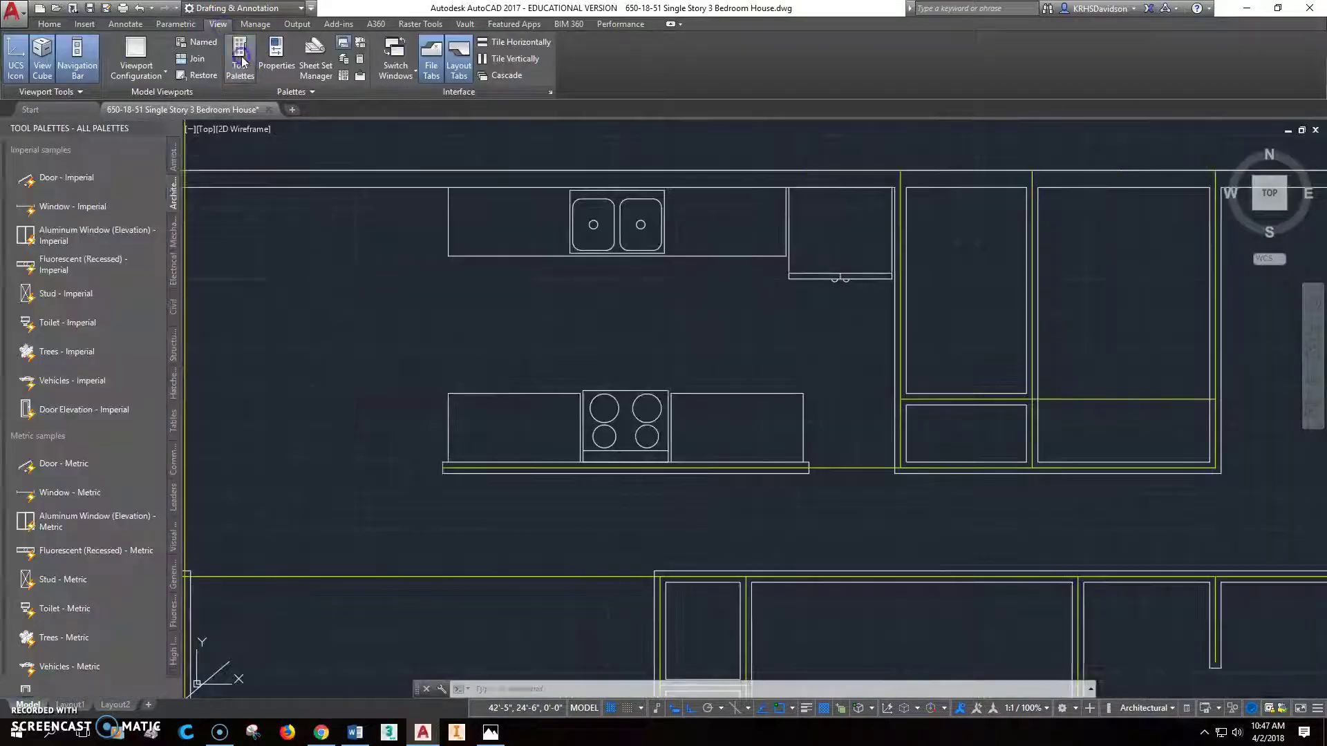
{"action": "left_click", "coordinate": [85, 179]}
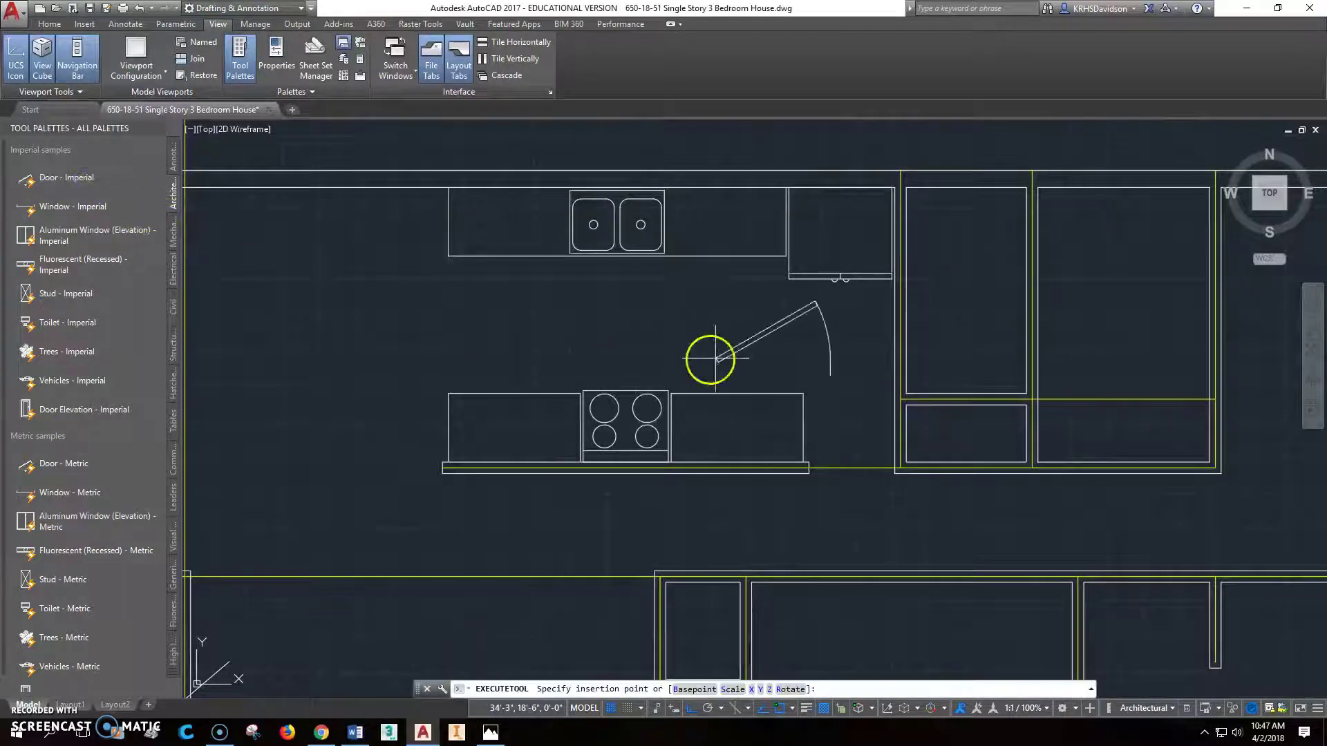
{"action": "mouse_move", "coordinate": [847, 355]}
{"action": "middle_mouse_down"}
{"action": "mouse_move", "coordinate": [622, 350]}
{"action": "mouse_move", "coordinate": [599, 367]}
{"action": "middle_mouse_up"}
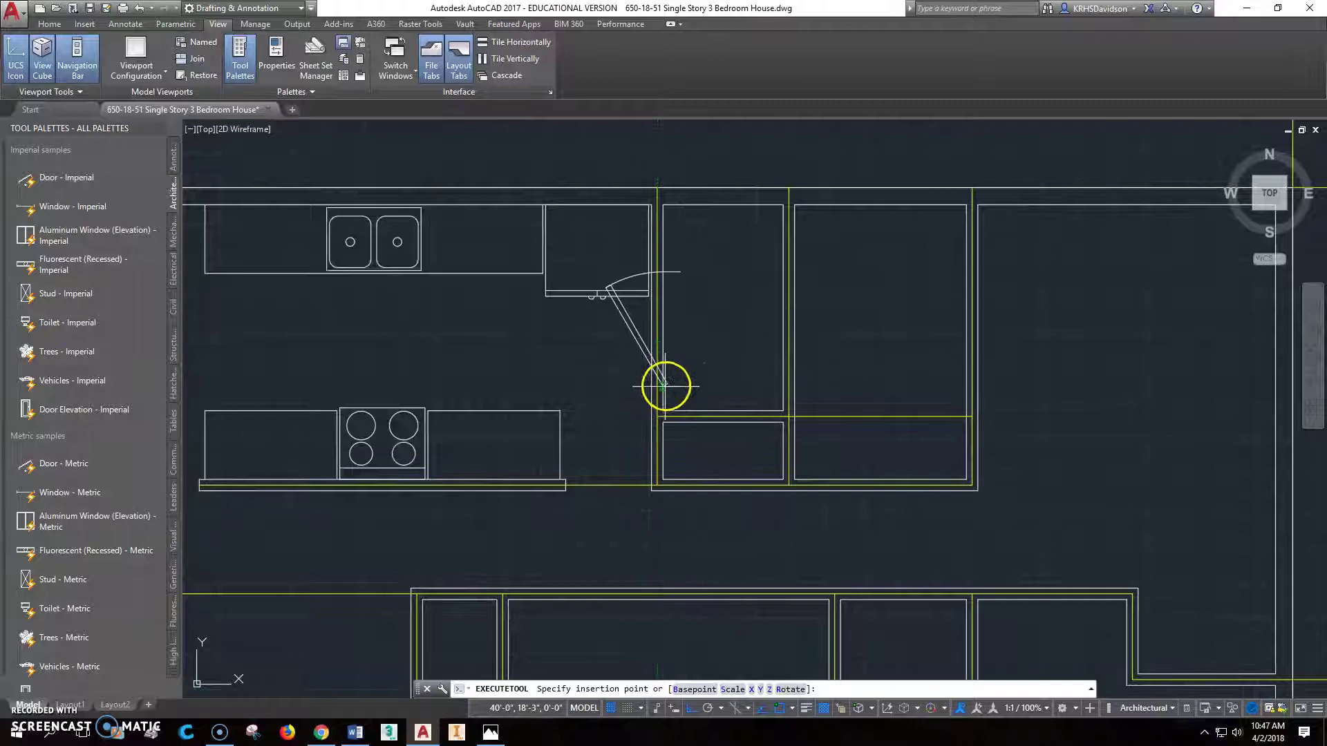
{"action": "scroll", "coordinate": [649, 407], "scroll_direction": "up", "scroll_amount": 4}
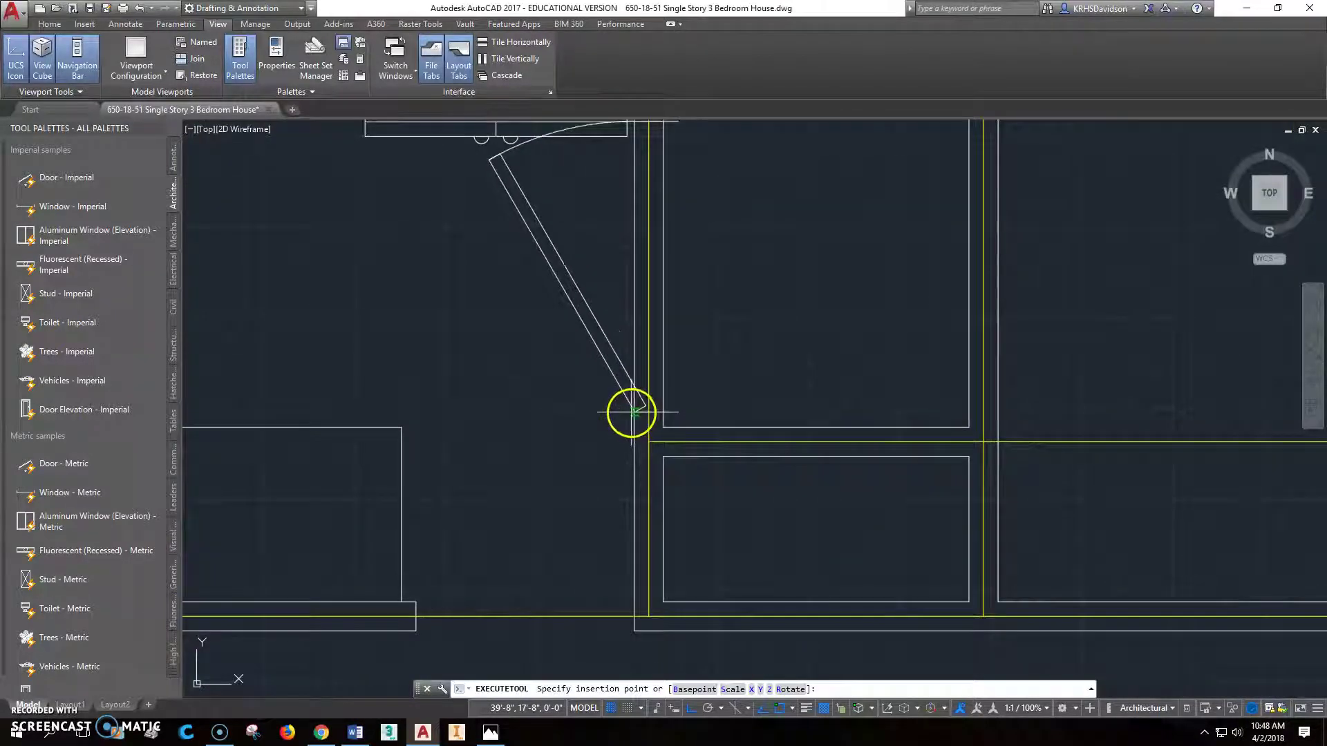
{"action": "left_click", "coordinate": [630, 412]}
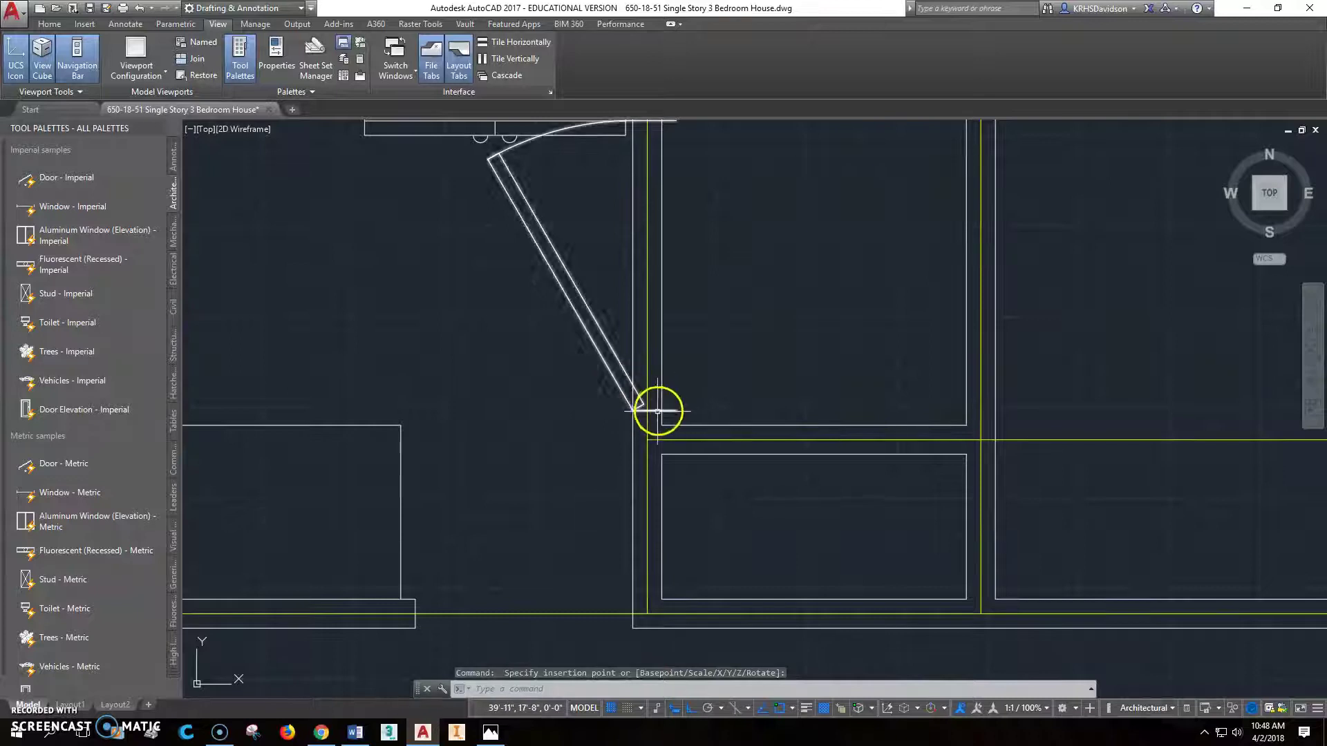
Set the placed door's opening angle to 30° and flip its swing downward.
{"action": "left_click", "coordinate": [668, 415]}
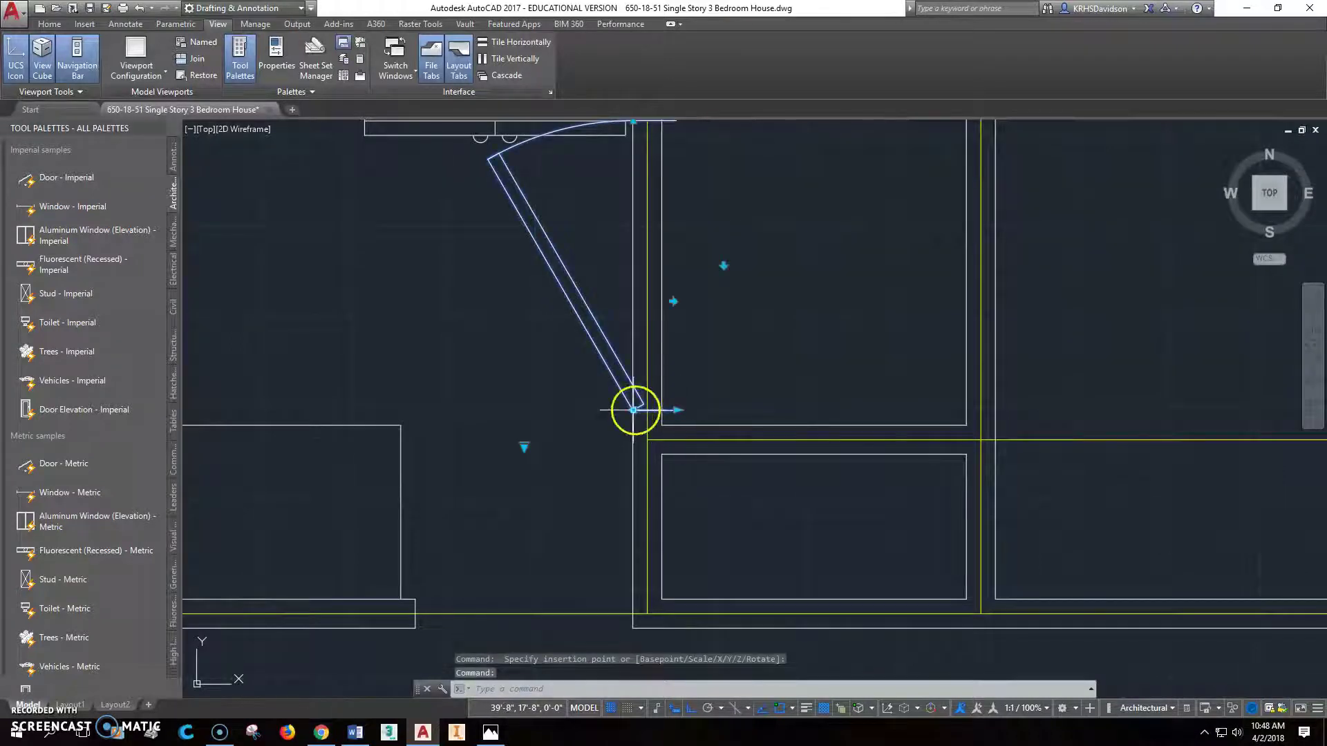
{"action": "middle_click_drag", "start_coordinate": [682, 372], "coordinate": [678, 423]}
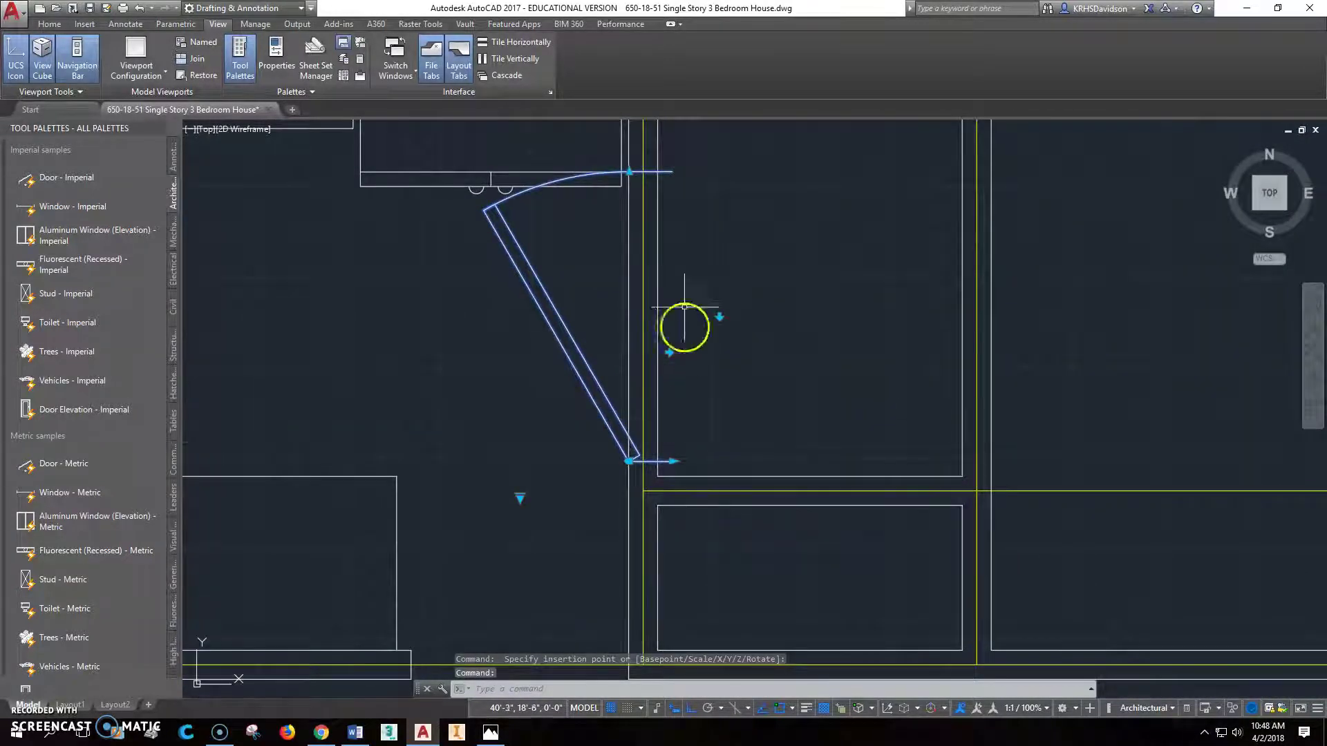
{"action": "left_click", "coordinate": [519, 498]}
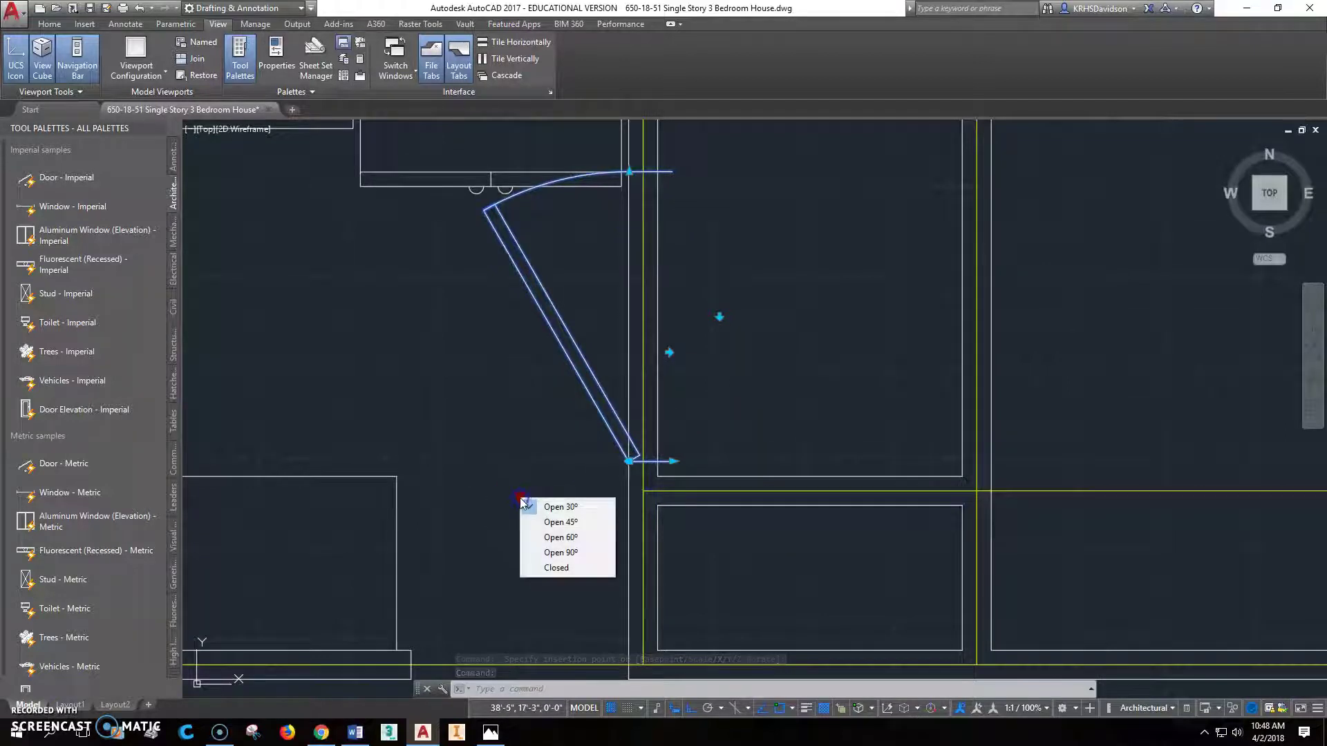
{"action": "left_click", "coordinate": [534, 508]}
{"action": "left_click", "coordinate": [537, 452]}
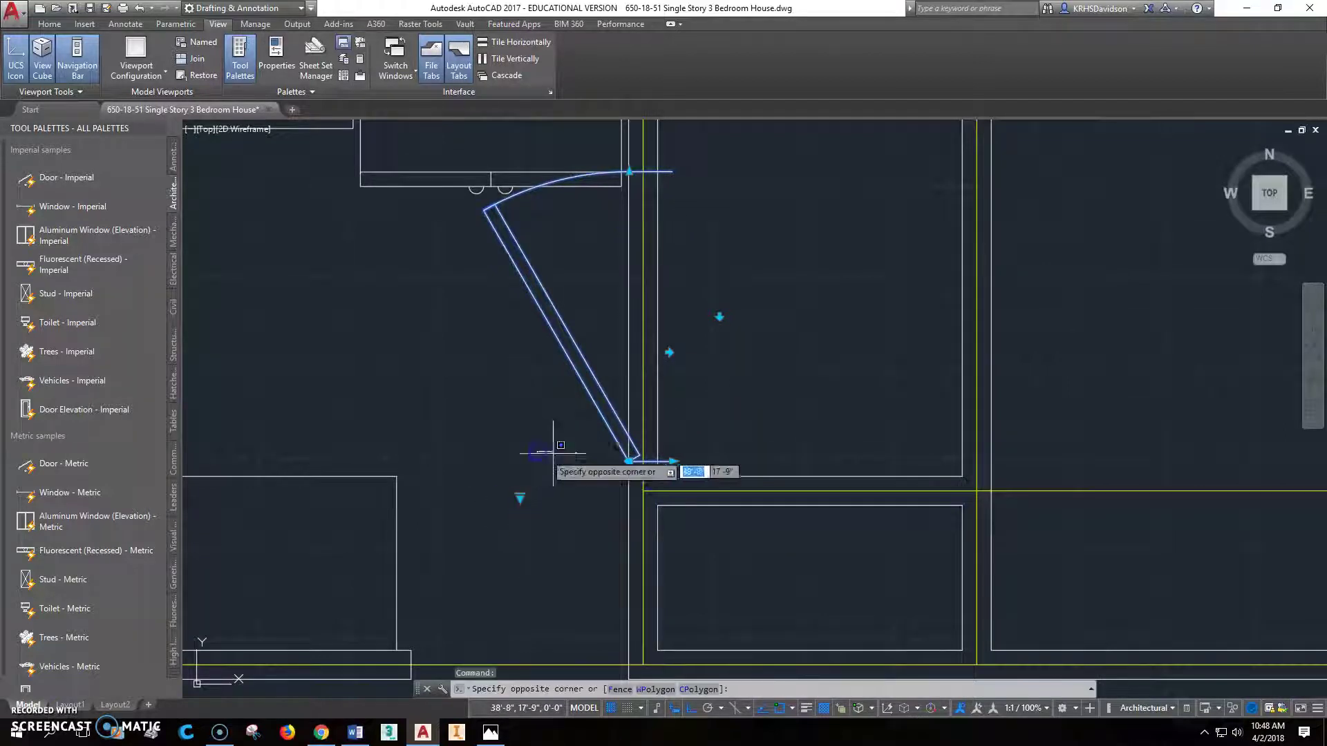
{"action": "left_click", "coordinate": [667, 357]}
{"action": "left_click", "coordinate": [719, 317]}
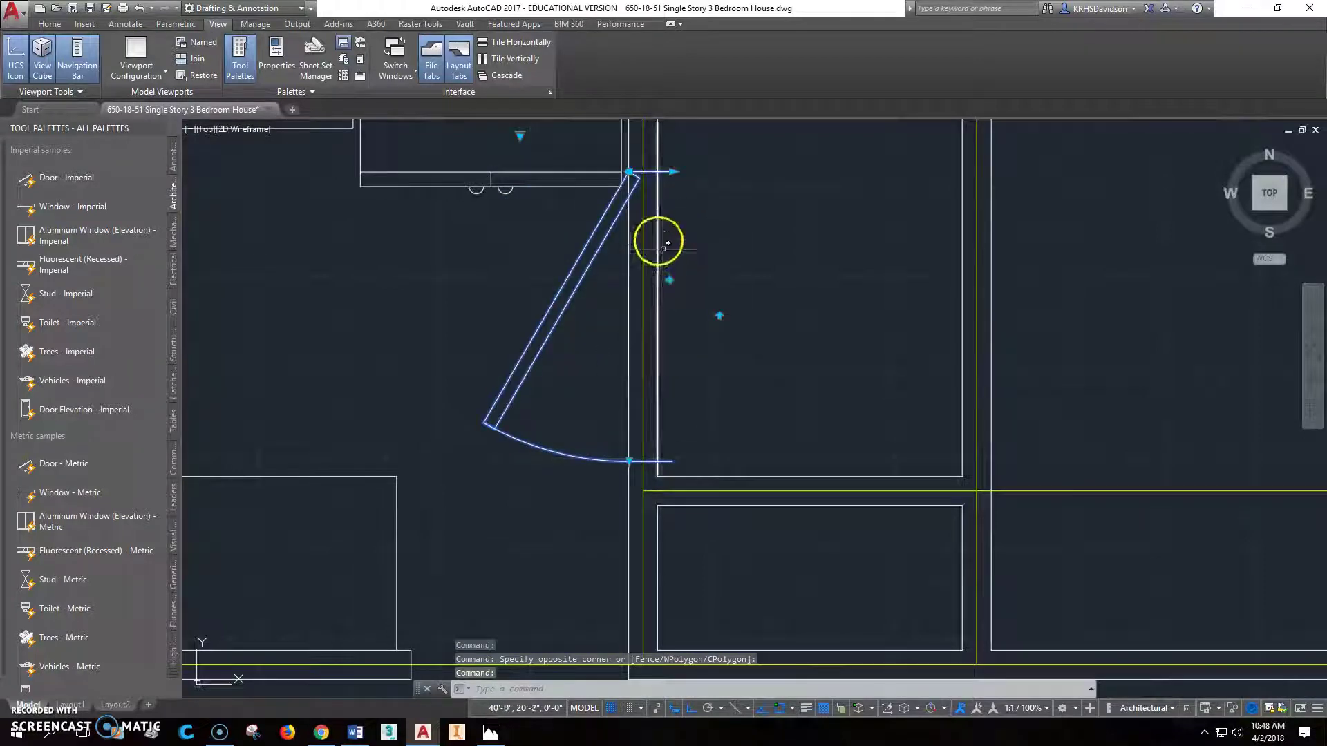
Mirror the door to swing toward the kitchen, then cancel the grip repositioning.
{"action": "middle_click_drag", "start_coordinate": [747, 258], "coordinate": [735, 328]}
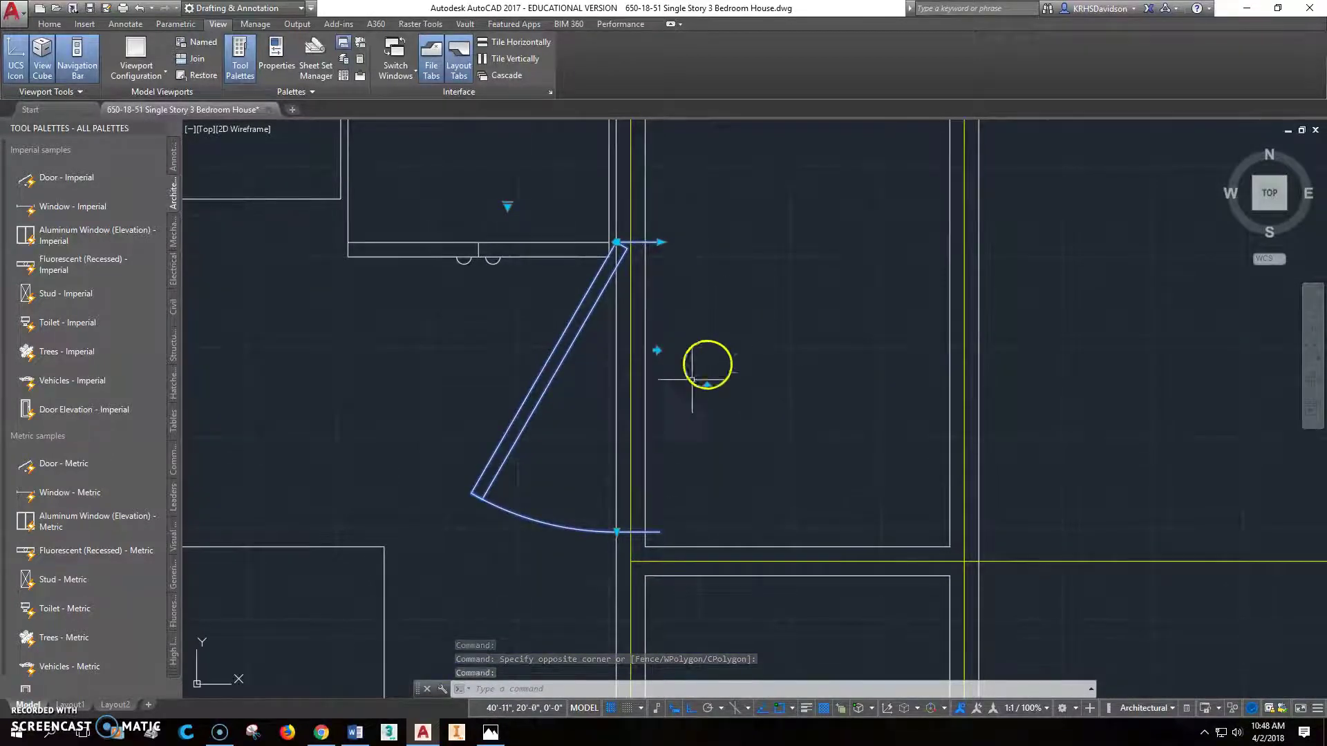
{"action": "left_click", "coordinate": [656, 350]}
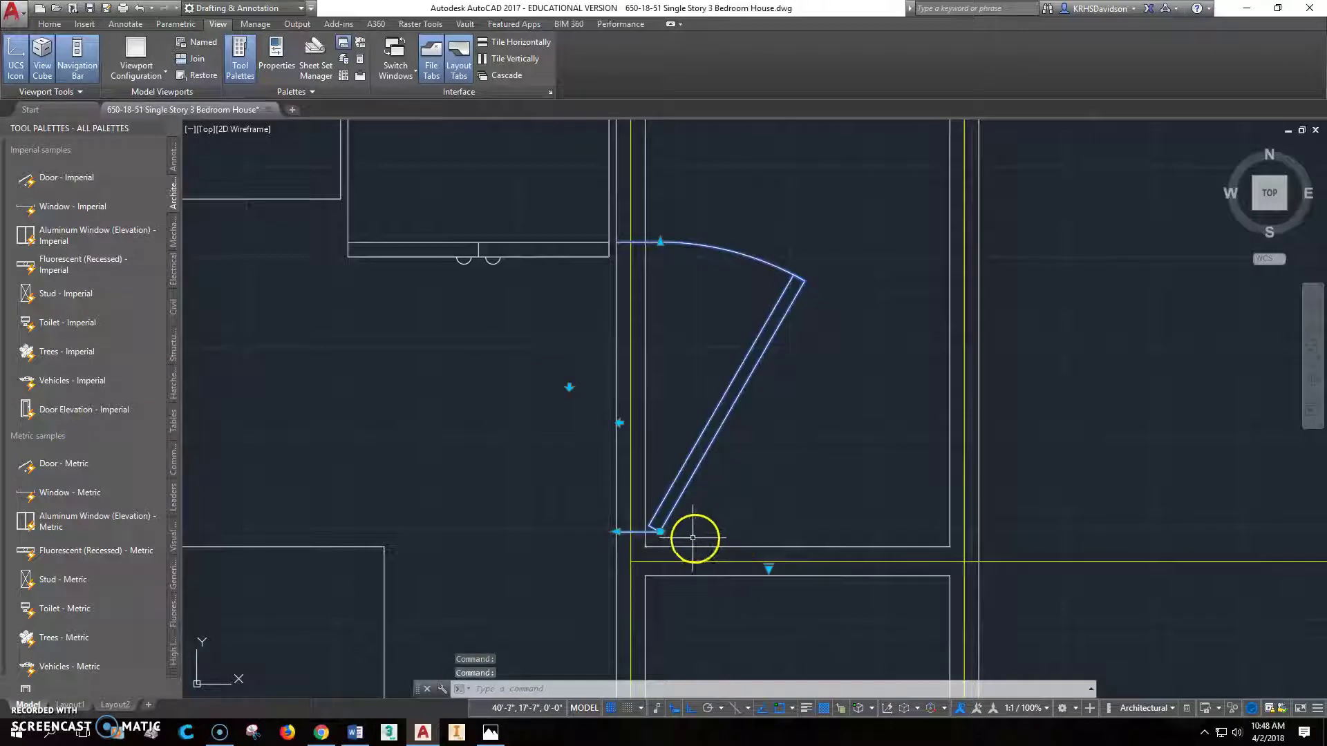
{"action": "scroll", "coordinate": [657, 539], "scroll_direction": "up", "scroll_amount": 2}
{"action": "scroll", "coordinate": [657, 540], "scroll_direction": "up", "scroll_amount": 2}
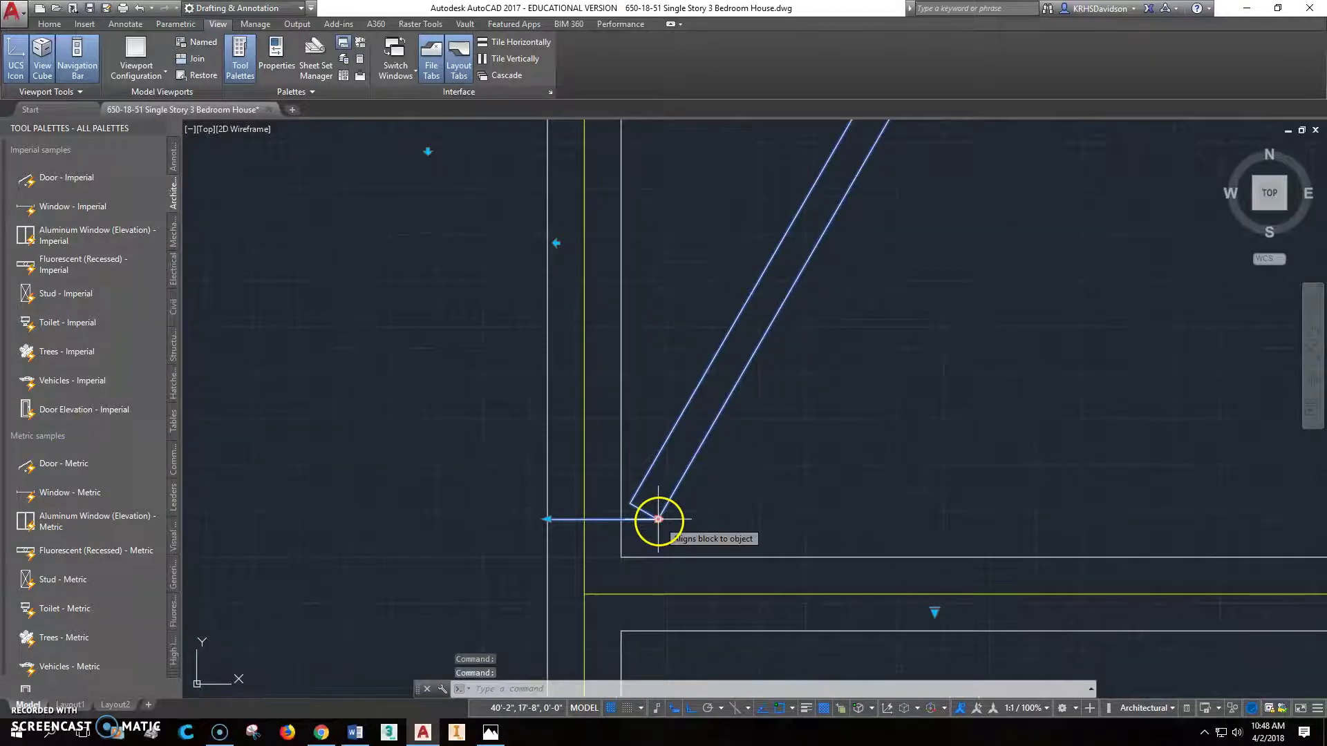
{"action": "left_click", "coordinate": [658, 519]}
{"action": "scroll", "coordinate": [668, 560], "scroll_direction": "up", "scroll_amount": 4}
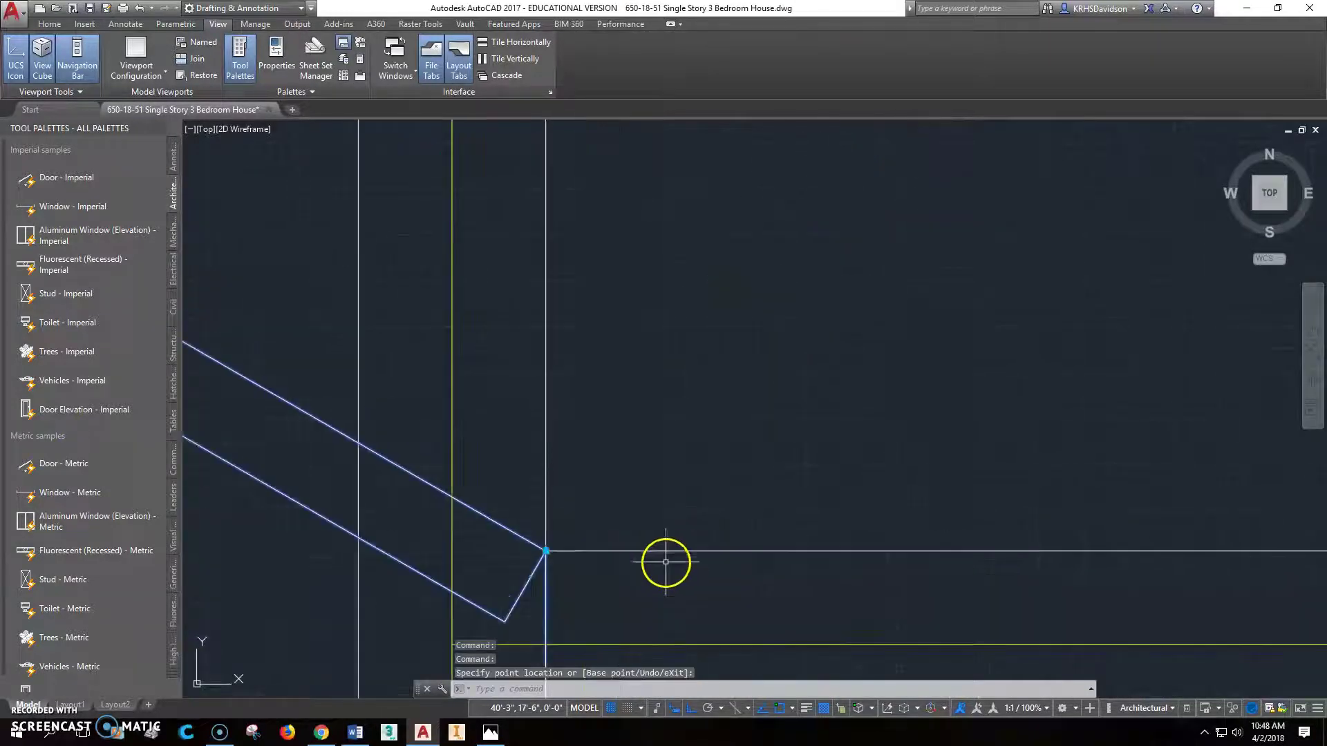
{"action": "scroll", "coordinate": [665, 560], "scroll_direction": "down", "scroll_amount": 5}
{"action": "scroll", "coordinate": [659, 565], "scroll_direction": "up", "scroll_amount": 2}
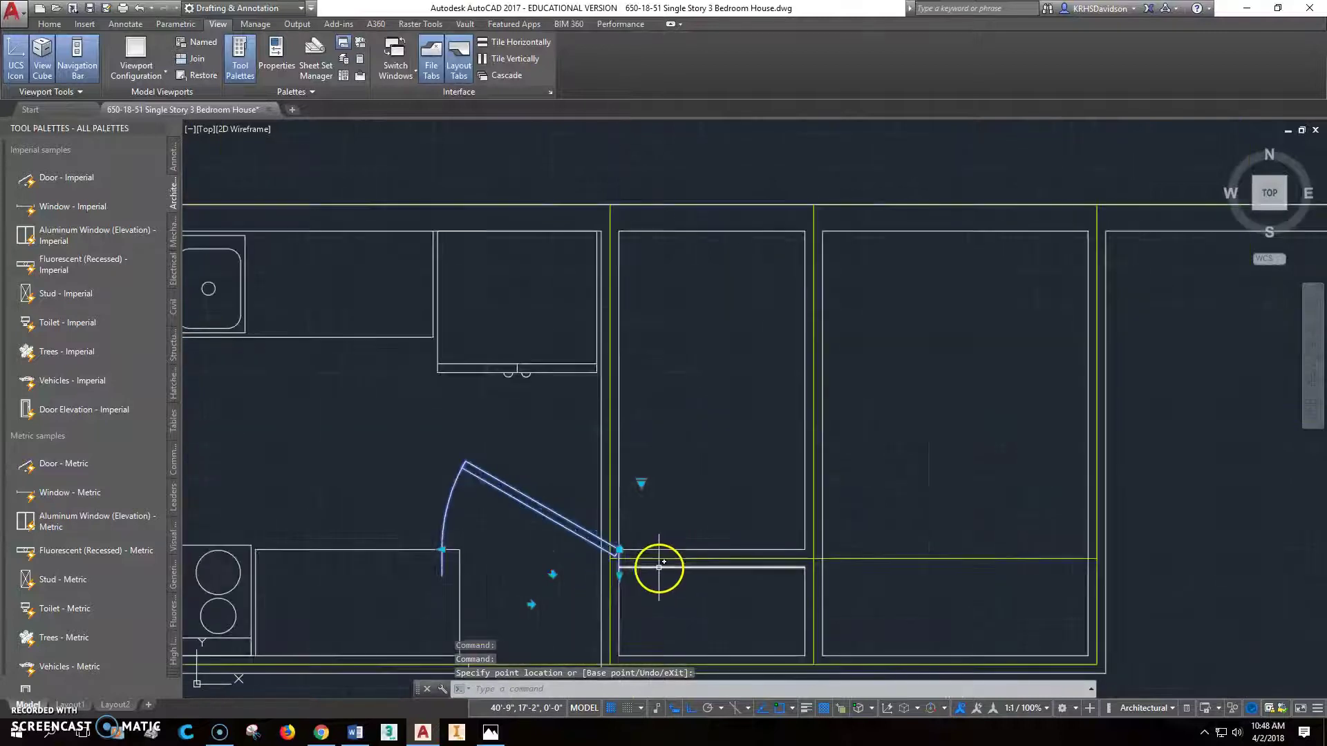
{"action": "key", "text": "Escape"}
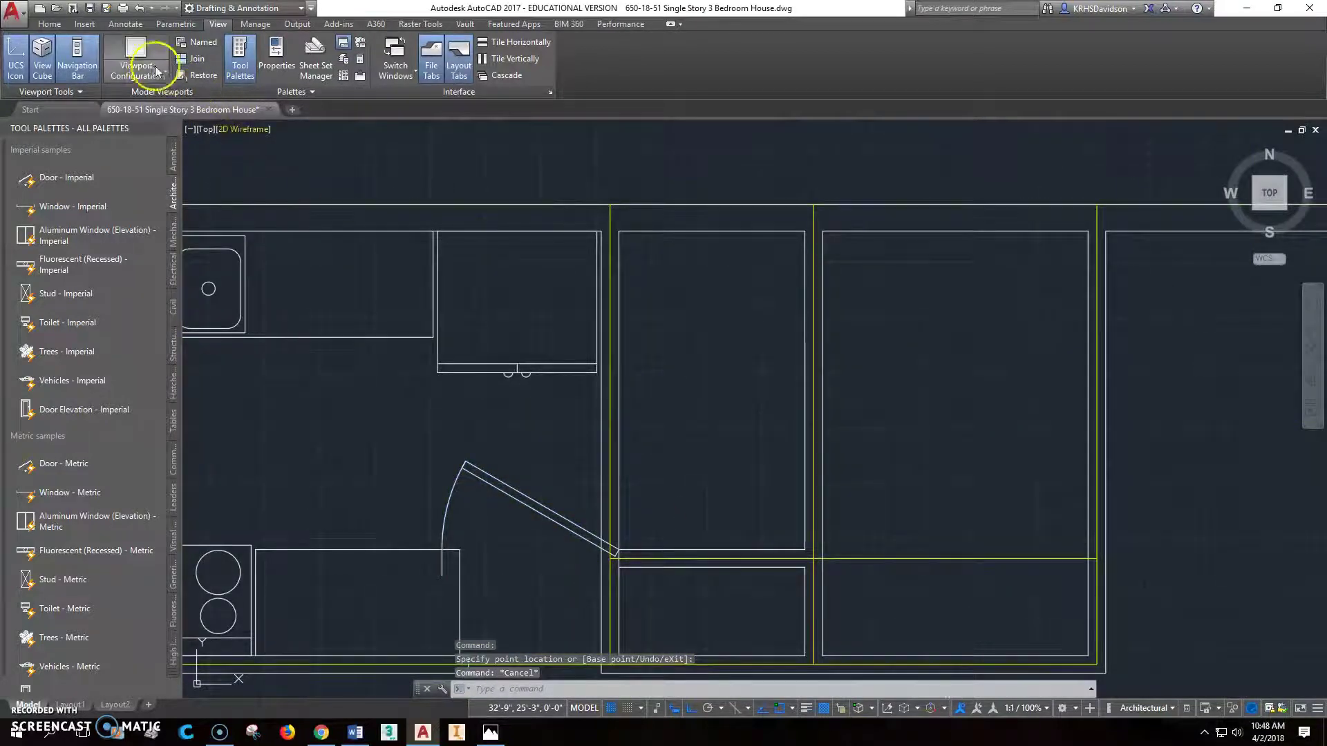
Rotate the door about its corner so it swings into the closet.
{"action": "left_click", "coordinate": [43, 26]}
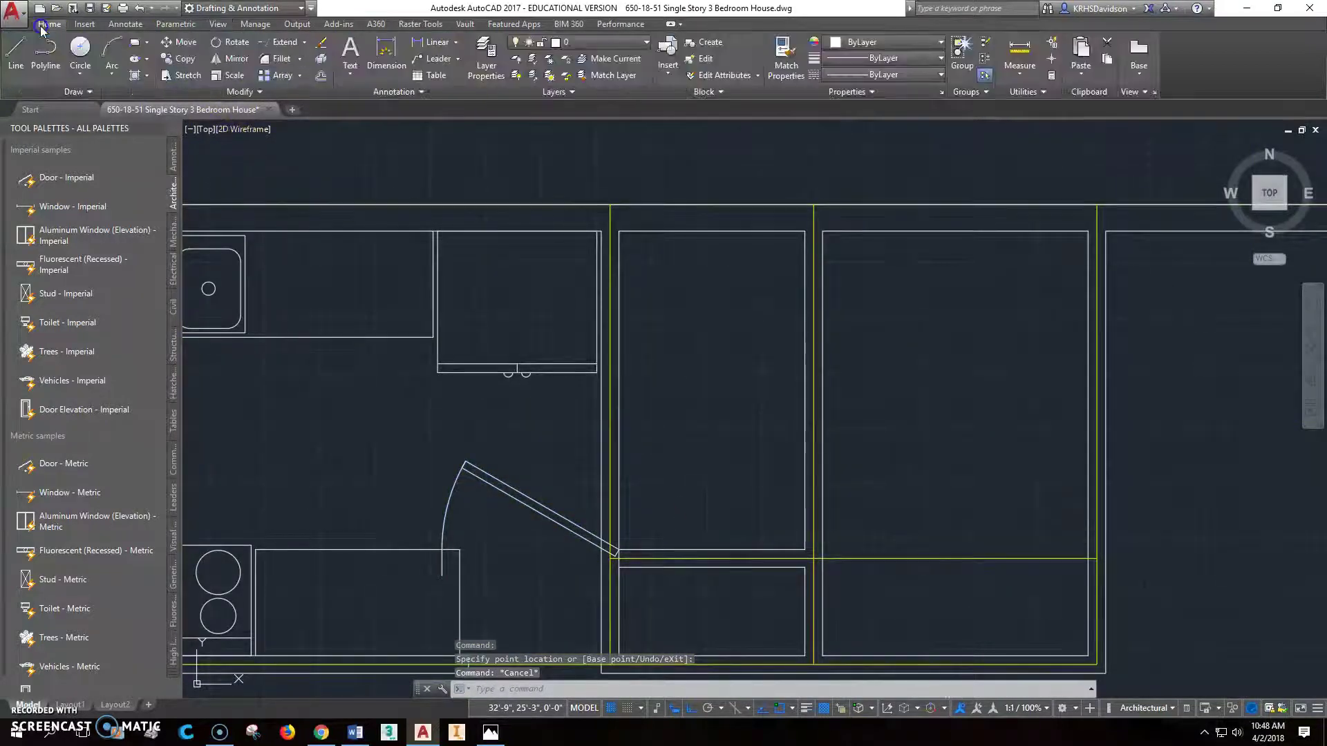
{"action": "left_click", "coordinate": [240, 44]}
{"action": "left_click", "coordinate": [577, 537]}
{"action": "key", "text": "Return"}
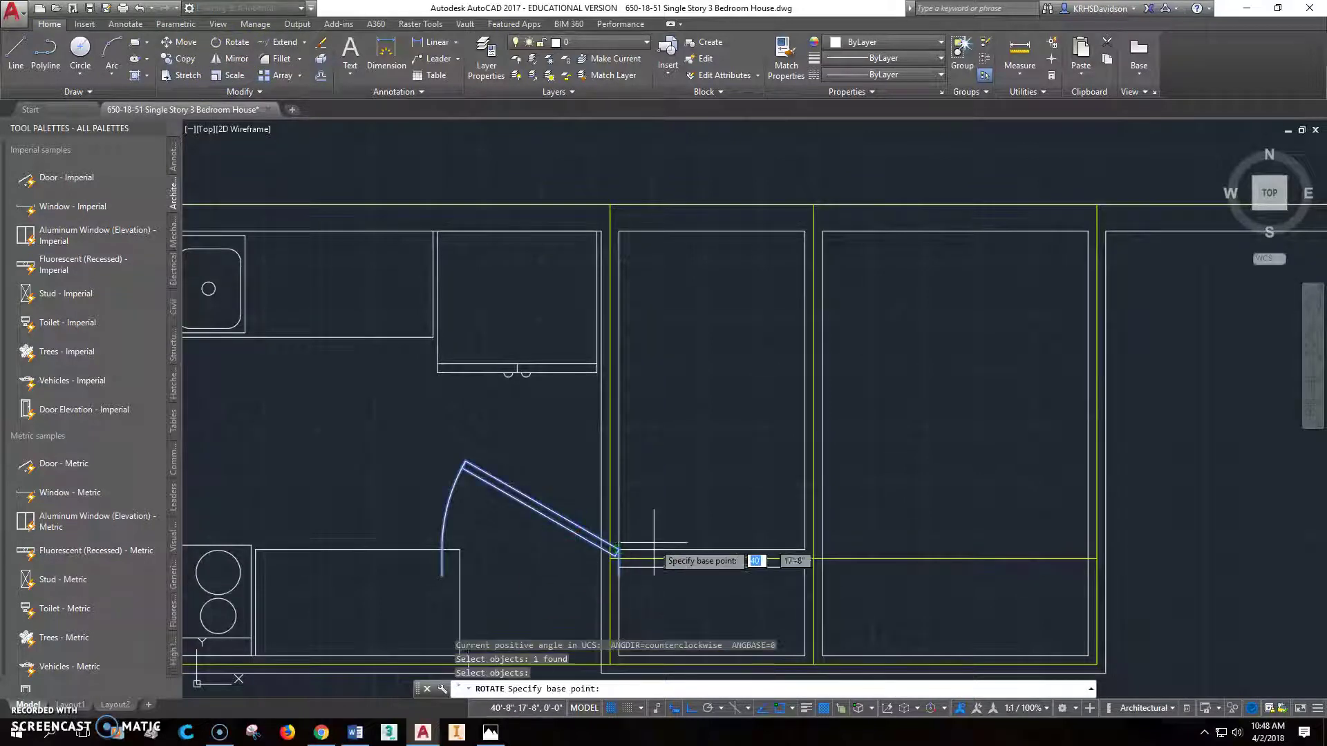
{"action": "left_click", "coordinate": [626, 551]}
{"action": "left_click", "coordinate": [620, 550]}
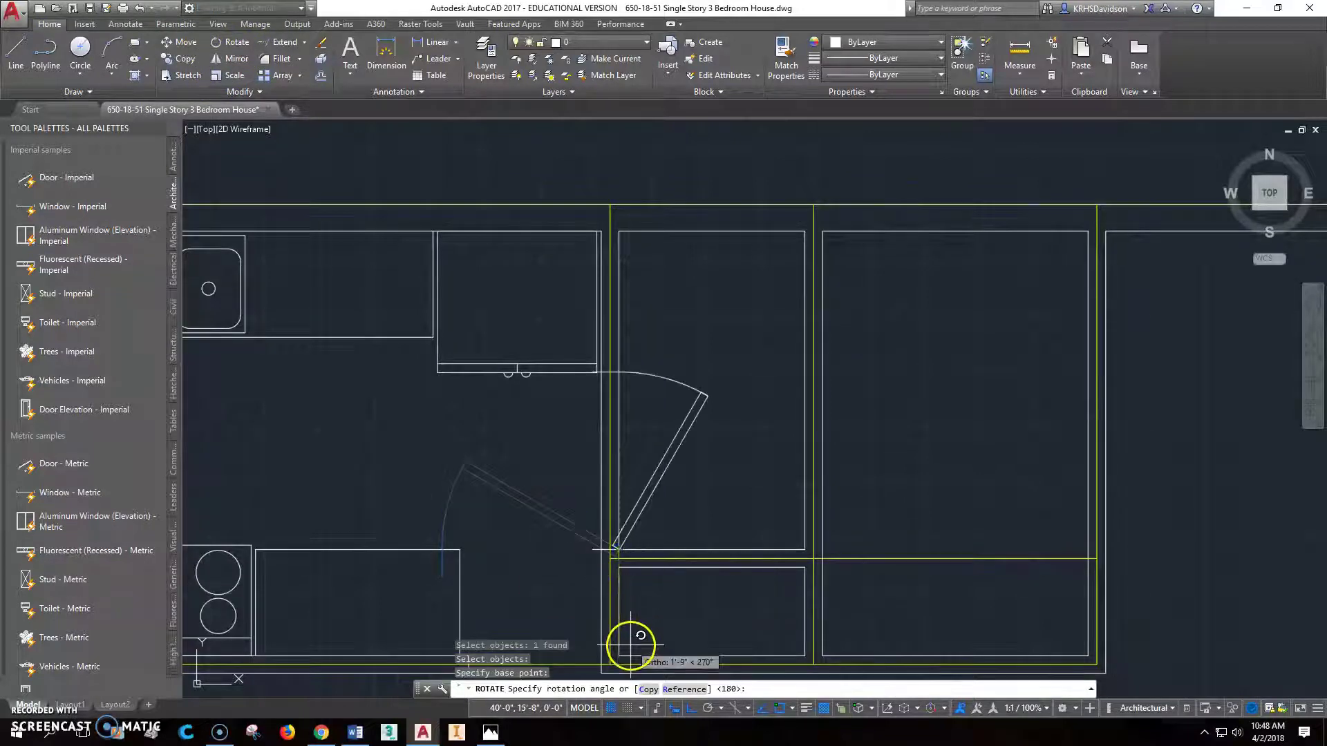
{"action": "left_click", "coordinate": [631, 646]}
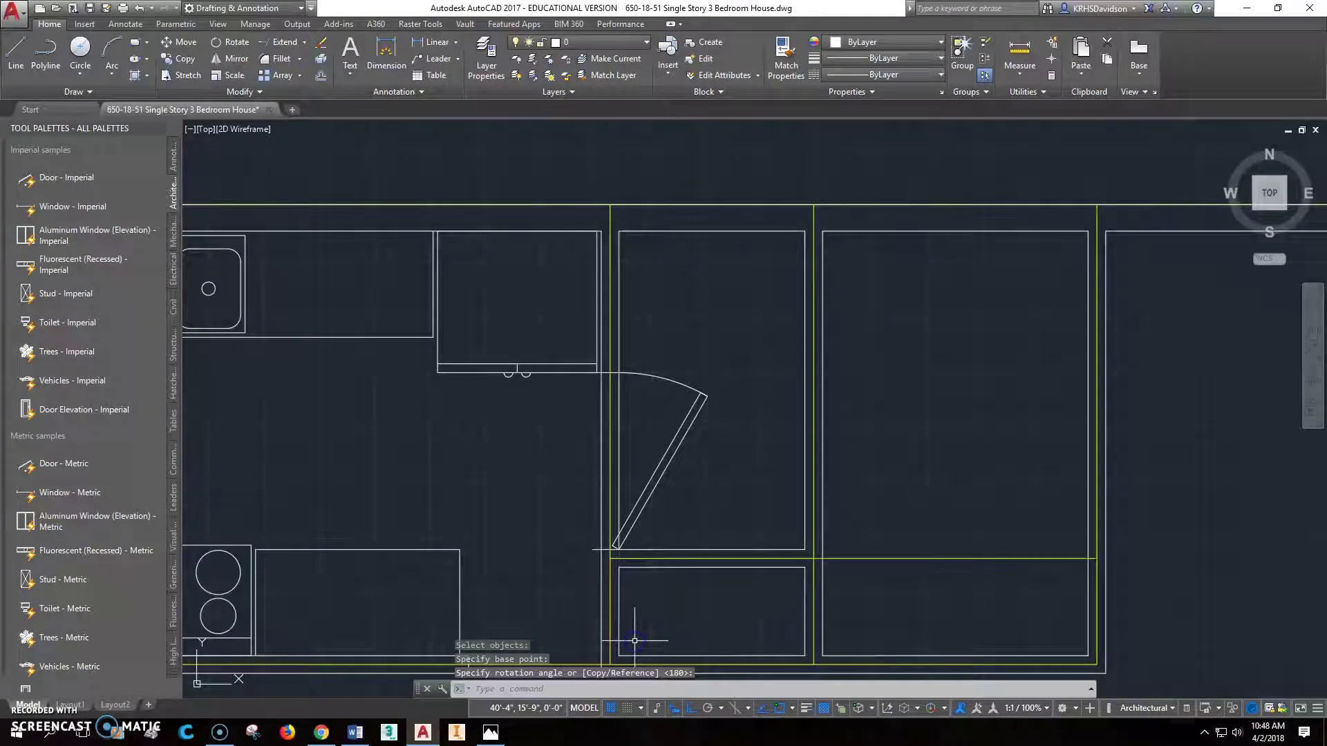
{"action": "scroll", "coordinate": [636, 538], "scroll_direction": "up", "scroll_amount": 6}
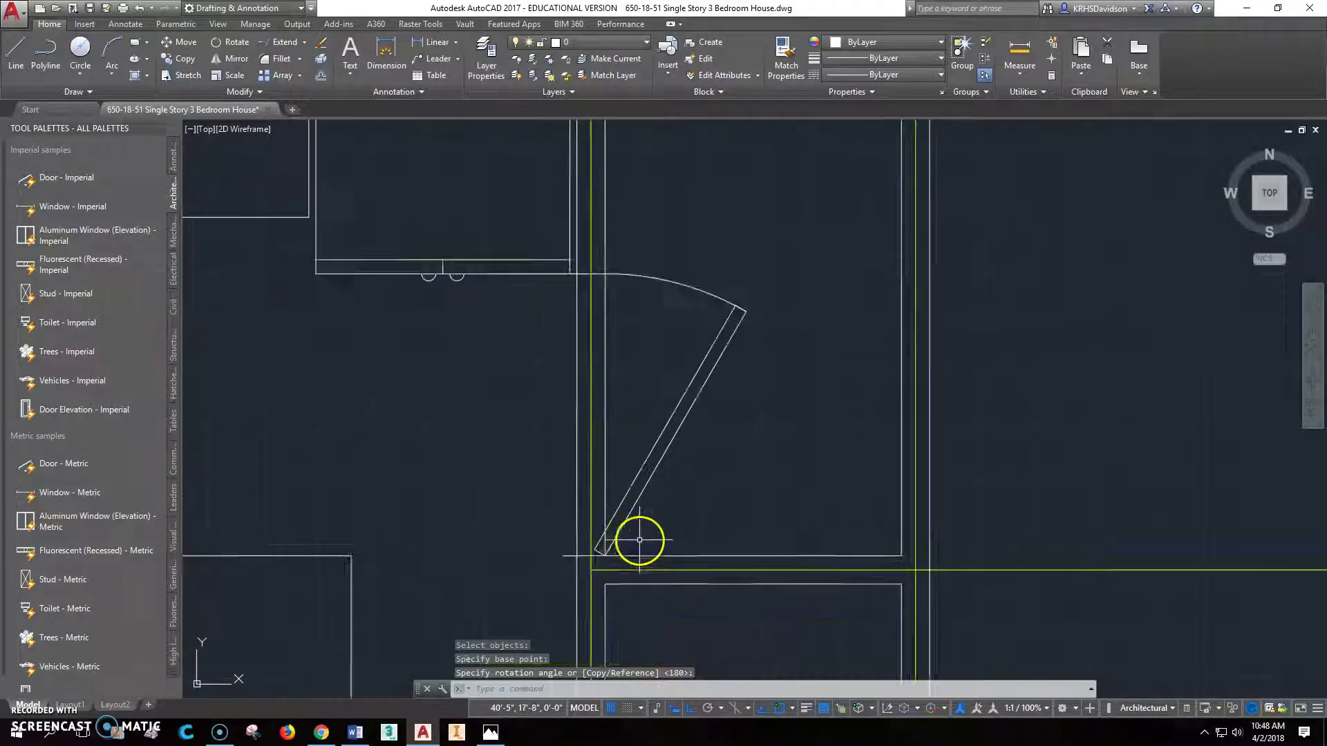
{"action": "scroll", "coordinate": [446, 582], "scroll_direction": "down", "scroll_amount": 5}
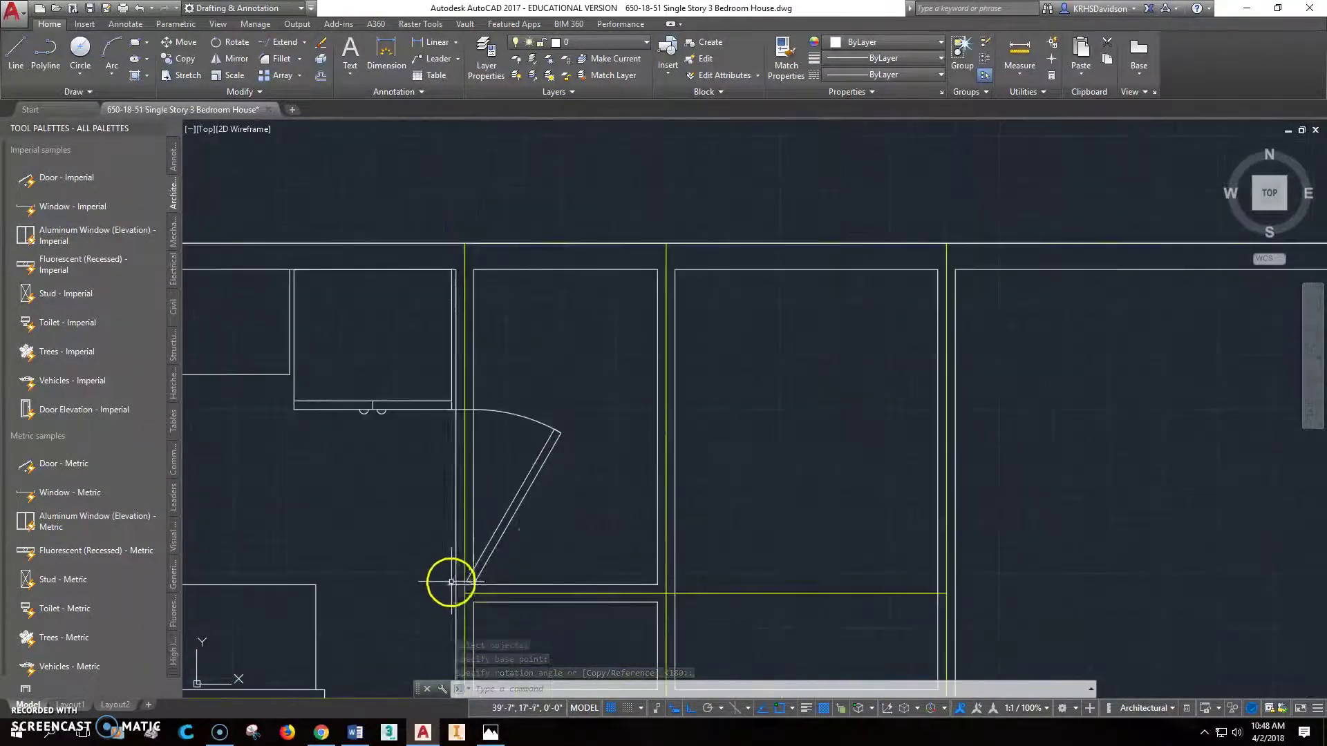
Snap the door's hinge grip onto the closet wall corner.
{"action": "left_click", "coordinate": [527, 479]}
{"action": "scroll", "coordinate": [443, 584], "scroll_direction": "up", "scroll_amount": 4}
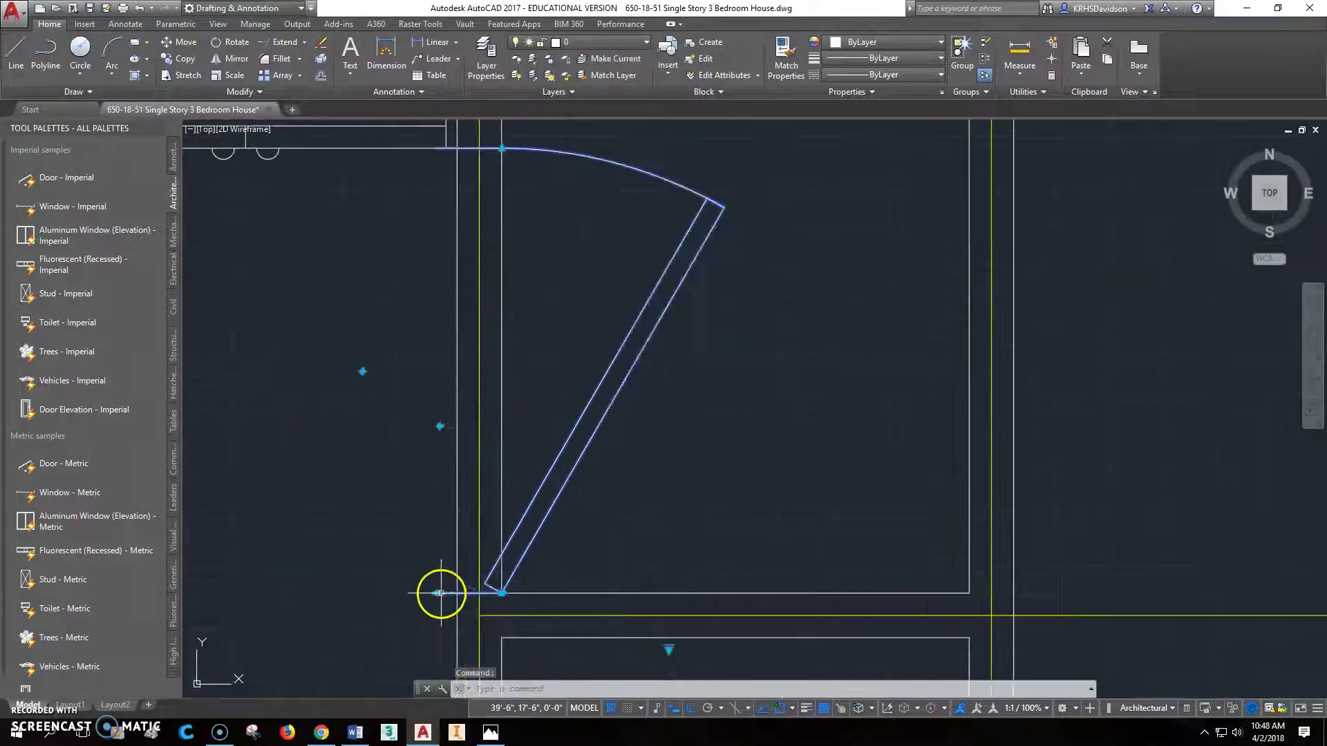
{"action": "left_click", "coordinate": [435, 593]}
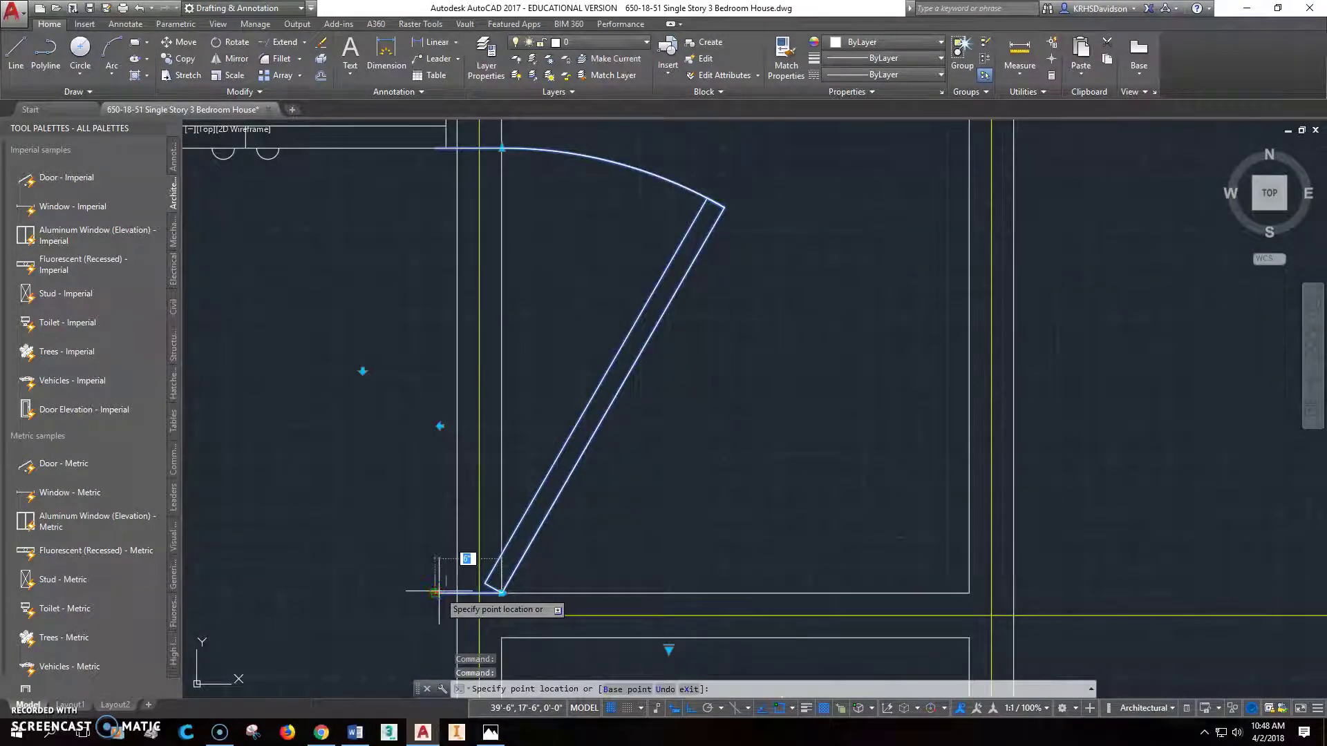
{"action": "left_click", "coordinate": [458, 592]}
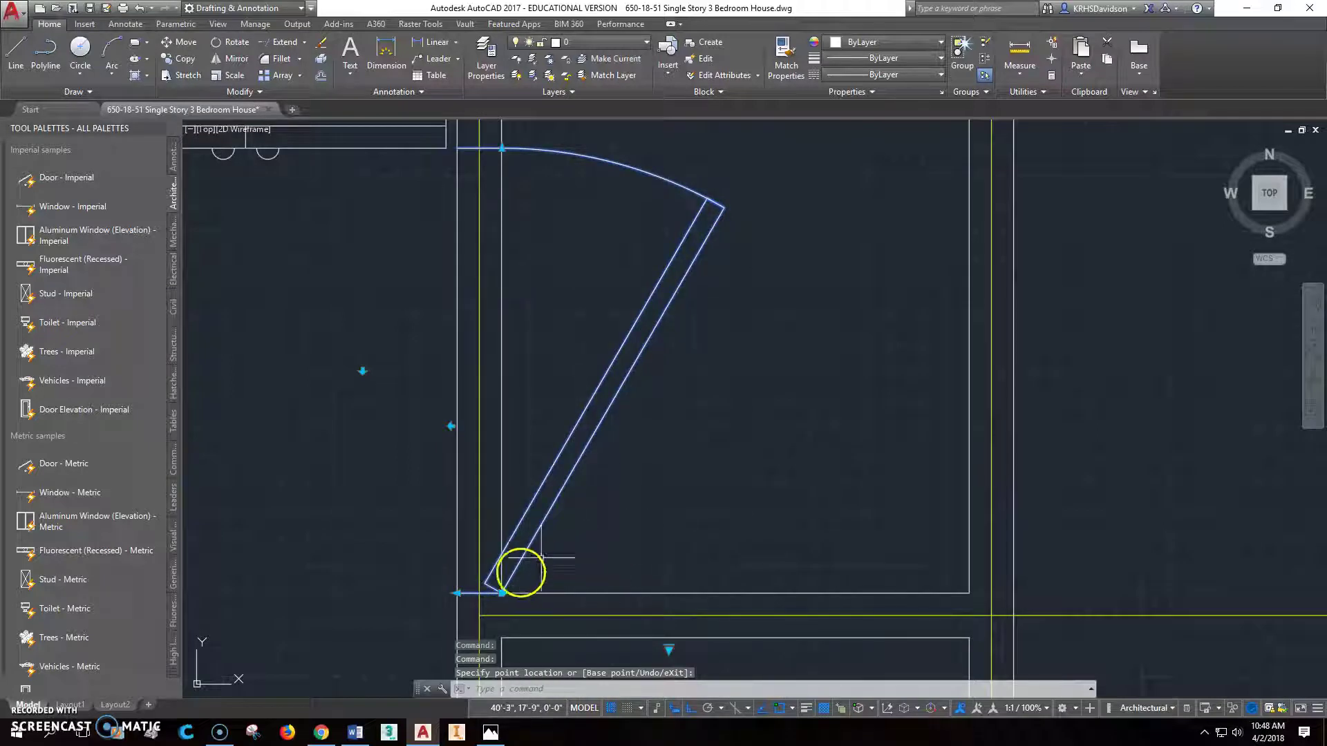
{"action": "key", "text": "Escape"}
{"action": "key", "text": "Escape"}
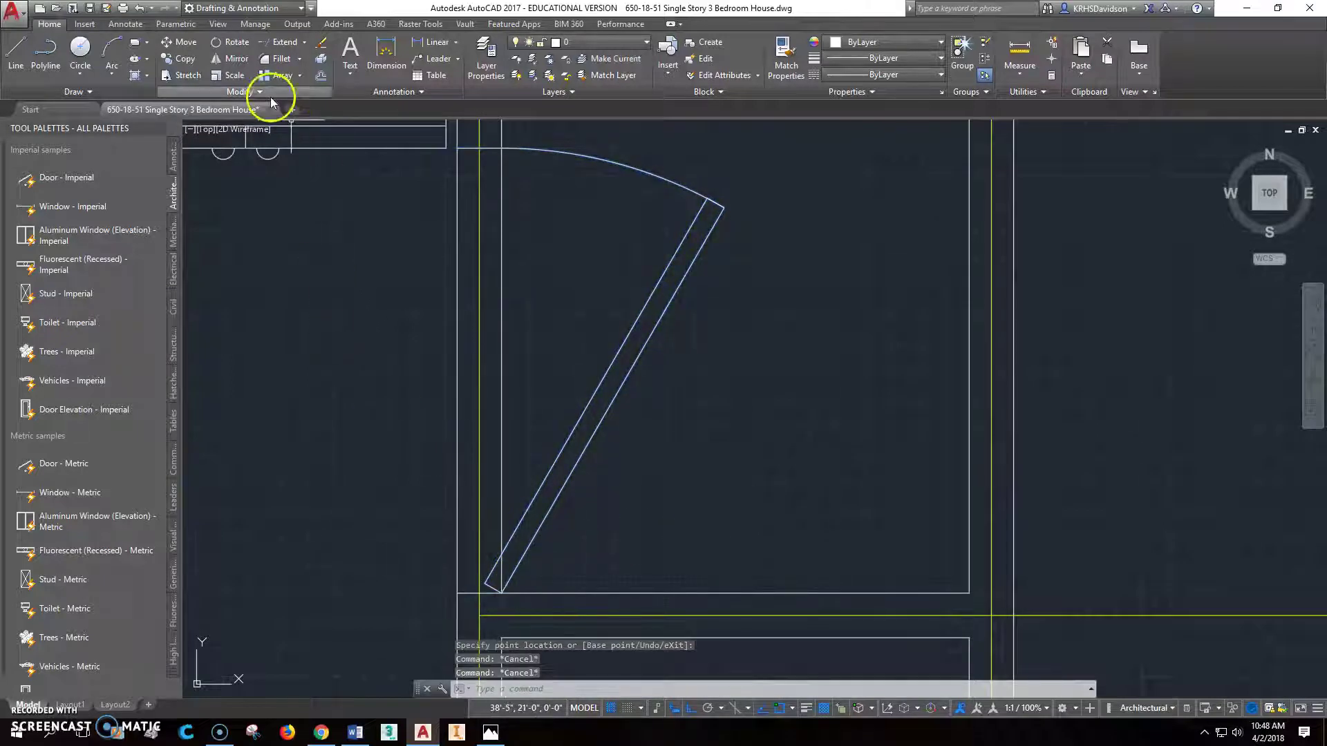
Move the door 2 inches straight up along the closet wall.
{"action": "left_click", "coordinate": [183, 42]}
{"action": "left_click", "coordinate": [538, 498]}
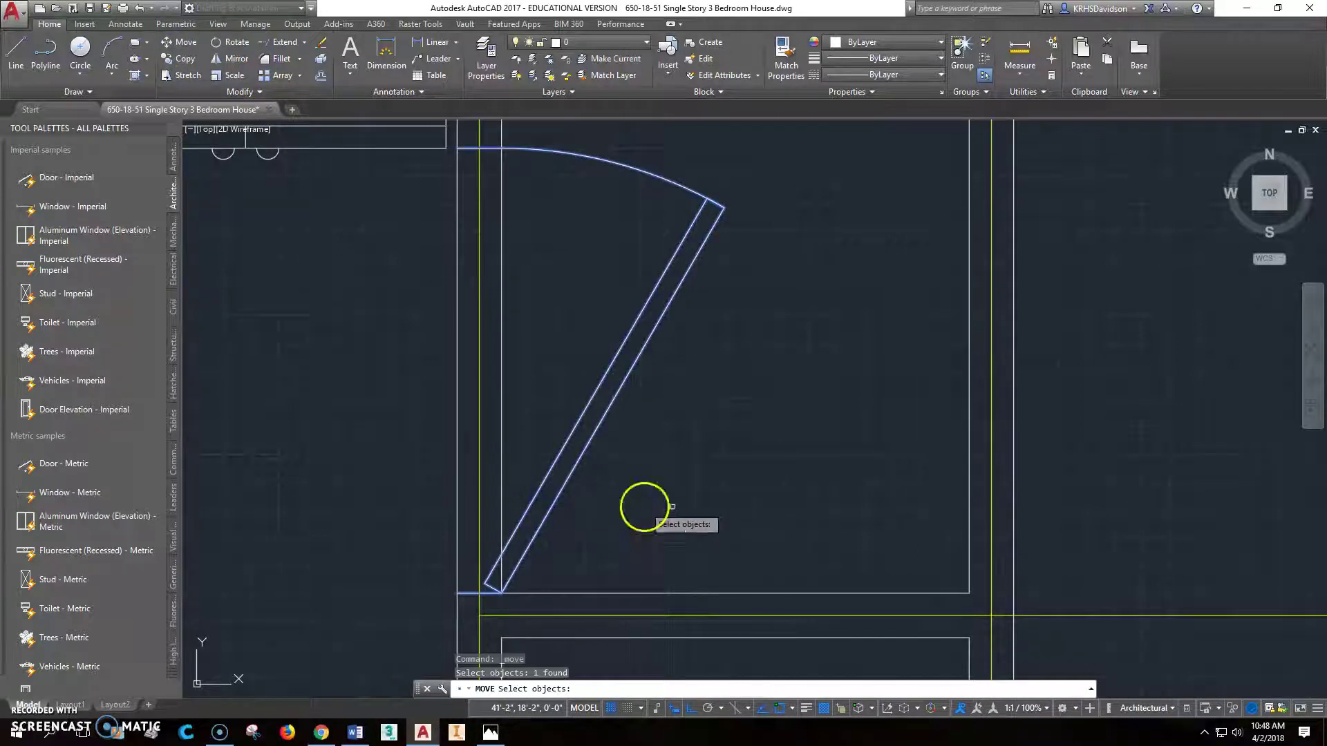
{"action": "key", "text": "Return"}
{"action": "left_click", "coordinate": [691, 515]}
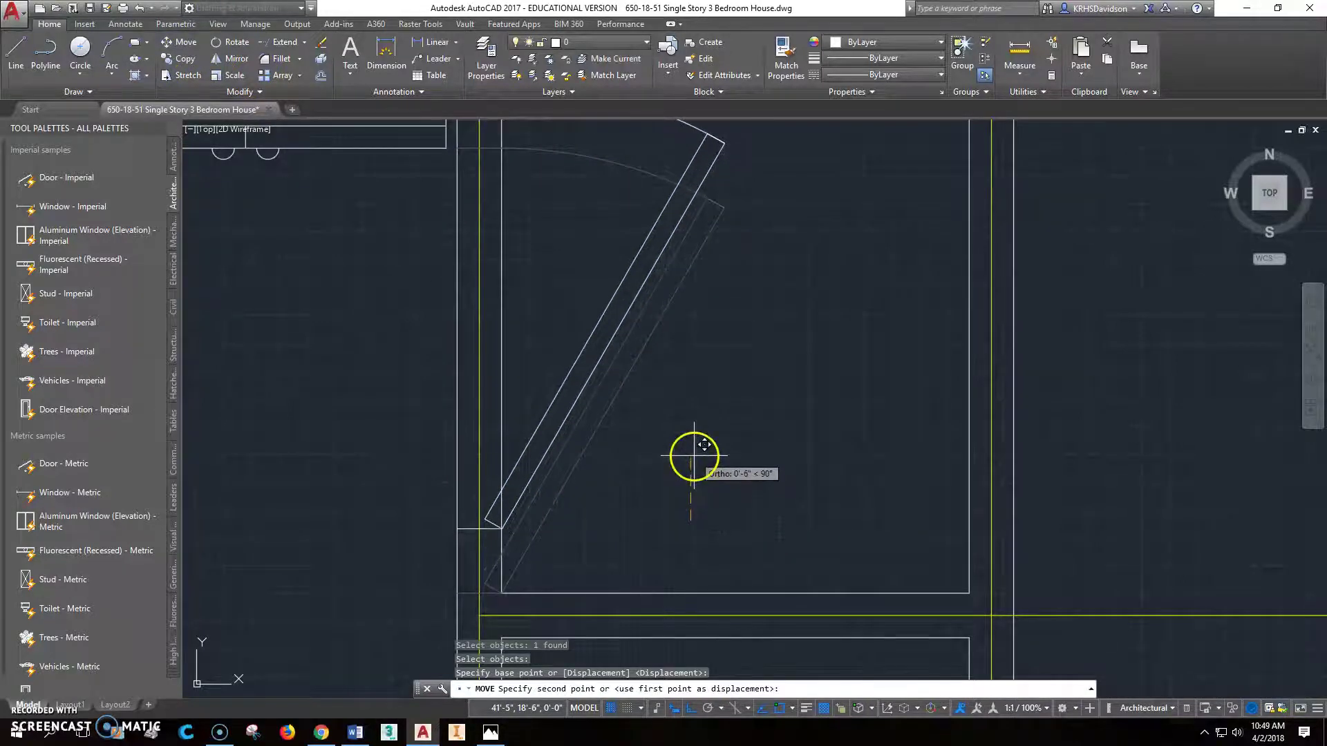
{"action": "type", "text": "2"}
{"action": "key", "text": "Return"}
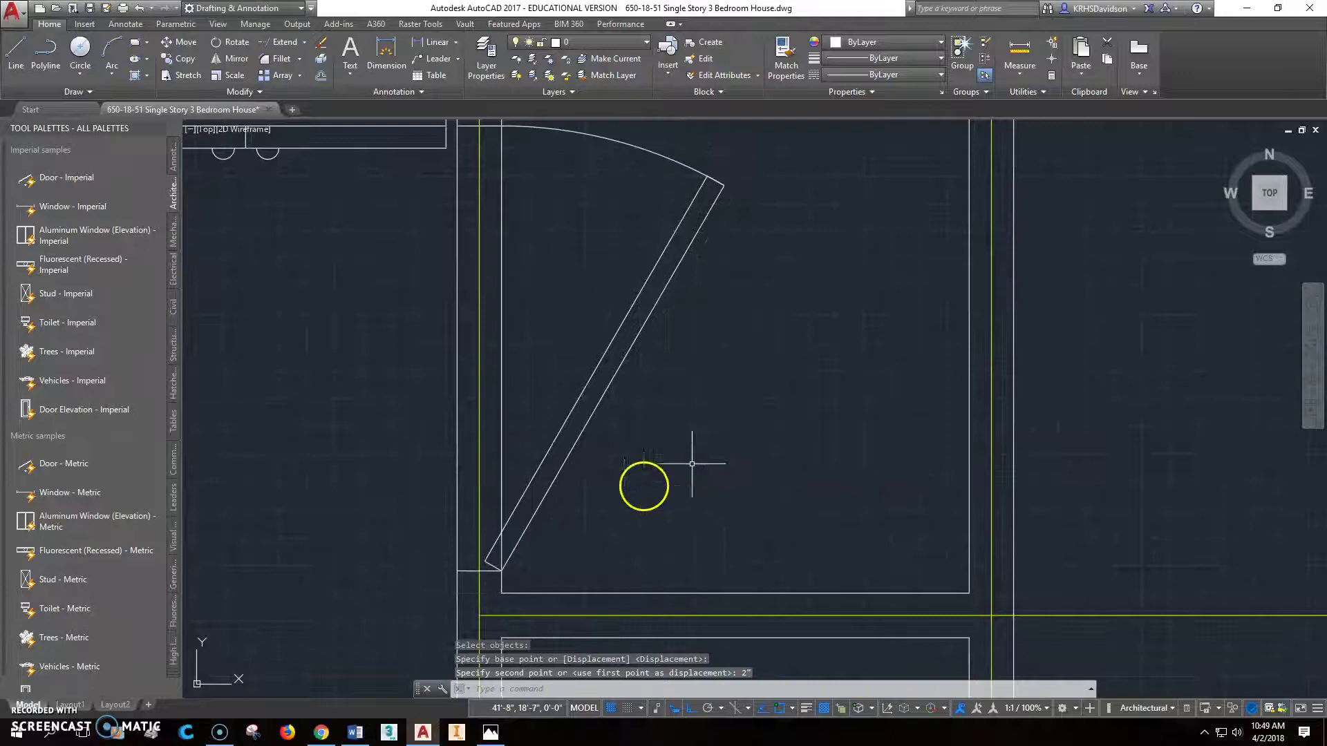
Stretch the door's width grip downward to make the closet door narrower.
{"action": "scroll", "coordinate": [584, 459], "scroll_direction": "down", "scroll_amount": 2}
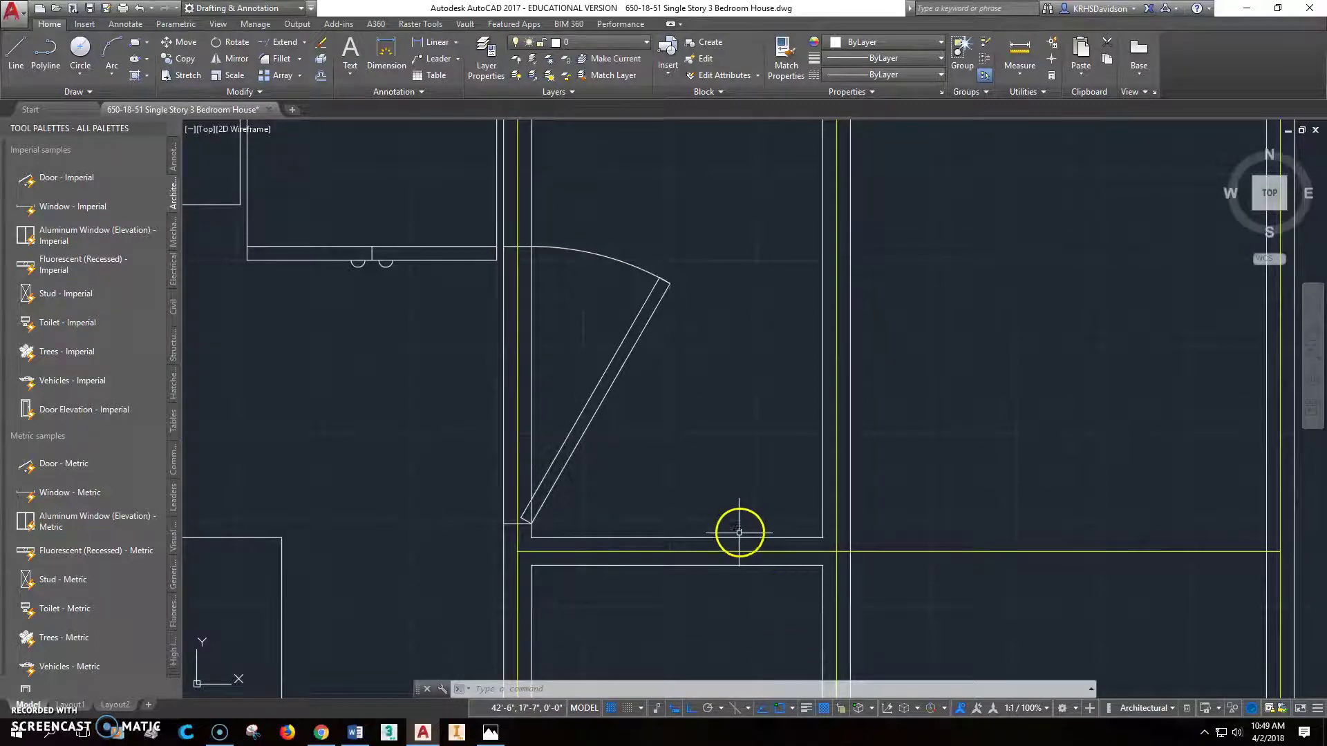
{"action": "scroll", "coordinate": [719, 539], "scroll_direction": "up", "scroll_amount": 2}
{"action": "scroll", "coordinate": [663, 540], "scroll_direction": "down", "scroll_amount": 2}
{"action": "scroll", "coordinate": [690, 536], "scroll_direction": "down", "scroll_amount": 2}
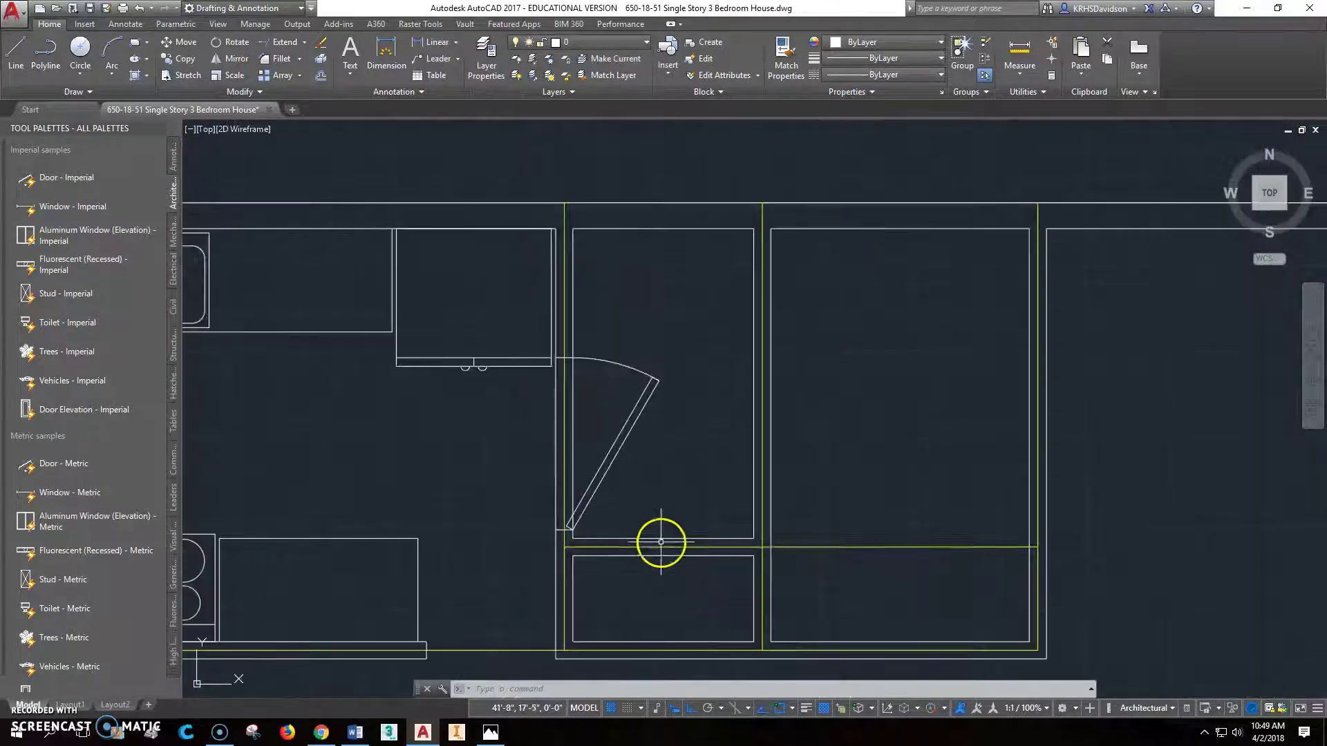
{"action": "left_click", "coordinate": [592, 360]}
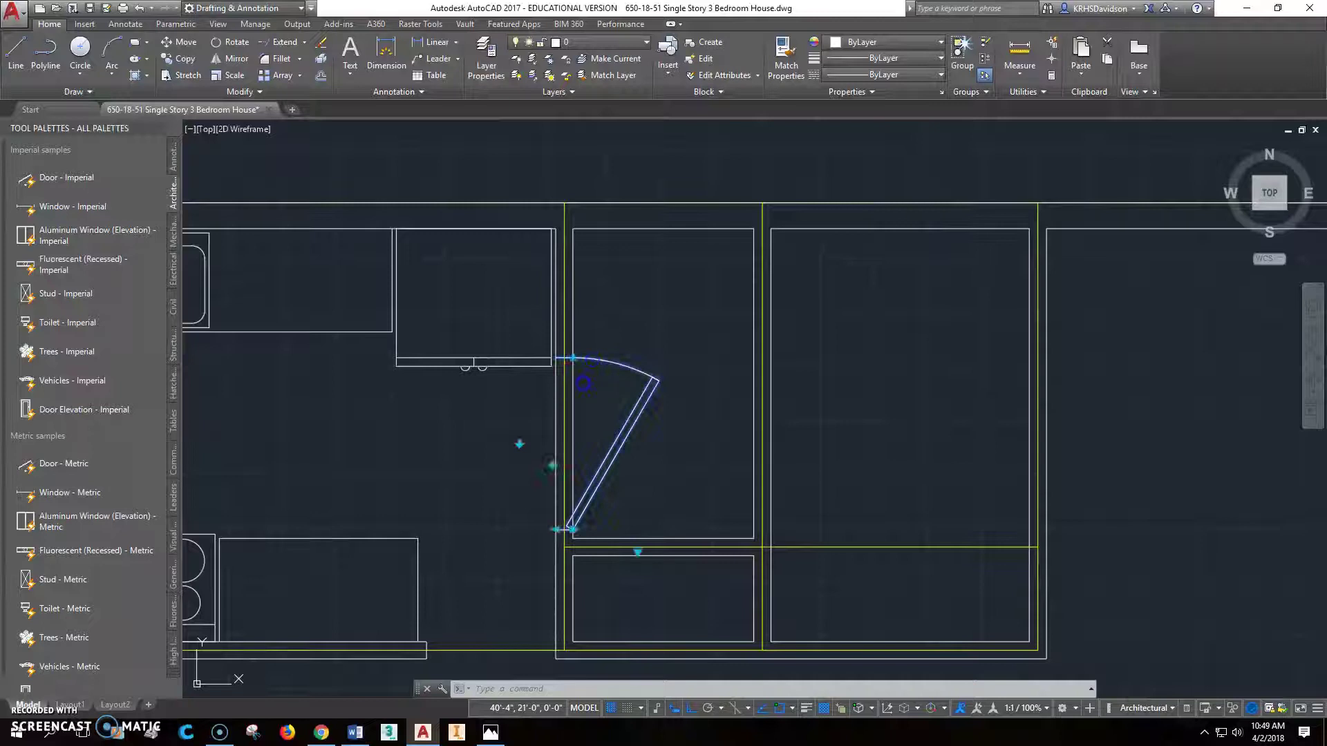
{"action": "scroll", "coordinate": [518, 325], "scroll_direction": "up", "scroll_amount": 2}
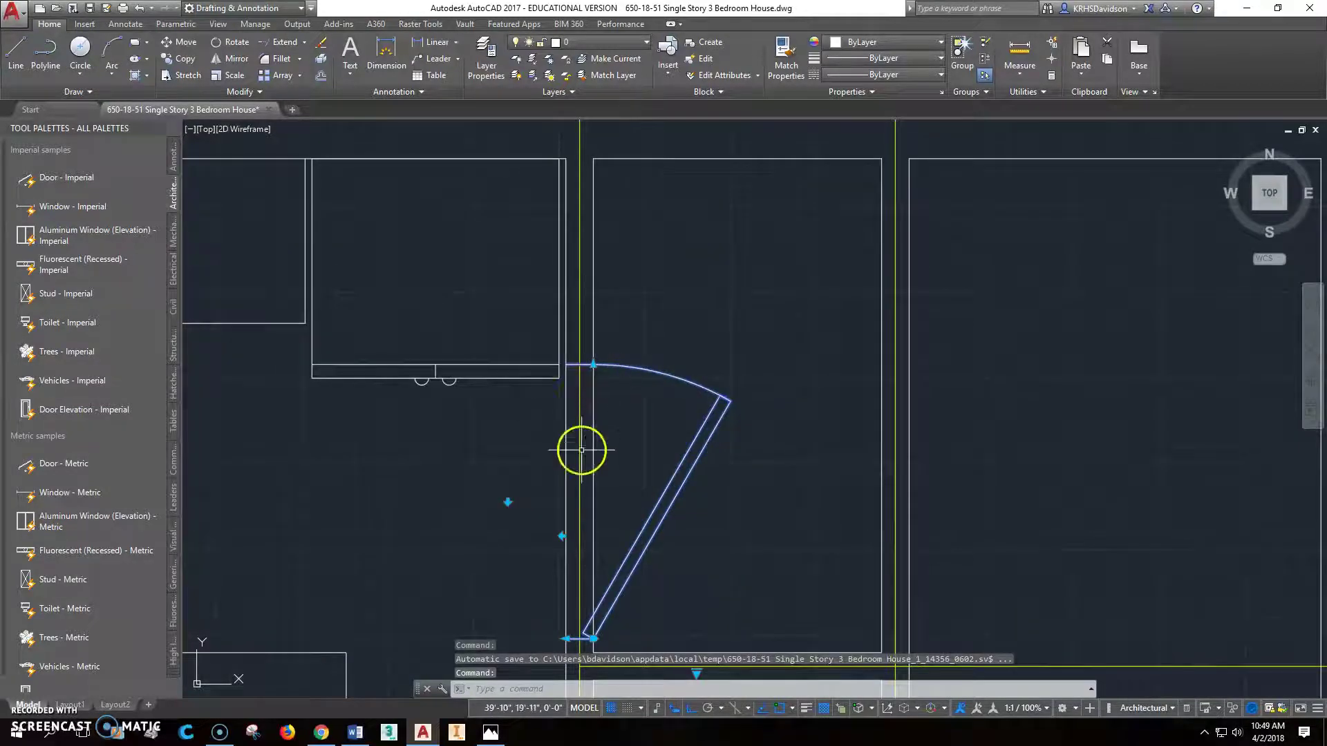
{"action": "scroll", "coordinate": [587, 447], "scroll_direction": "down", "scroll_amount": 3}
{"action": "scroll", "coordinate": [593, 359], "scroll_direction": "up", "scroll_amount": 3}
{"action": "left_click", "coordinate": [582, 373]}
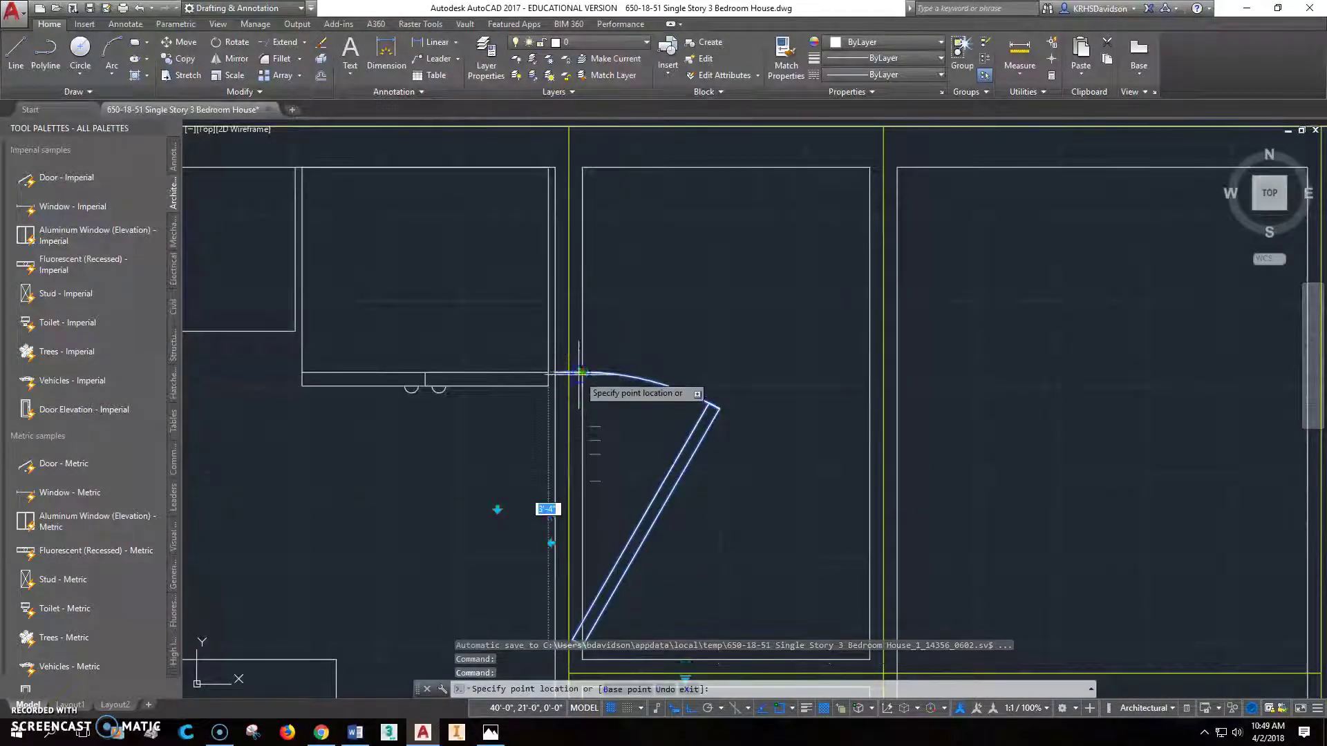
{"action": "left_click", "coordinate": [593, 441]}
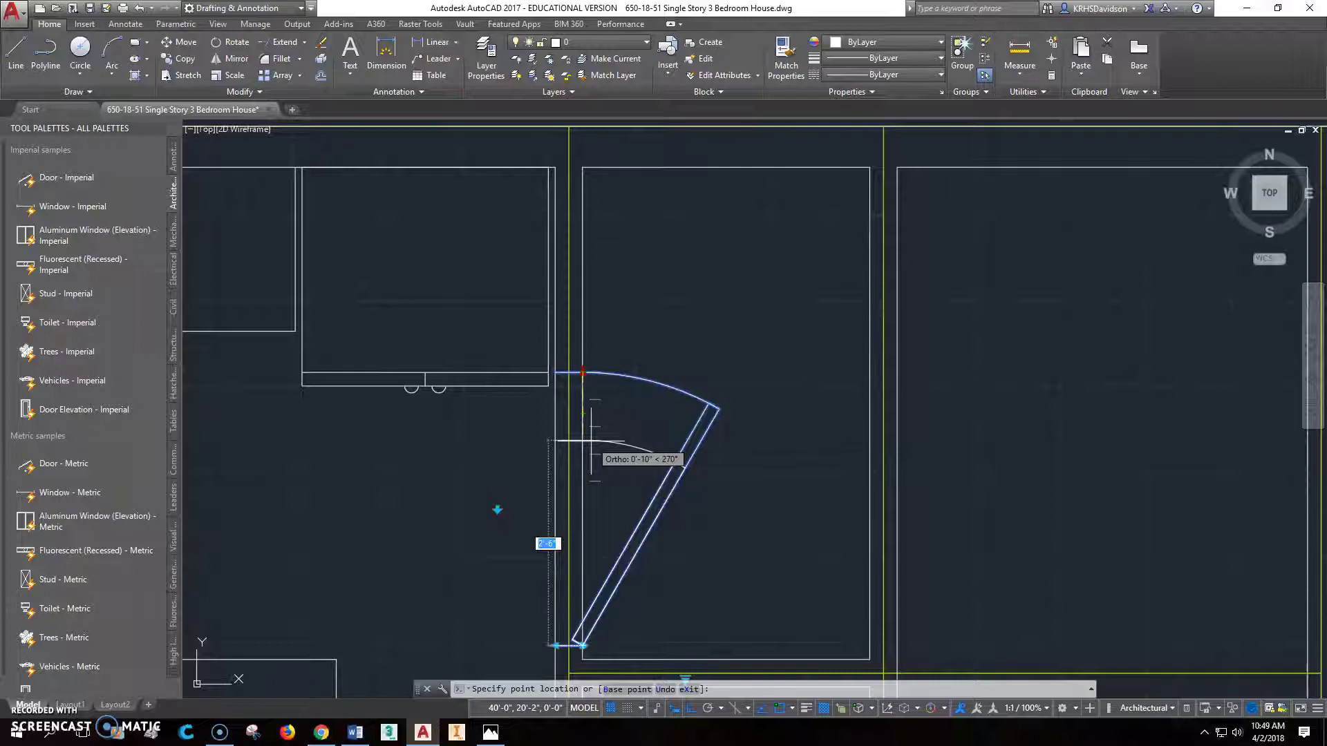
{"action": "left_click", "coordinate": [592, 441]}
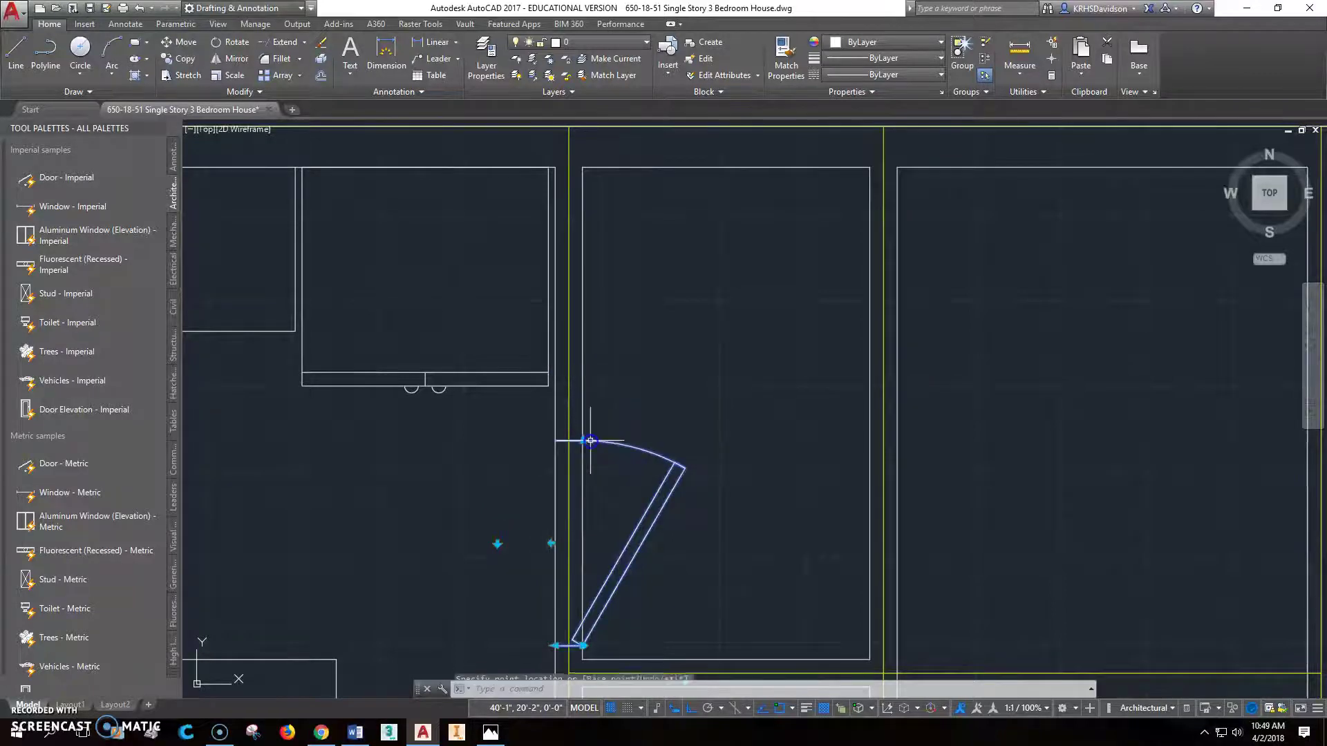
Flip the door to swing out toward the hallway with its hinge at the top.
{"action": "middle_click_drag", "start_coordinate": [770, 498], "coordinate": [793, 349]}
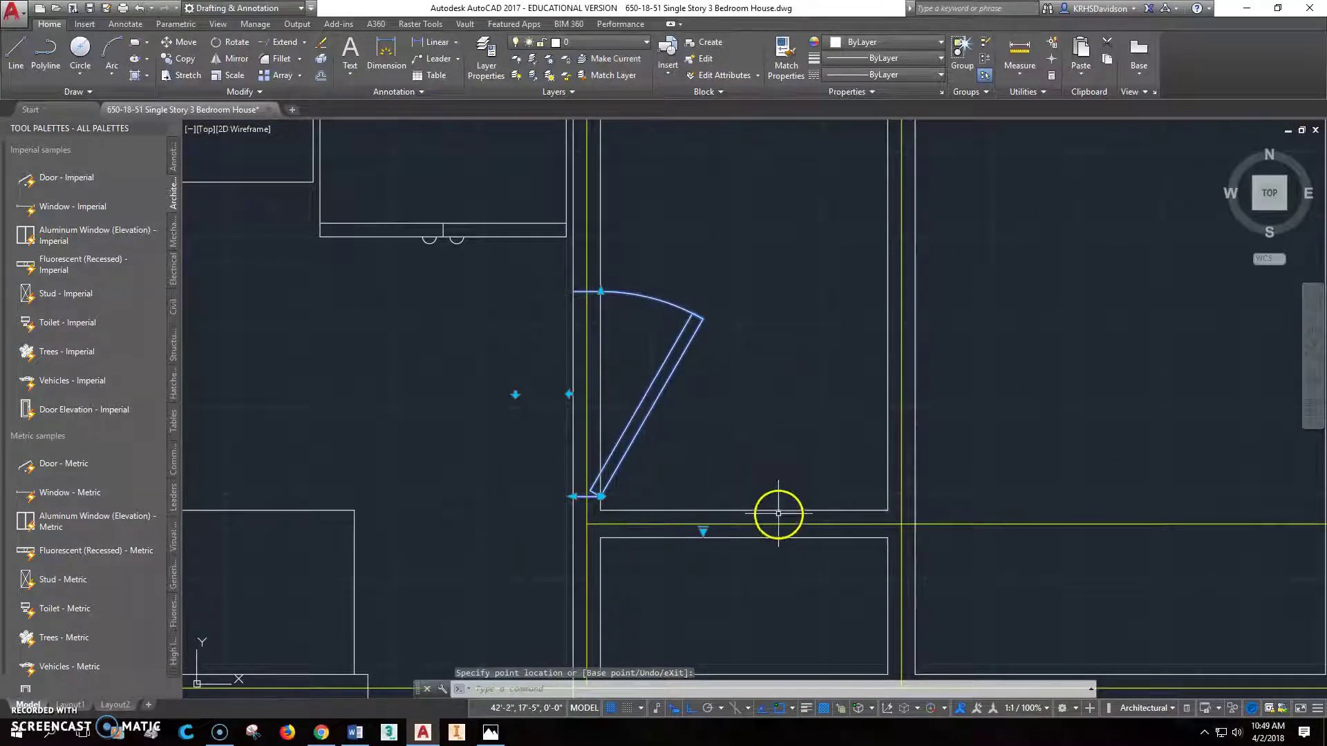
{"action": "left_click", "coordinate": [569, 394]}
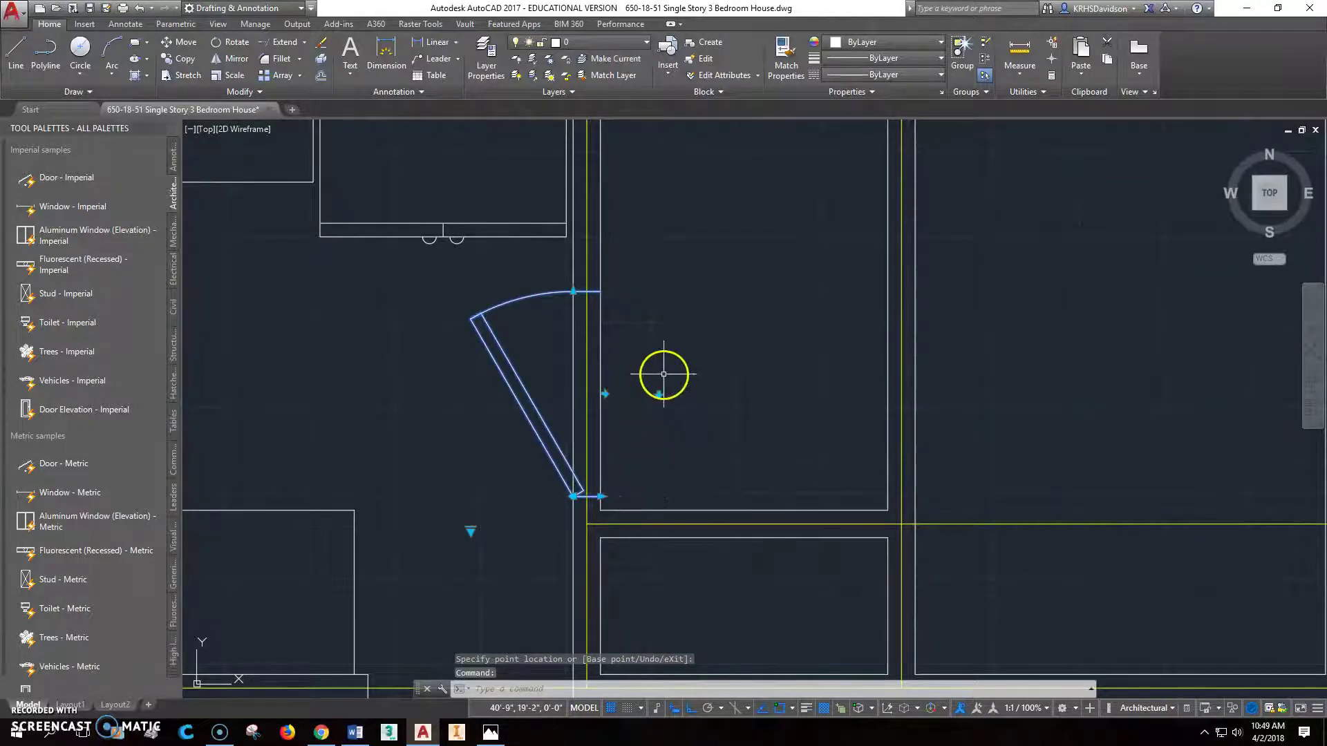
{"action": "left_click", "coordinate": [659, 395]}
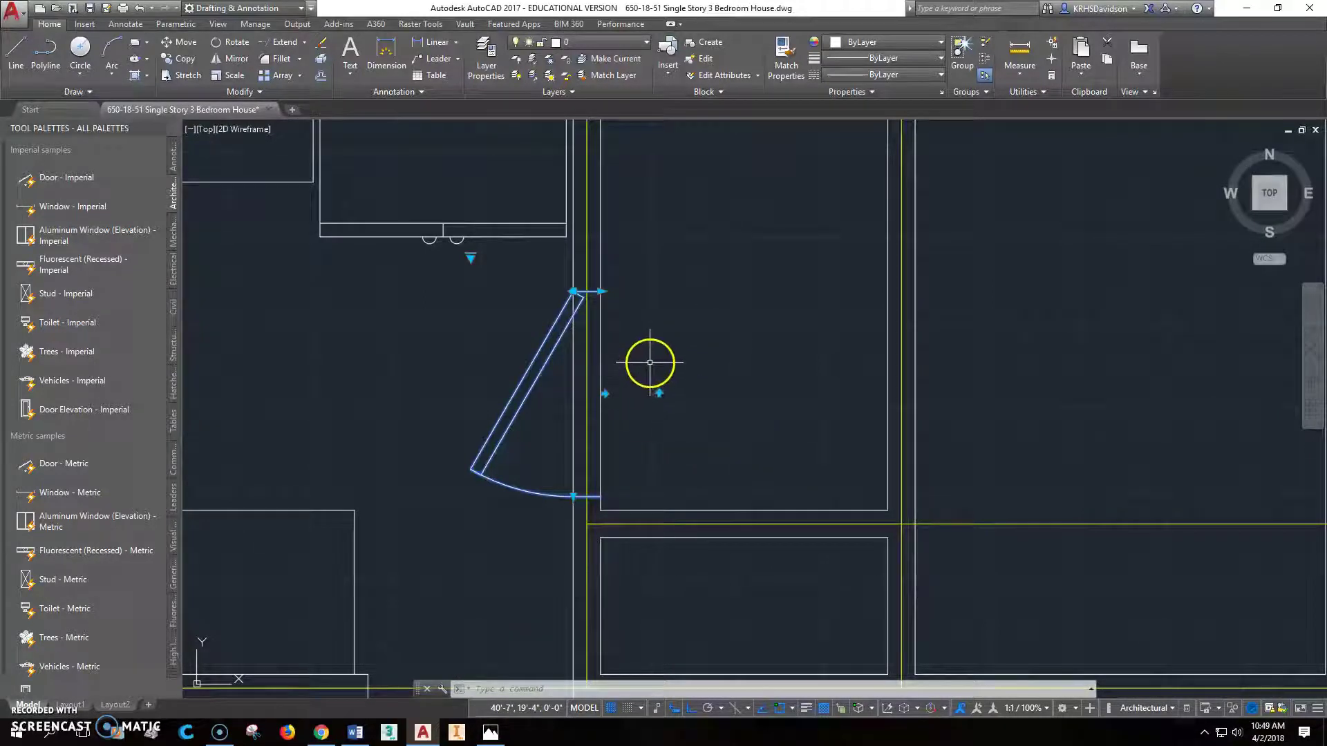
Trim the wall line between the top and bottom door-jamb cutting edges to clear the doorway.
{"action": "key", "text": "Escape"}
{"action": "key", "text": "Escape"}
{"action": "middle_click_drag", "start_coordinate": [677, 380], "coordinate": [675, 313]}
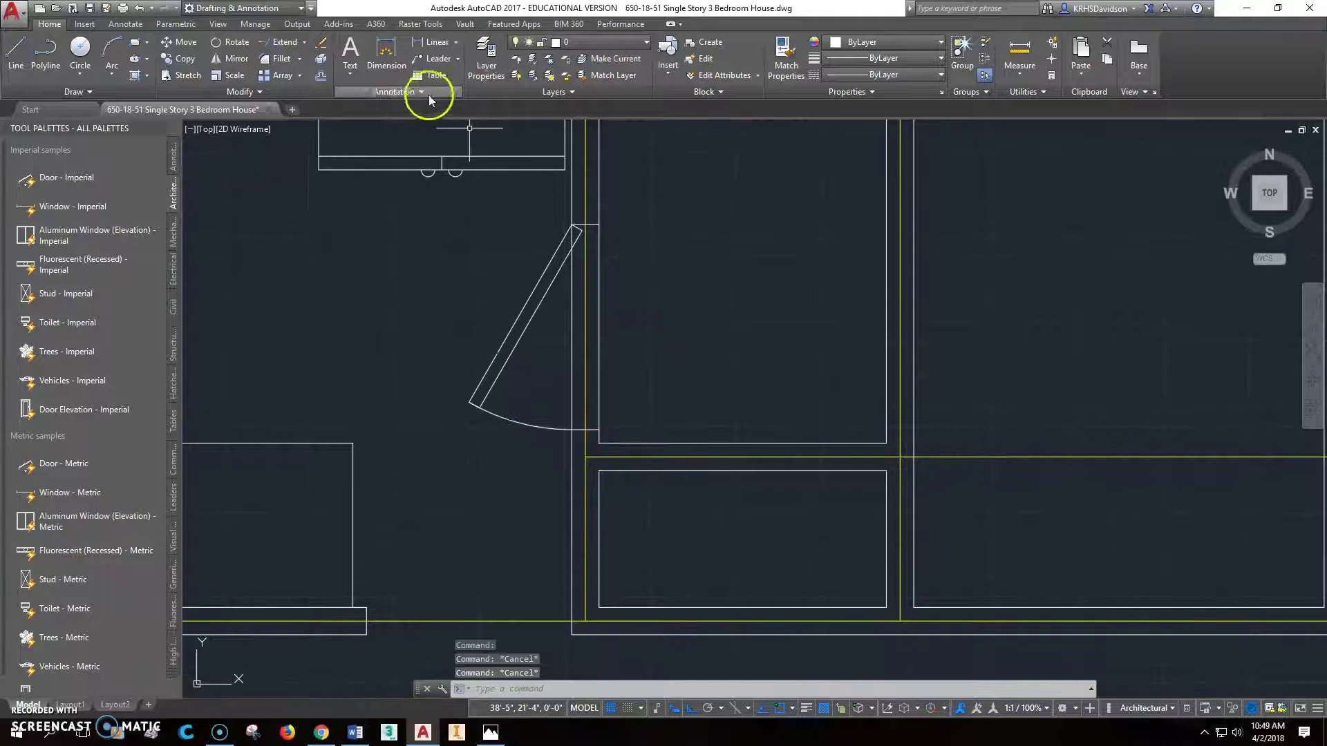
{"action": "left_click", "coordinate": [304, 42]}
{"action": "left_click", "coordinate": [283, 56]}
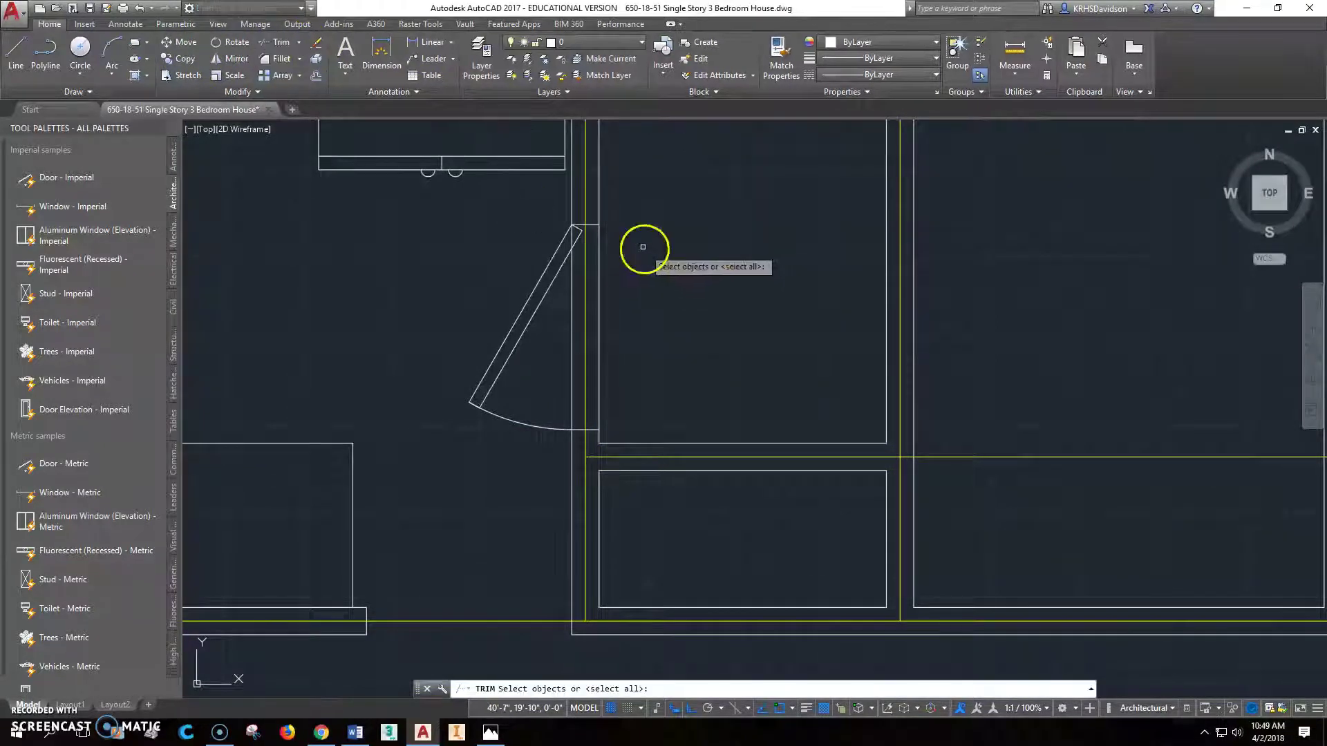
{"action": "left_click", "coordinate": [584, 223]}
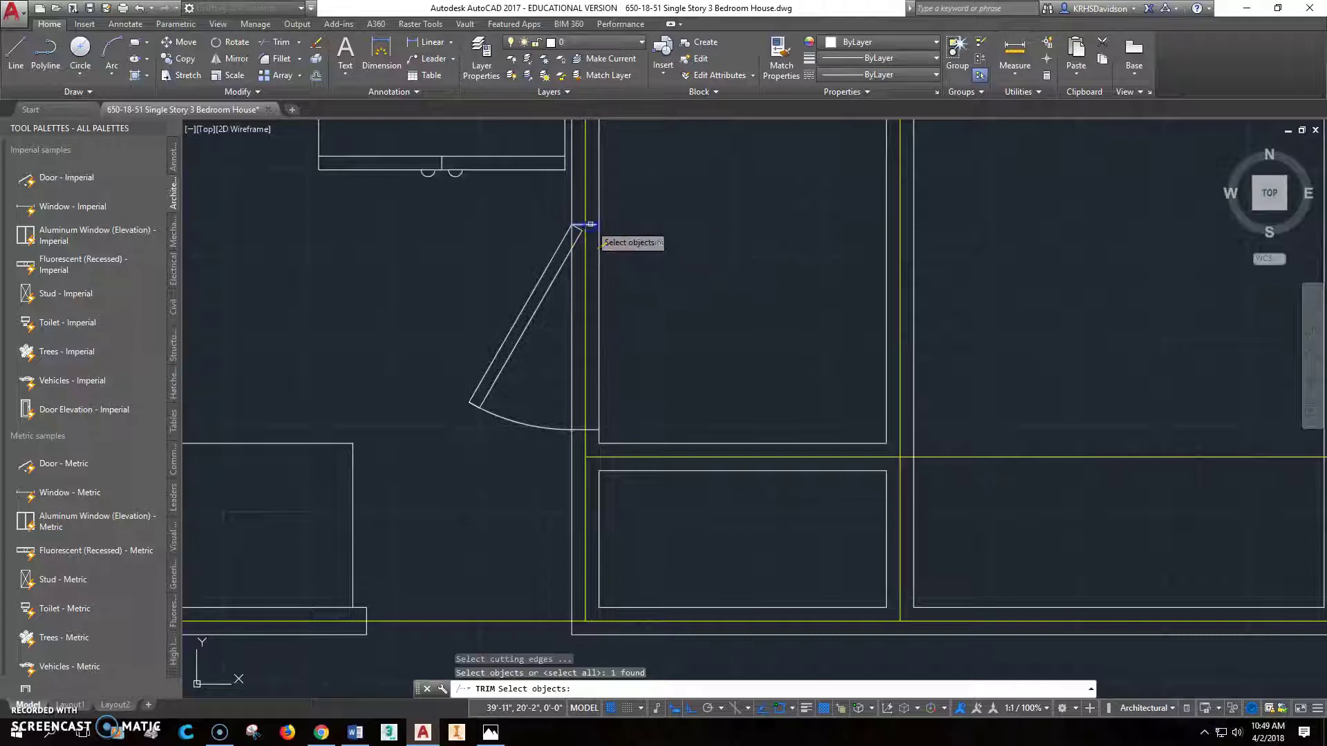
{"action": "left_click", "coordinate": [591, 429]}
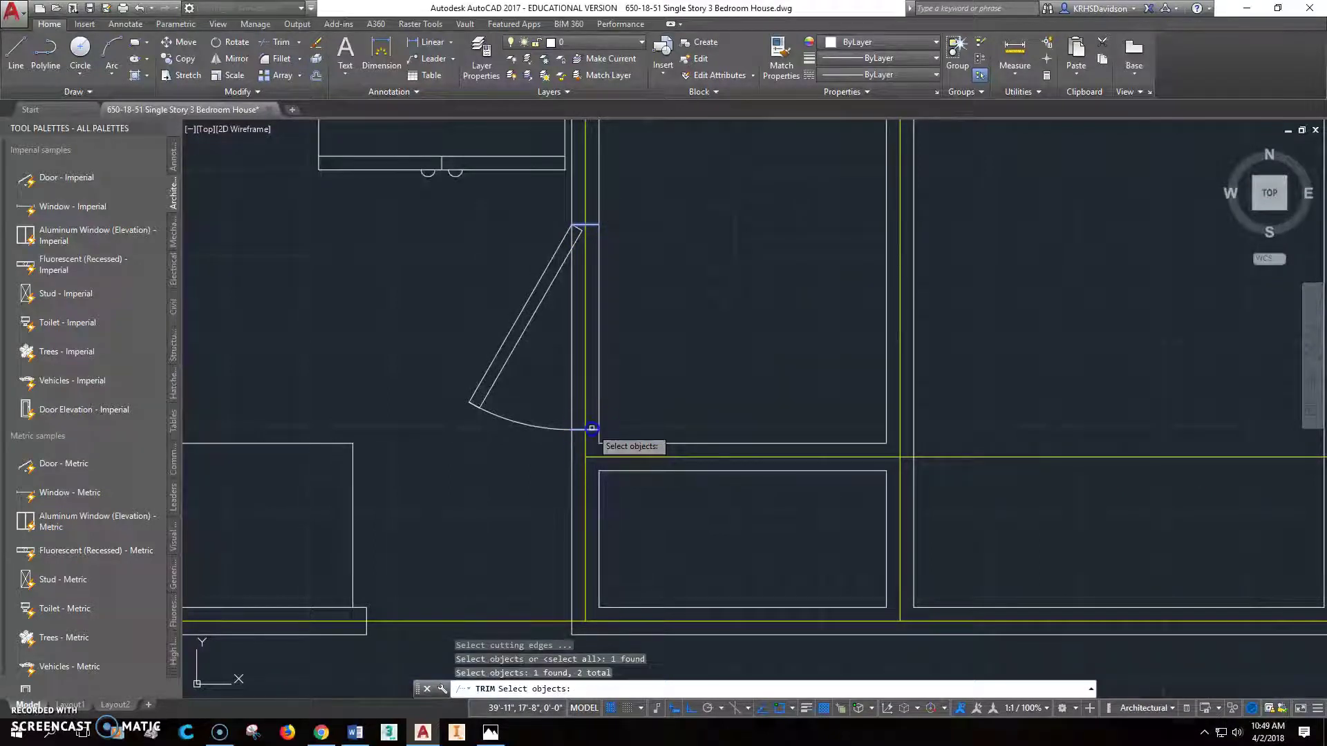
{"action": "key", "text": "Return"}
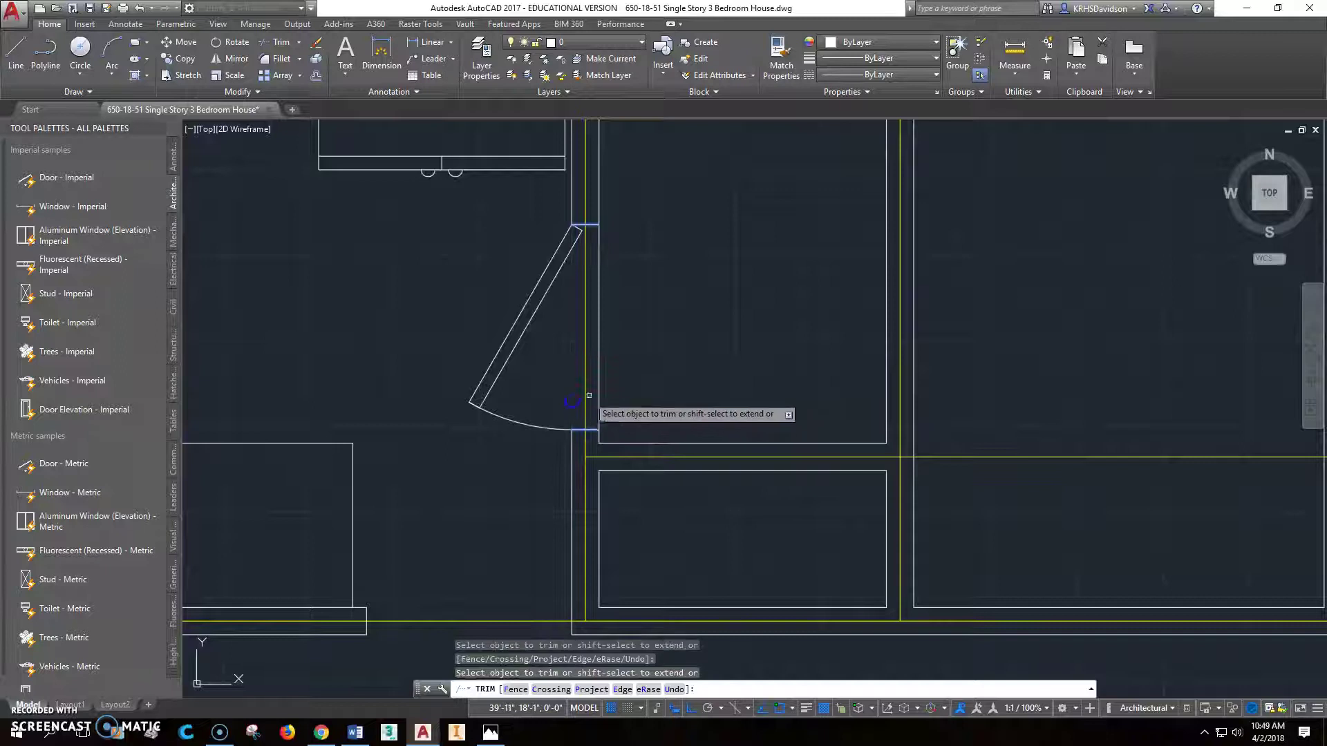
{"action": "right_click", "coordinate": [681, 379]}
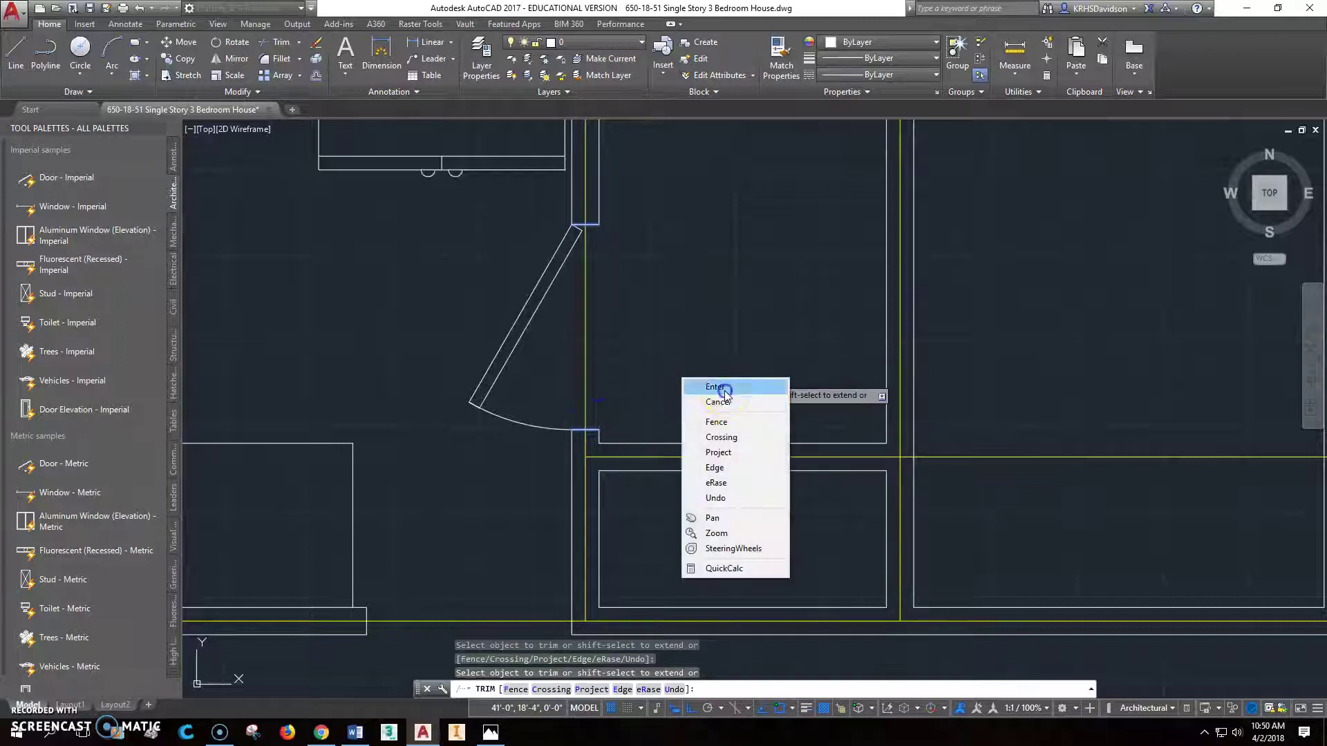
{"action": "left_click", "coordinate": [723, 388]}
{"action": "scroll", "coordinate": [781, 527], "scroll_direction": "down", "scroll_amount": 3}
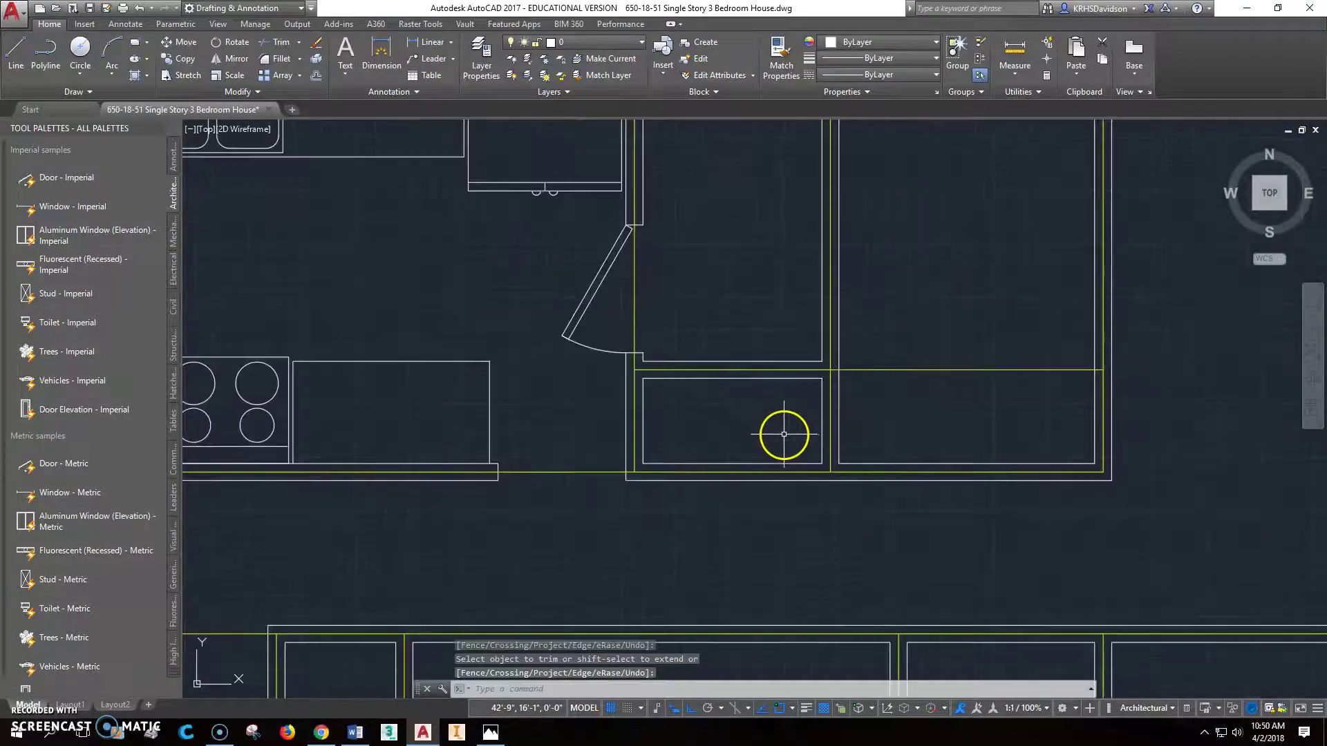
Insert another Door - Imperial from the palette on the closet's front wall.
{"action": "middle_click_drag", "start_coordinate": [784, 434], "coordinate": [712, 414]}
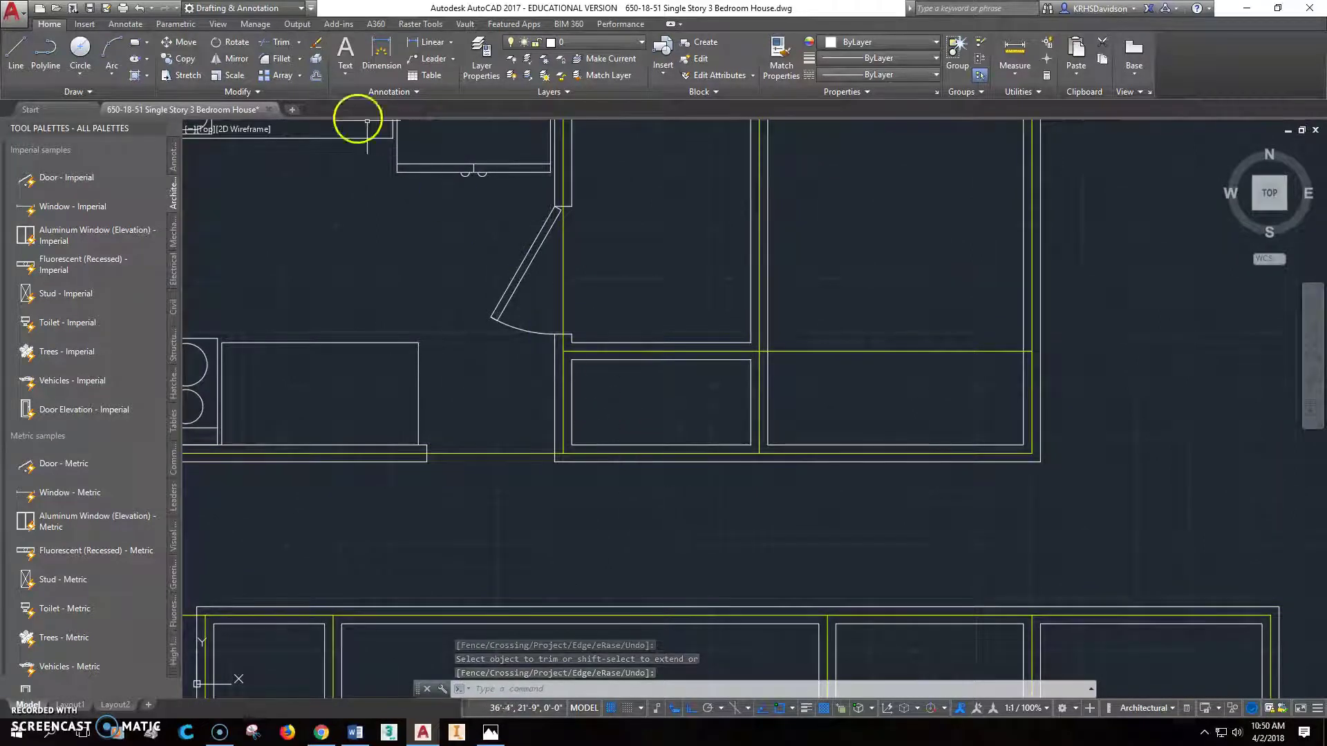
{"action": "left_click", "coordinate": [81, 179]}
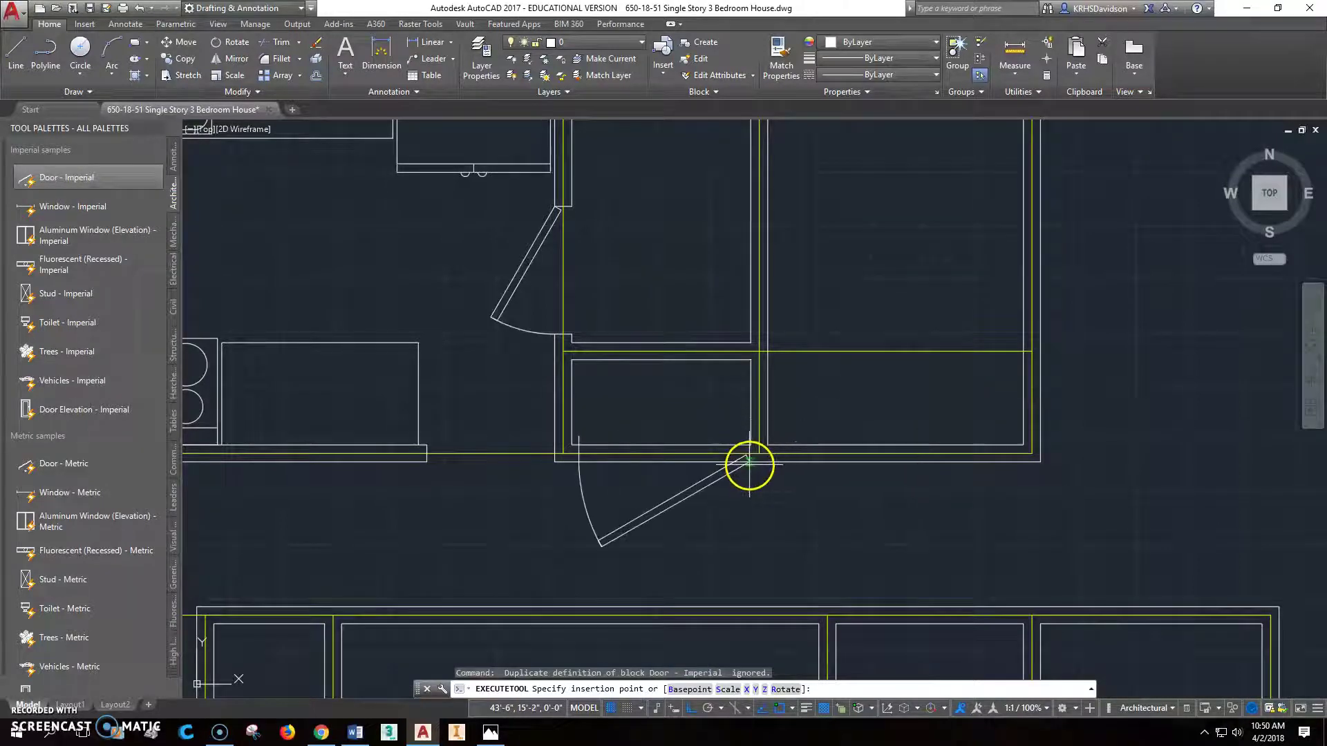
{"action": "left_click", "coordinate": [745, 465]}
{"action": "scroll", "coordinate": [768, 492], "scroll_direction": "up", "scroll_amount": 4}
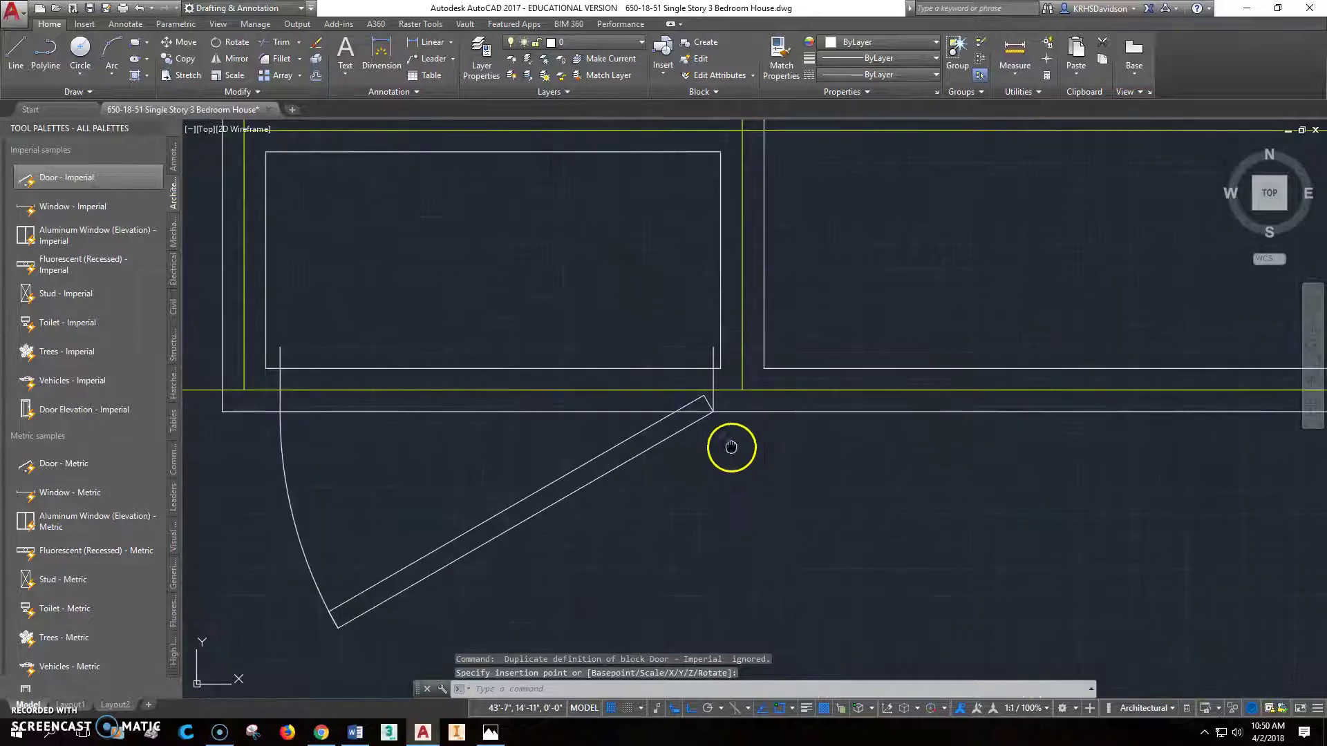
{"action": "middle_click_drag", "start_coordinate": [731, 447], "coordinate": [696, 394]}
Grip-move the door with a Perpendicular snap so it hinges on the lower wall, swinging into the closet.
{"action": "left_click", "coordinate": [702, 383]}
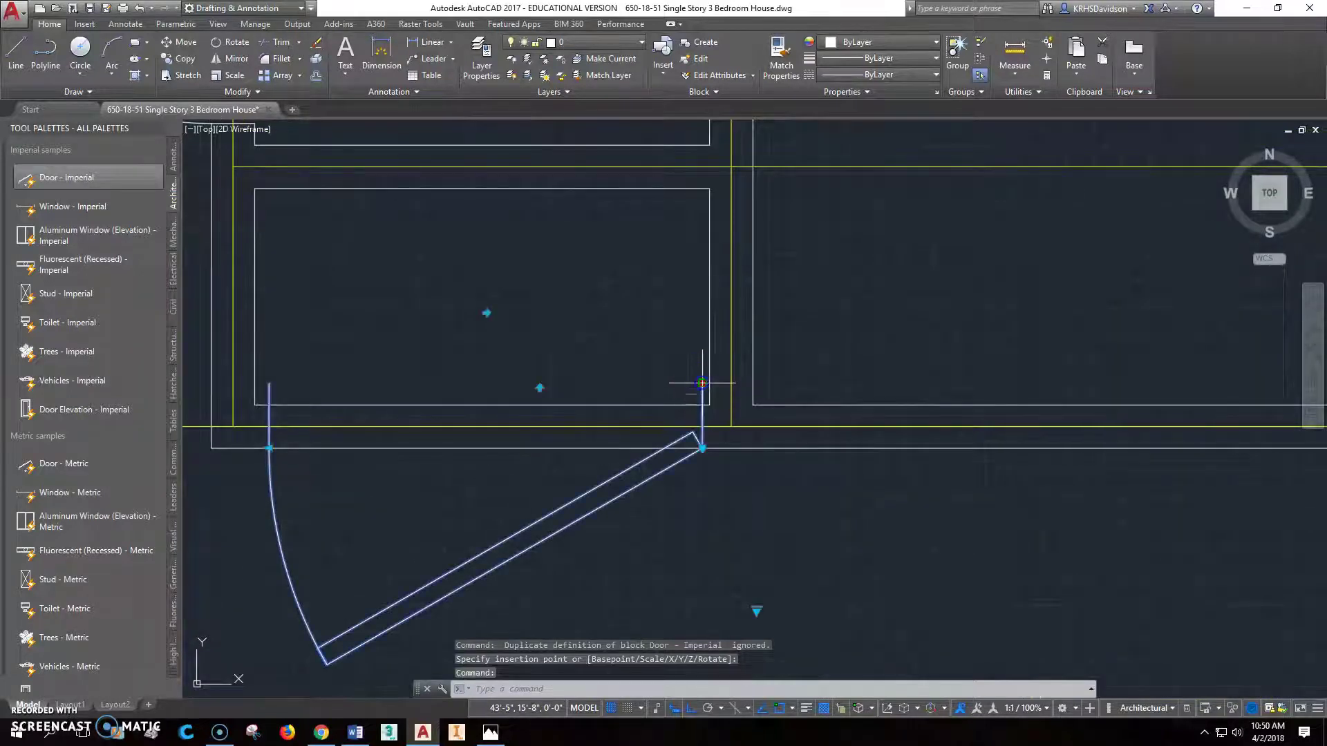
{"action": "left_click", "coordinate": [702, 449]}
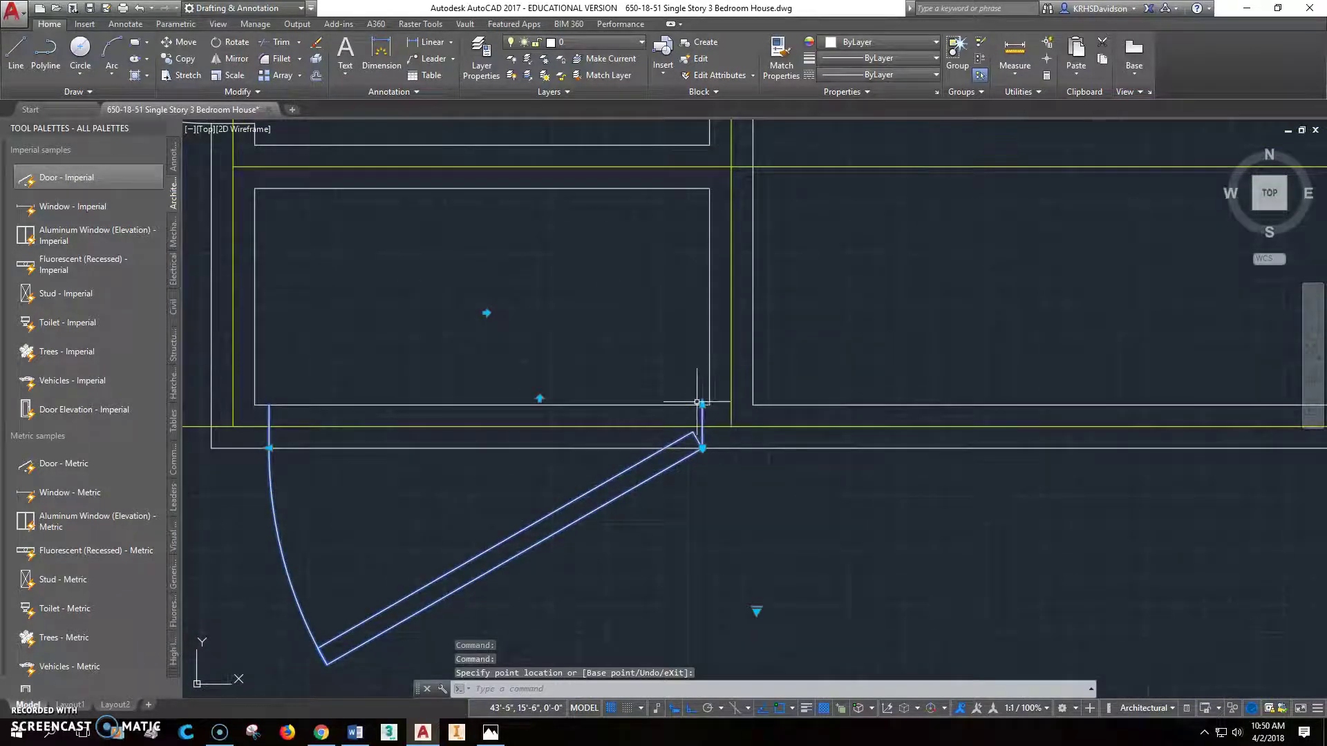
{"action": "left_click", "coordinate": [702, 405]}
{"action": "left_click", "coordinate": [702, 405]}
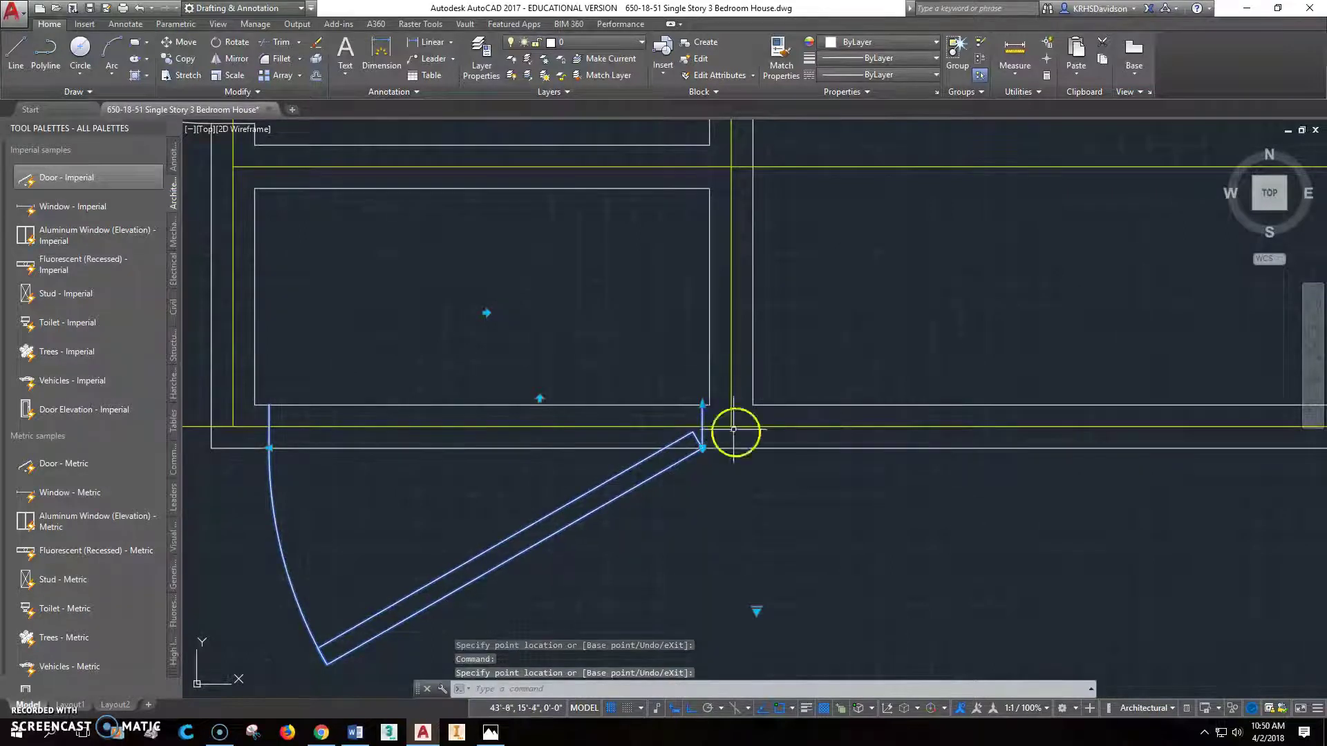
{"action": "scroll", "coordinate": [711, 401], "scroll_direction": "up", "scroll_amount": 4}
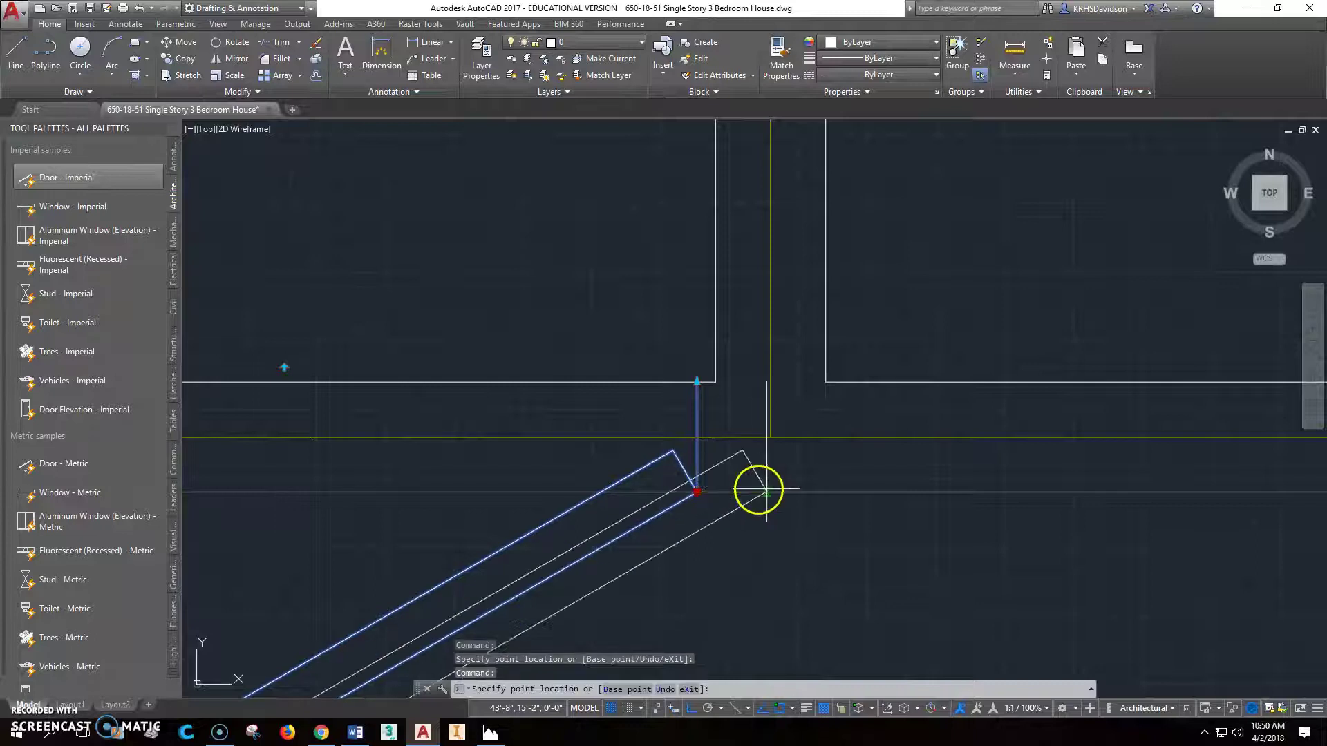
{"action": "right_click", "coordinate": [830, 492], "text": "shift"}
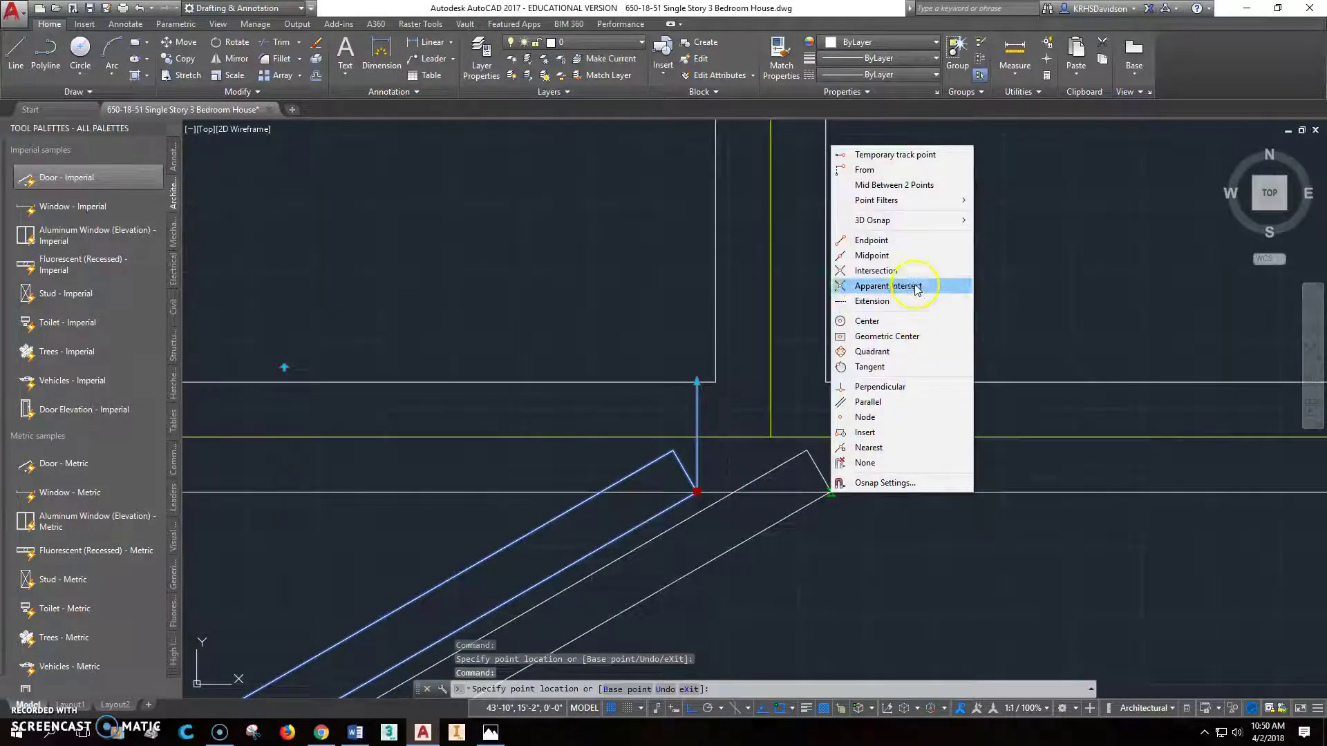
{"action": "left_click", "coordinate": [880, 386]}
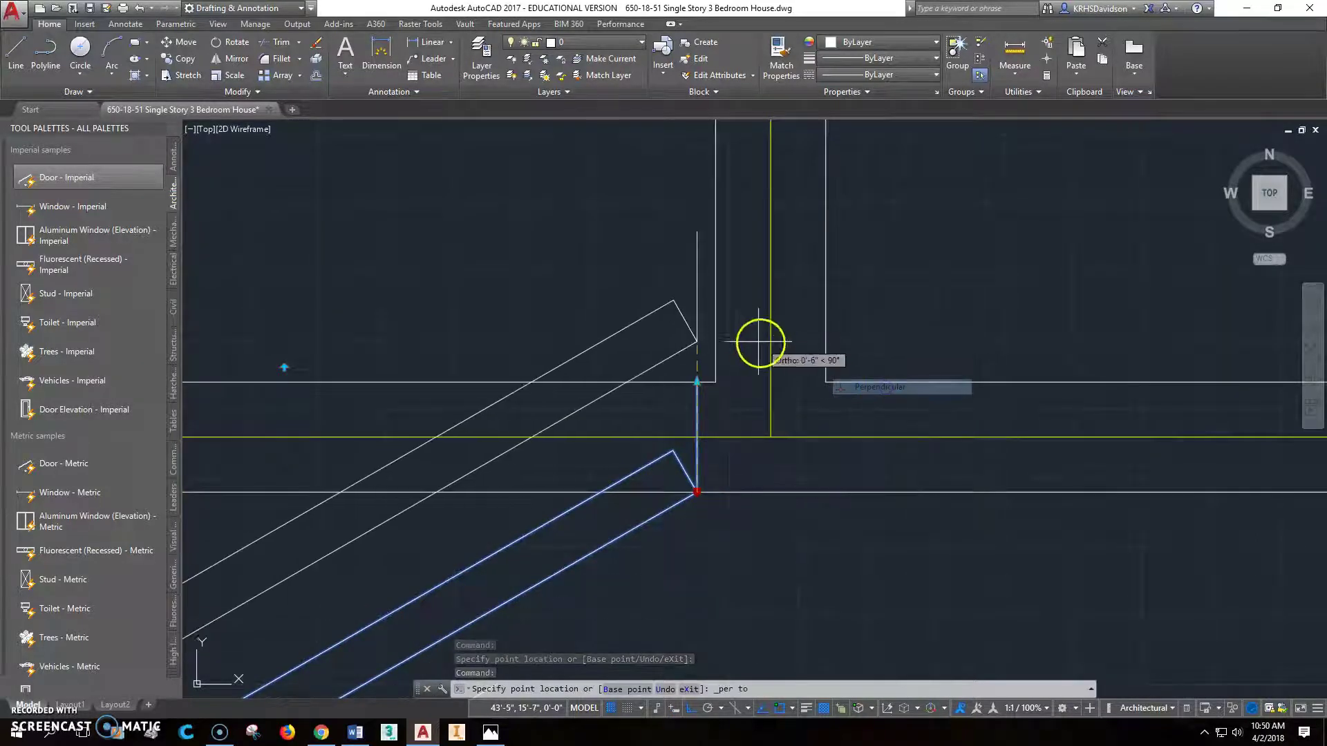
{"action": "scroll", "coordinate": [713, 348], "scroll_direction": "up", "scroll_amount": 2}
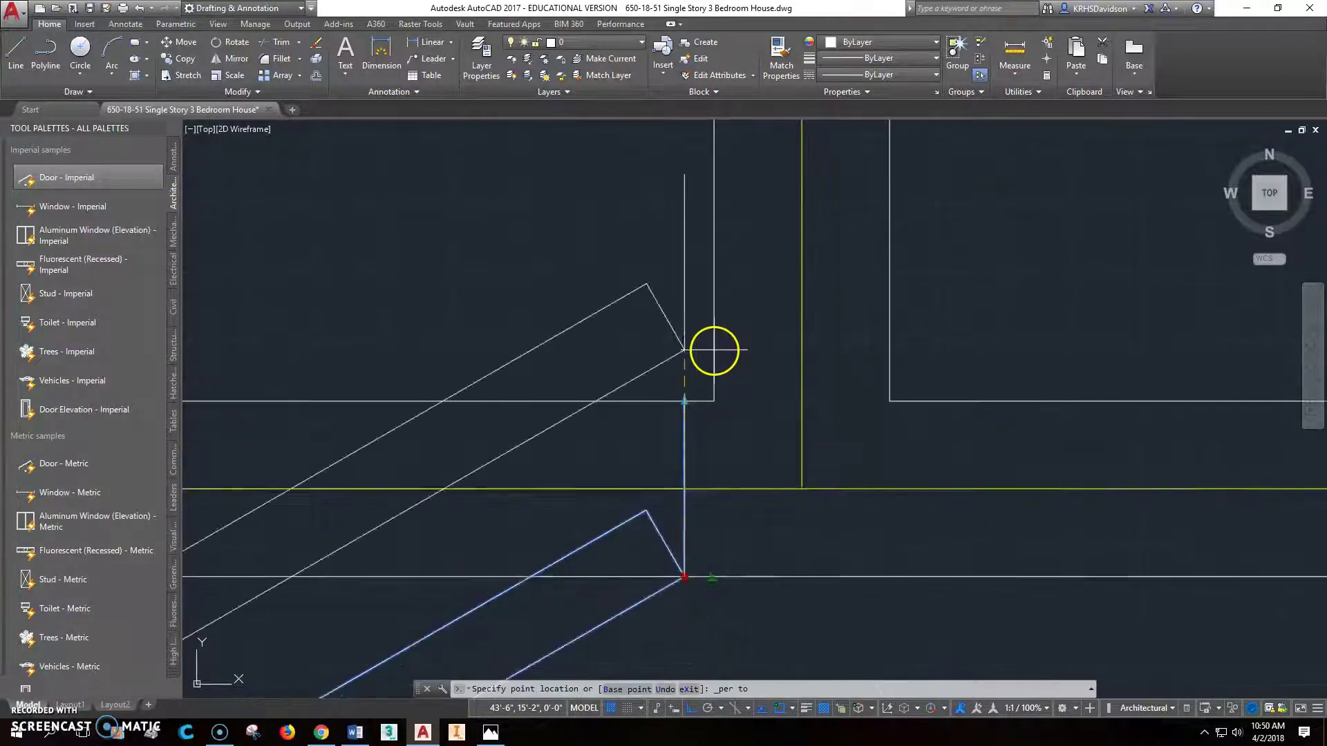
{"action": "scroll", "coordinate": [714, 350], "scroll_direction": "down", "scroll_amount": 2}
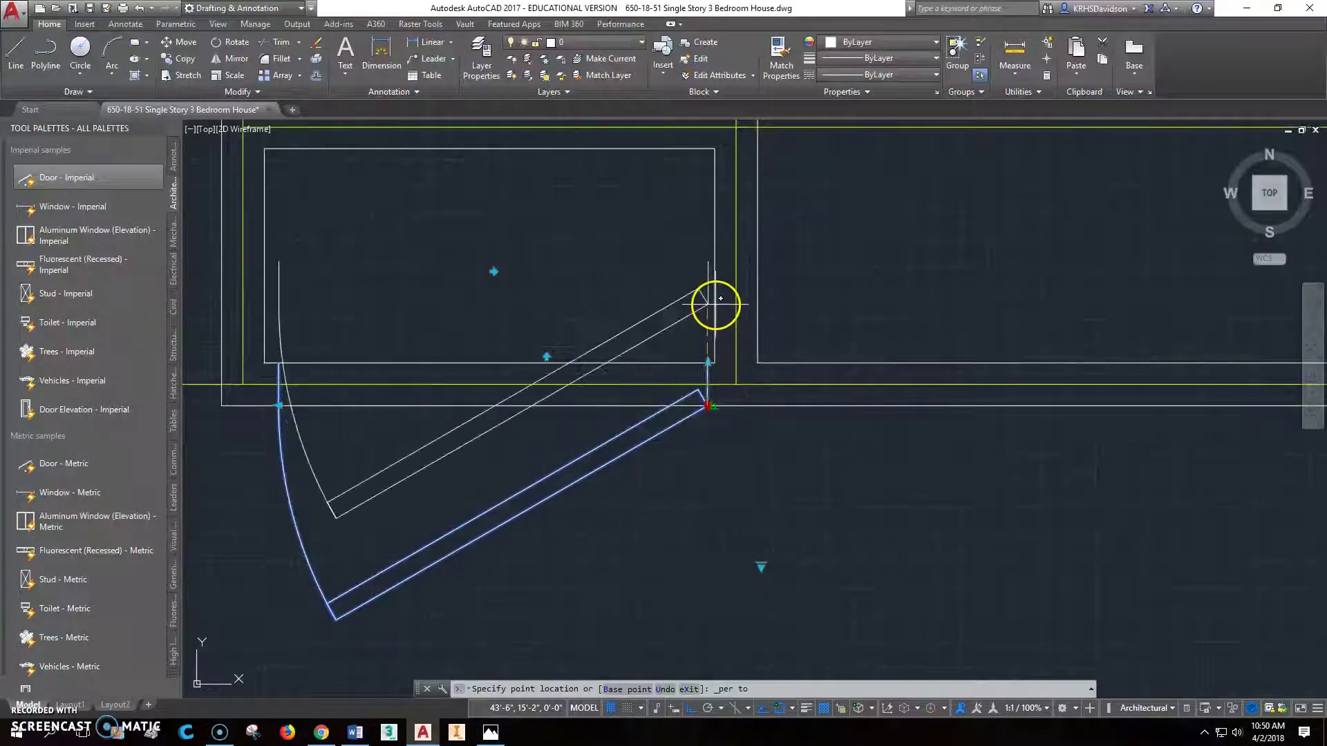
{"action": "left_click", "coordinate": [716, 304]}
{"action": "scroll", "coordinate": [681, 543], "scroll_direction": "down", "scroll_amount": 3}
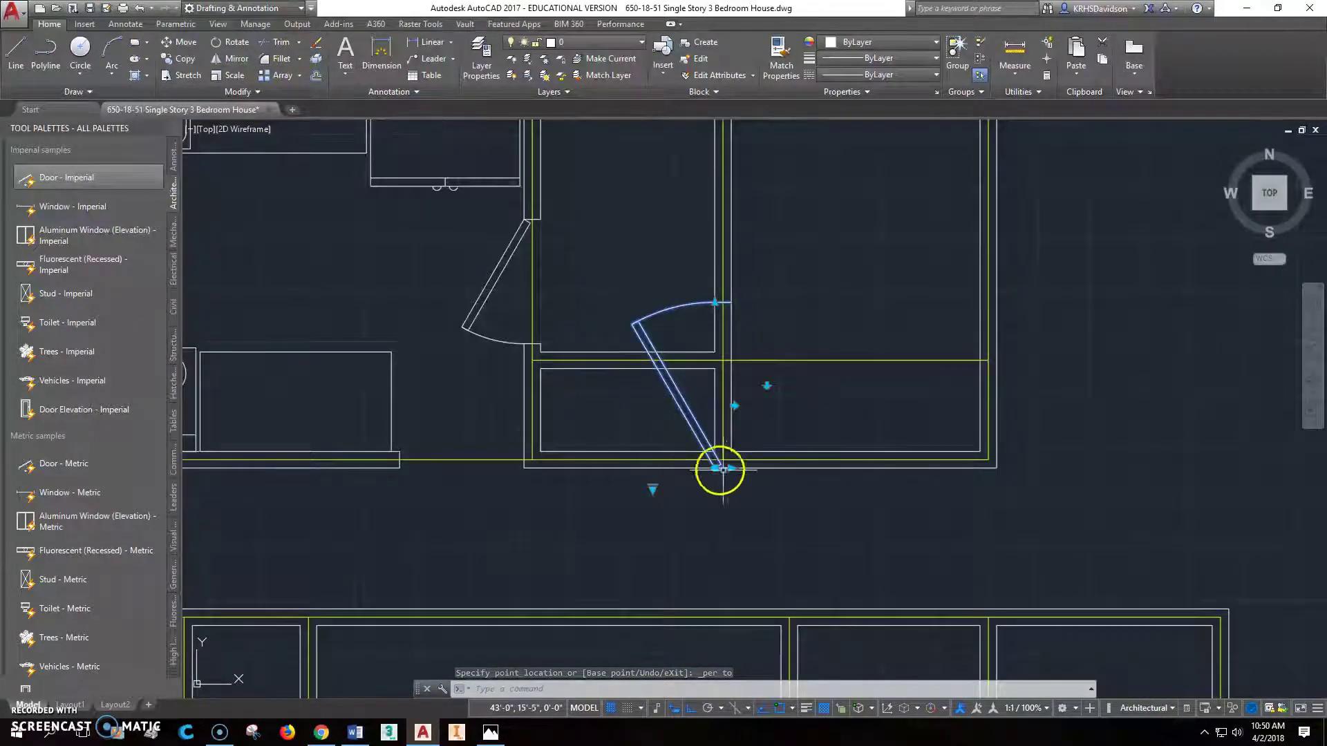
Rotate the second closet door 270° about its hinge so it swings outward below the wall.
{"action": "left_click", "coordinate": [232, 43]}
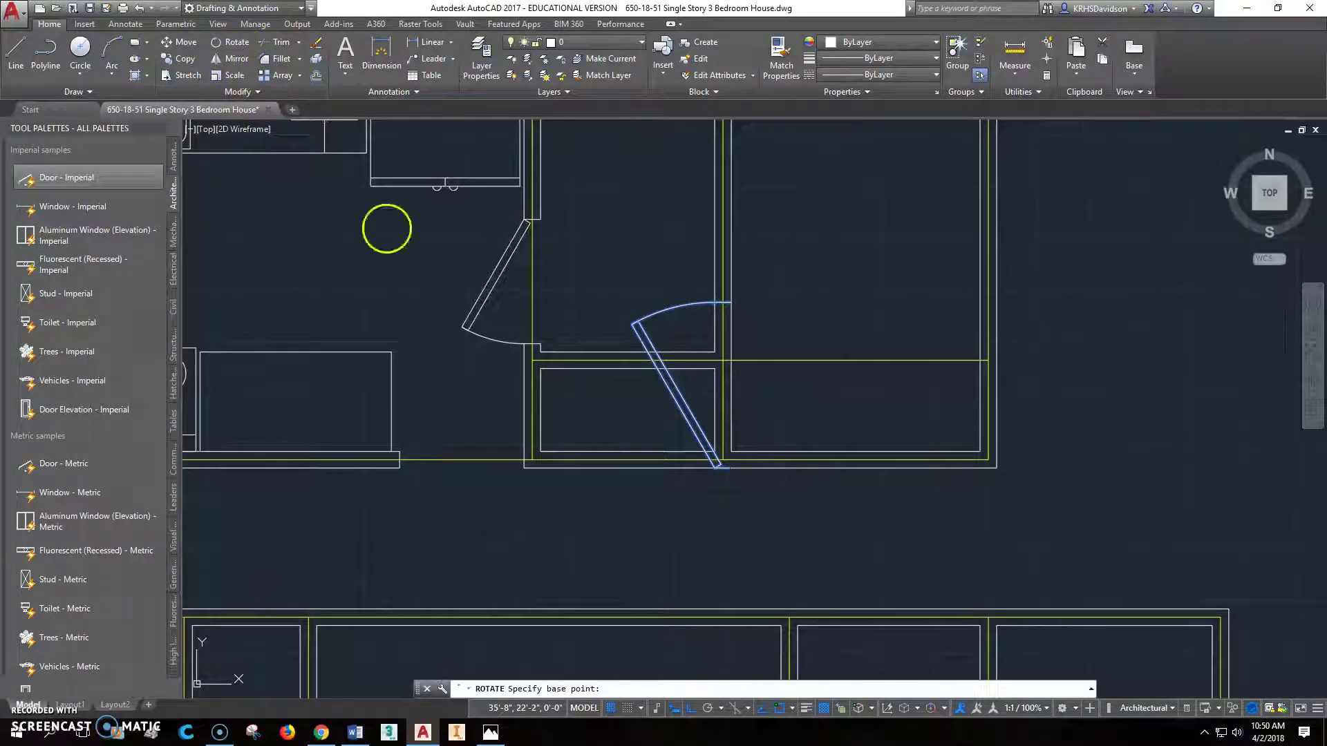
{"action": "left_click", "coordinate": [232, 42]}
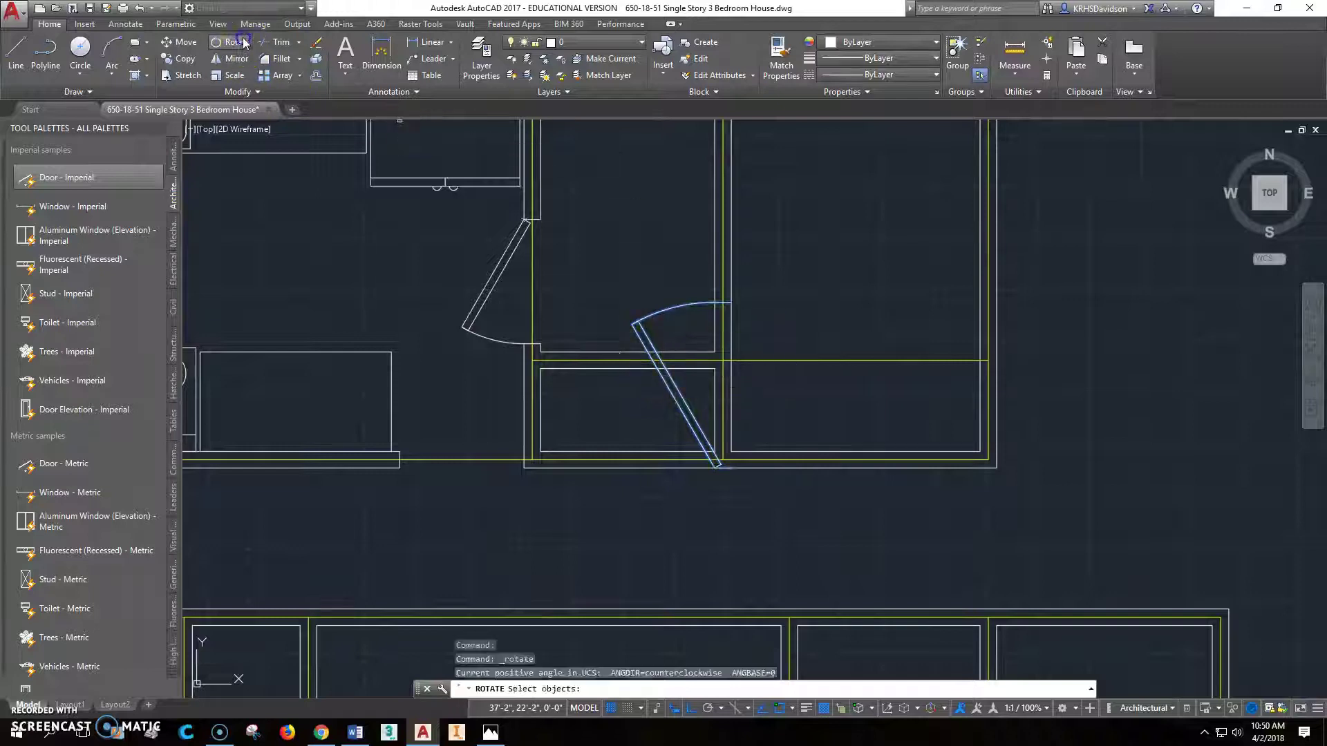
{"action": "left_click", "coordinate": [696, 402]}
{"action": "key", "text": "Return"}
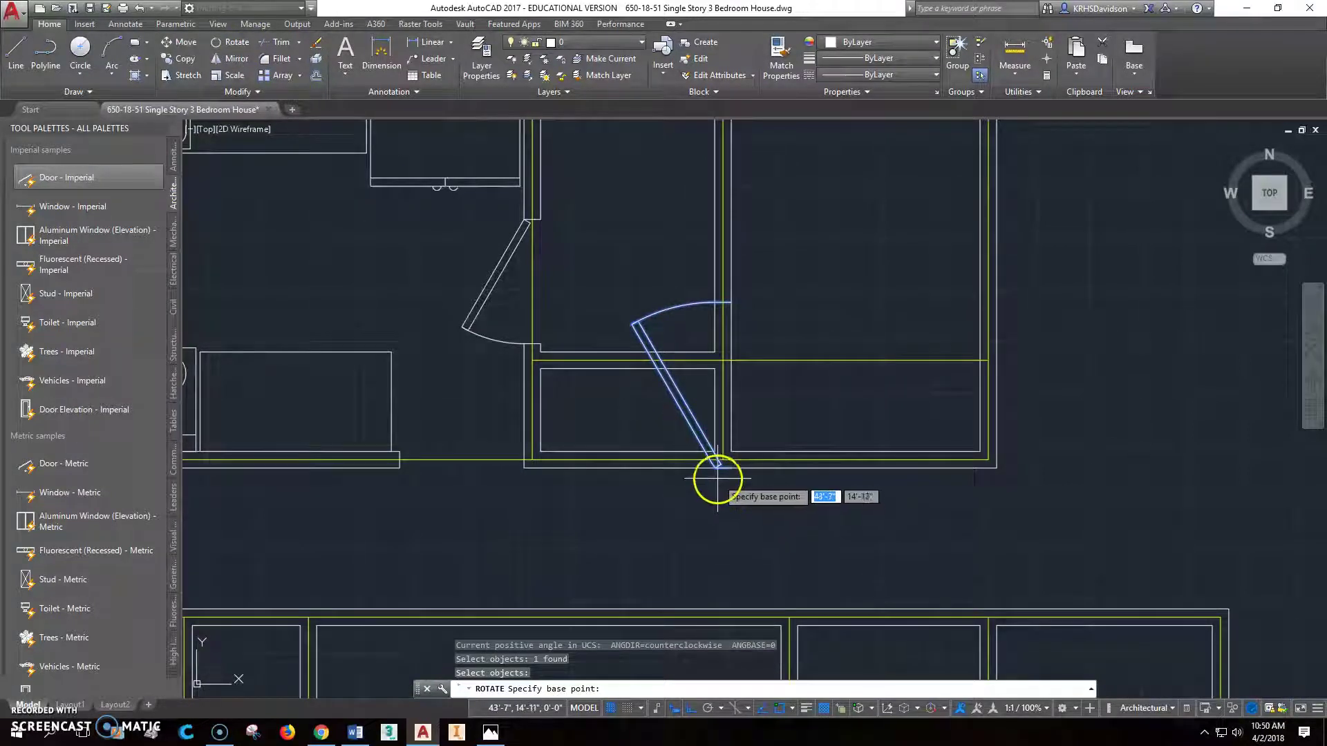
{"action": "left_click", "coordinate": [714, 470]}
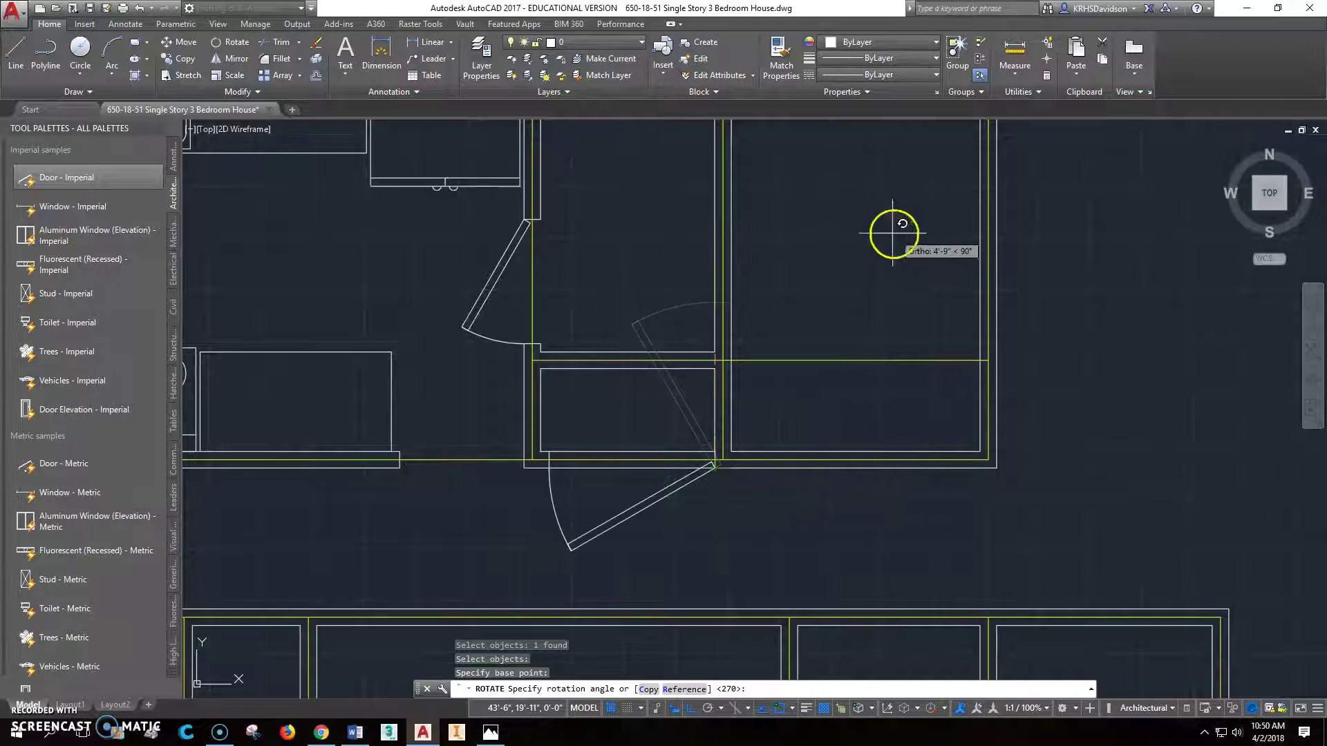
{"action": "scroll", "coordinate": [740, 465], "scroll_direction": "up", "scroll_amount": 2}
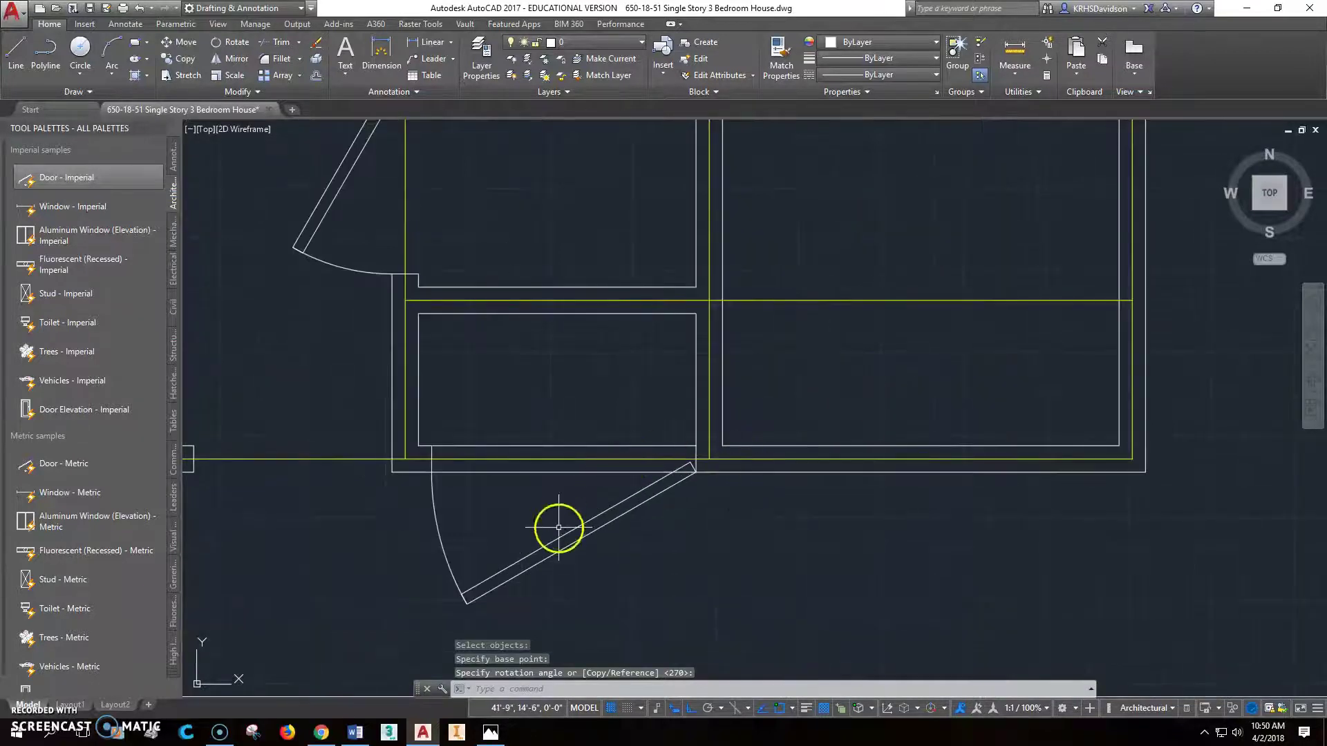
{"action": "left_click", "coordinate": [560, 474]}
{"action": "left_click", "coordinate": [586, 466]}
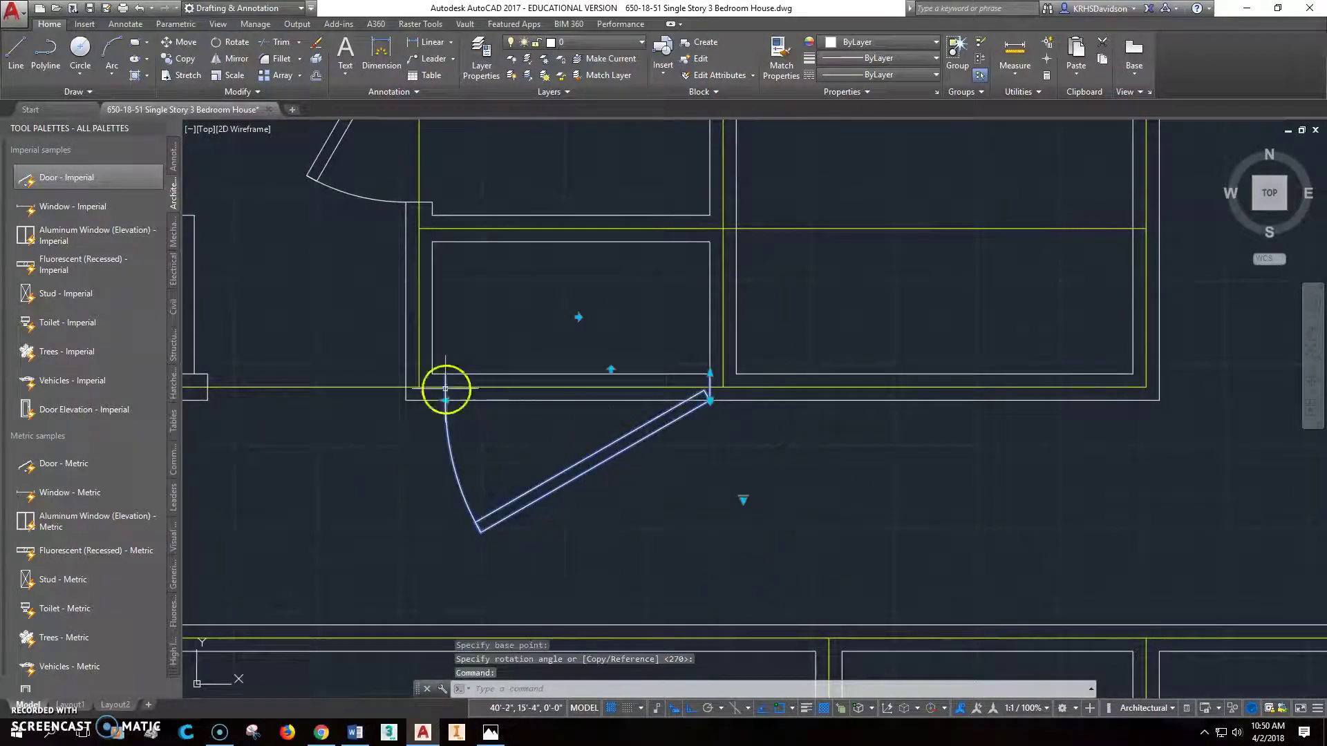
Narrow the closet door from 3'-4" to 2'-8" by dragging its hinge grip.
{"action": "left_click", "coordinate": [445, 399]}
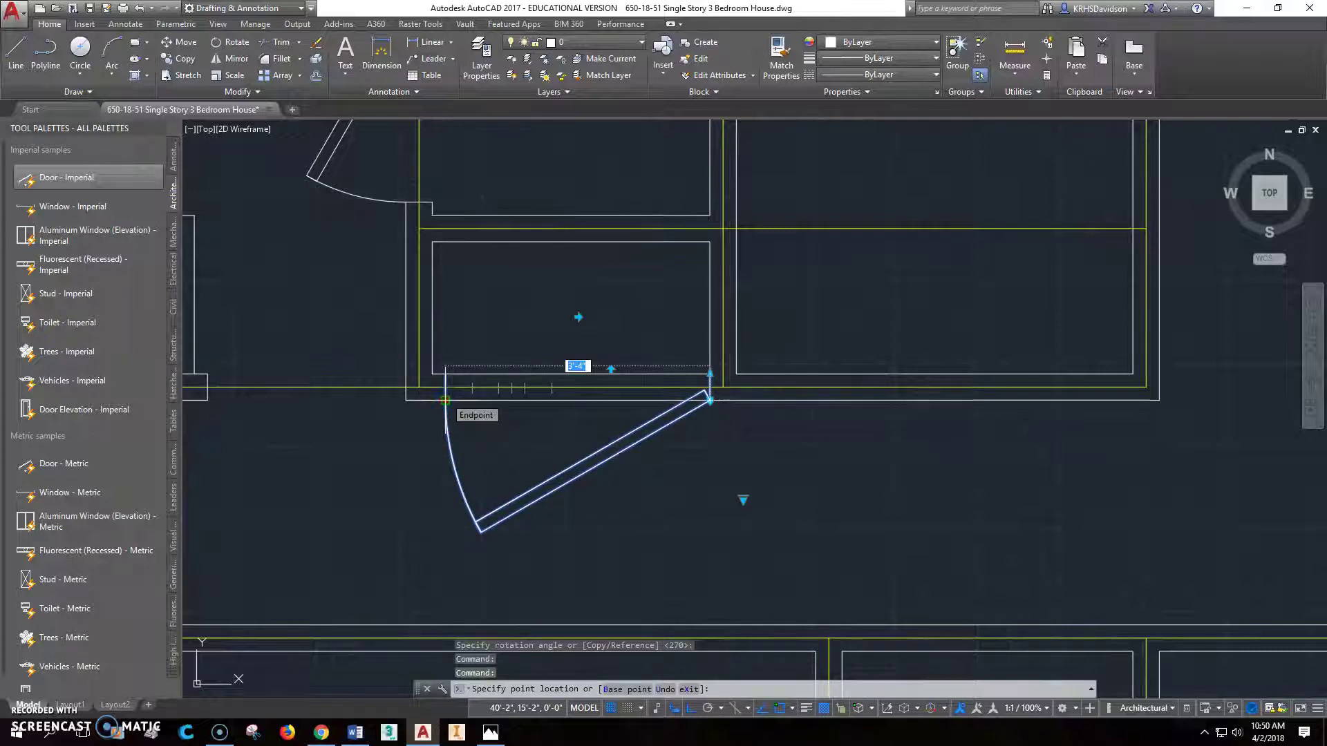
{"action": "left_click_drag", "start_coordinate": [446, 400], "coordinate": [510, 415]}
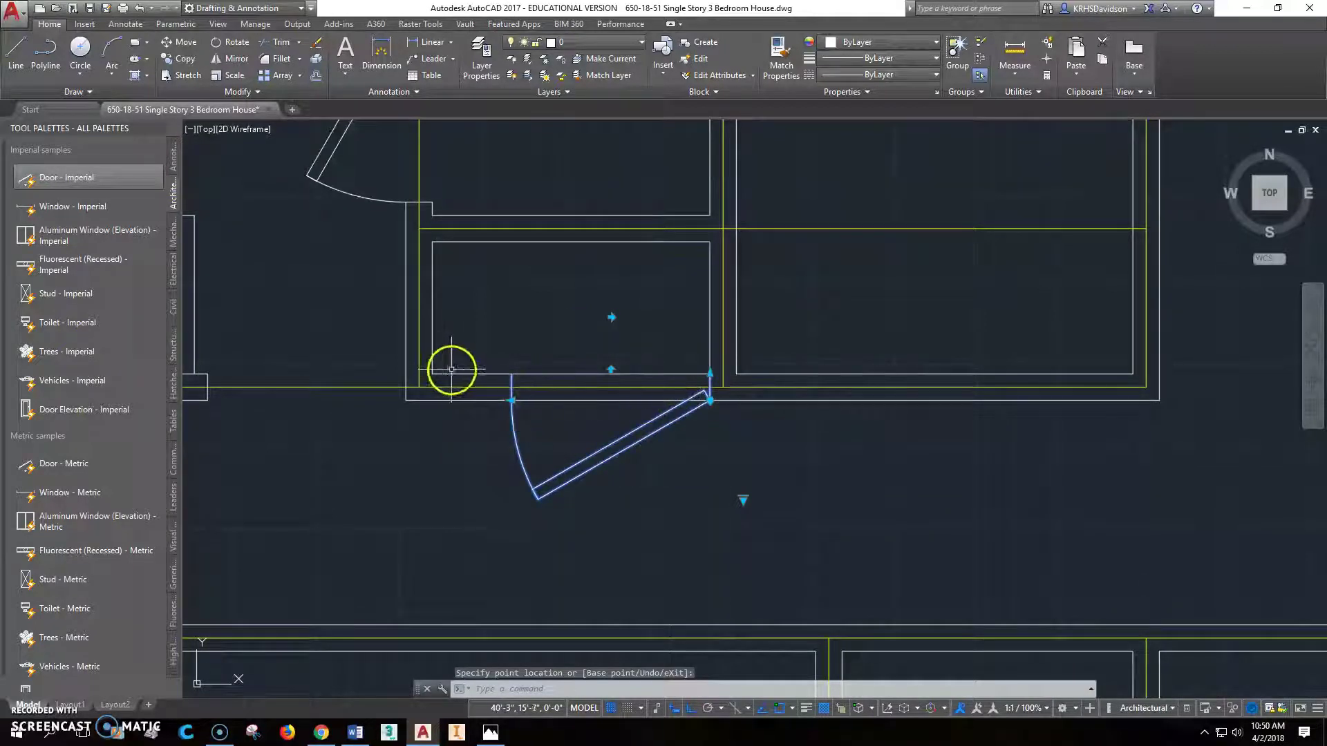
{"action": "key", "text": "Escape"}
{"action": "key", "text": "Escape"}
{"action": "scroll", "coordinate": [512, 376], "scroll_direction": "up", "scroll_amount": 2}
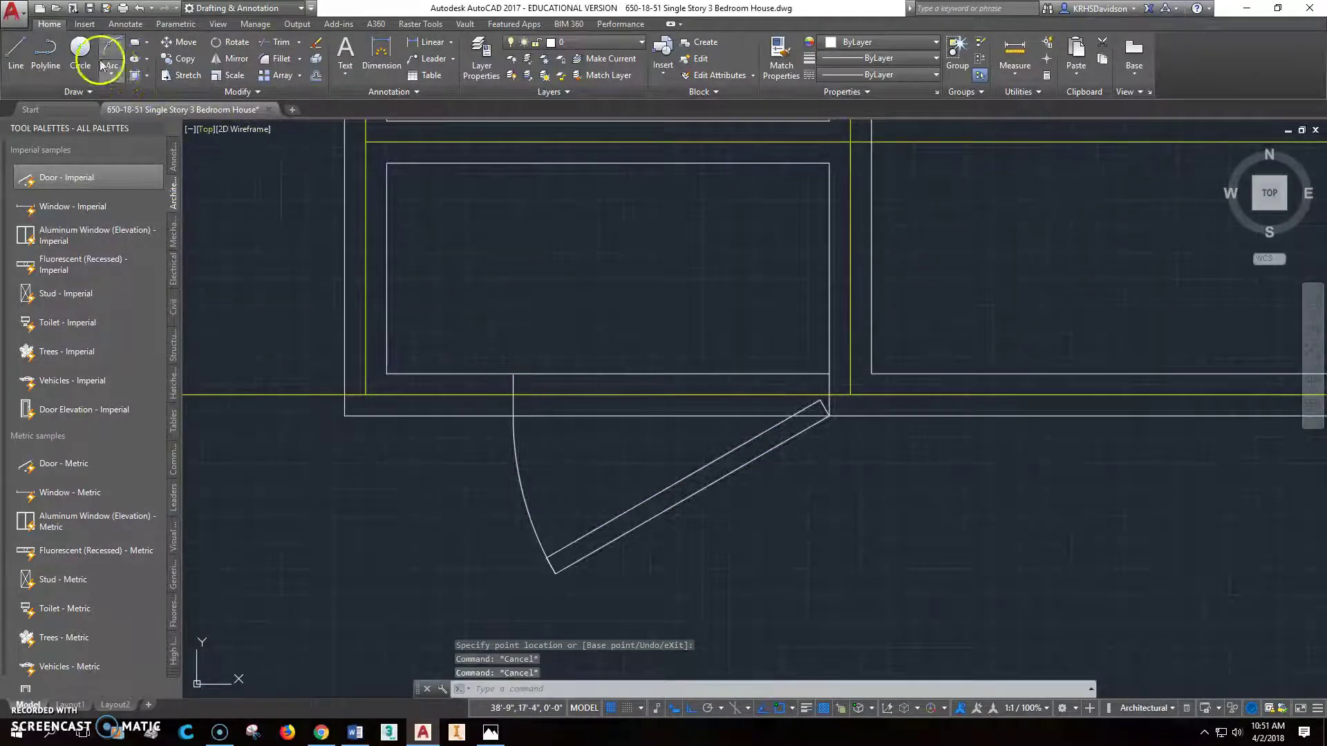
Measure with DIST the 1'-0" gap from the opening corner to the closet's inner wall.
{"action": "type", "text": "dist"}
{"action": "key", "text": "Return"}
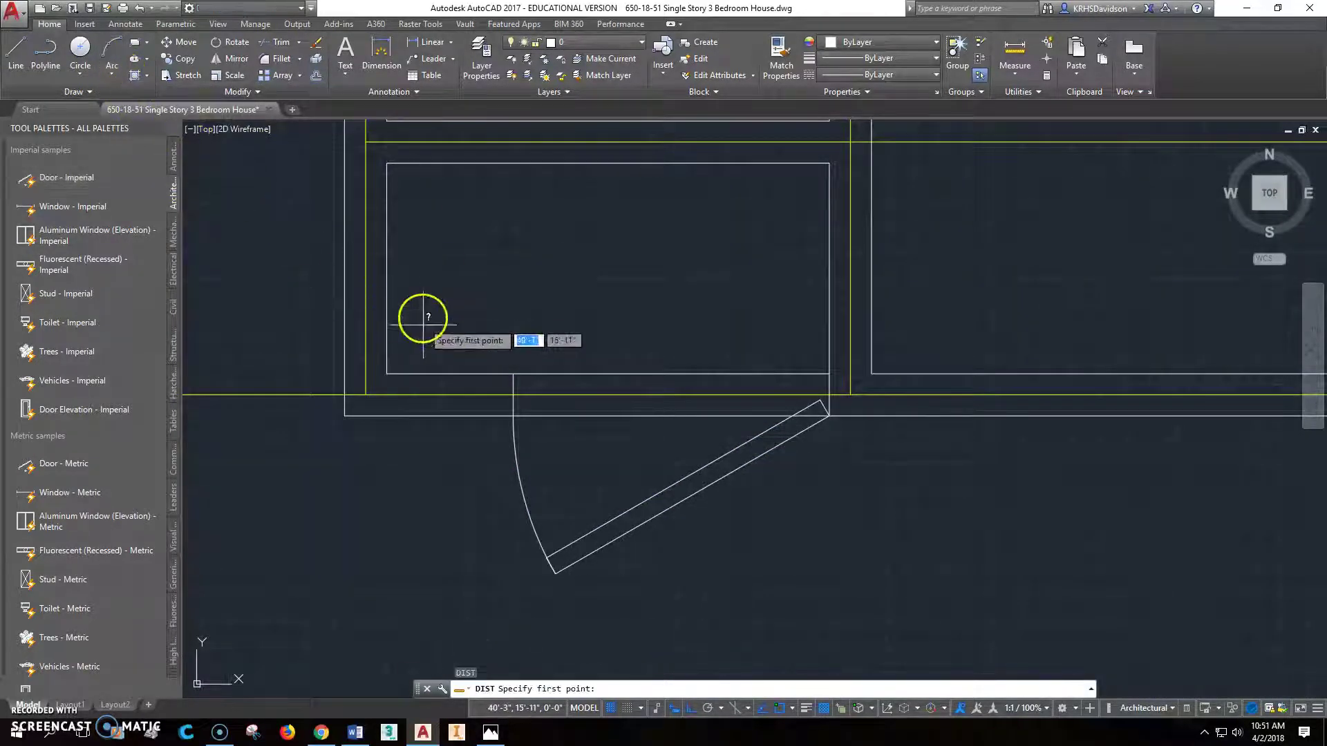
{"action": "left_click", "coordinate": [512, 374]}
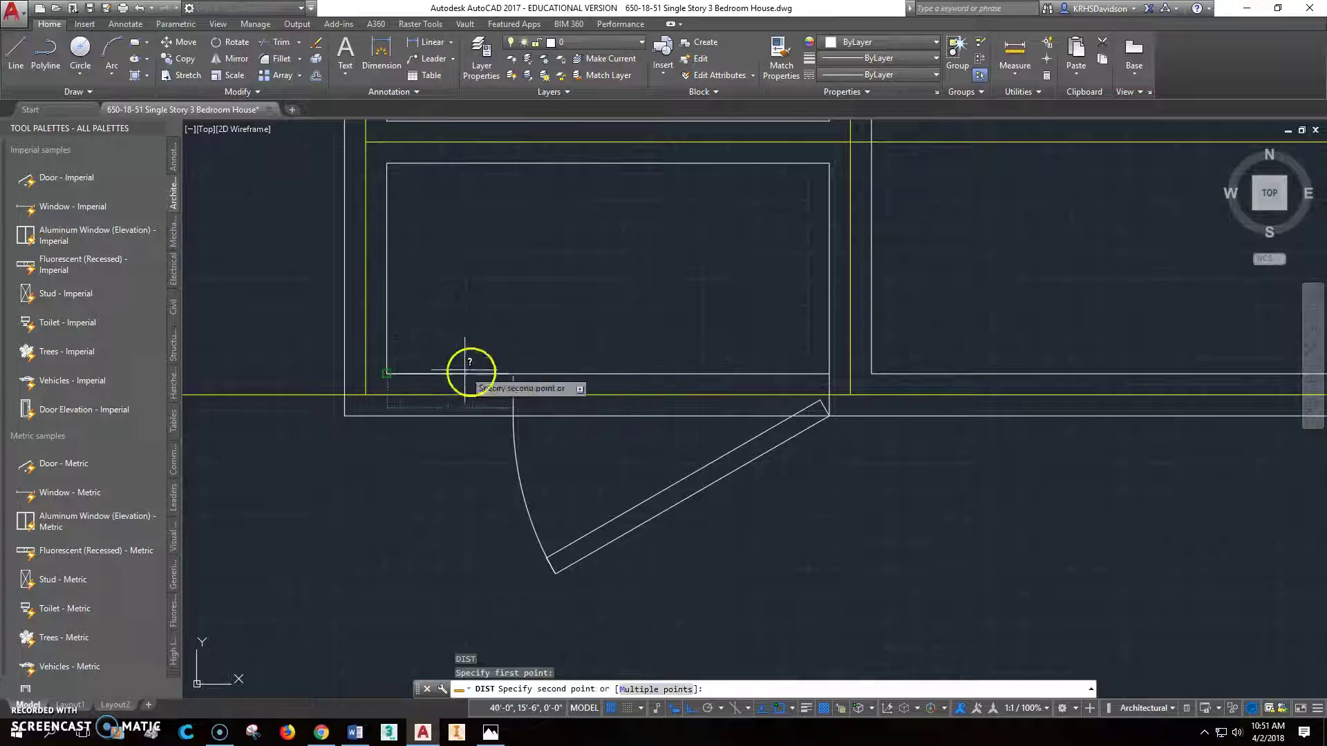
{"action": "left_click", "coordinate": [387, 373]}
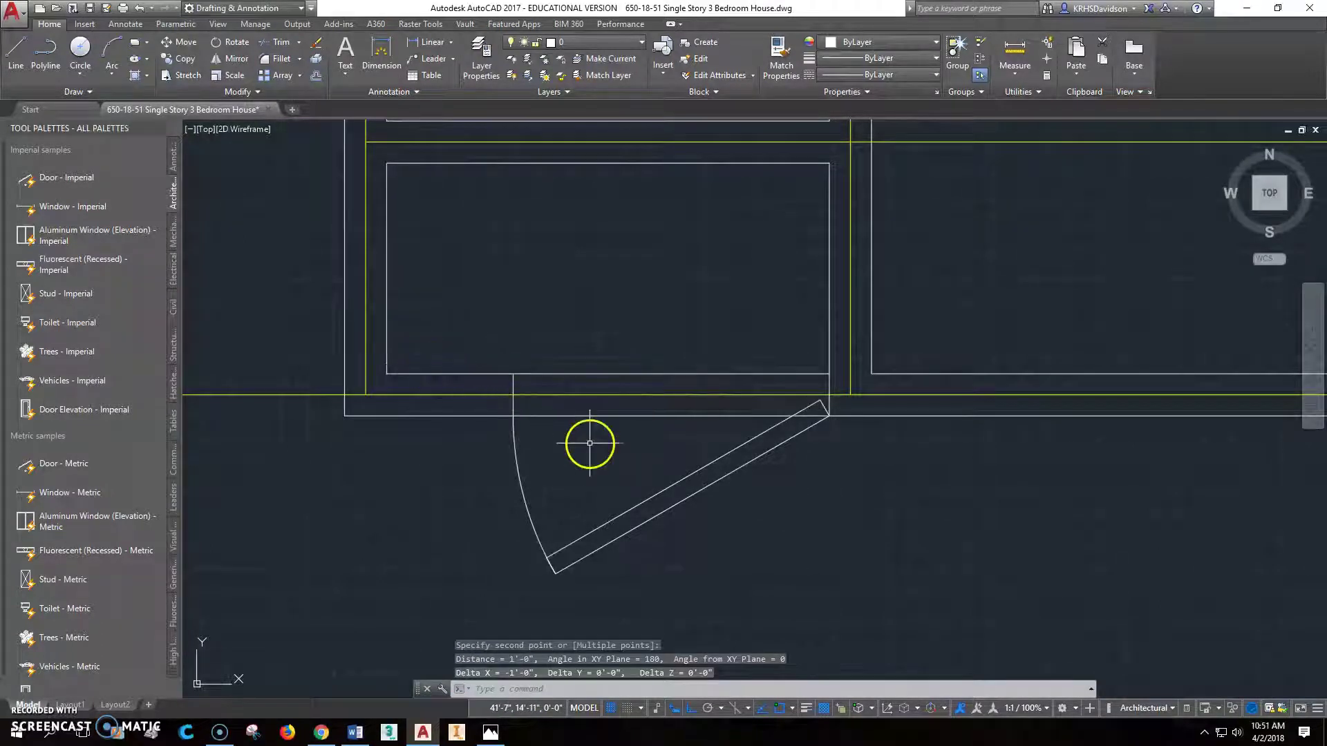
{"action": "key", "text": "Escape"}
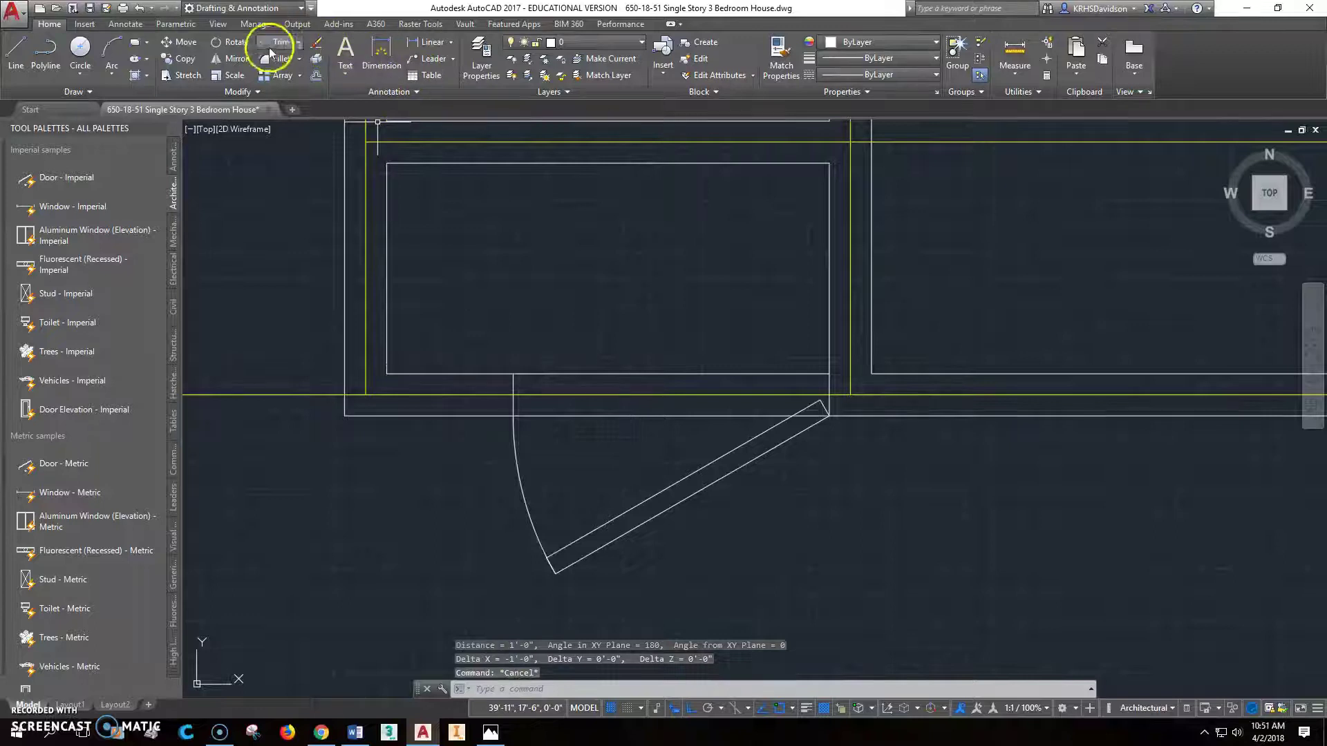
Move the second closet door 6 inches left to centre it in the opening.
{"action": "left_click", "coordinate": [181, 41]}
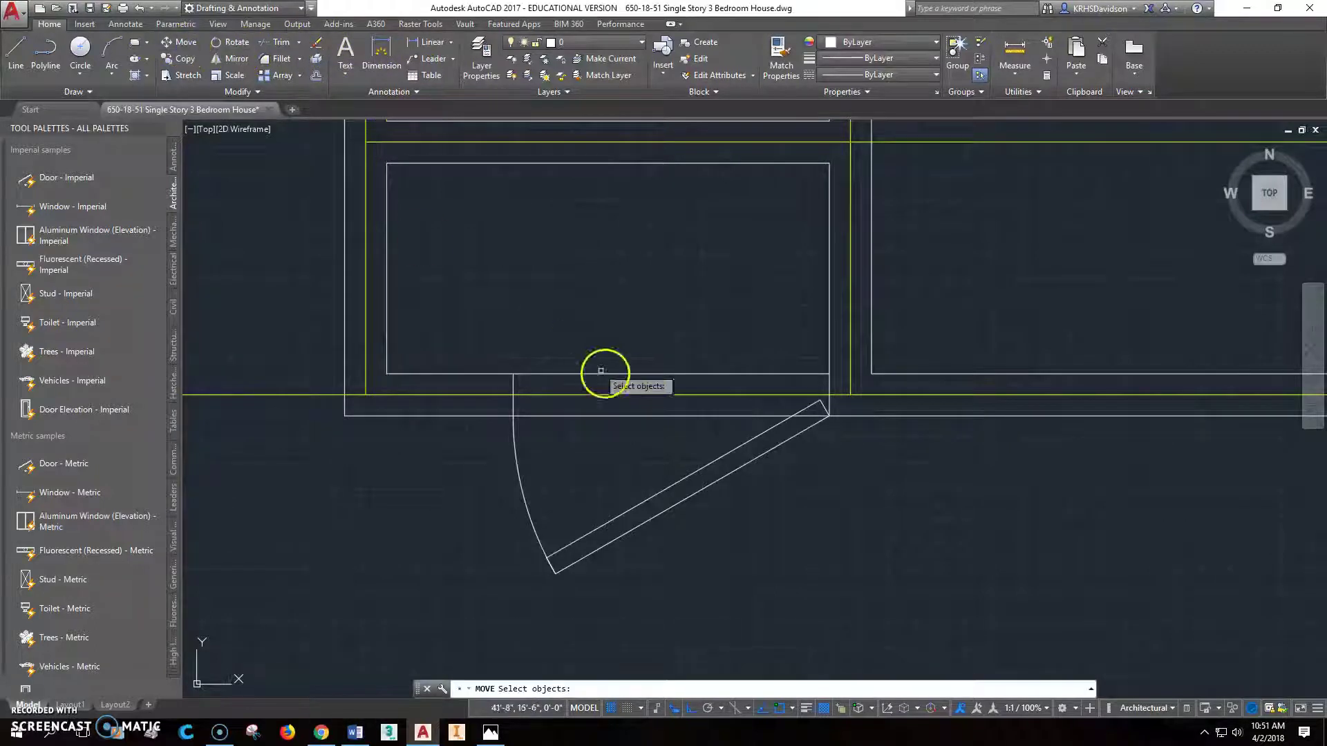
{"action": "left_click", "coordinate": [689, 475]}
{"action": "key", "text": "Return"}
{"action": "left_click", "coordinate": [685, 465]}
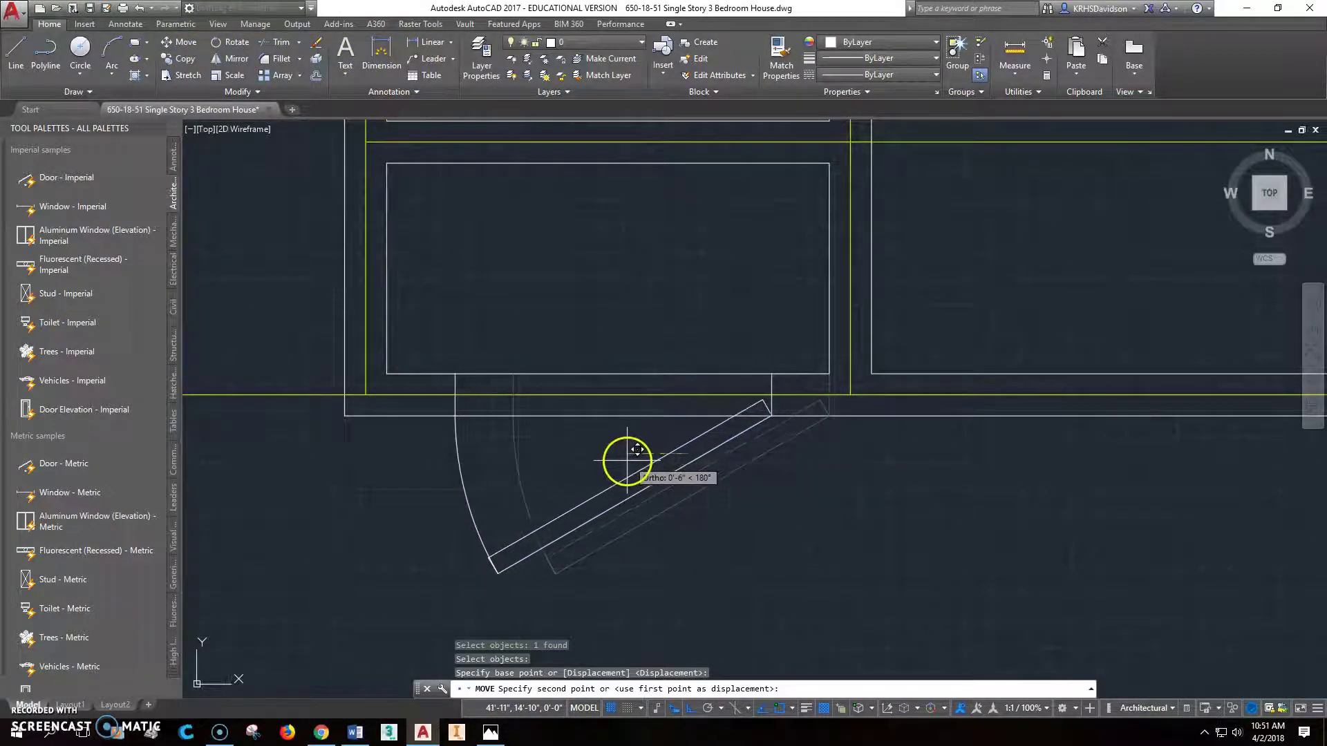
{"action": "type", "text": "6"}
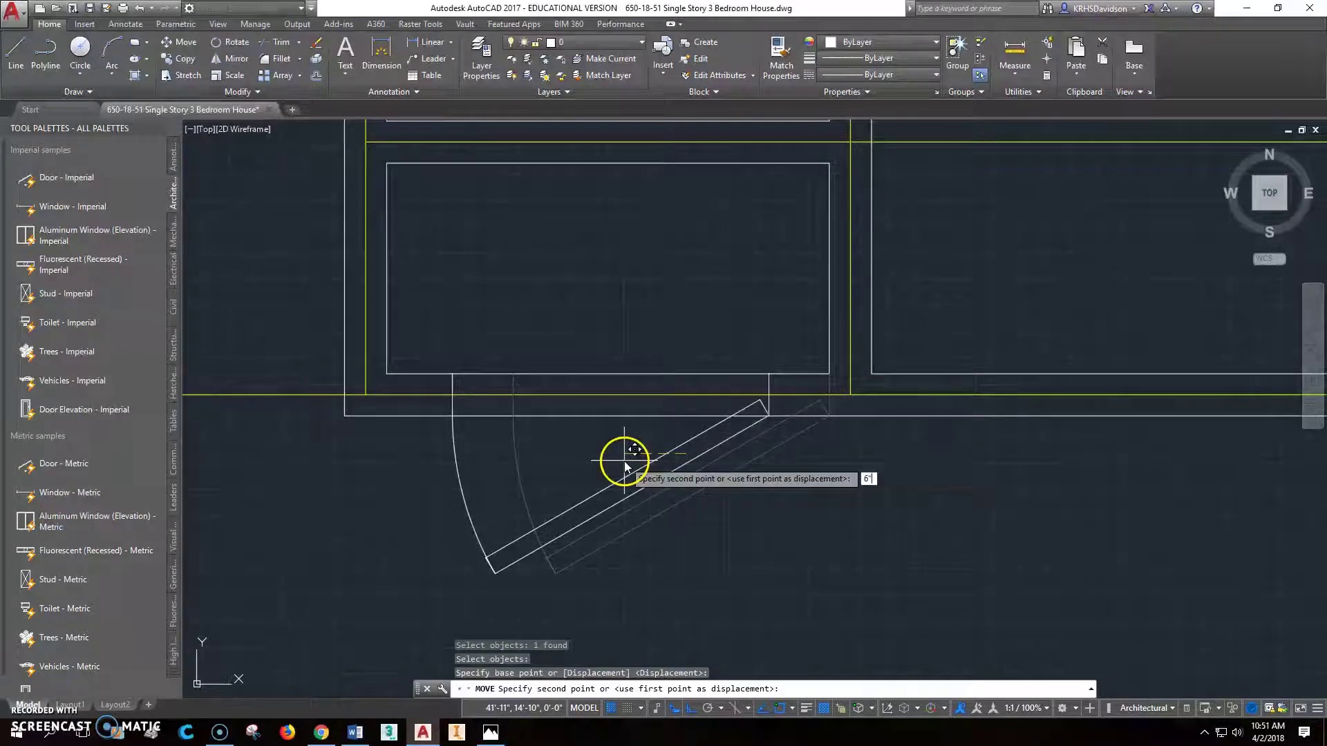
{"action": "key", "text": "Return"}
{"action": "scroll", "coordinate": [737, 452], "scroll_direction": "down", "scroll_amount": 5}
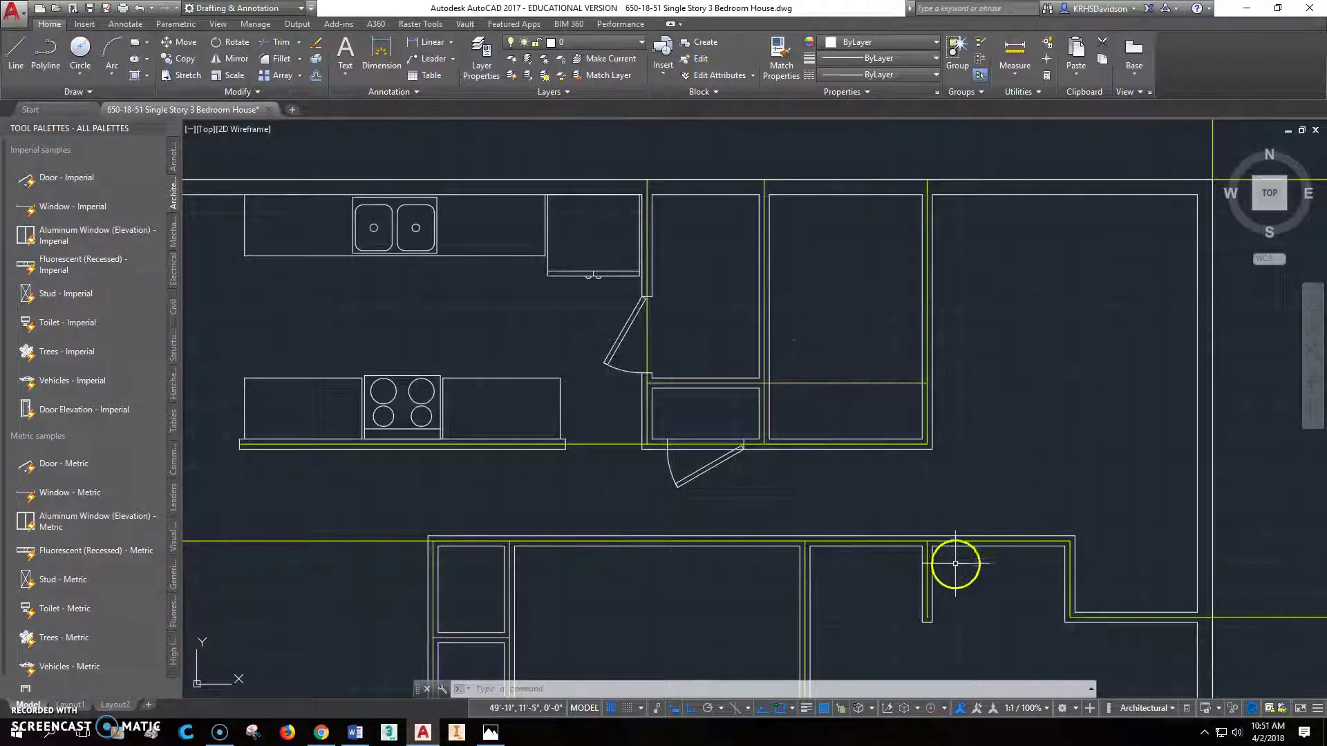
Flip the closet door until it hinges on the left jamb with its arc reaching the right jamb.
{"action": "scroll", "coordinate": [706, 483], "scroll_direction": "up", "scroll_amount": 4}
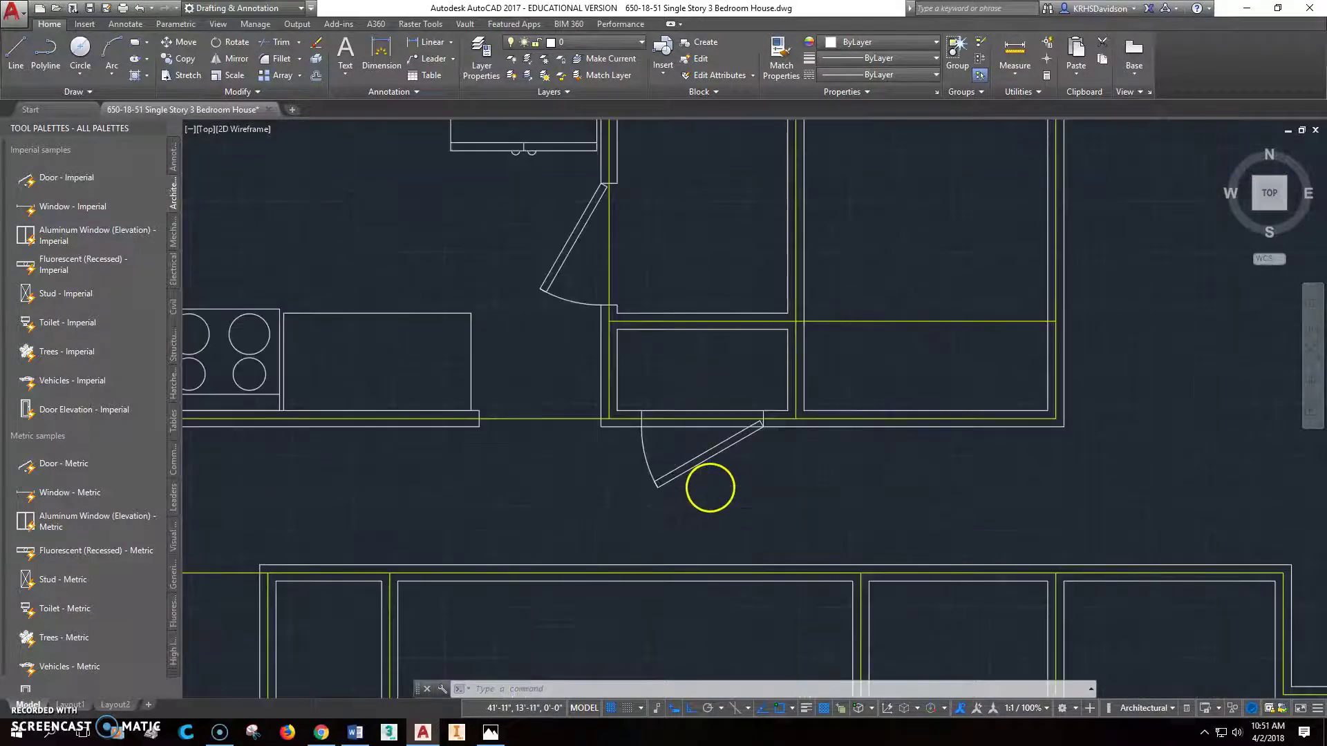
{"action": "left_click", "coordinate": [714, 447]}
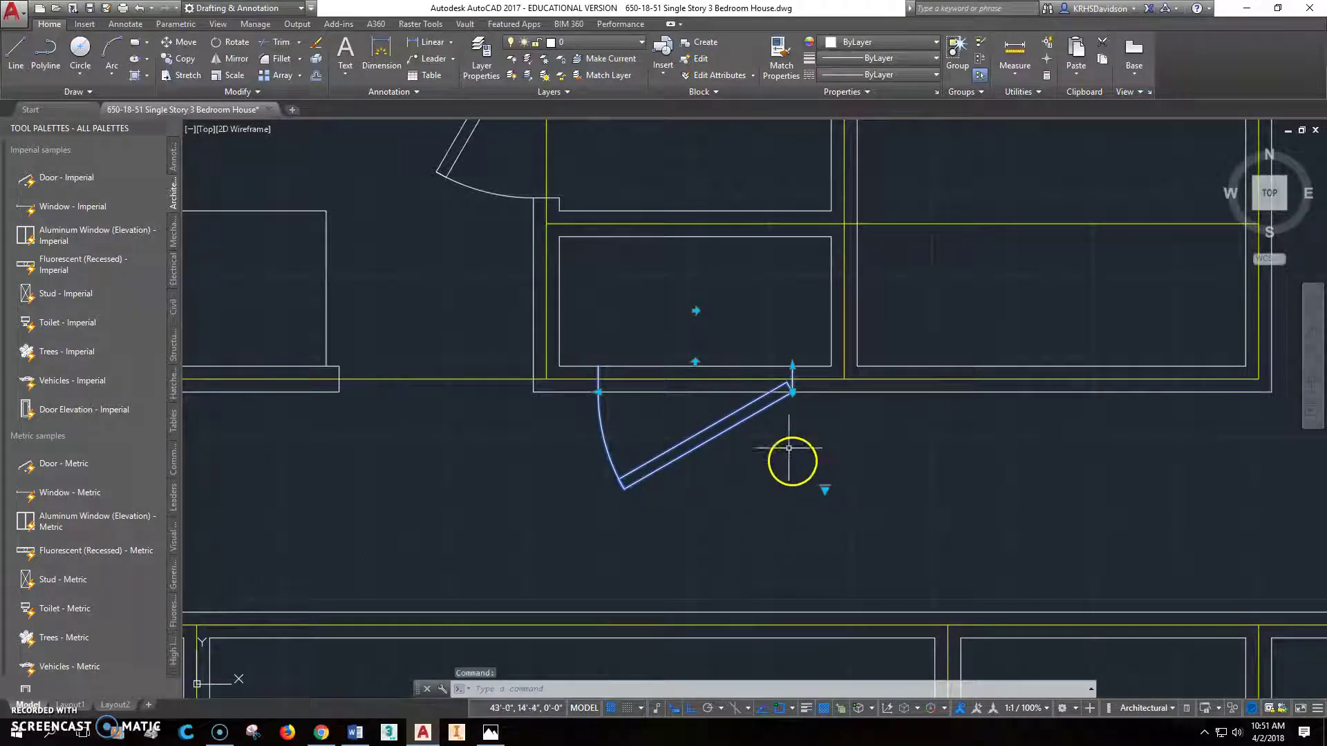
{"action": "left_click", "coordinate": [695, 312]}
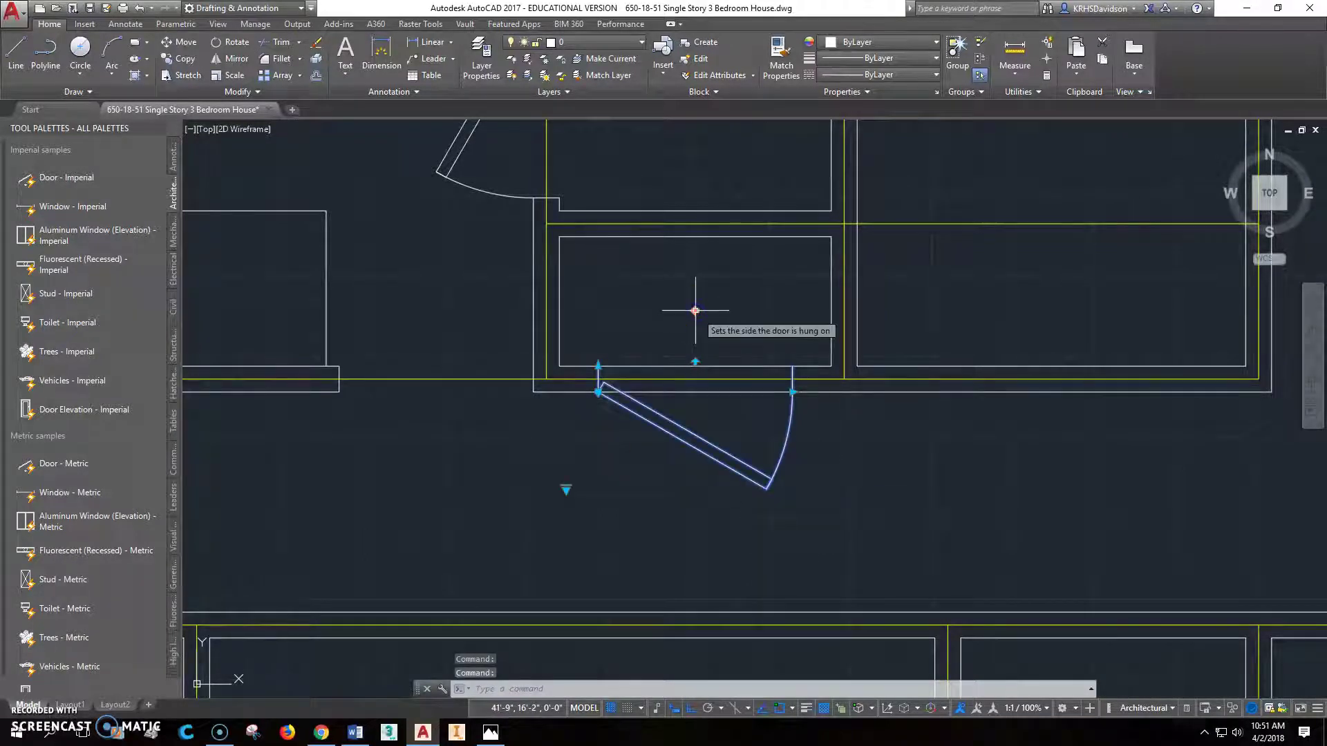
{"action": "left_click", "coordinate": [695, 310]}
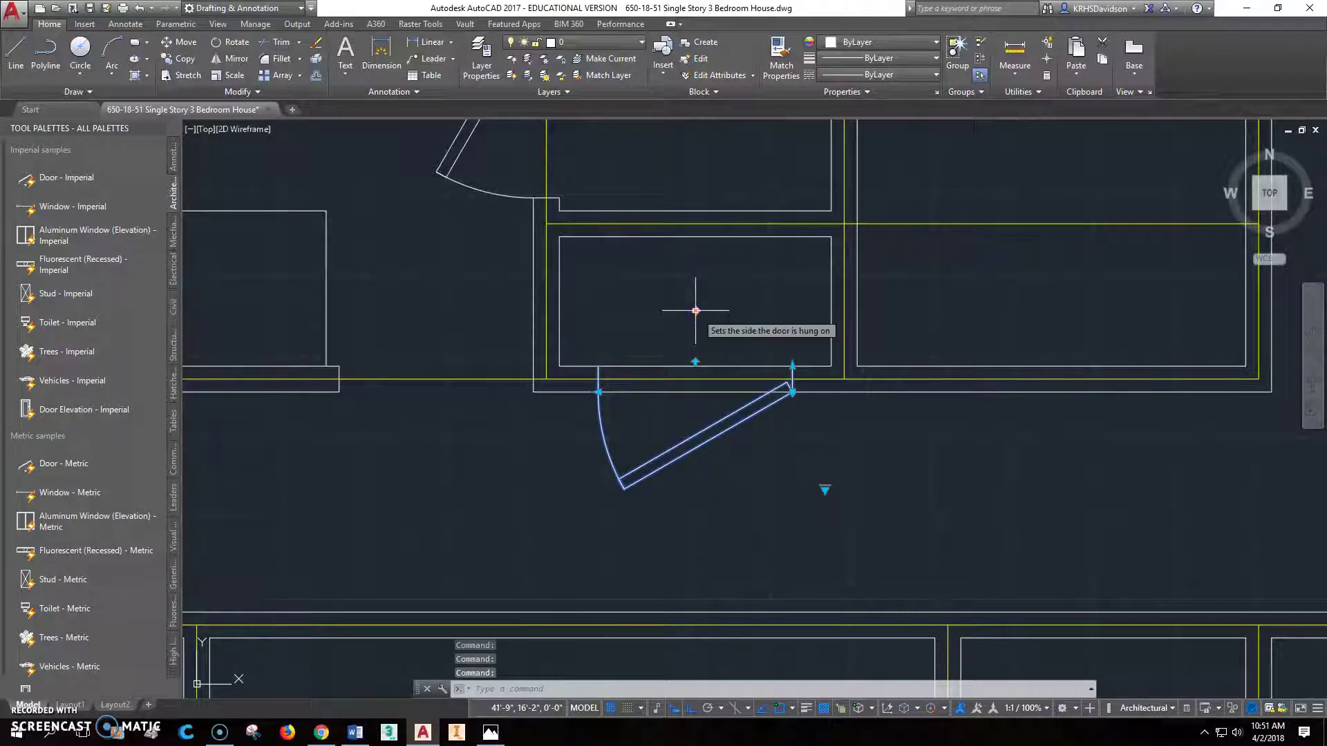
{"action": "left_click", "coordinate": [695, 311]}
{"action": "left_click", "coordinate": [715, 487]}
{"action": "left_click", "coordinate": [701, 409]}
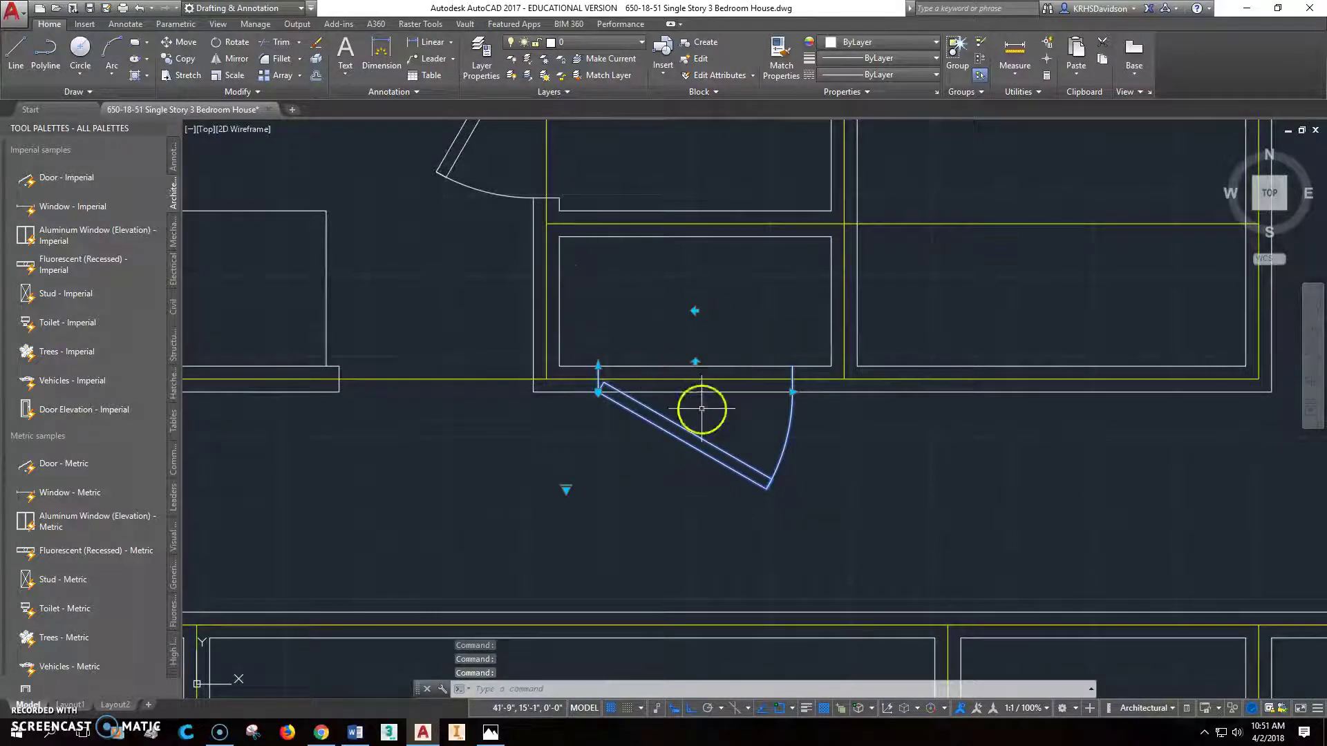
Try trimming the closet wall with the door as the cutting edge, then cancel the failed trim.
{"action": "left_click", "coordinate": [288, 43]}
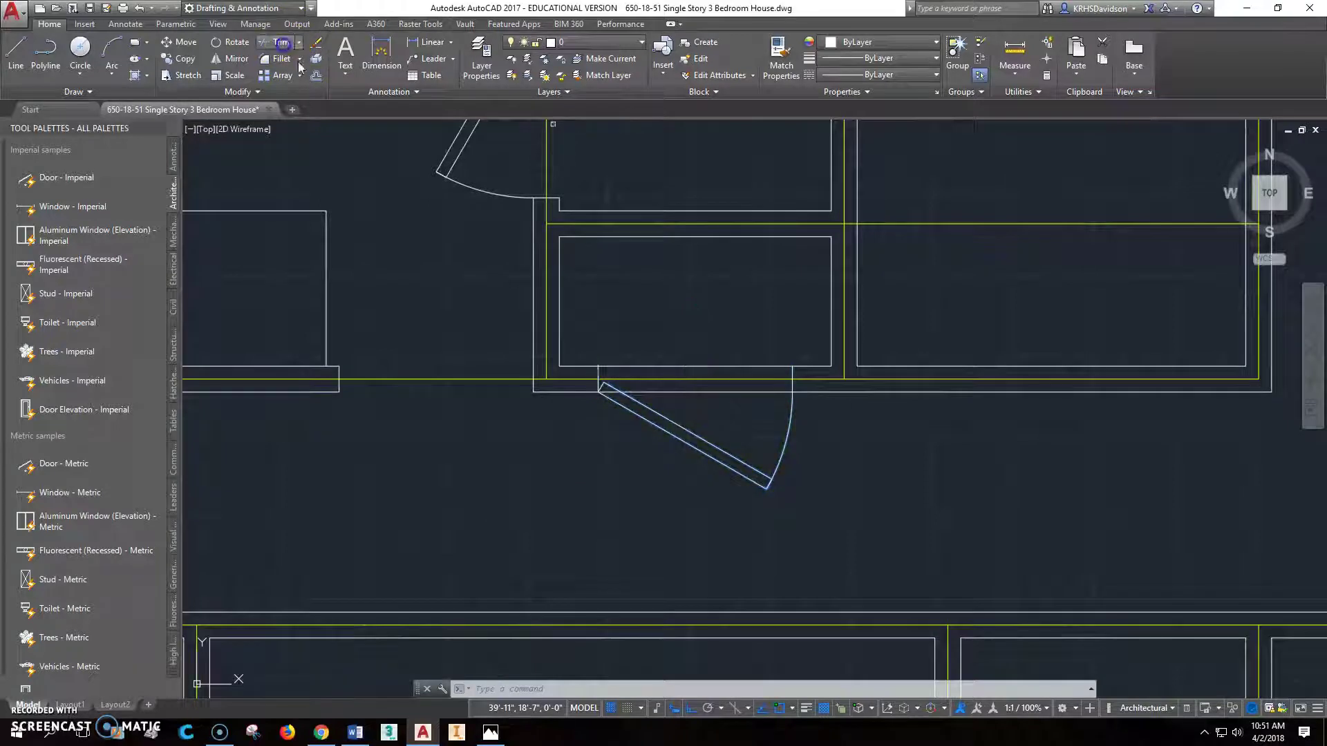
{"action": "left_click", "coordinate": [613, 394]}
{"action": "right_click", "coordinate": [602, 370]}
{"action": "left_click", "coordinate": [770, 376]}
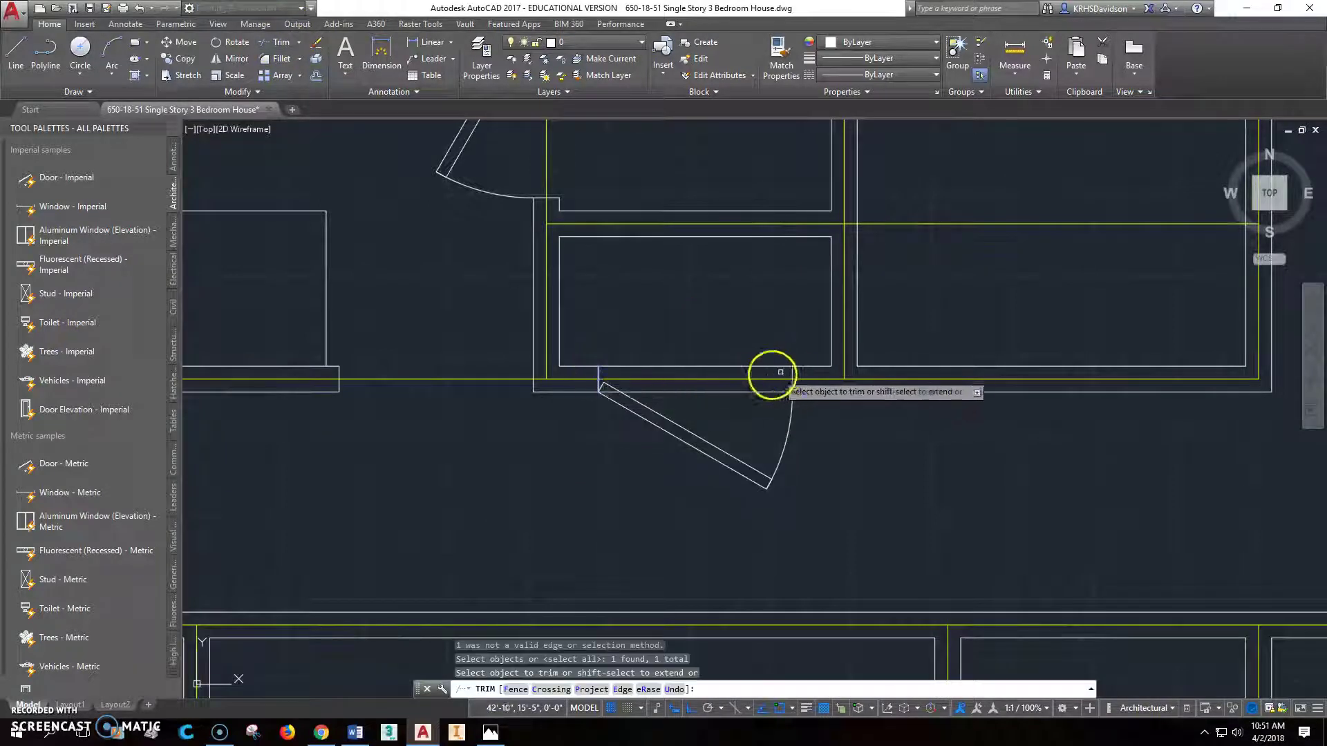
{"action": "left_click", "coordinate": [794, 370]}
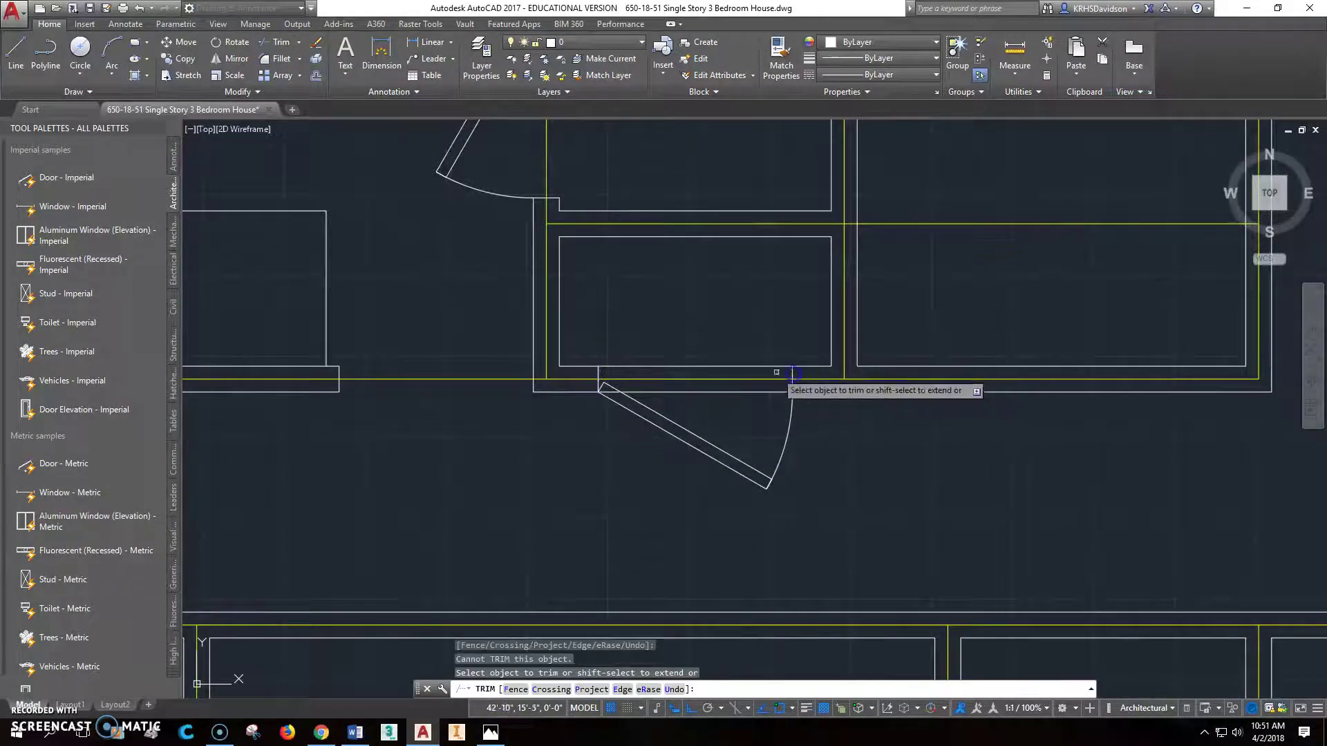
{"action": "right_click", "coordinate": [762, 377]}
{"action": "left_click", "coordinate": [743, 382]}
{"action": "key", "text": "Escape"}
{"action": "scroll", "coordinate": [734, 471], "scroll_direction": "up", "scroll_amount": 4}
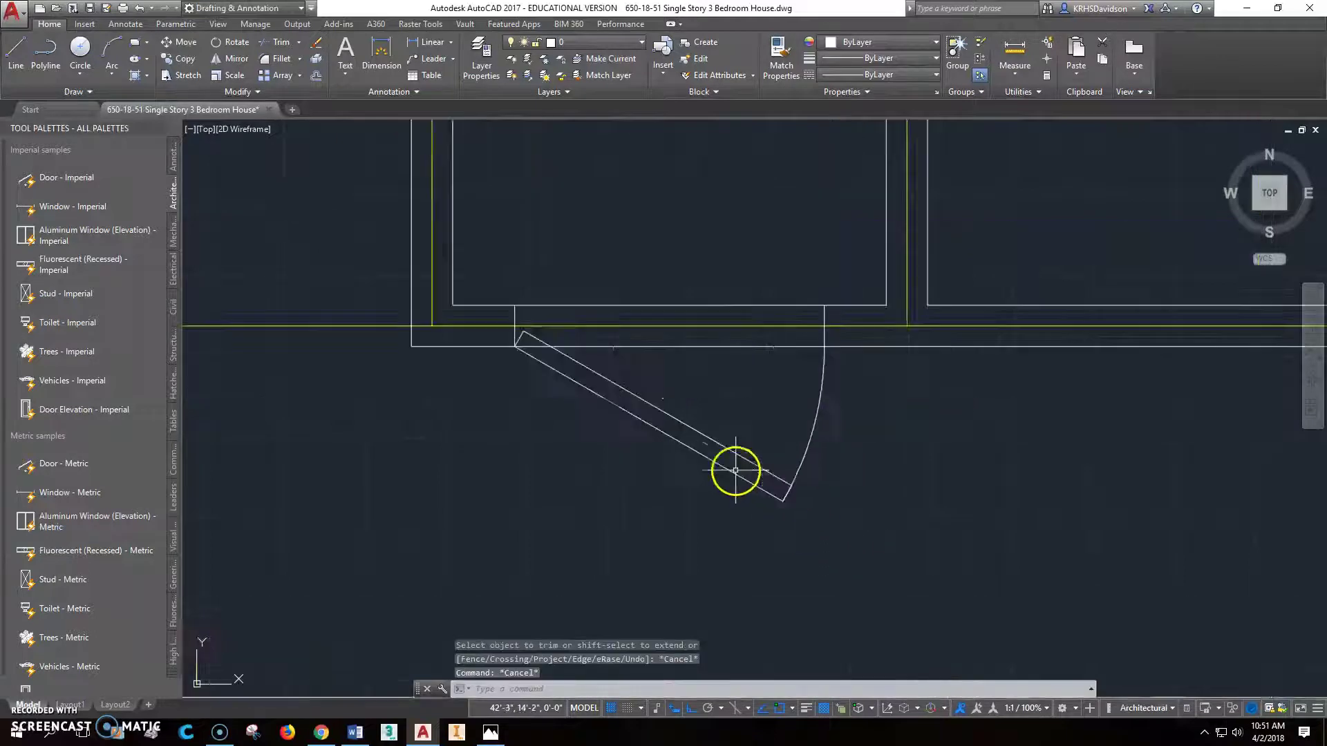
Trim the upper and lower wall lines between the left and right door jambs.
{"action": "left_click", "coordinate": [282, 50]}
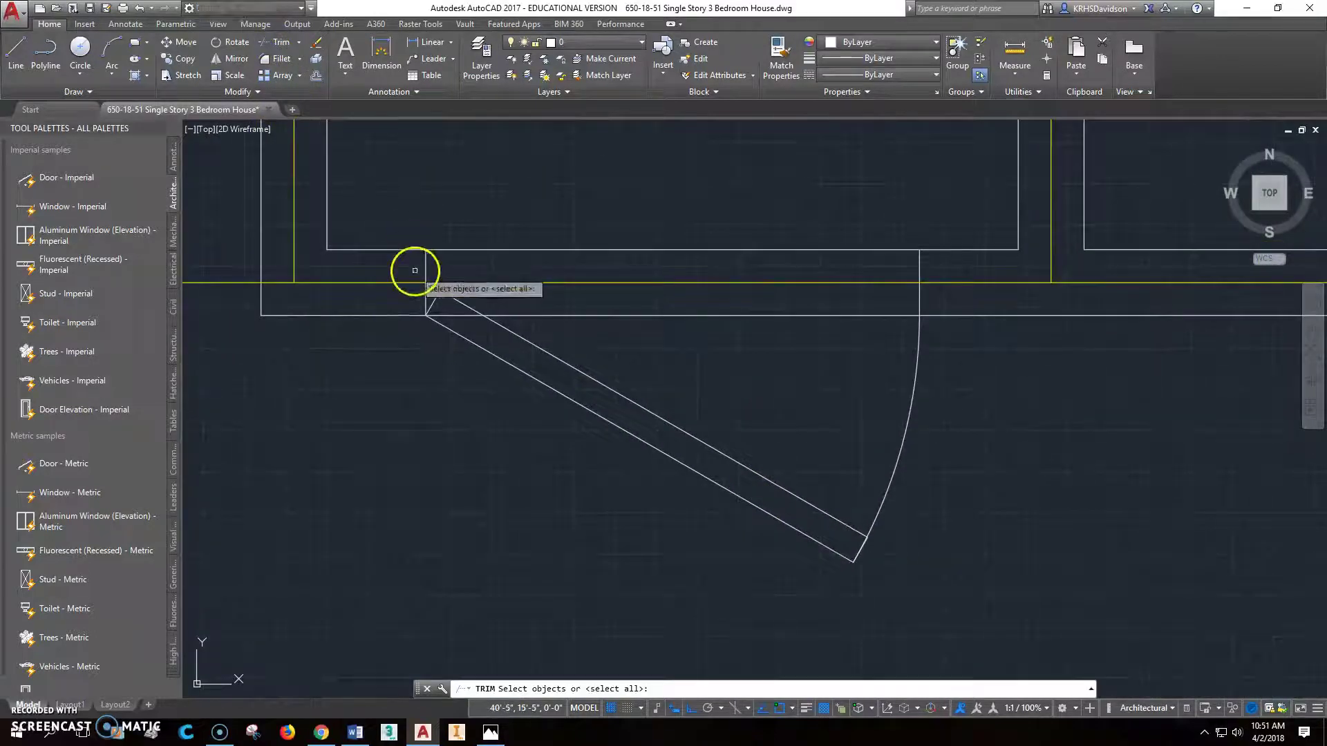
{"action": "left_click", "coordinate": [426, 274]}
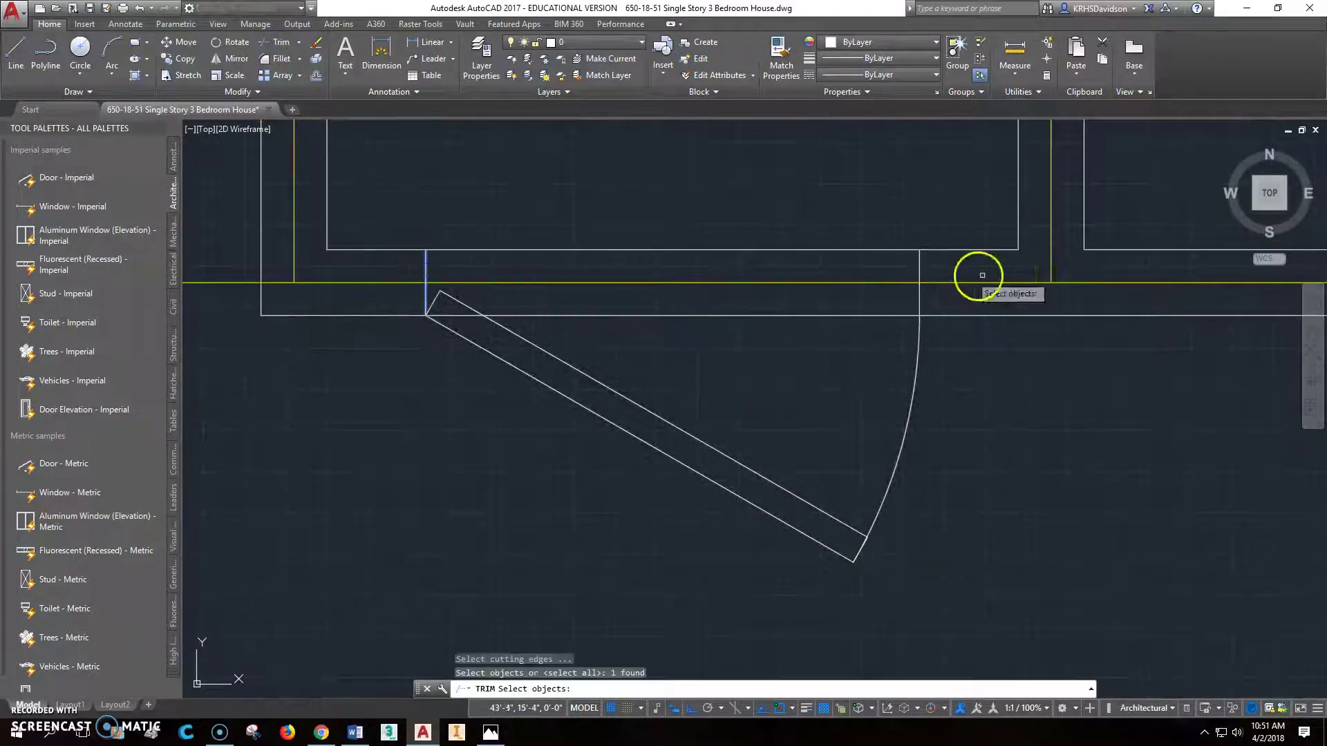
{"action": "left_click", "coordinate": [919, 264]}
{"action": "key", "text": "Return"}
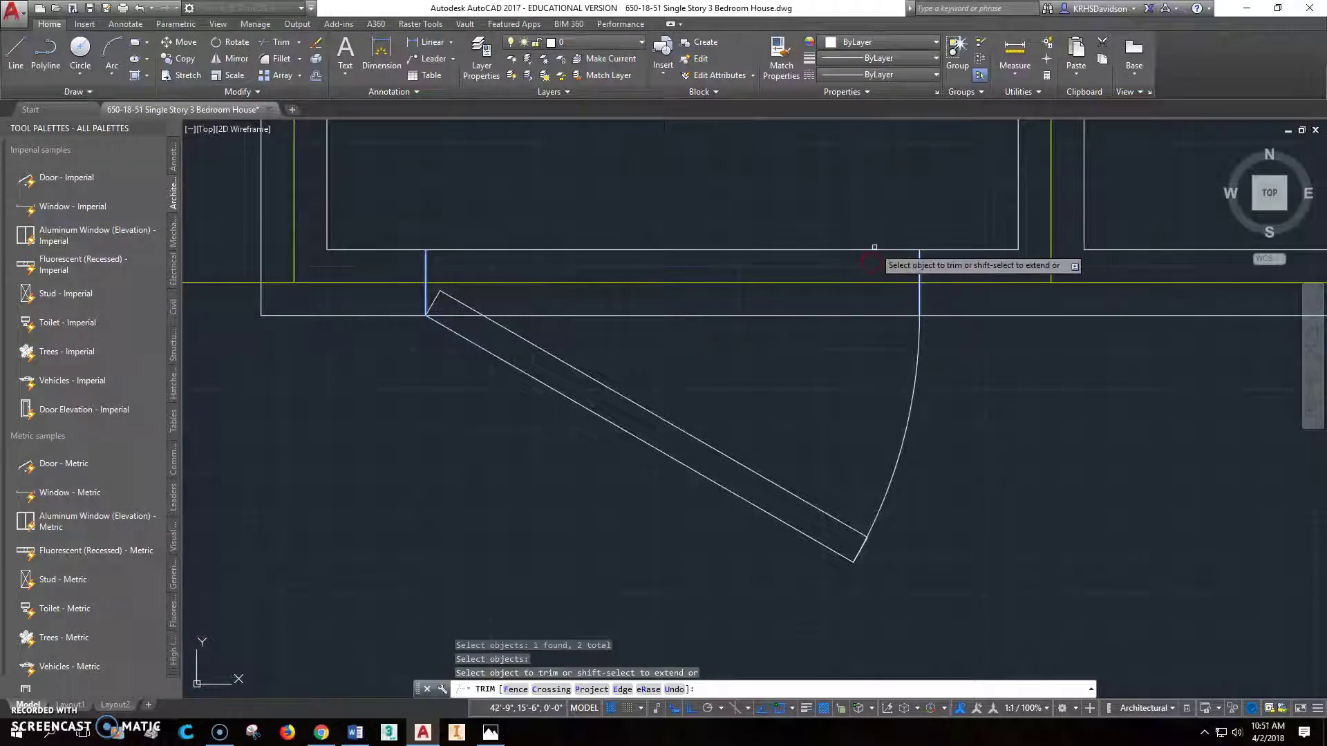
{"action": "left_click", "coordinate": [869, 249]}
{"action": "left_click", "coordinate": [865, 315]}
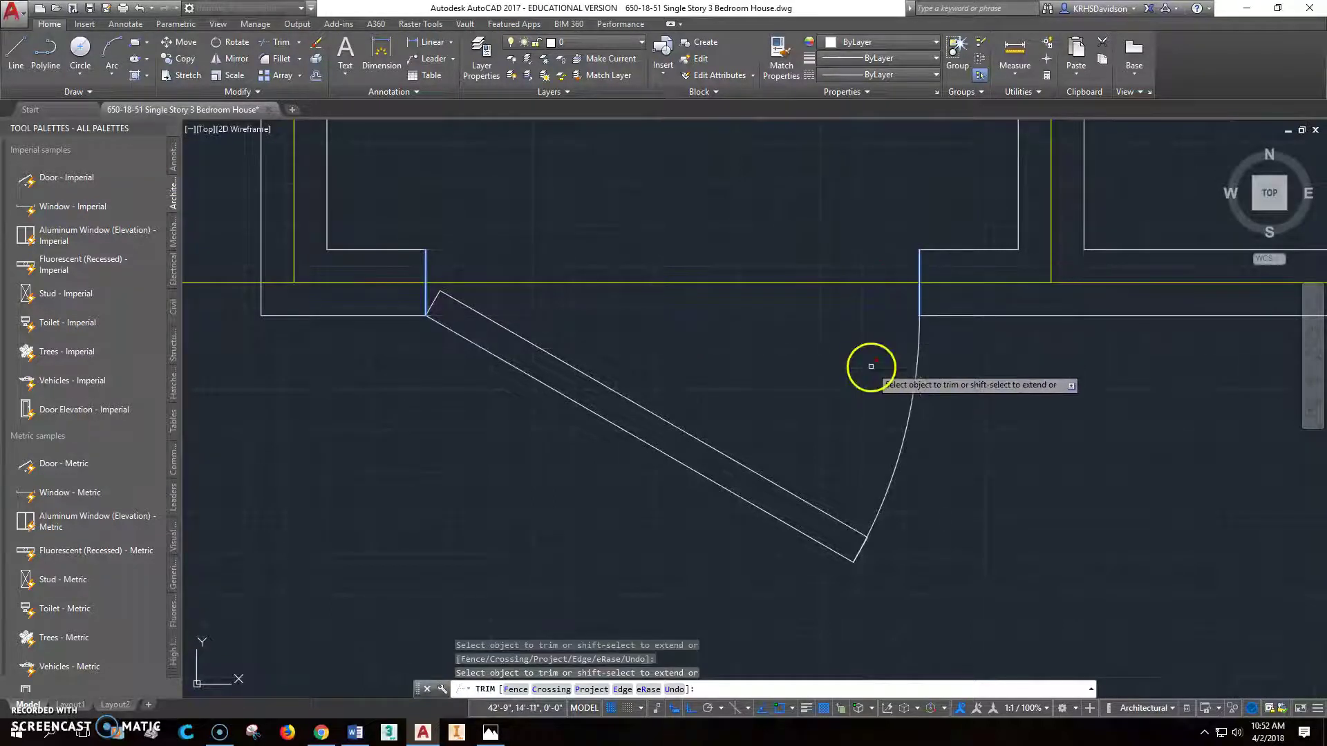
{"action": "key", "text": "Escape"}
{"action": "scroll", "coordinate": [852, 380], "scroll_direction": "up", "scroll_amount": 3}
{"action": "scroll", "coordinate": [913, 355], "scroll_direction": "down", "scroll_amount": 3}
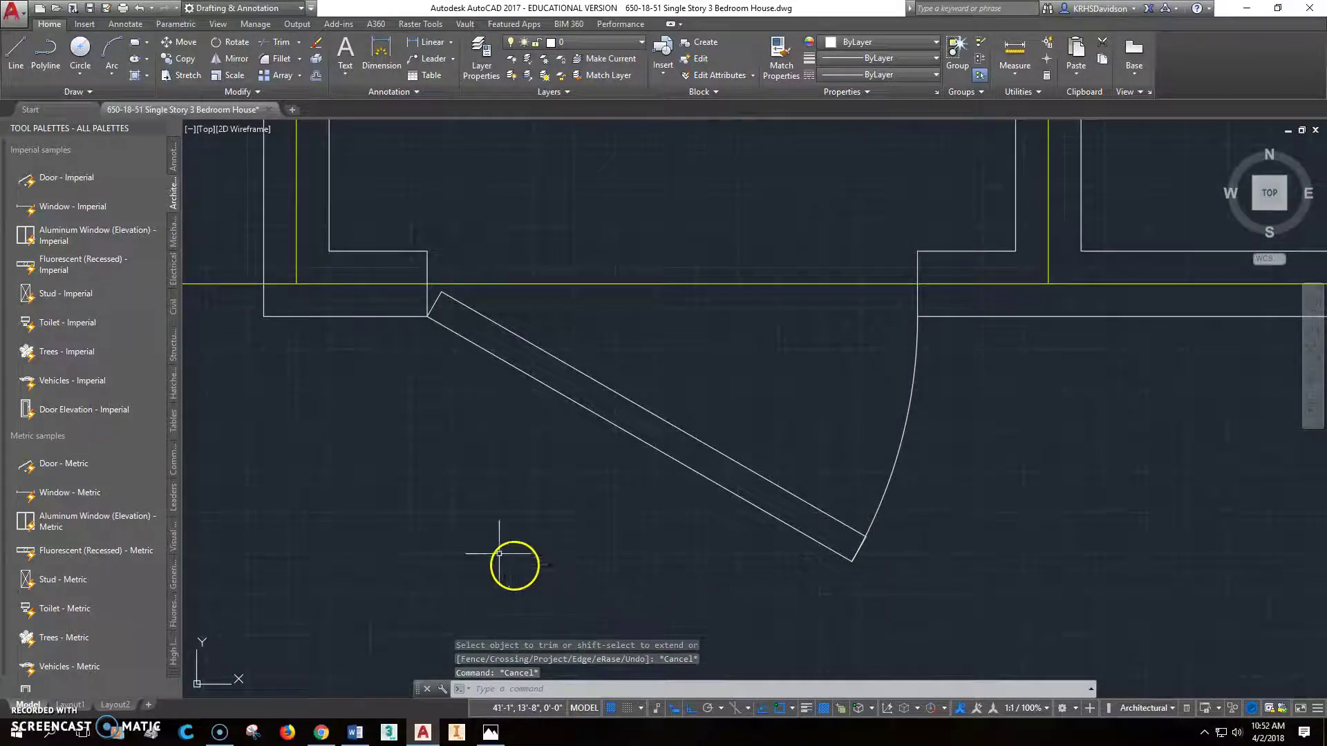
{"action": "scroll", "coordinate": [535, 553], "scroll_direction": "up", "scroll_amount": 2}
{"action": "scroll", "coordinate": [533, 554], "scroll_direction": "down", "scroll_amount": 2}
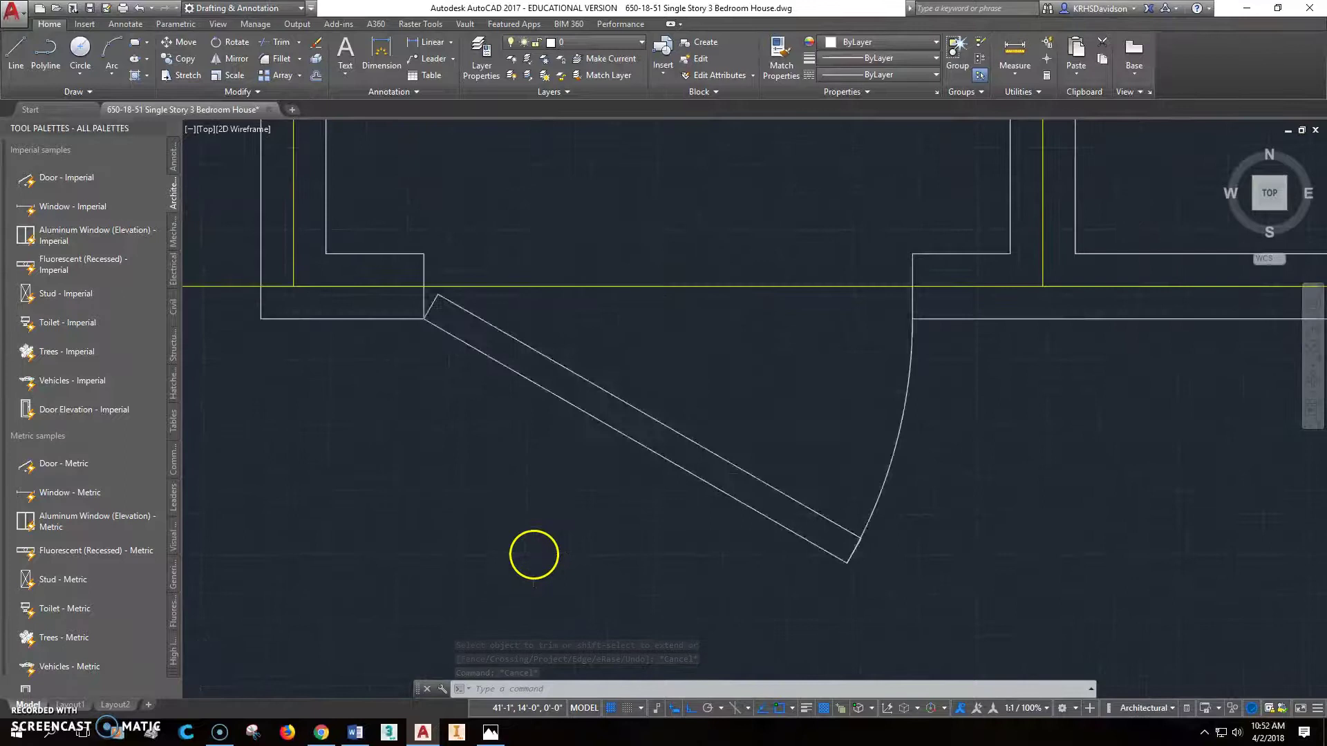
{"action": "scroll", "coordinate": [764, 536], "scroll_direction": "down", "scroll_amount": 4}
Pan to the staircase and insert a Door - Imperial at the wall corner above the stairs.
{"action": "middle_click_drag", "start_coordinate": [779, 527], "coordinate": [722, 538]}
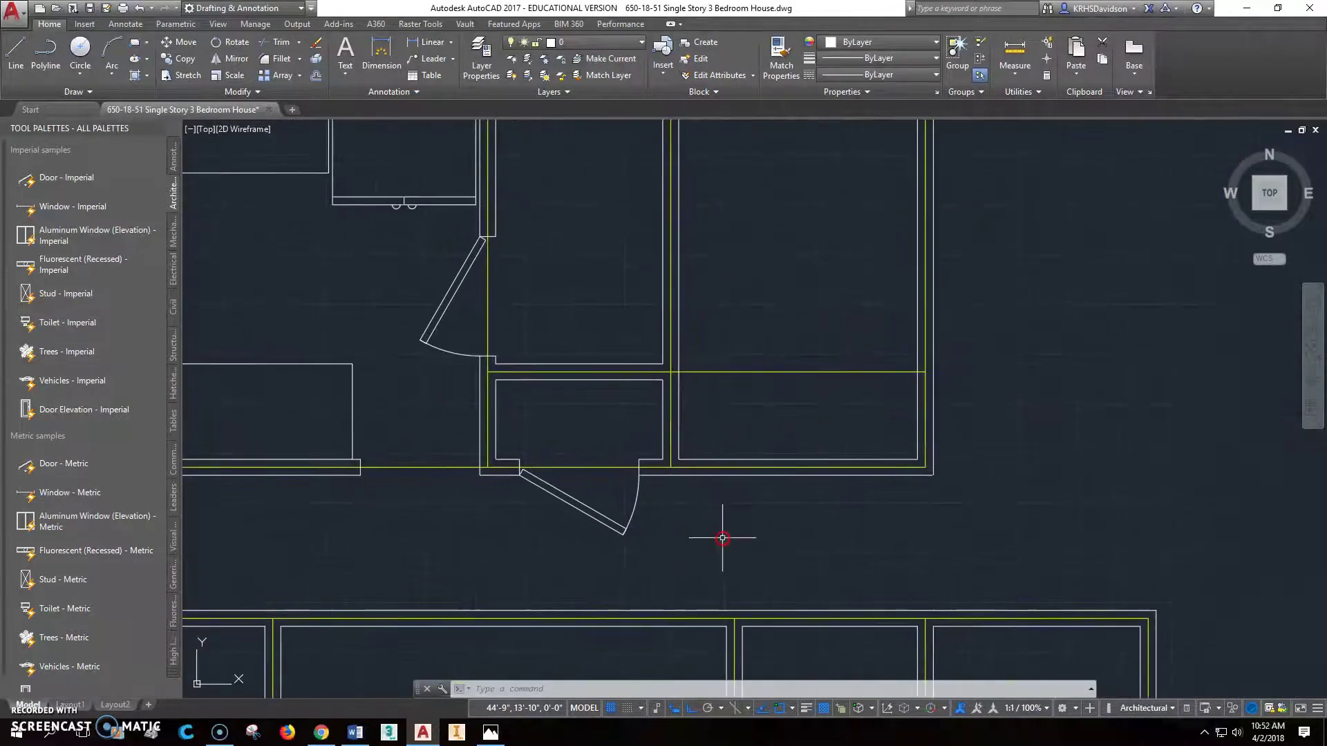
{"action": "middle_click_drag", "start_coordinate": [579, 459], "coordinate": [852, 424]}
{"action": "scroll", "coordinate": [812, 420], "scroll_direction": "down", "scroll_amount": 4}
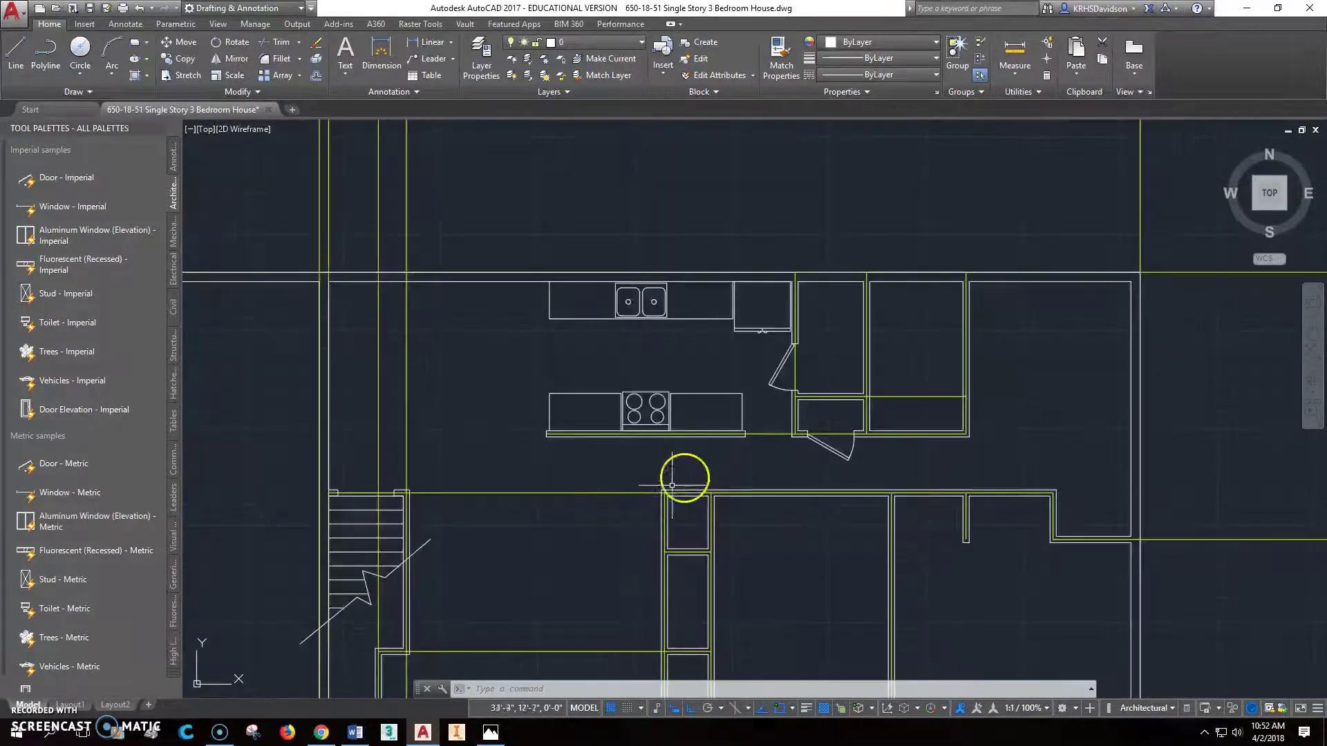
{"action": "middle_click_drag", "start_coordinate": [685, 474], "coordinate": [731, 436]}
{"action": "scroll", "coordinate": [458, 414], "scroll_direction": "up", "scroll_amount": 6}
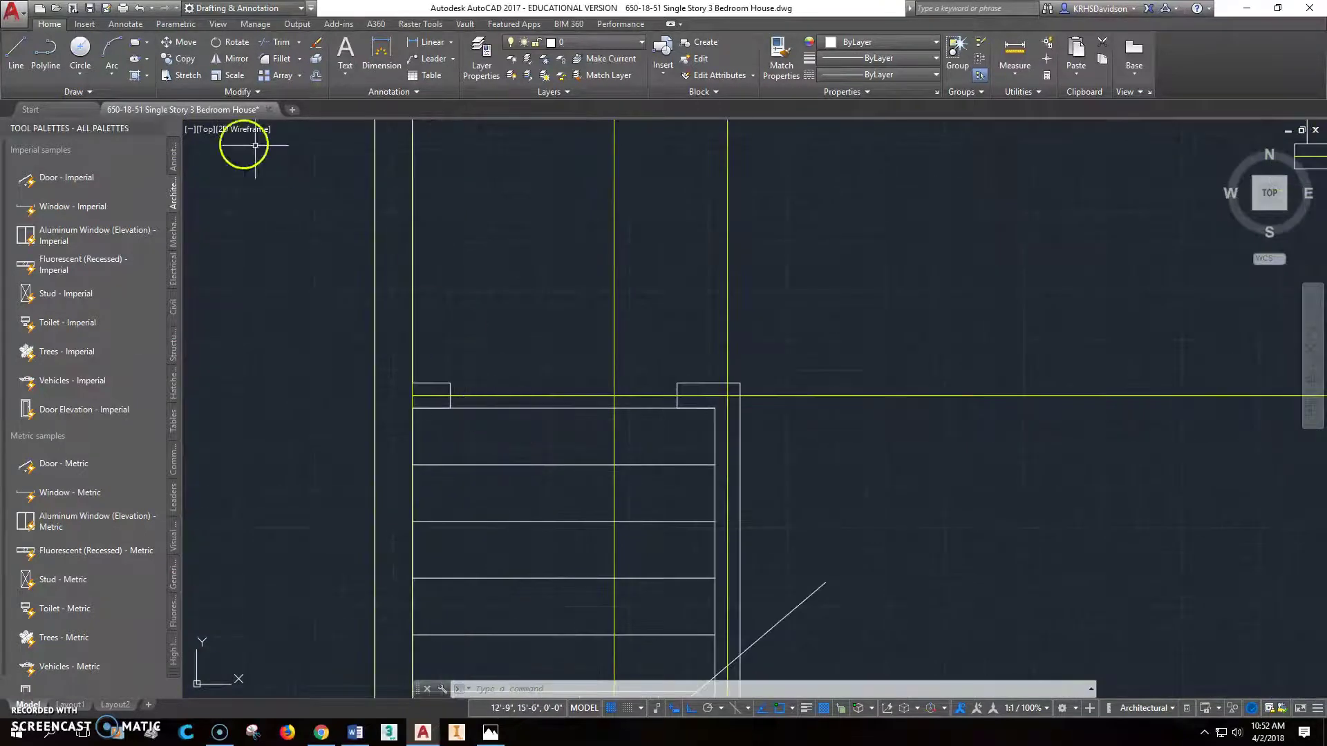
{"action": "left_click", "coordinate": [110, 179]}
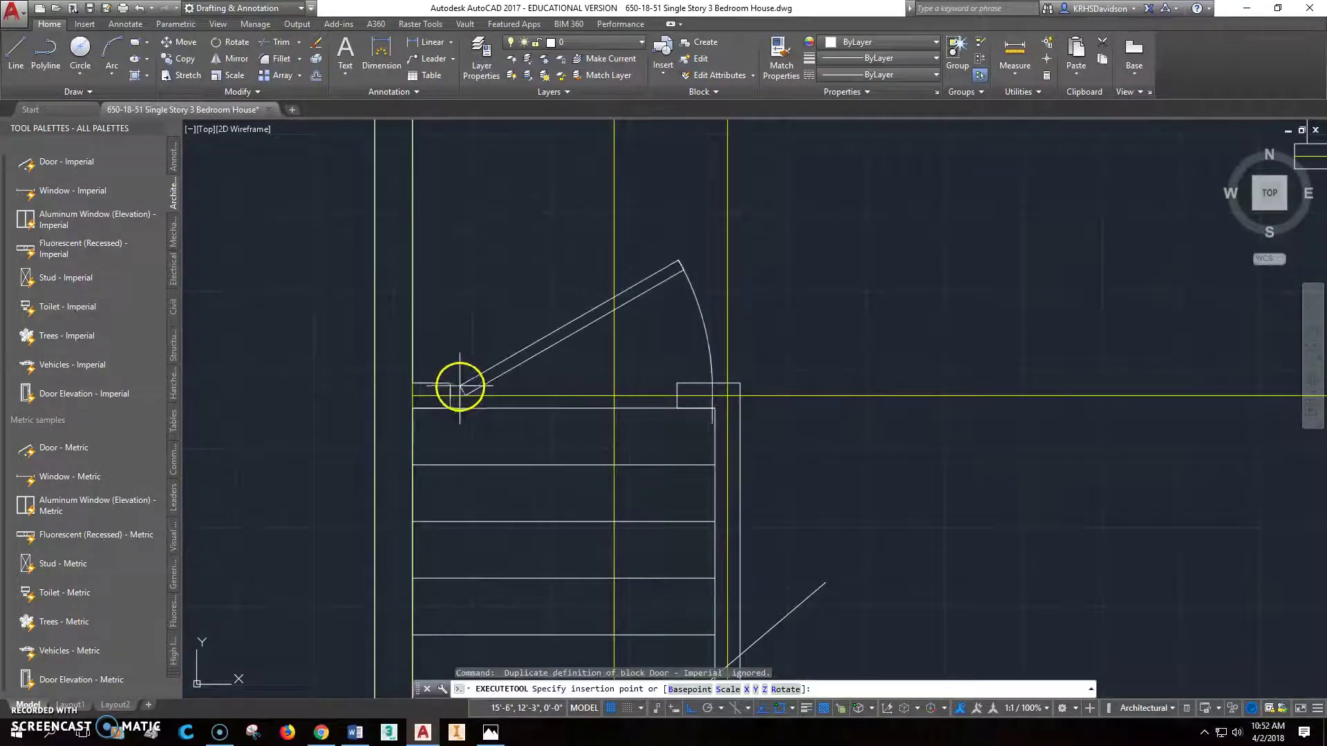
{"action": "left_click", "coordinate": [456, 384]}
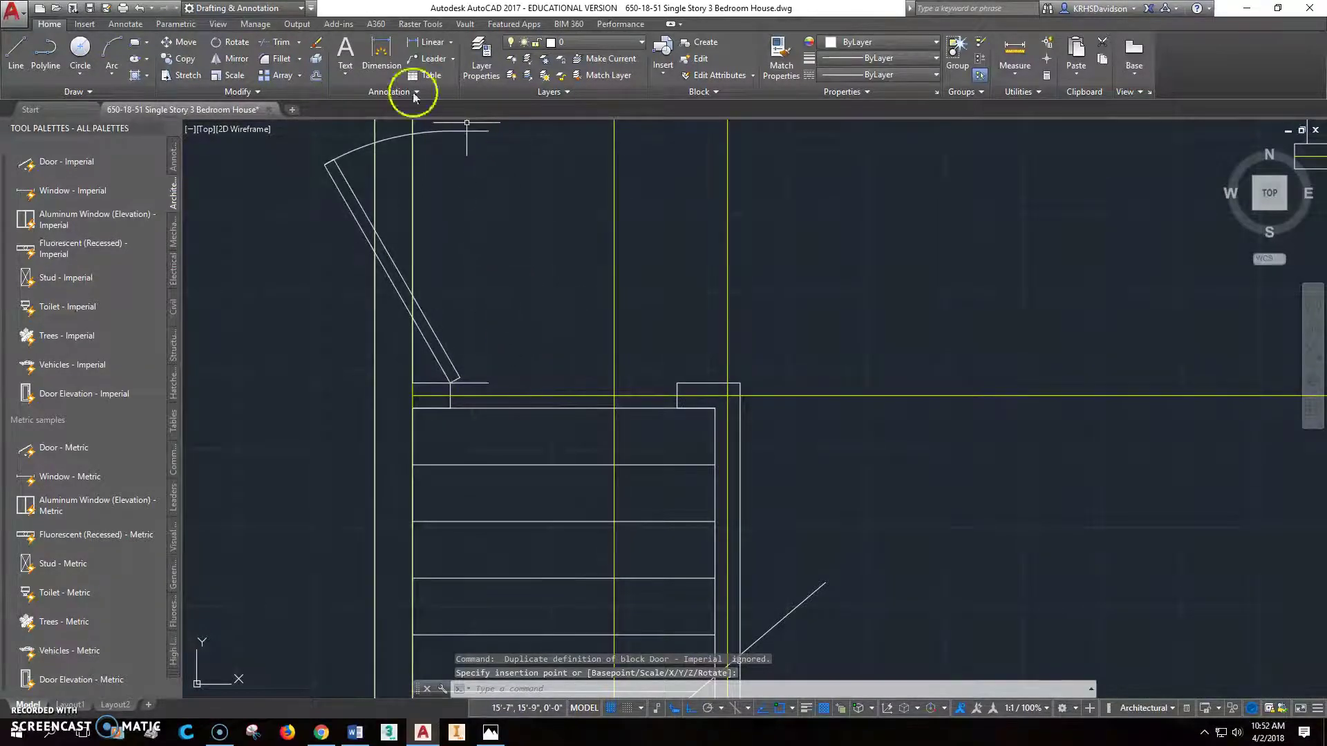
{"action": "right_click", "coordinate": [238, 45]}
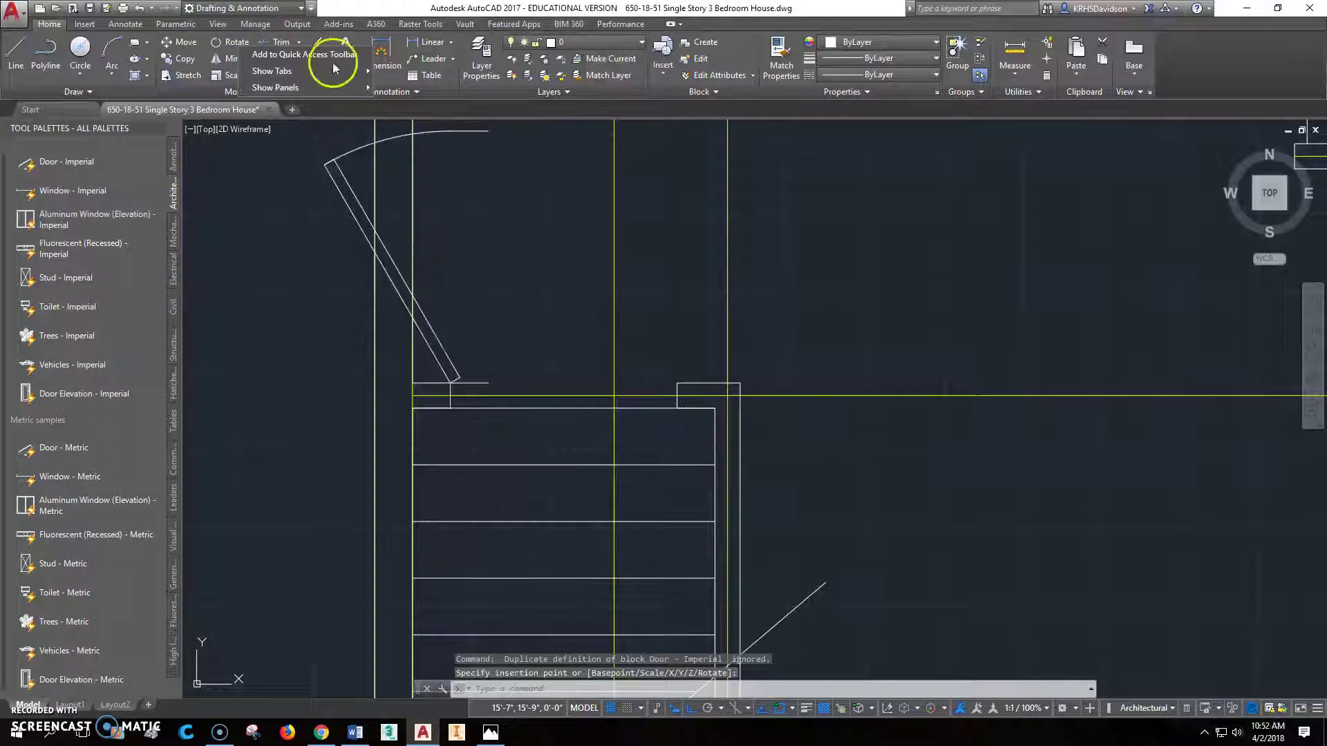
Rotate the new staircase door about its hinge point.
{"action": "left_click", "coordinate": [225, 42]}
{"action": "left_click", "coordinate": [448, 342]}
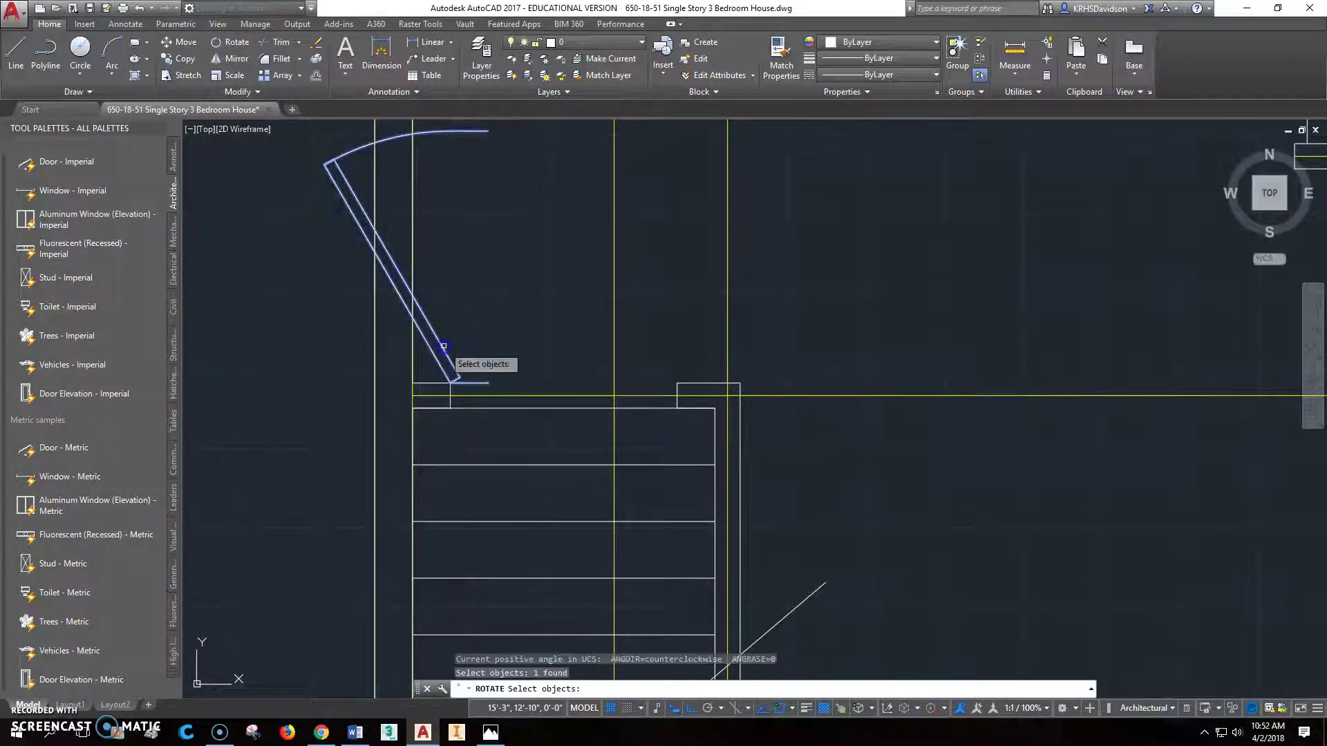
{"action": "key", "text": "Return"}
{"action": "left_click", "coordinate": [450, 384]}
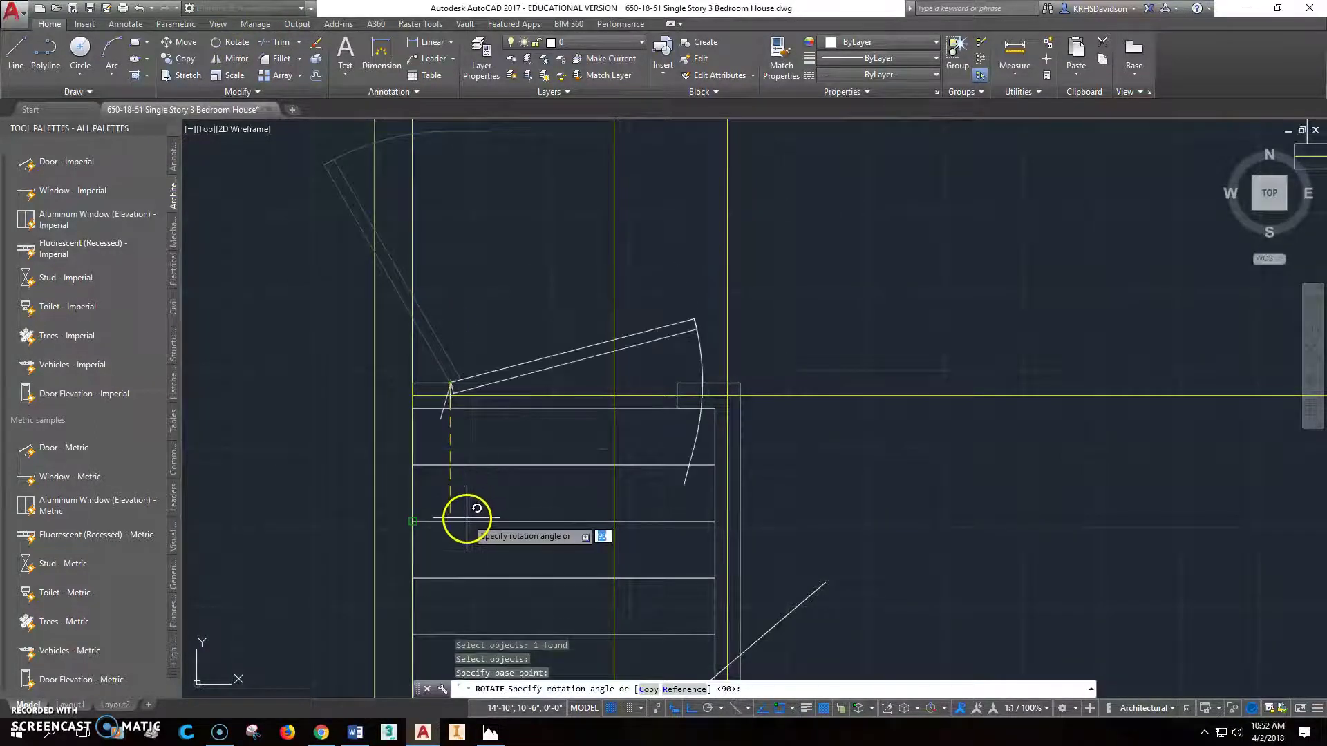
{"action": "left_click", "coordinate": [468, 541]}
{"action": "scroll", "coordinate": [699, 372], "scroll_direction": "up", "scroll_amount": 4}
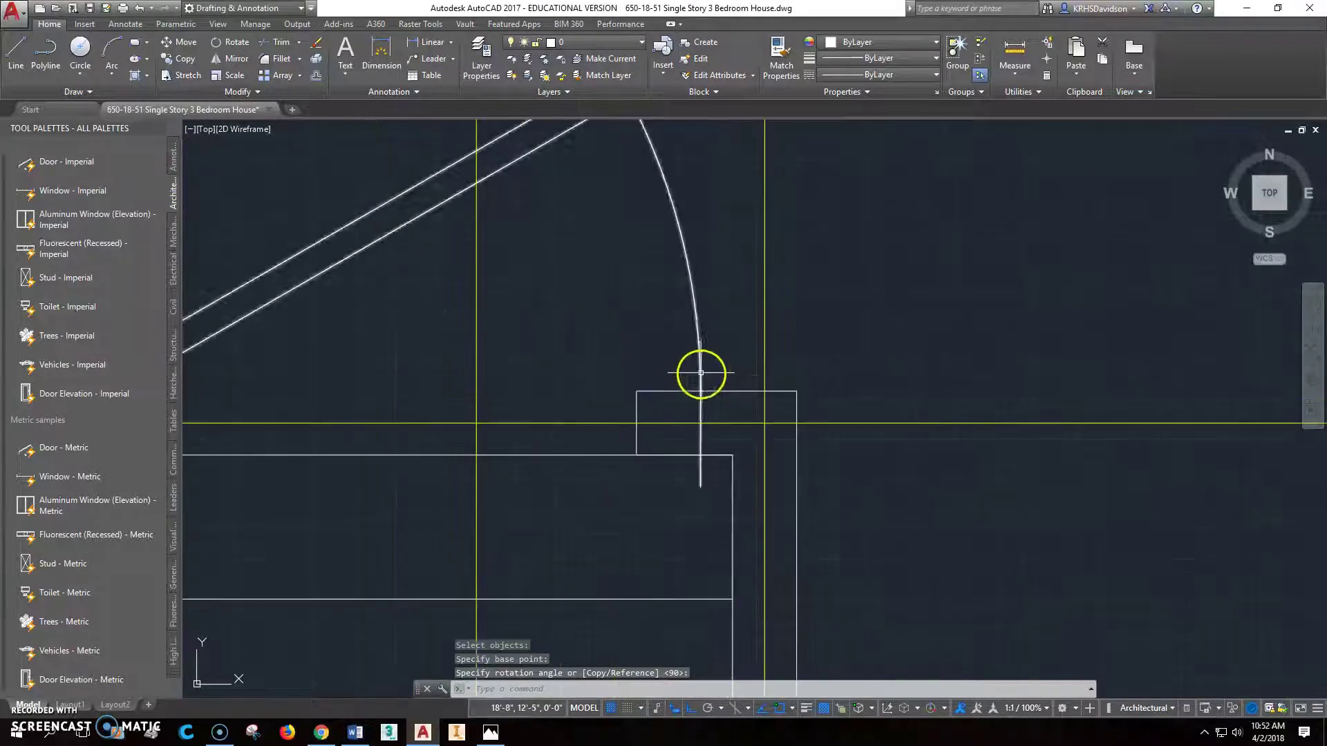
Drag the door's hinge grip onto the wall corner so it spans the opening.
{"action": "left_click", "coordinate": [704, 367]}
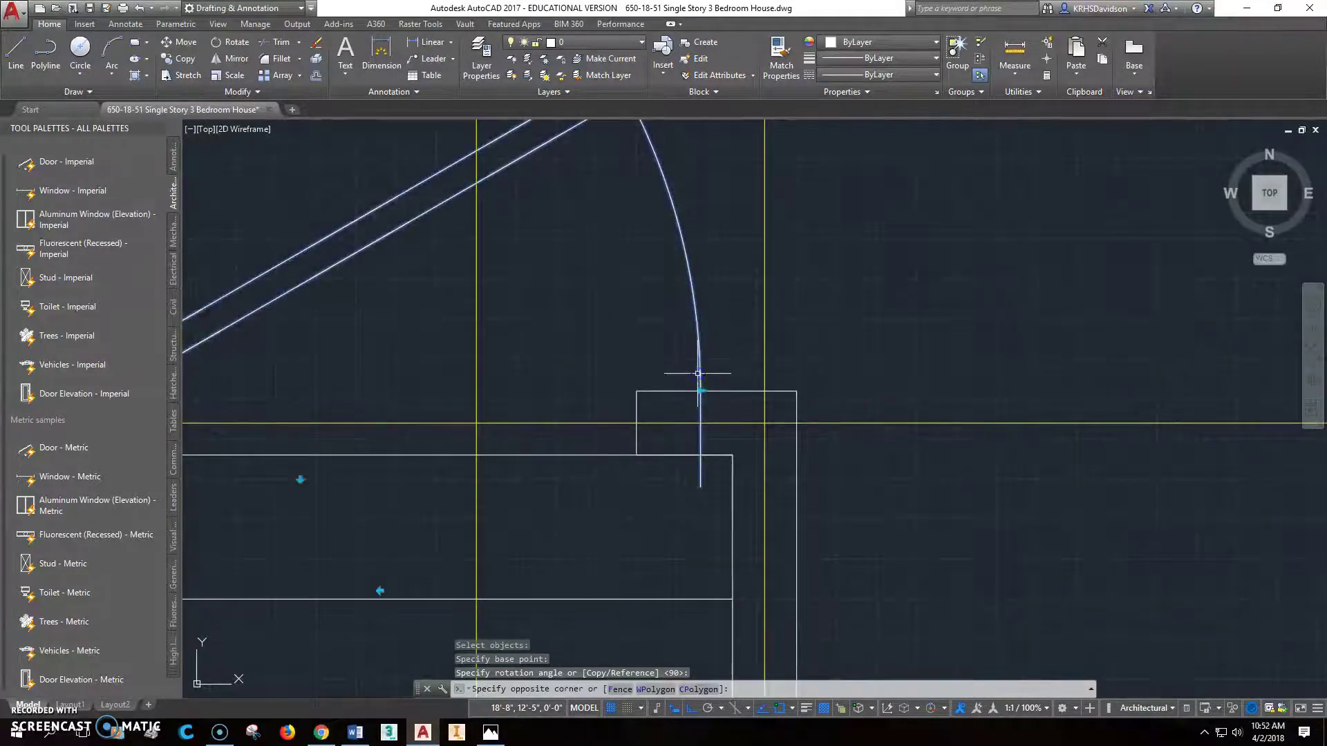
{"action": "left_click", "coordinate": [708, 467]}
{"action": "left_click", "coordinate": [701, 391]}
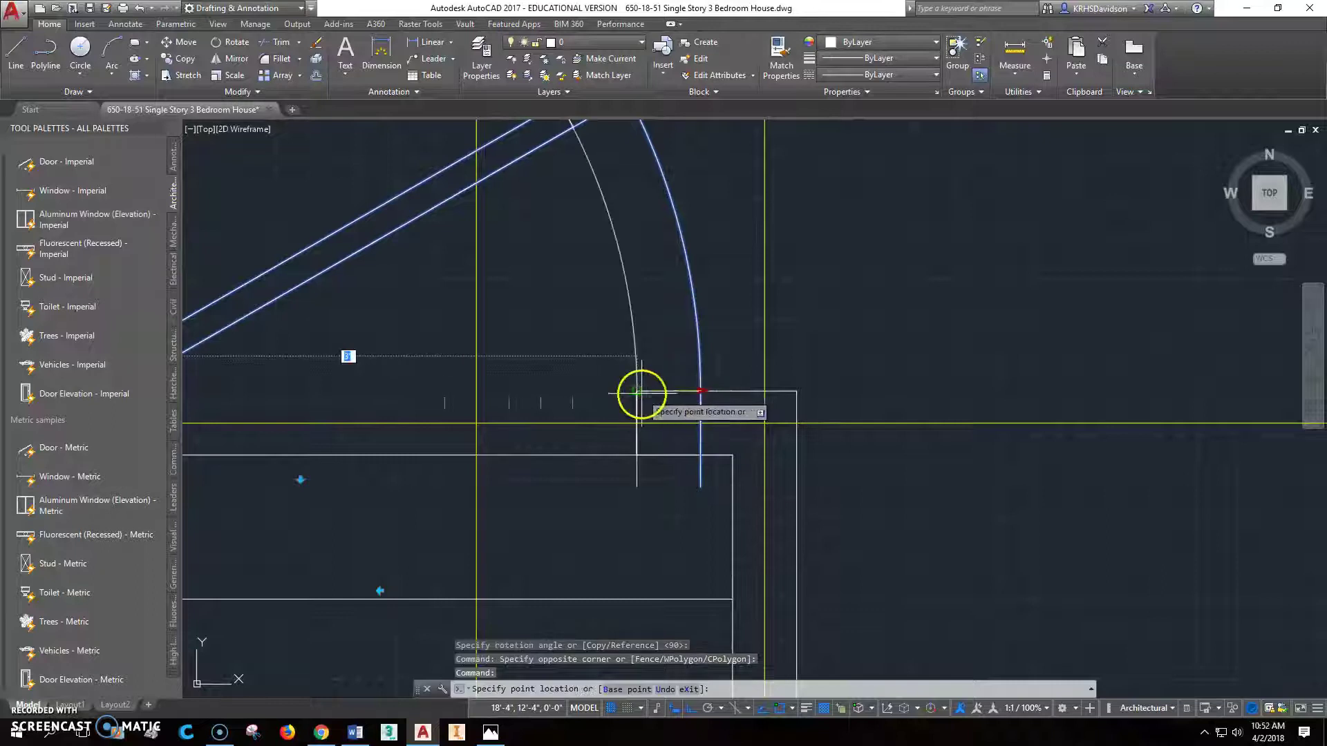
{"action": "scroll", "coordinate": [705, 431], "scroll_direction": "up", "scroll_amount": 3}
{"action": "scroll", "coordinate": [704, 431], "scroll_direction": "down", "scroll_amount": 4}
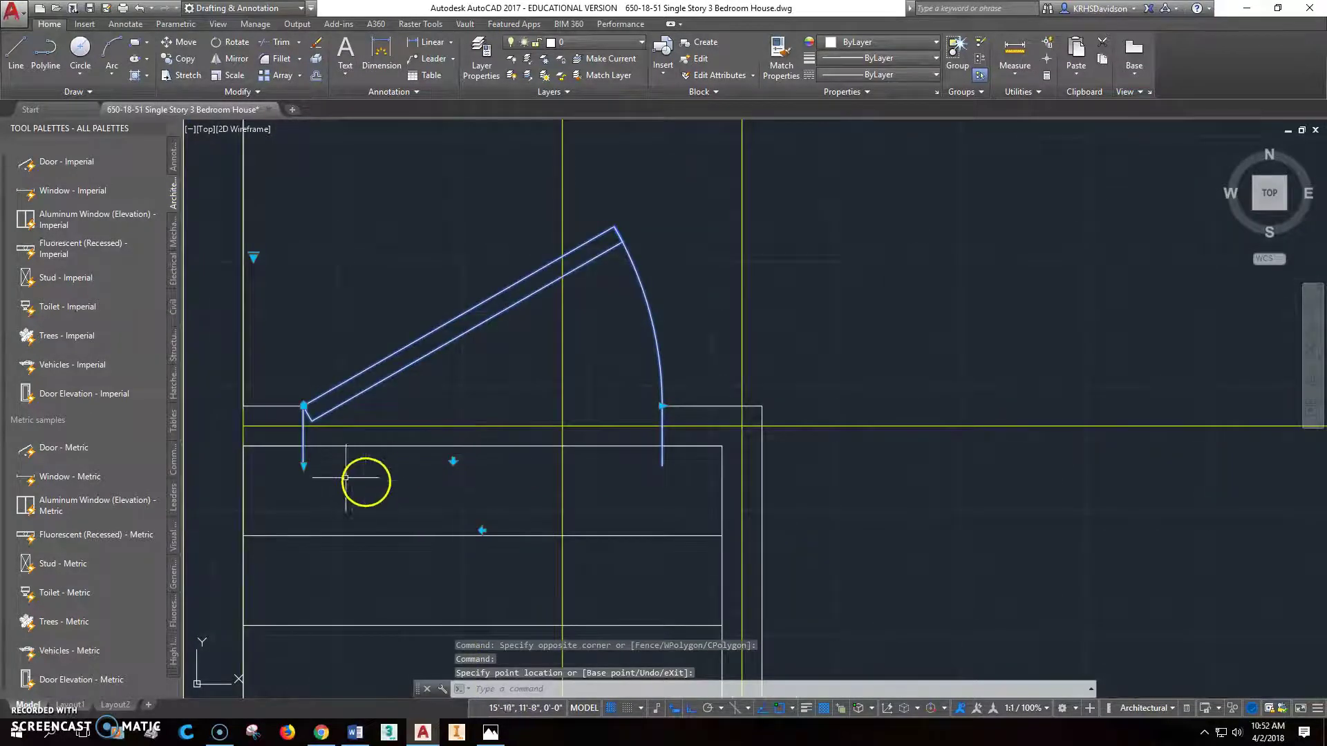
{"action": "left_click", "coordinate": [305, 446]}
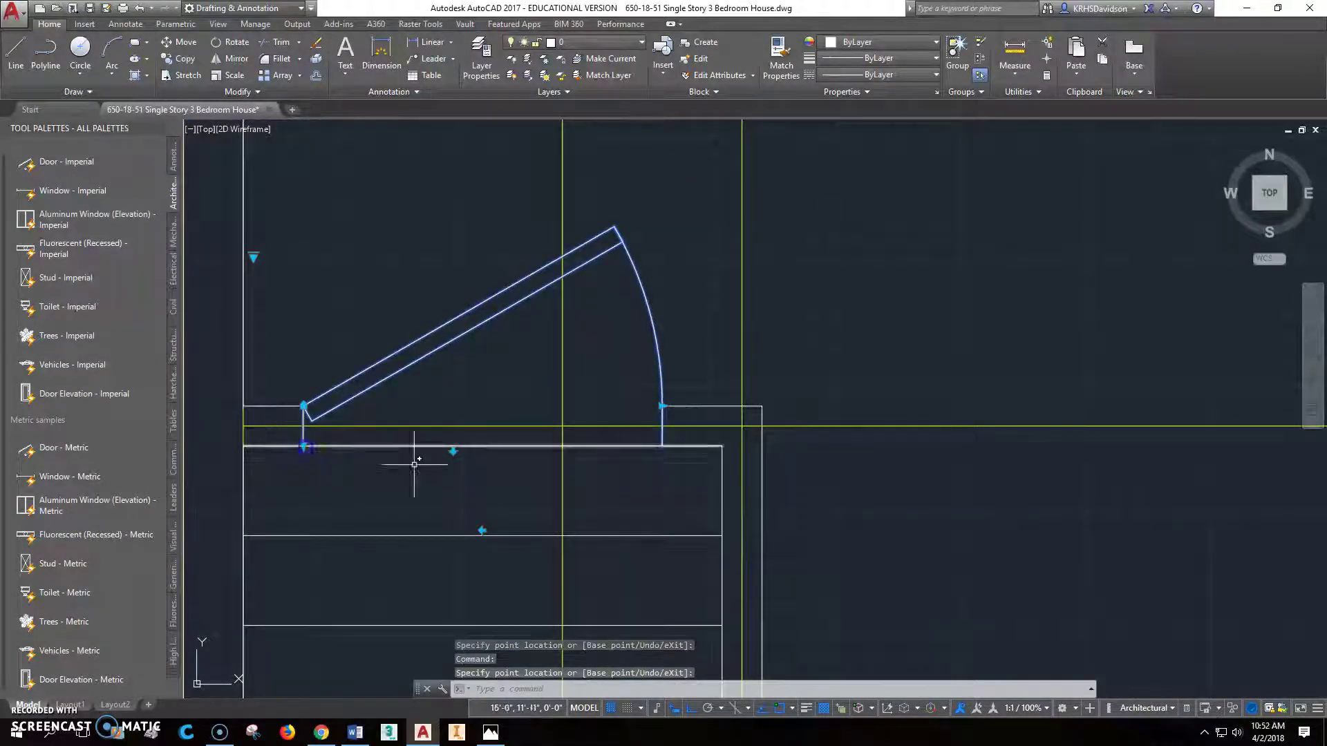
{"action": "key", "text": "Escape"}
{"action": "key", "text": "Escape"}
Pan over to the closets and bedrooms, then bring up the reference floor-plan image.
{"action": "scroll", "coordinate": [646, 534], "scroll_direction": "down", "scroll_amount": 4}
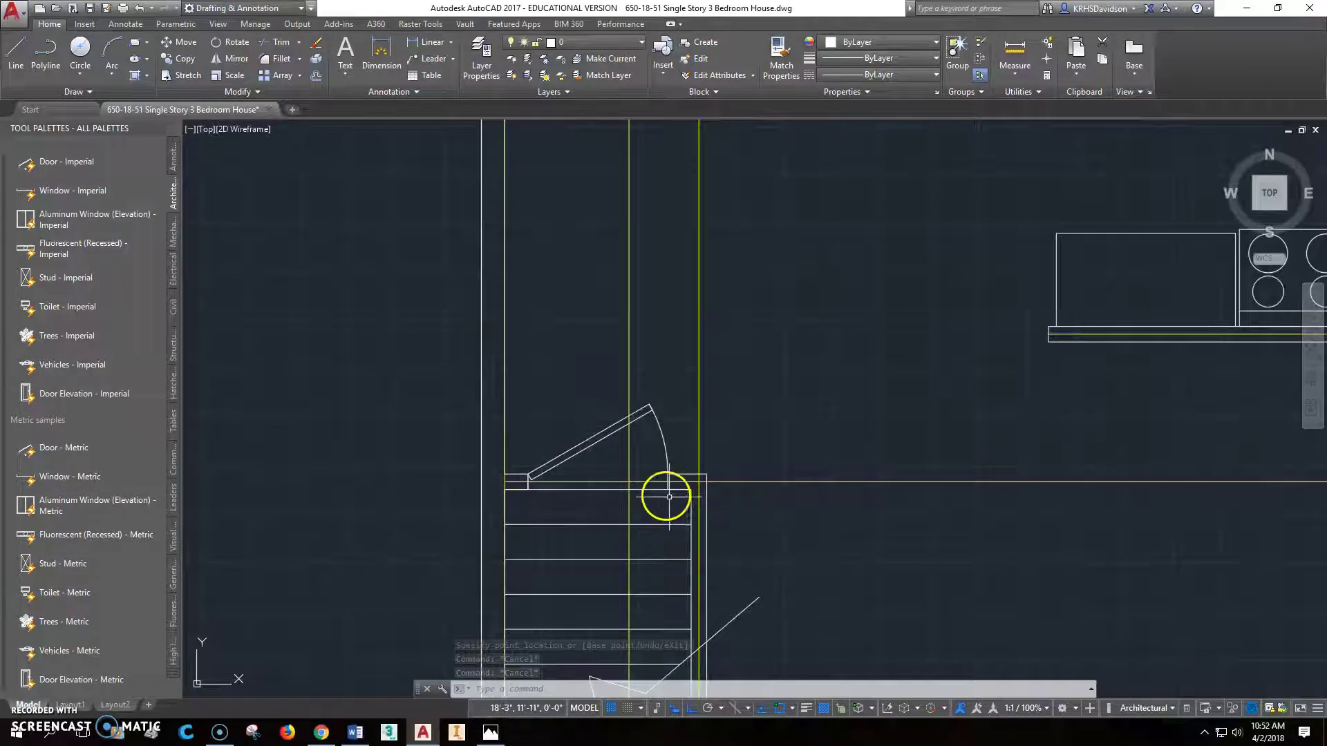
{"action": "scroll", "coordinate": [682, 492], "scroll_direction": "up", "scroll_amount": 2}
{"action": "scroll", "coordinate": [667, 432], "scroll_direction": "down", "scroll_amount": 2}
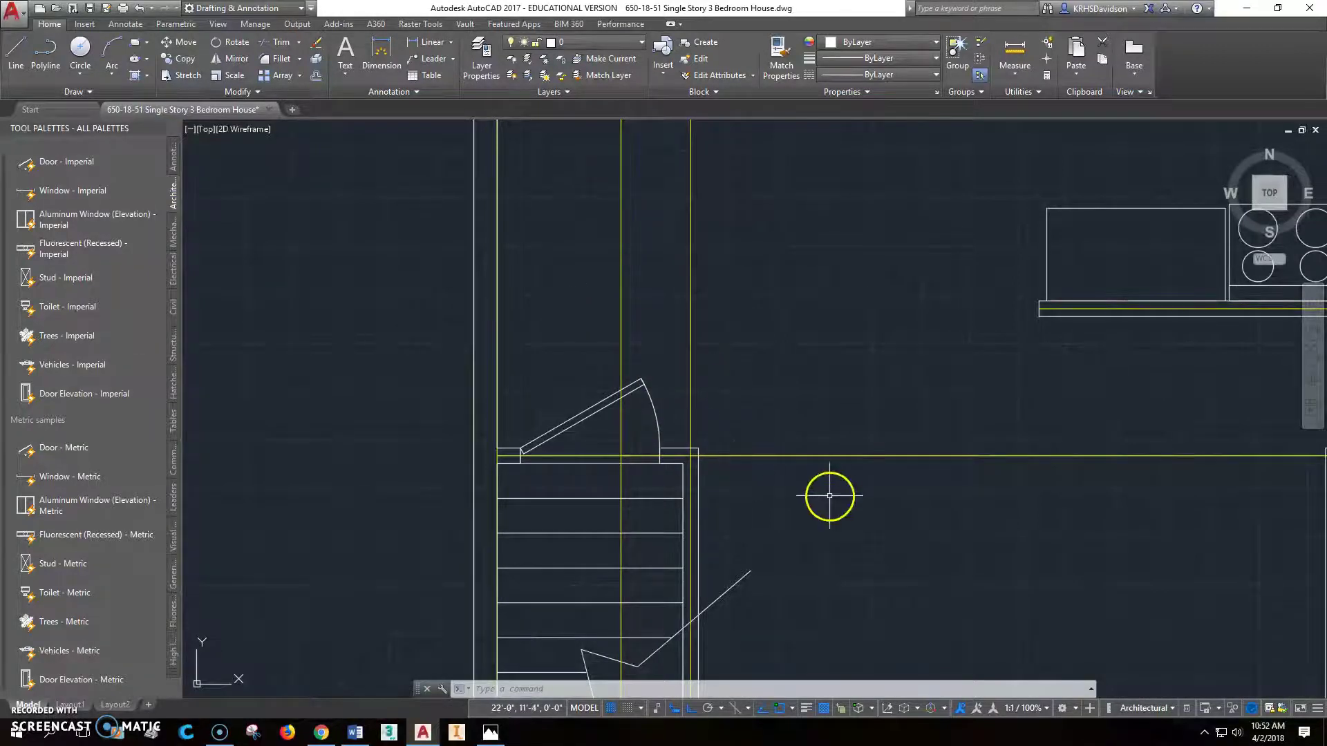
{"action": "scroll", "coordinate": [629, 425], "scroll_direction": "down", "scroll_amount": 2}
{"action": "scroll", "coordinate": [677, 460], "scroll_direction": "up", "scroll_amount": 2}
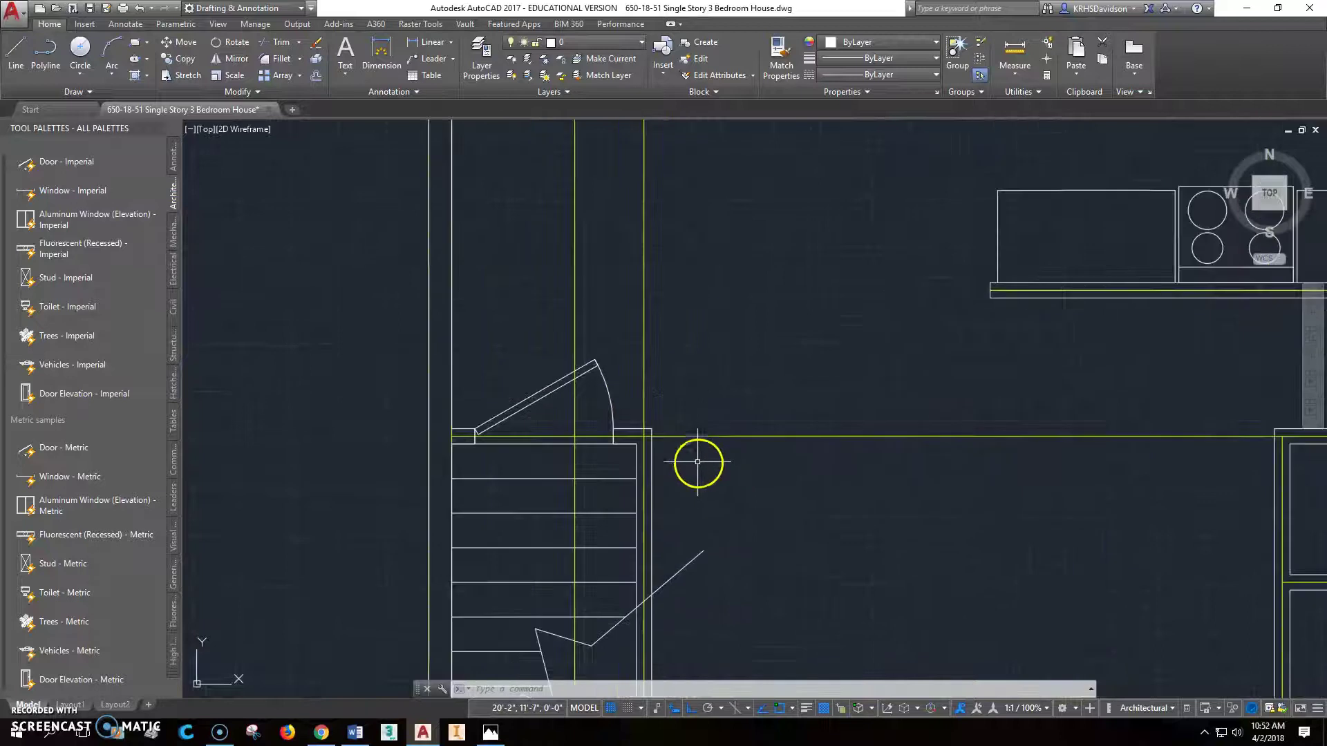
{"action": "mouse_move", "coordinate": [857, 508]}
{"action": "middle_mouse_down"}
{"action": "mouse_move", "coordinate": [747, 504]}
{"action": "mouse_move", "coordinate": [758, 426]}
{"action": "mouse_move", "coordinate": [930, 492]}
{"action": "middle_mouse_up"}
{"action": "scroll", "coordinate": [773, 515], "scroll_direction": "down", "scroll_amount": 2}
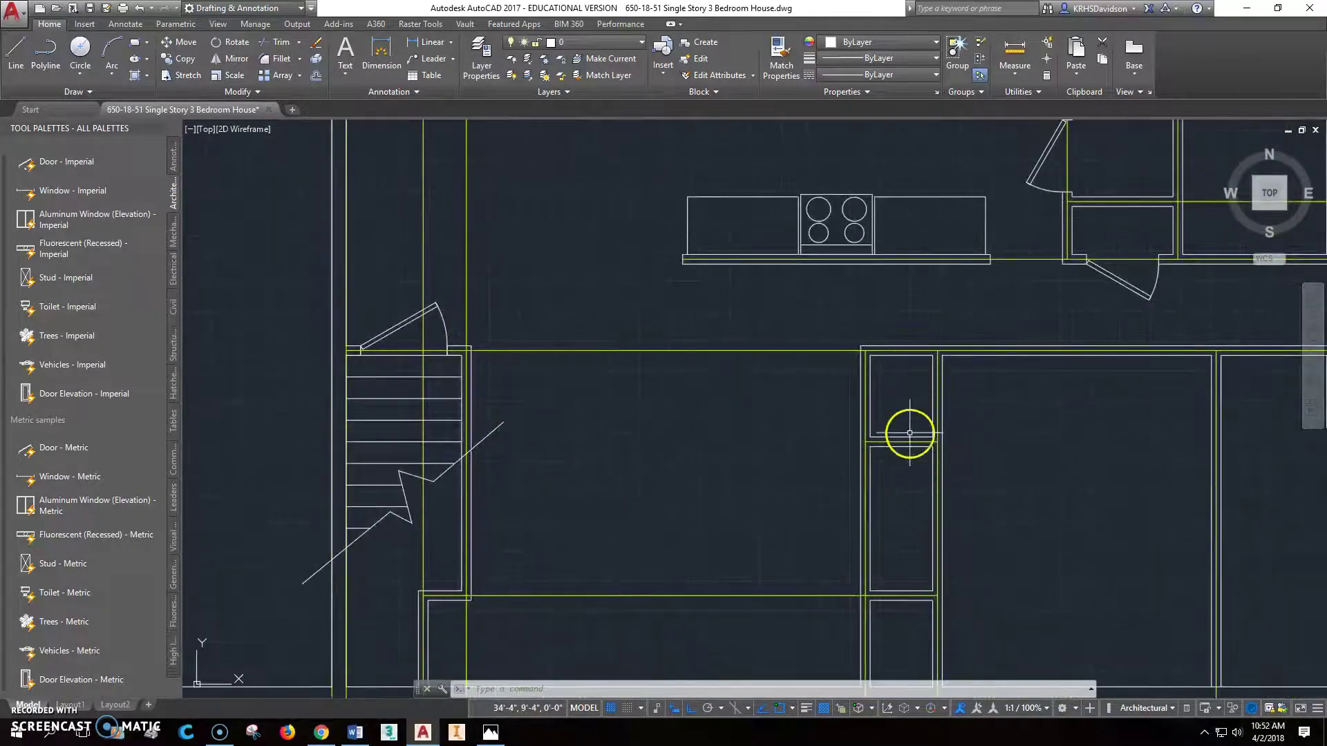
{"action": "middle_click_drag", "start_coordinate": [909, 433], "coordinate": [812, 304]}
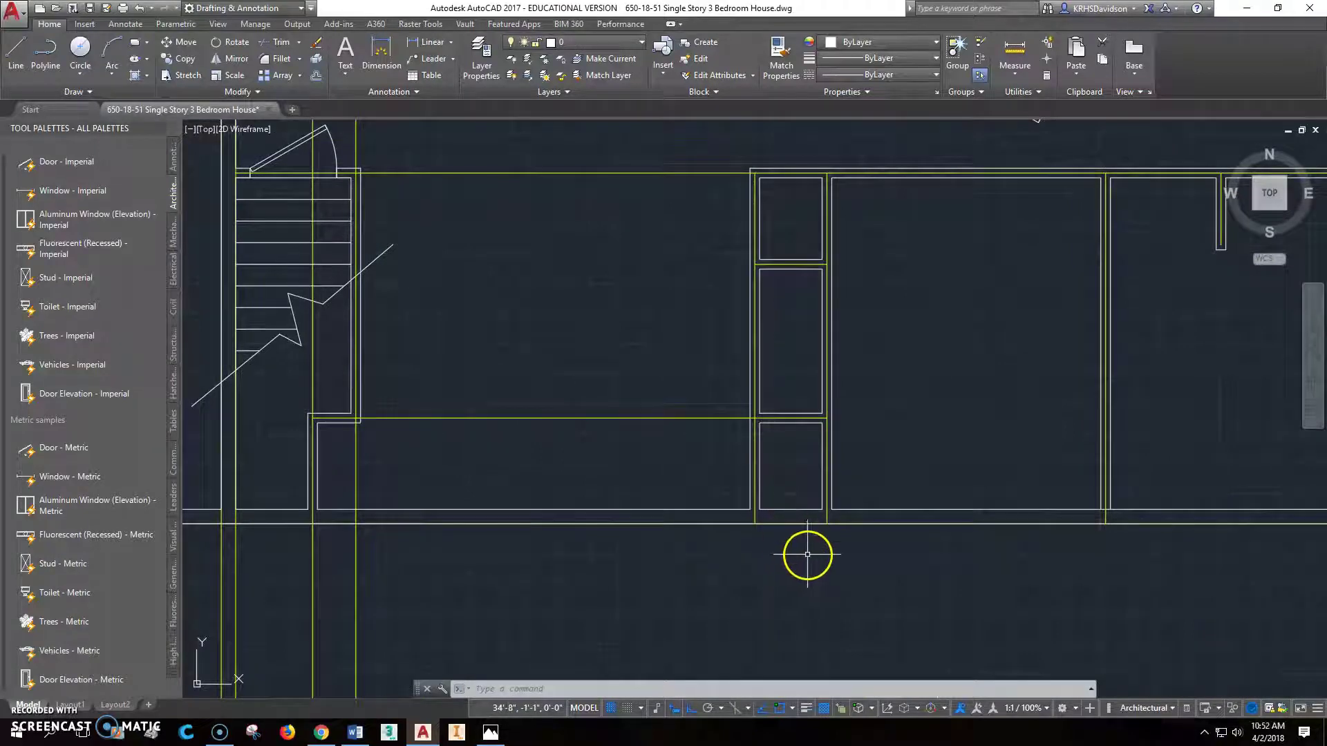
{"action": "left_click", "coordinate": [491, 732]}
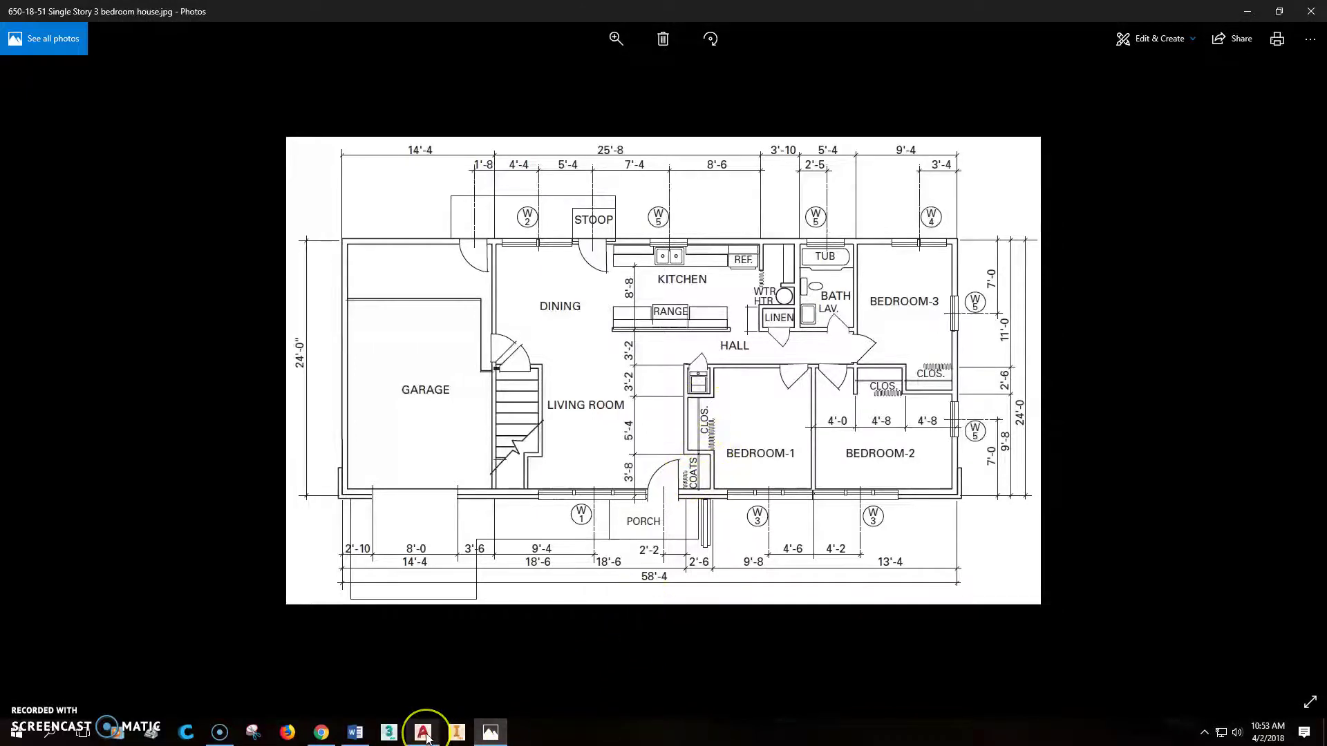
Return to the drawing and insert a Door - Imperial at the closet wall corner.
{"action": "mouse_move", "coordinate": [426, 737]}
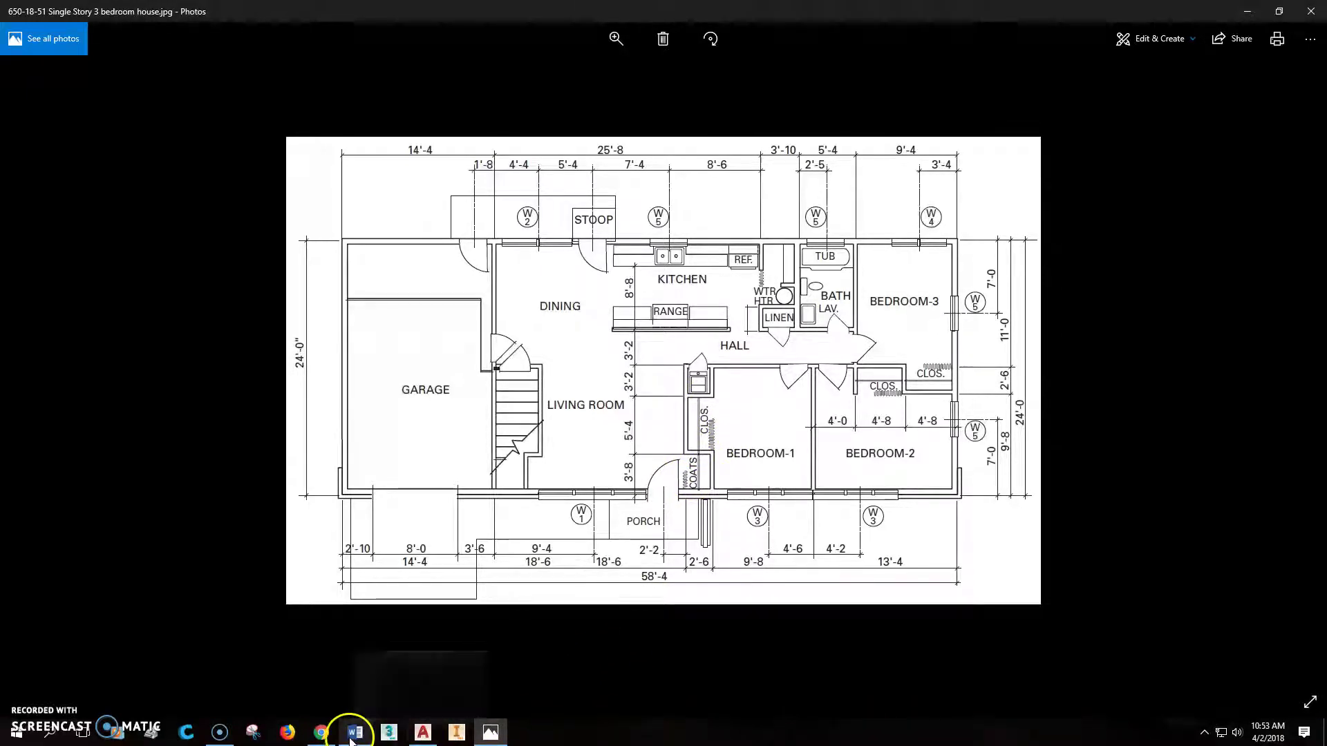
{"action": "mouse_move", "coordinate": [357, 738]}
{"action": "left_click", "coordinate": [423, 732]}
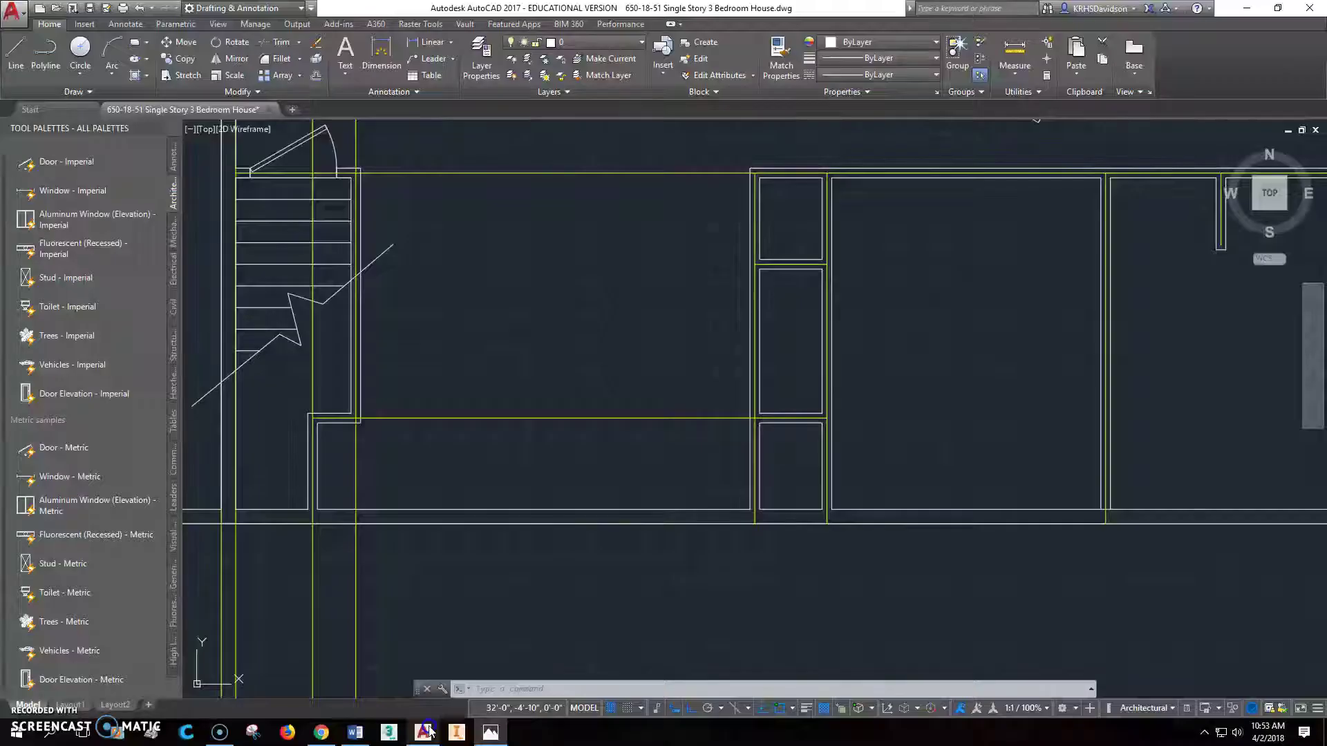
{"action": "scroll", "coordinate": [806, 470], "scroll_direction": "down", "scroll_amount": 2}
{"action": "scroll", "coordinate": [806, 470], "scroll_direction": "up", "scroll_amount": 4}
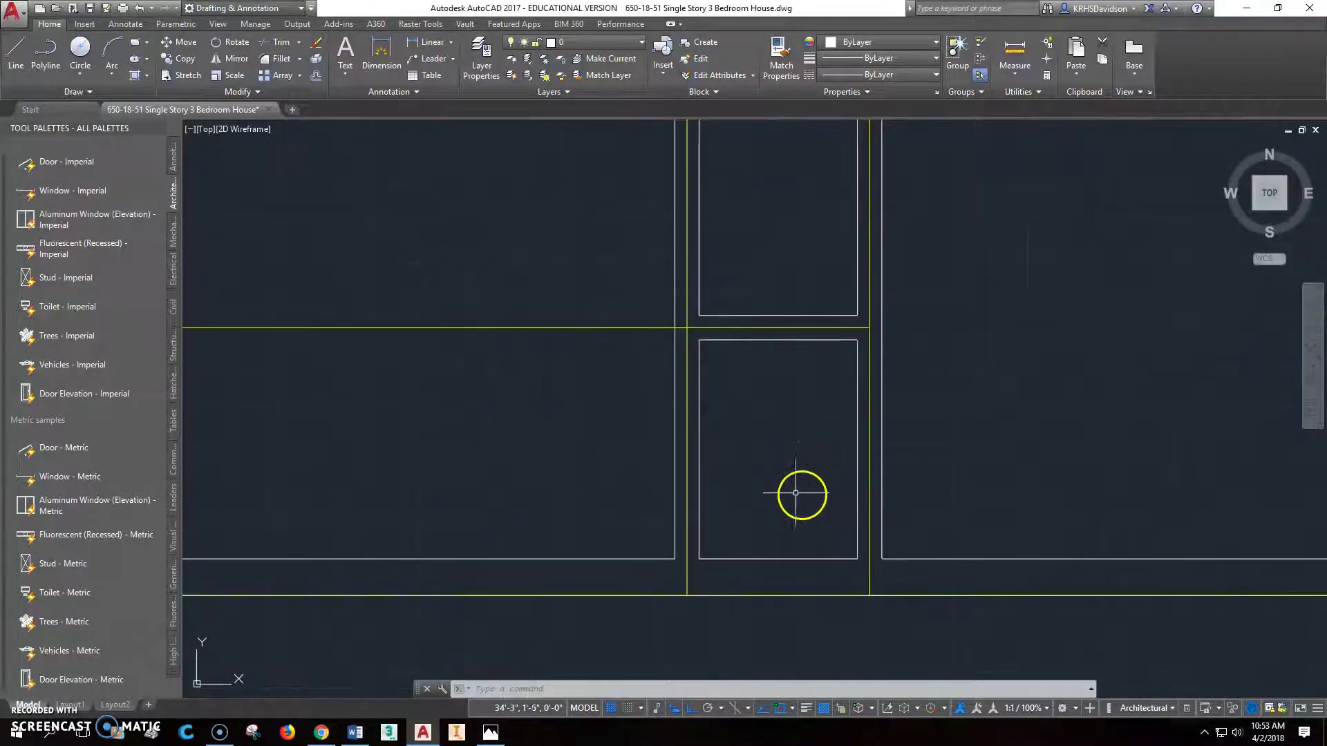
{"action": "left_click", "coordinate": [67, 162]}
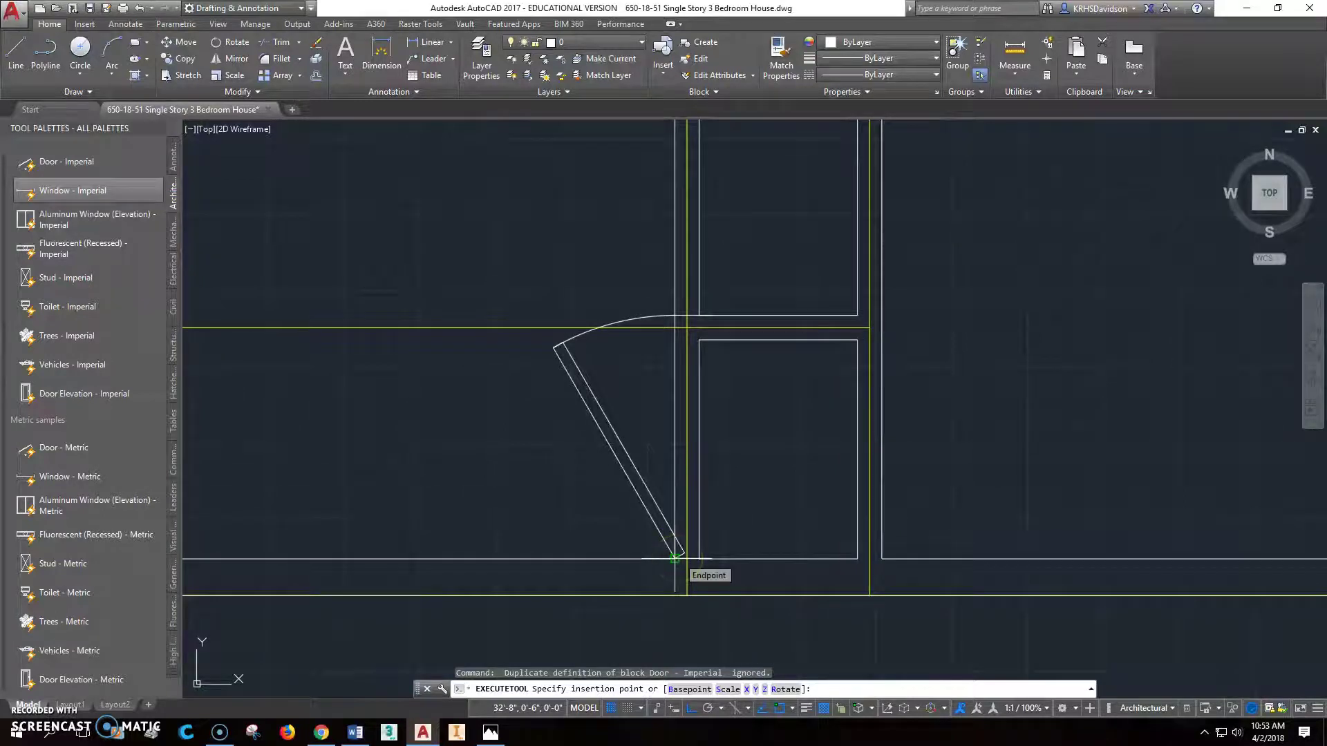
{"action": "left_click", "coordinate": [675, 558]}
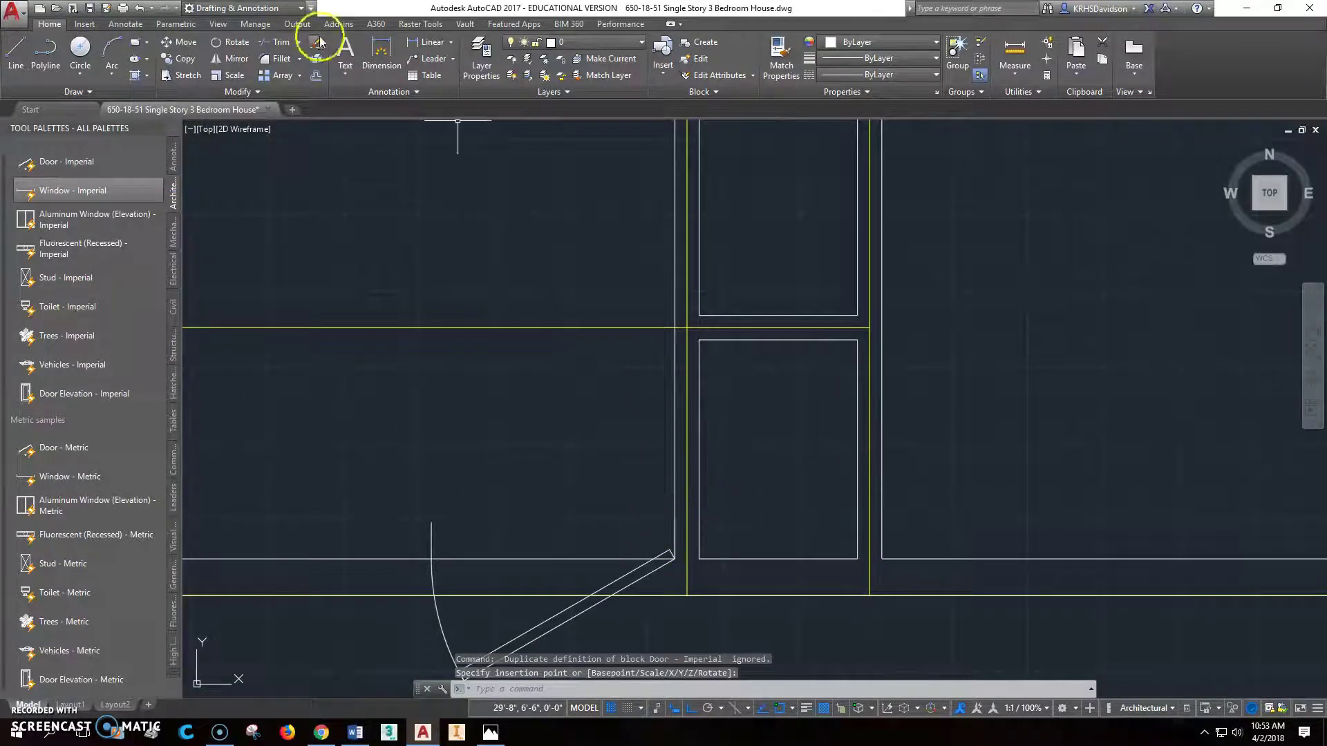
Rotate the door about the wall corner so it swings up and to the left.
{"action": "left_click", "coordinate": [237, 43]}
{"action": "left_click", "coordinate": [653, 568]}
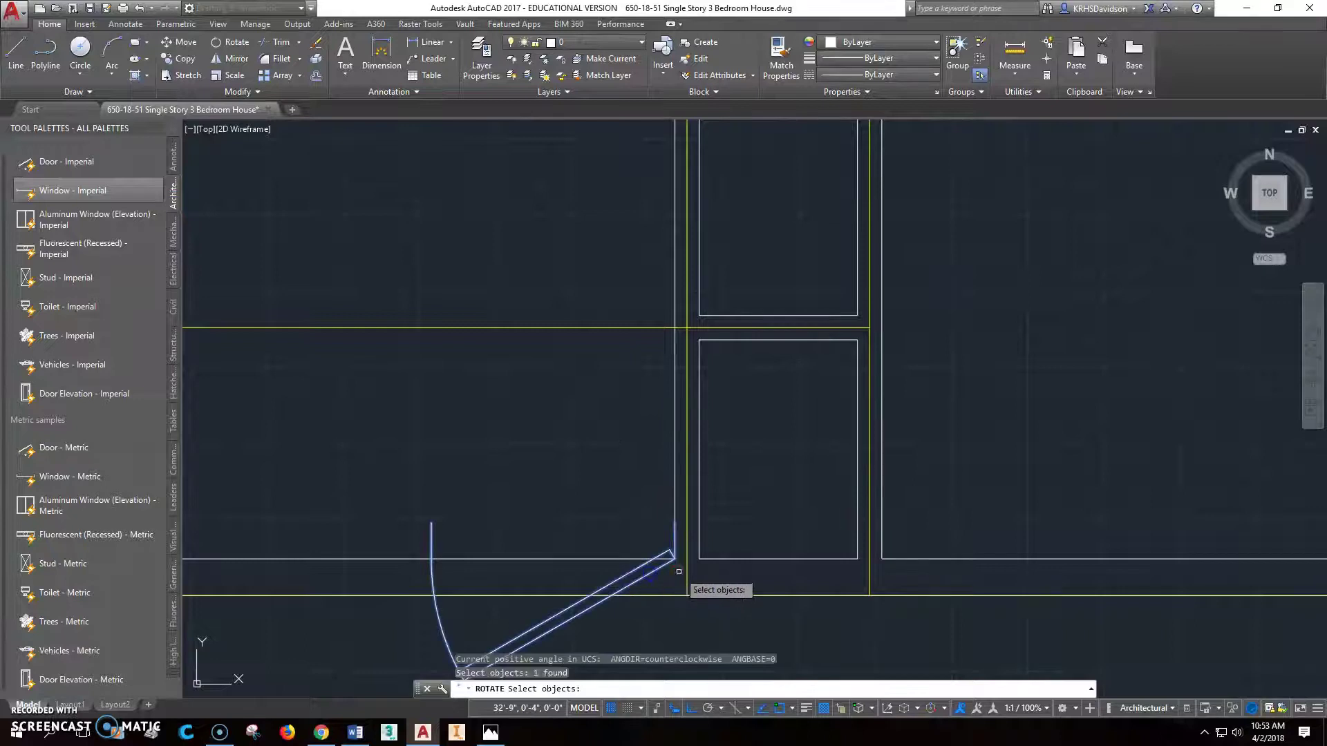
{"action": "key", "text": "Return"}
{"action": "left_click", "coordinate": [676, 562]}
{"action": "left_click", "coordinate": [682, 640]}
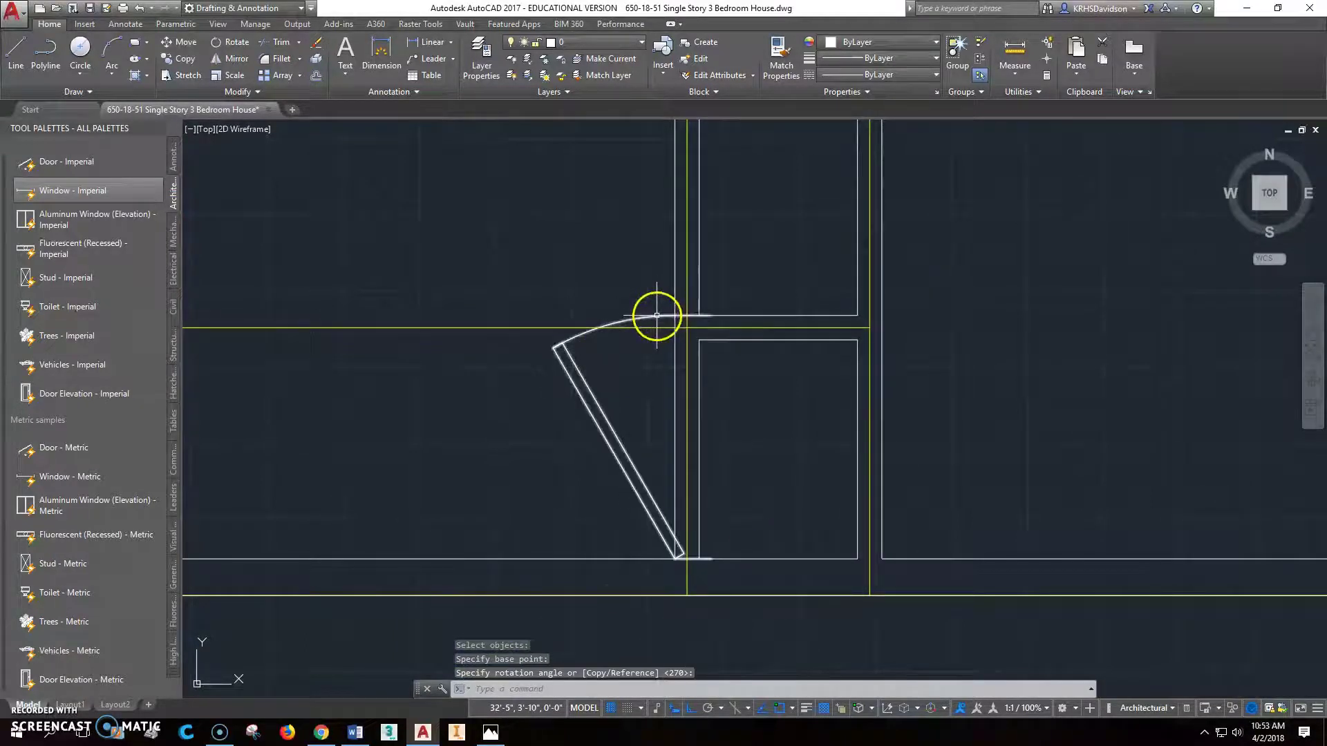
Drag the swing arc's end grip to narrow the door toward 2'-6".
{"action": "left_click", "coordinate": [684, 317]}
{"action": "left_click", "coordinate": [675, 317]}
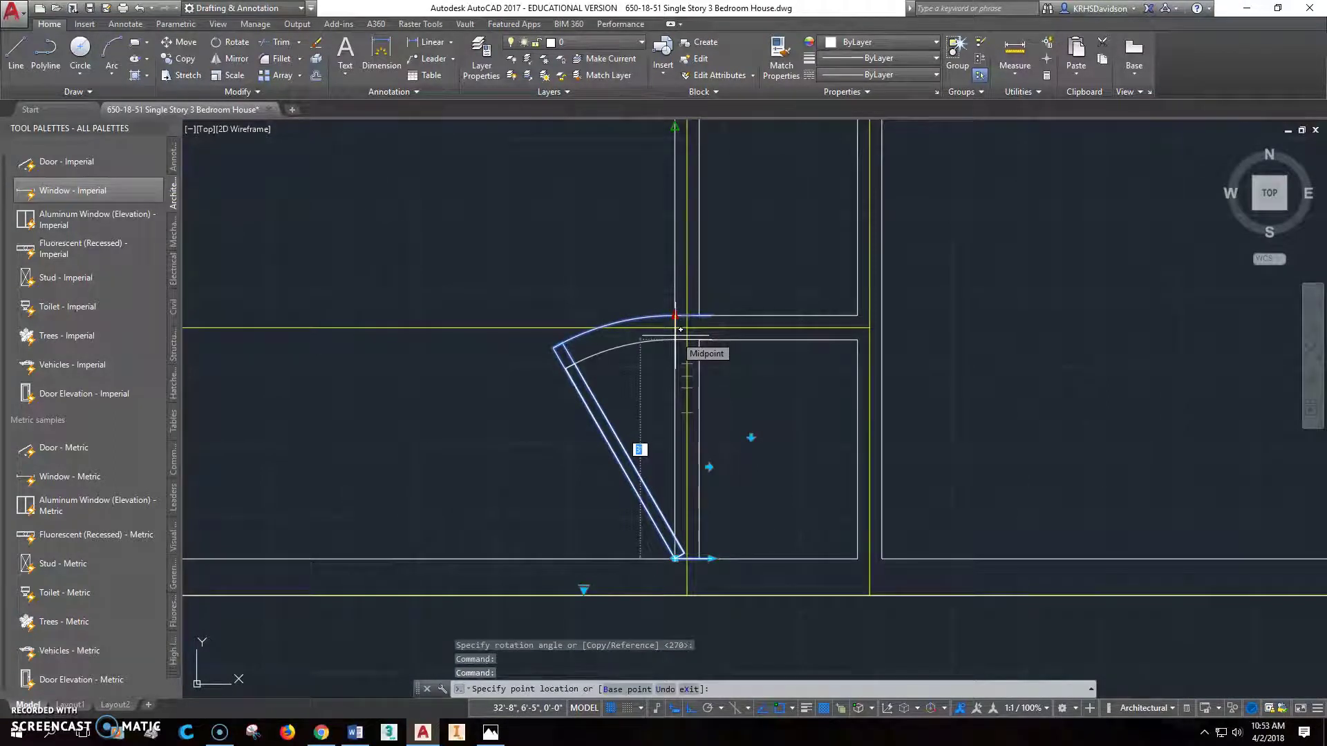
{"action": "left_click_drag", "start_coordinate": [681, 329], "coordinate": [679, 378]}
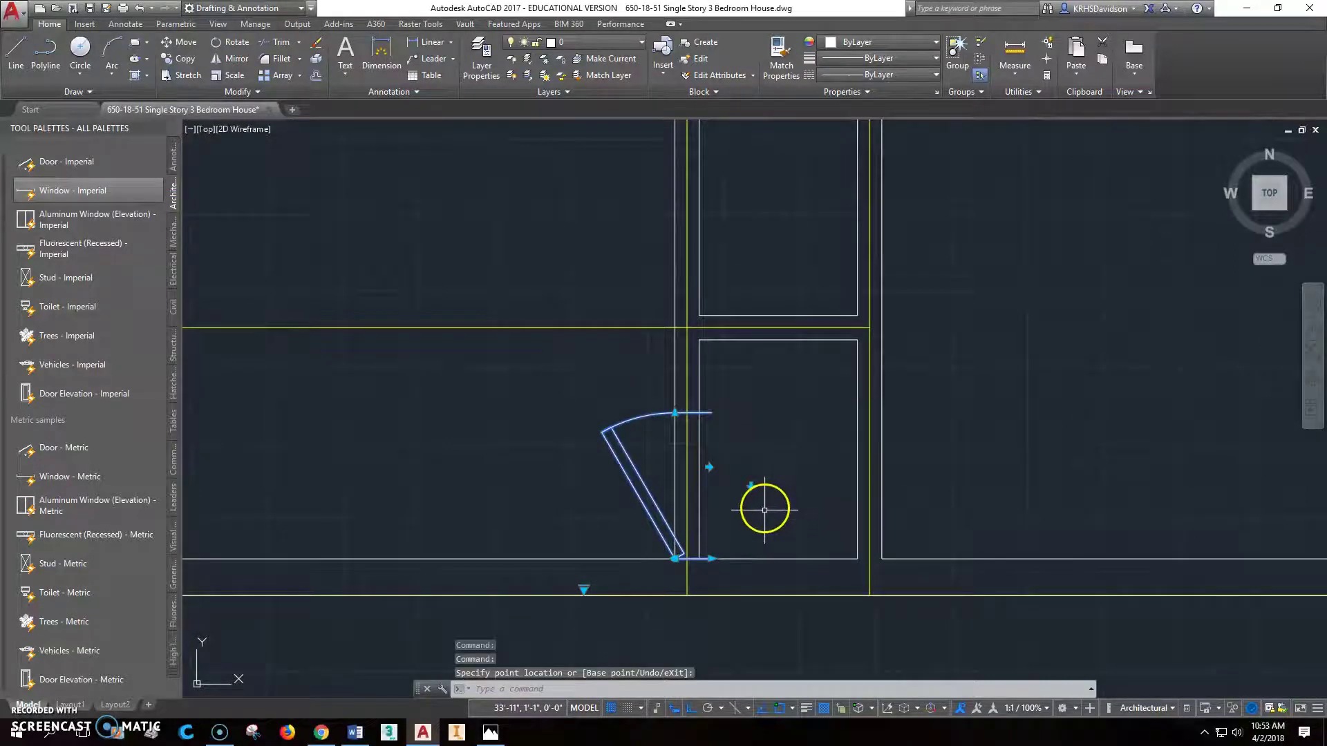
Cancel the door resize, then abandon a tentative move and a grip stretch on the door.
{"action": "scroll", "coordinate": [764, 510], "scroll_direction": "up", "scroll_amount": 2}
{"action": "key", "text": "Escape"}
{"action": "key", "text": "Escape"}
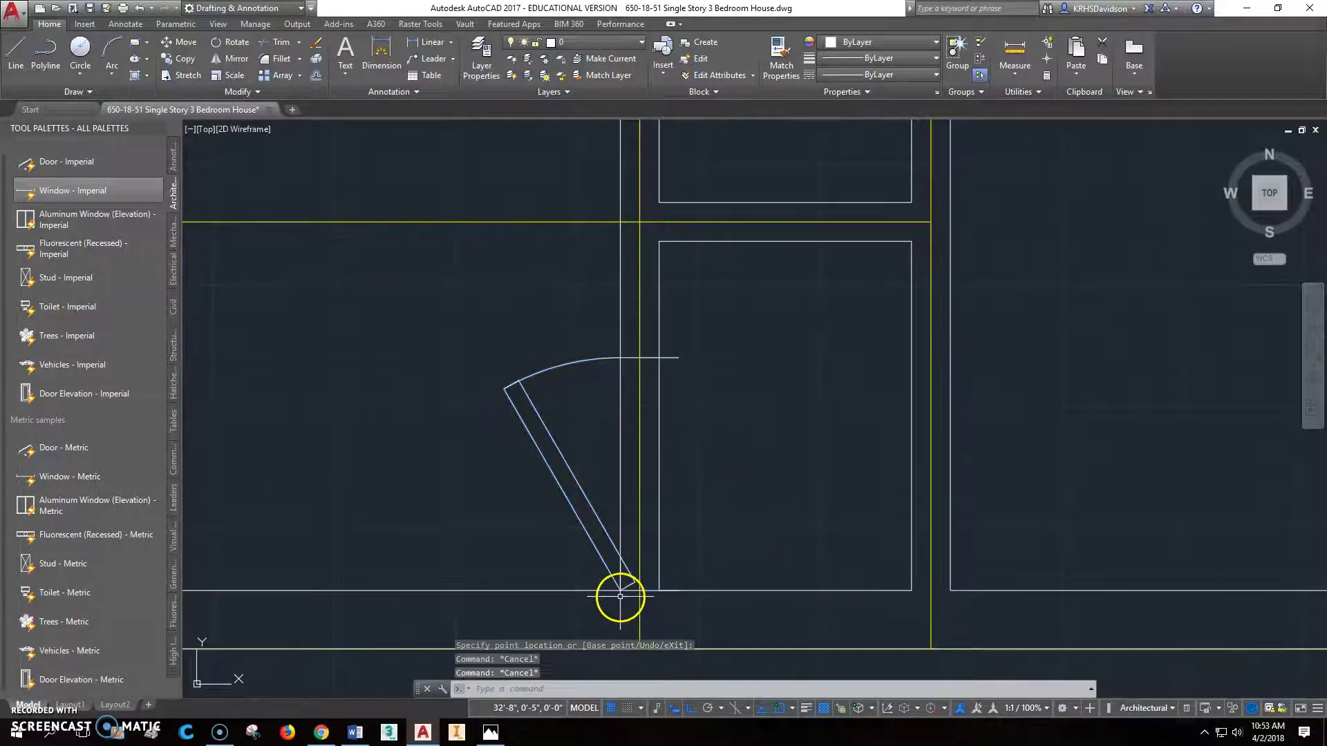
{"action": "key", "text": "Escape"}
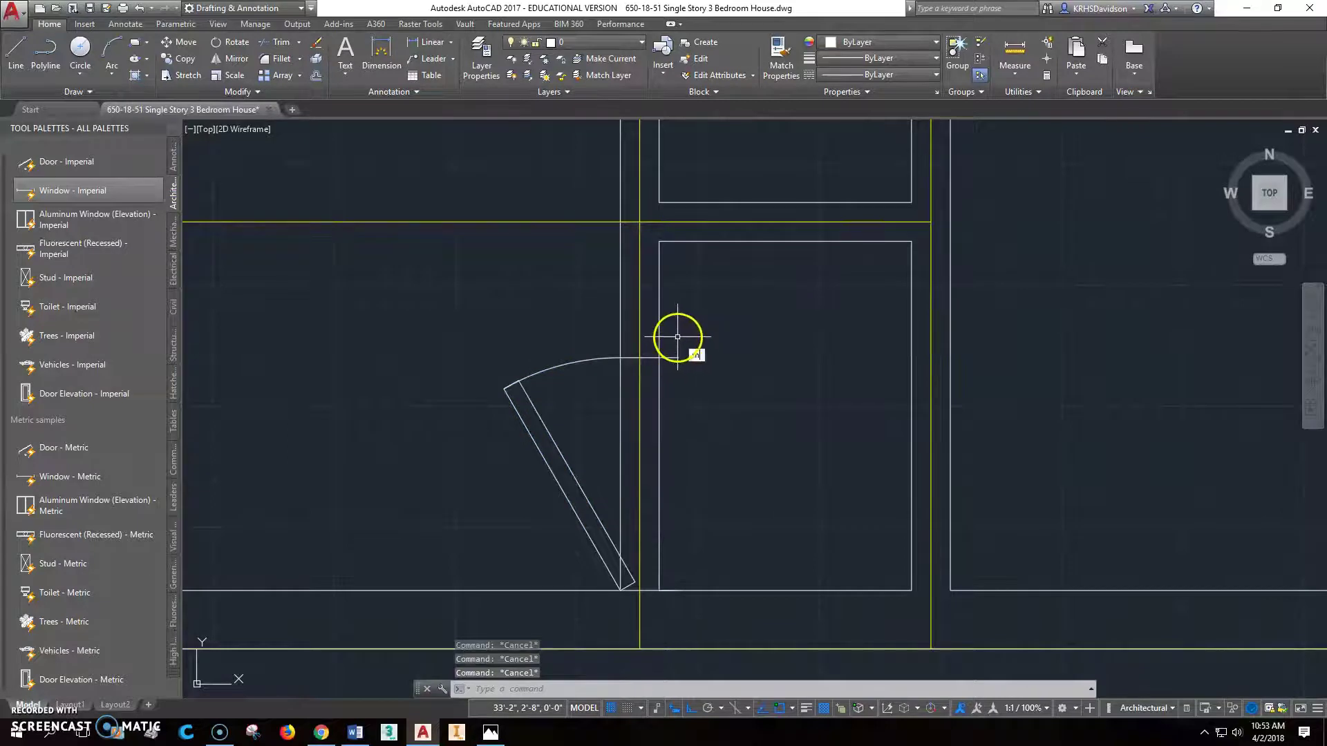
{"action": "type", "text": "m"}
{"action": "key", "text": "Return"}
{"action": "key", "text": "Escape"}
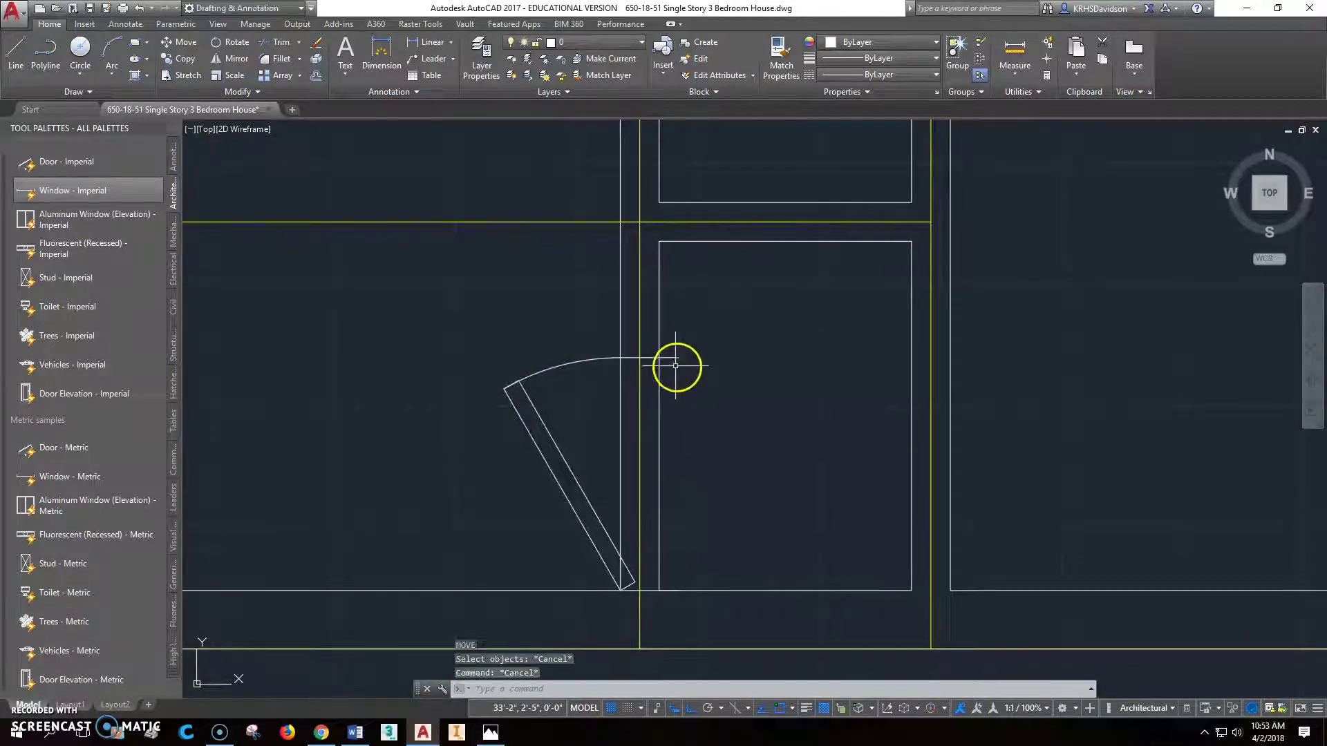
{"action": "left_click", "coordinate": [674, 358]}
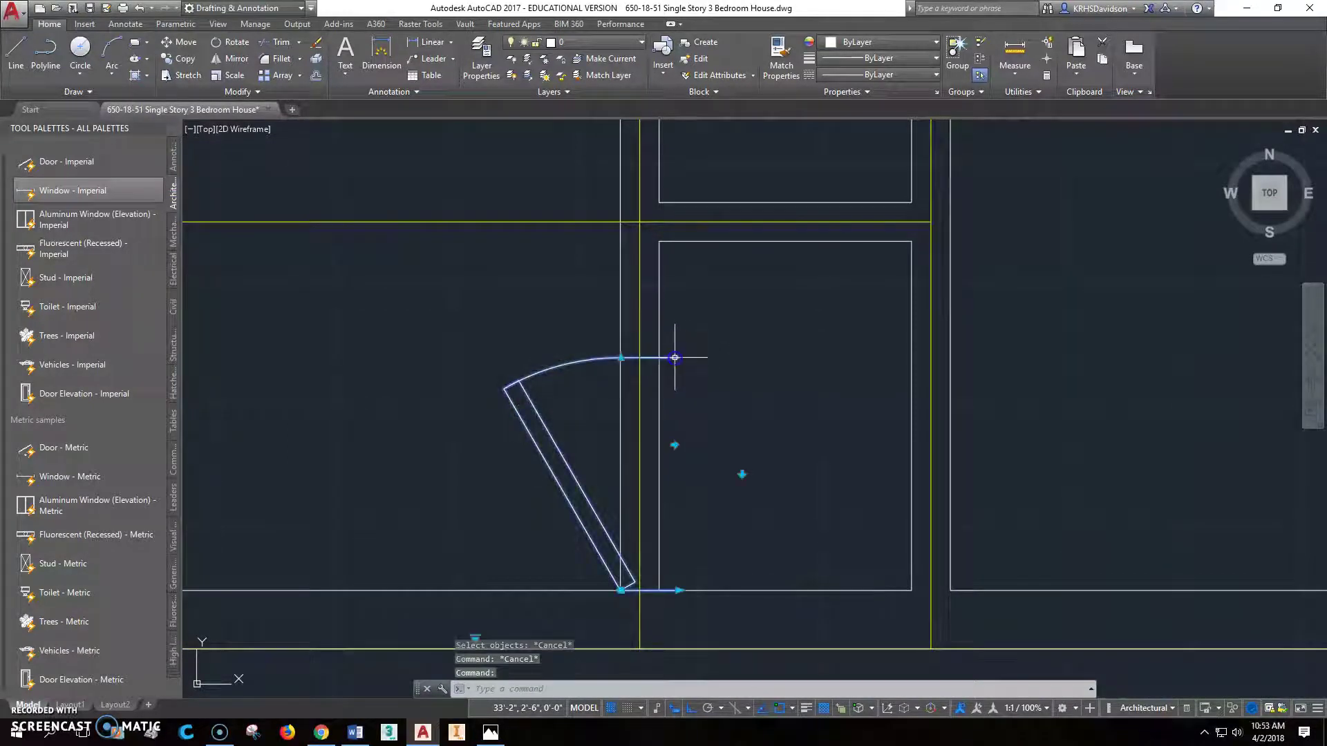
{"action": "left_click", "coordinate": [679, 590]}
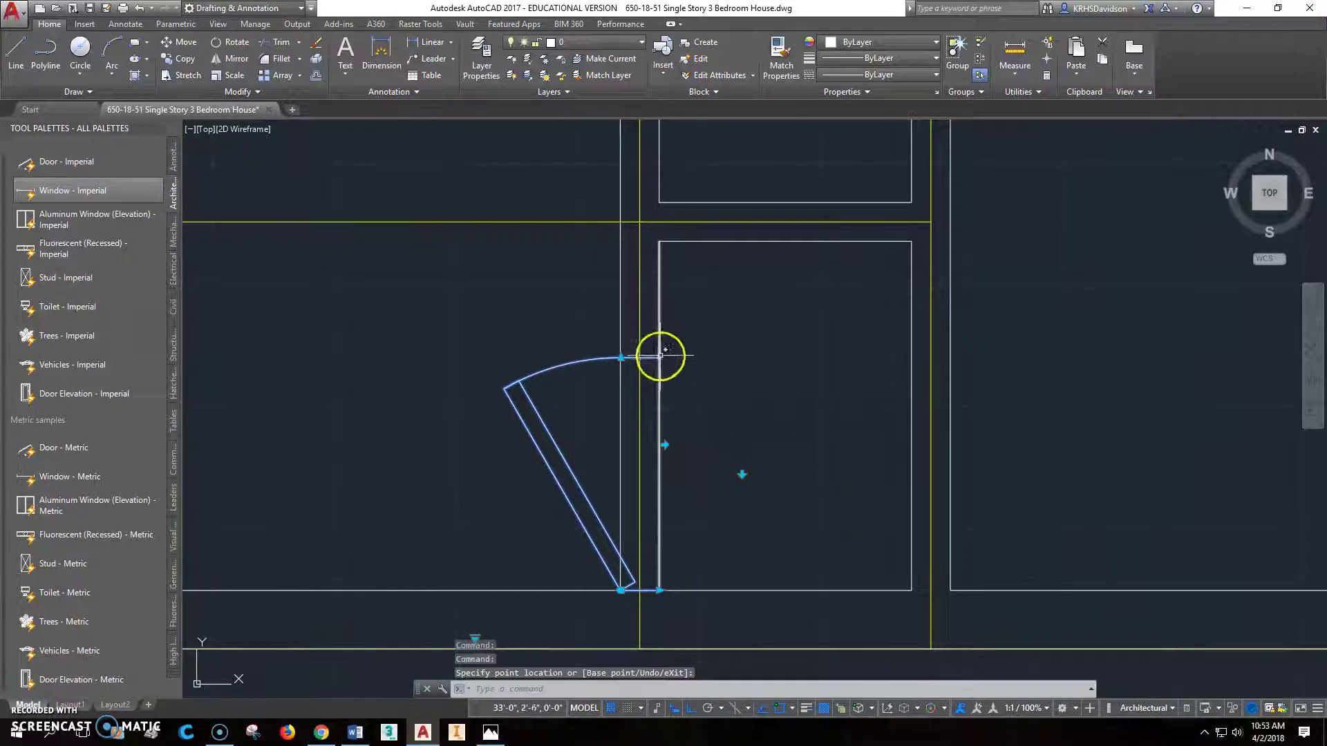
{"action": "key", "text": "Escape"}
{"action": "key", "text": "Escape"}
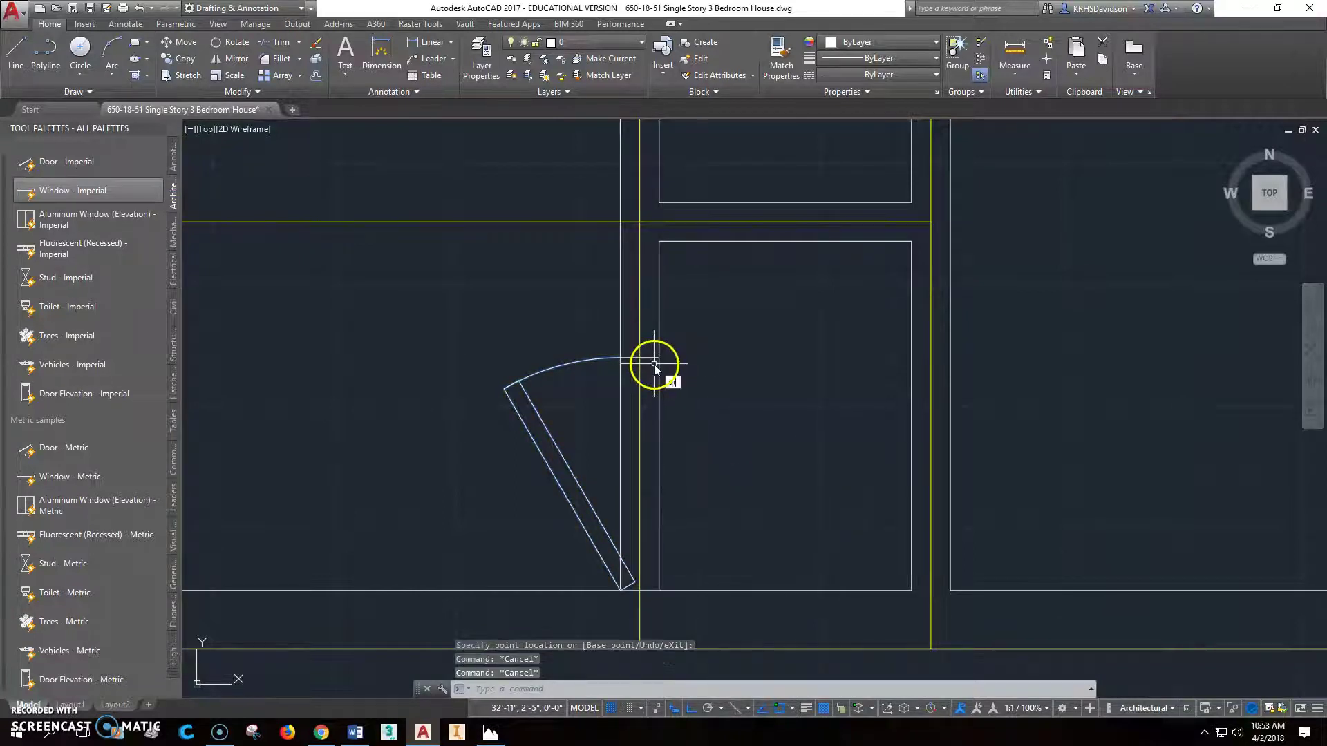
Measure the 1'-0" distance from the wall corner to the closet wall with DIST.
{"action": "type", "text": "dist"}
{"action": "key", "text": "Return"}
{"action": "left_click", "coordinate": [659, 357]}
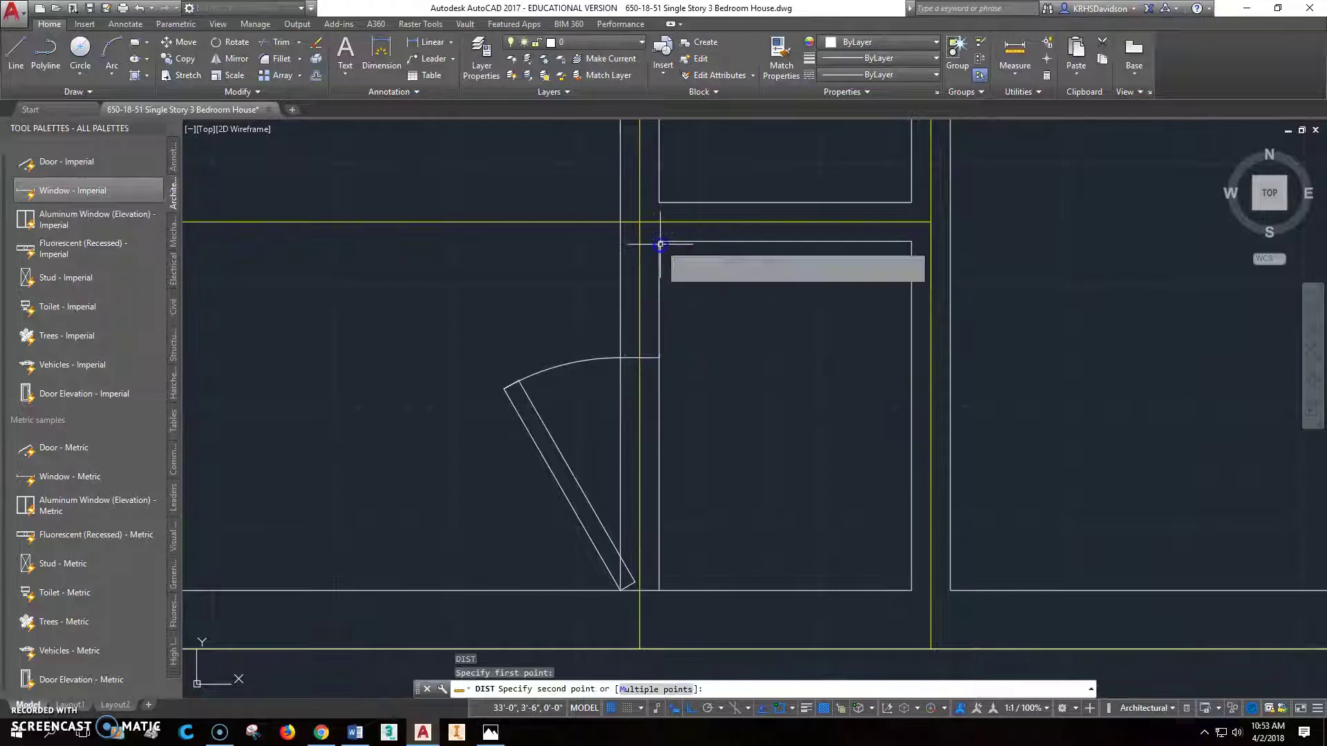
{"action": "left_click", "coordinate": [645, 366]}
{"action": "key", "text": "Escape"}
{"action": "key", "text": "Escape"}
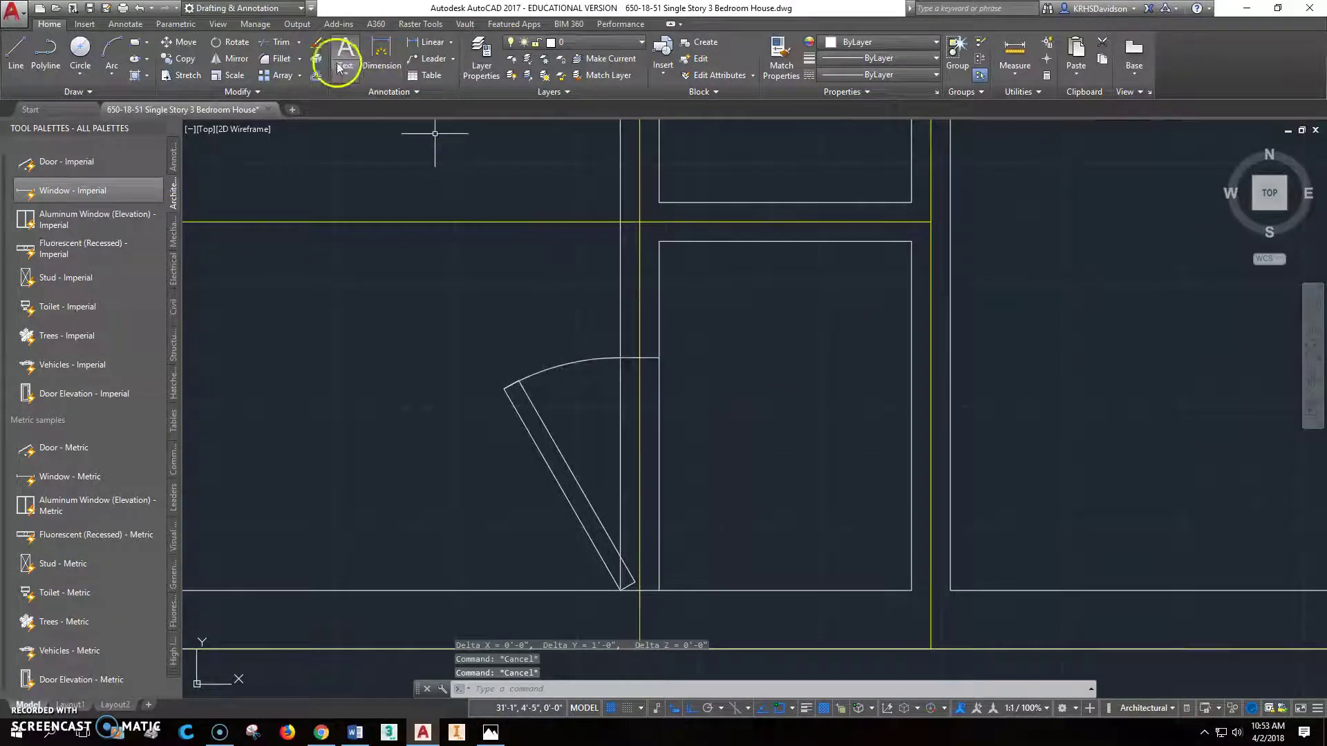
Move the closet door up 6" to centre it in the opening.
{"action": "left_click", "coordinate": [188, 44]}
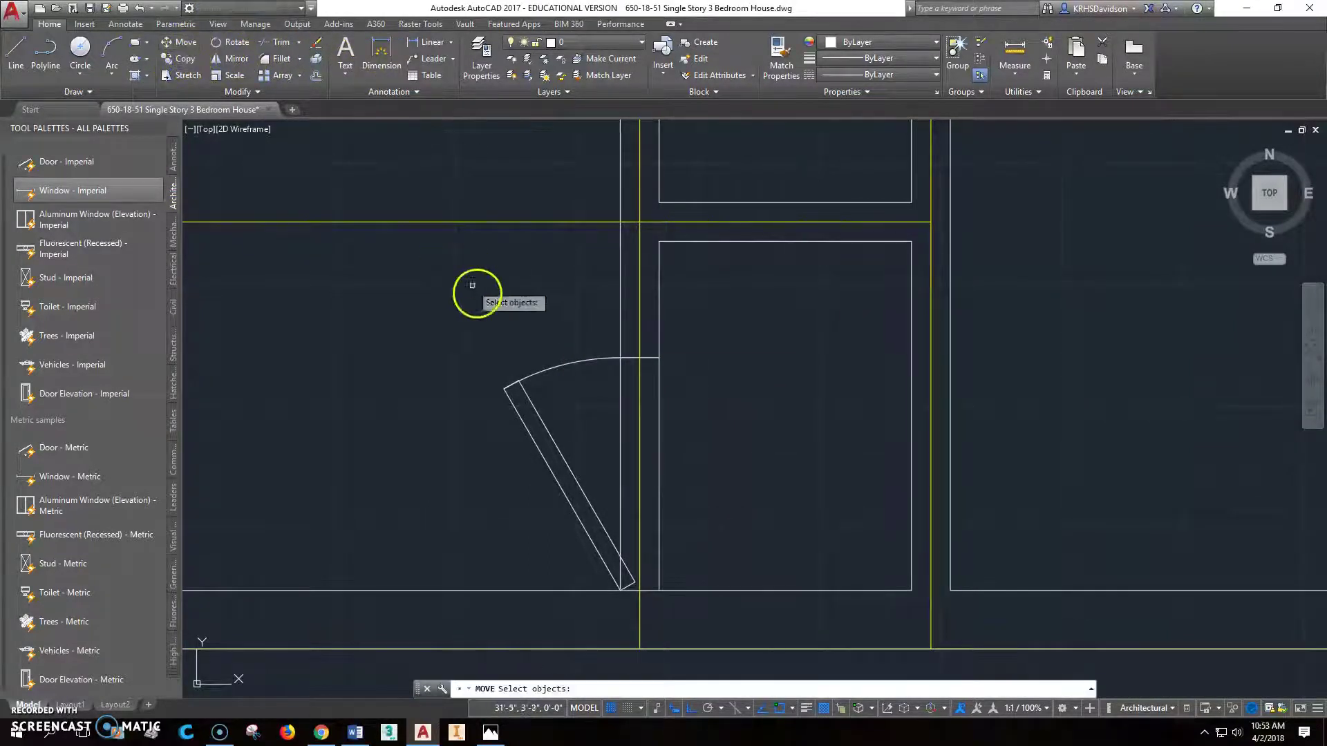
{"action": "left_click", "coordinate": [544, 371]}
{"action": "key", "text": "Return"}
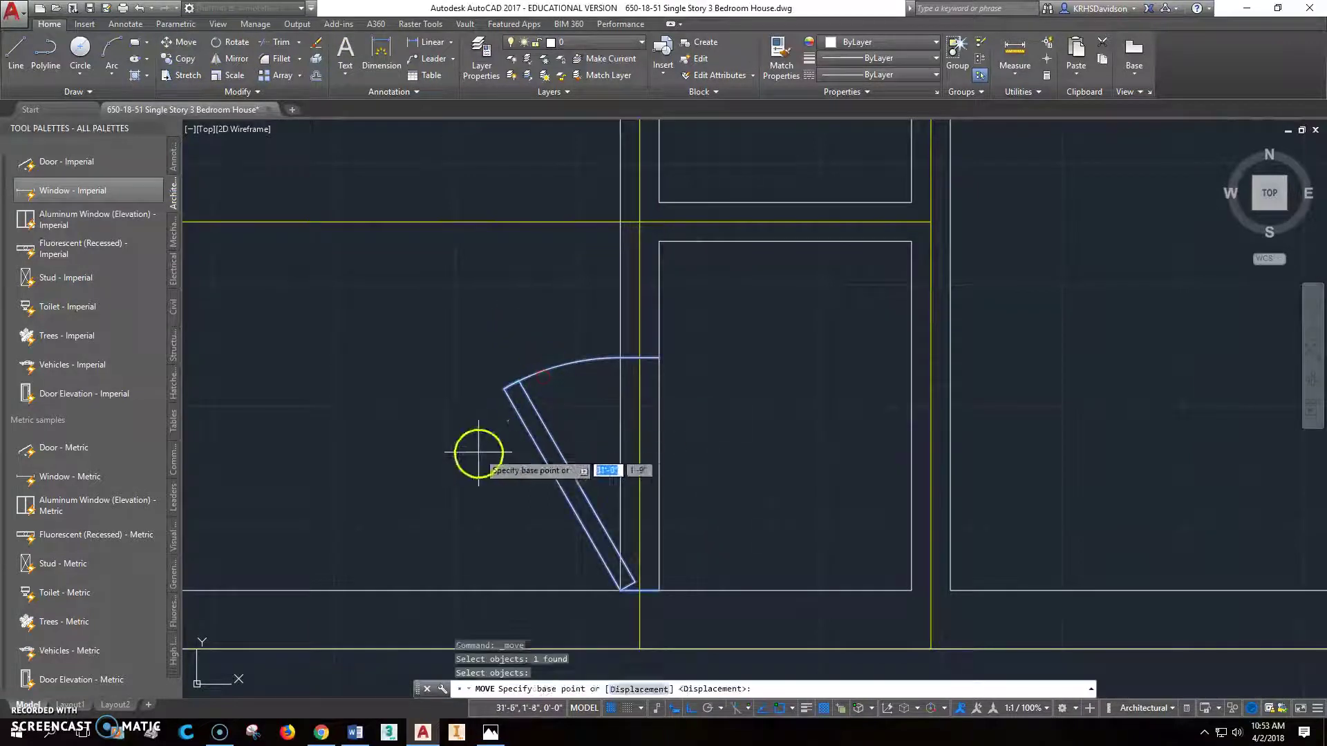
{"action": "left_click", "coordinate": [476, 452]}
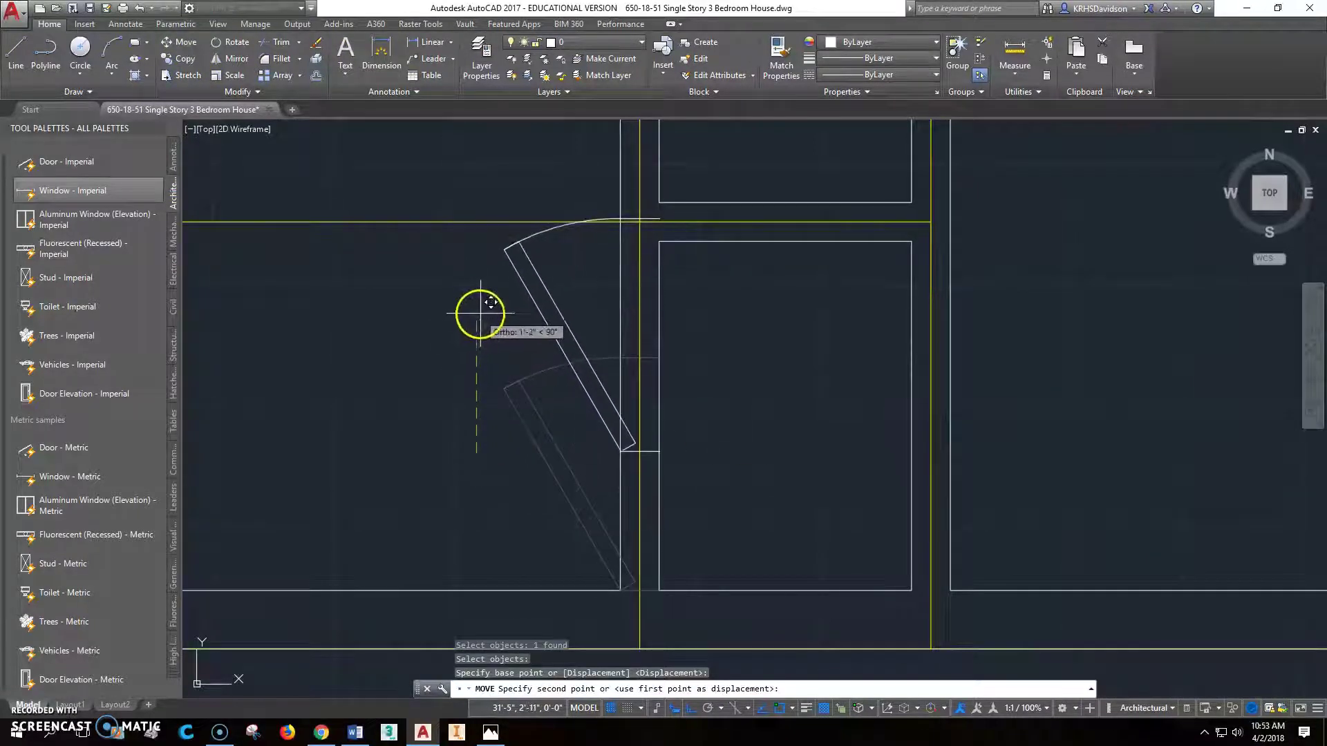
{"action": "type", "text": "6\""}
{"action": "key", "text": "Return"}
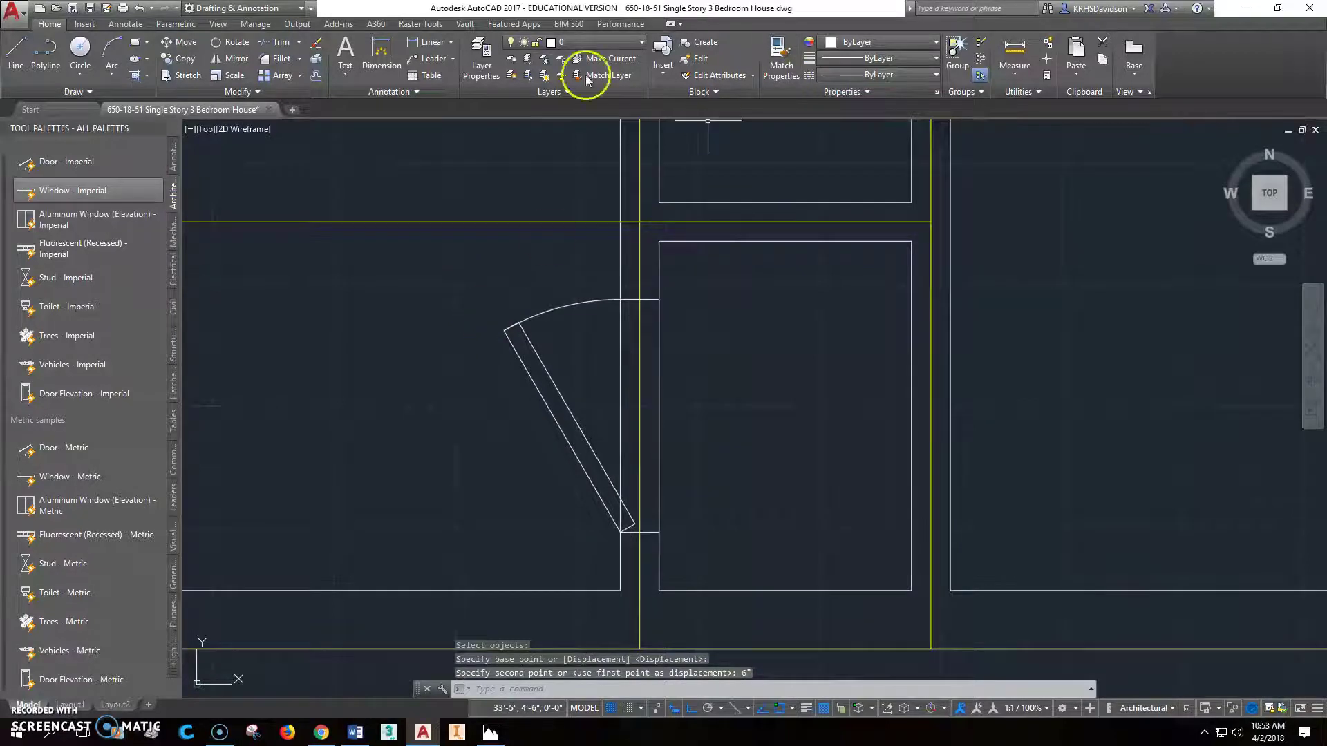
Trim the wall lines inside the door opening between the upper and lower cutting edges.
{"action": "left_click", "coordinate": [283, 43]}
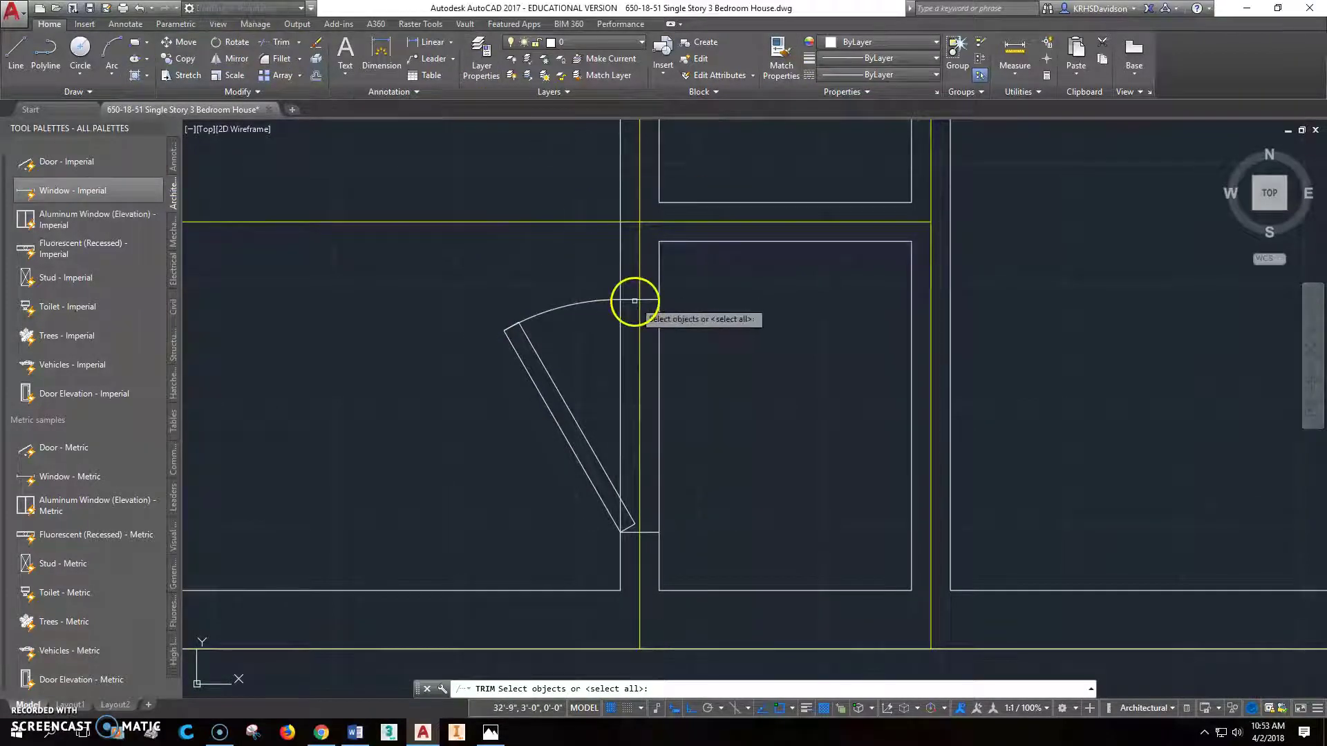
{"action": "left_click", "coordinate": [631, 299]}
{"action": "left_click", "coordinate": [645, 529]}
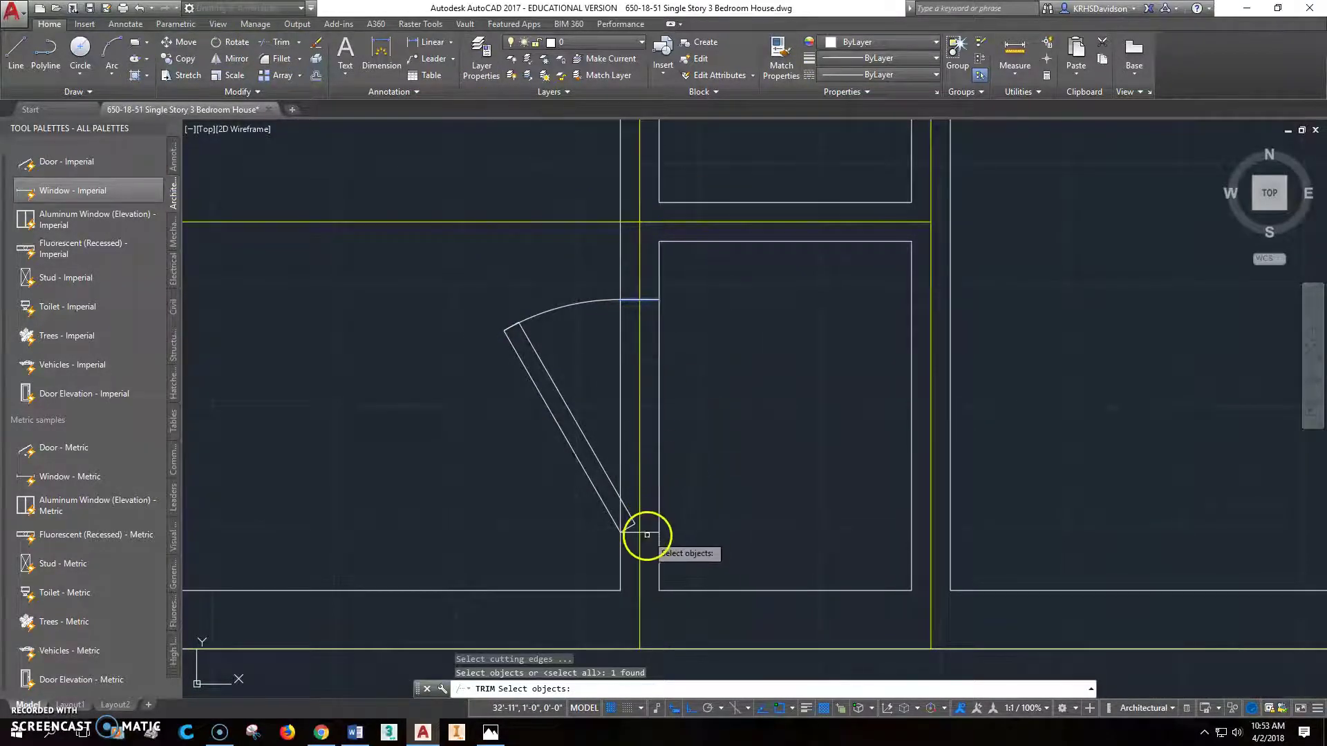
{"action": "key", "text": "Return"}
{"action": "left_click", "coordinate": [655, 477]}
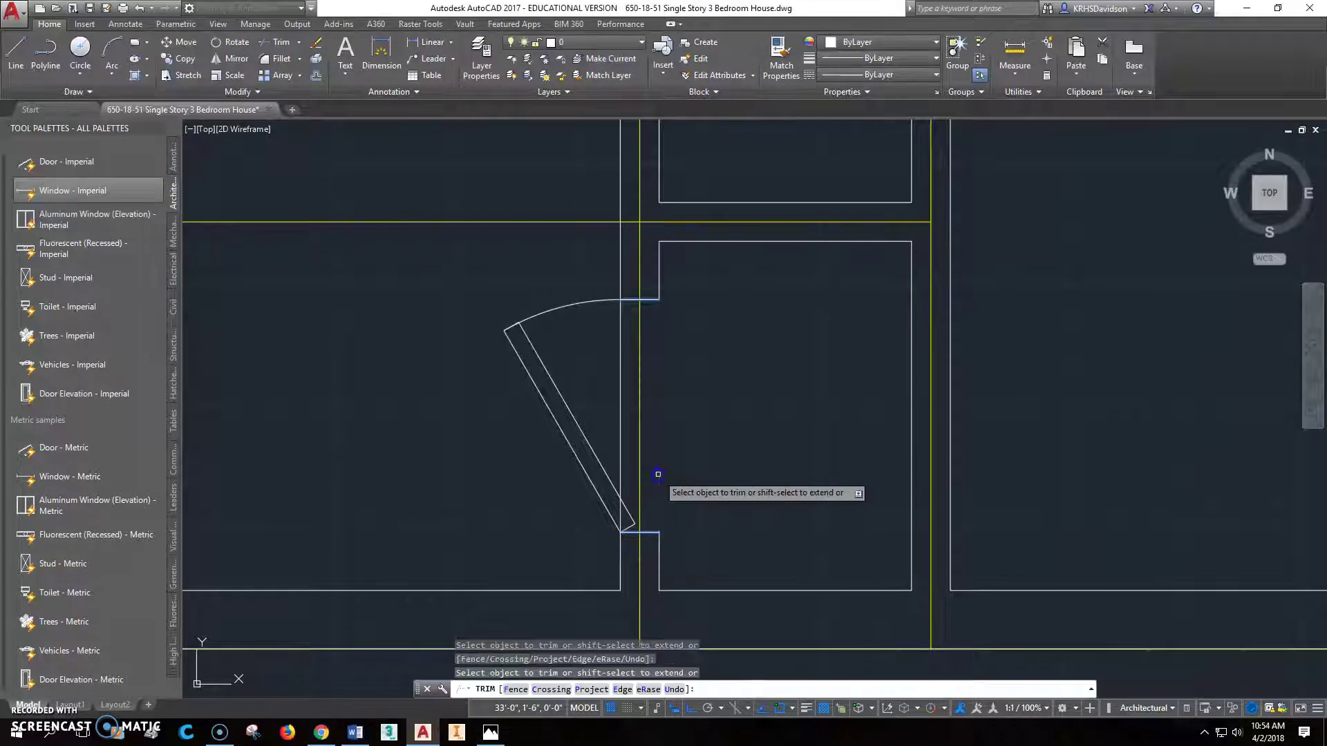
{"action": "left_click", "coordinate": [623, 458]}
{"action": "key", "text": "Escape"}
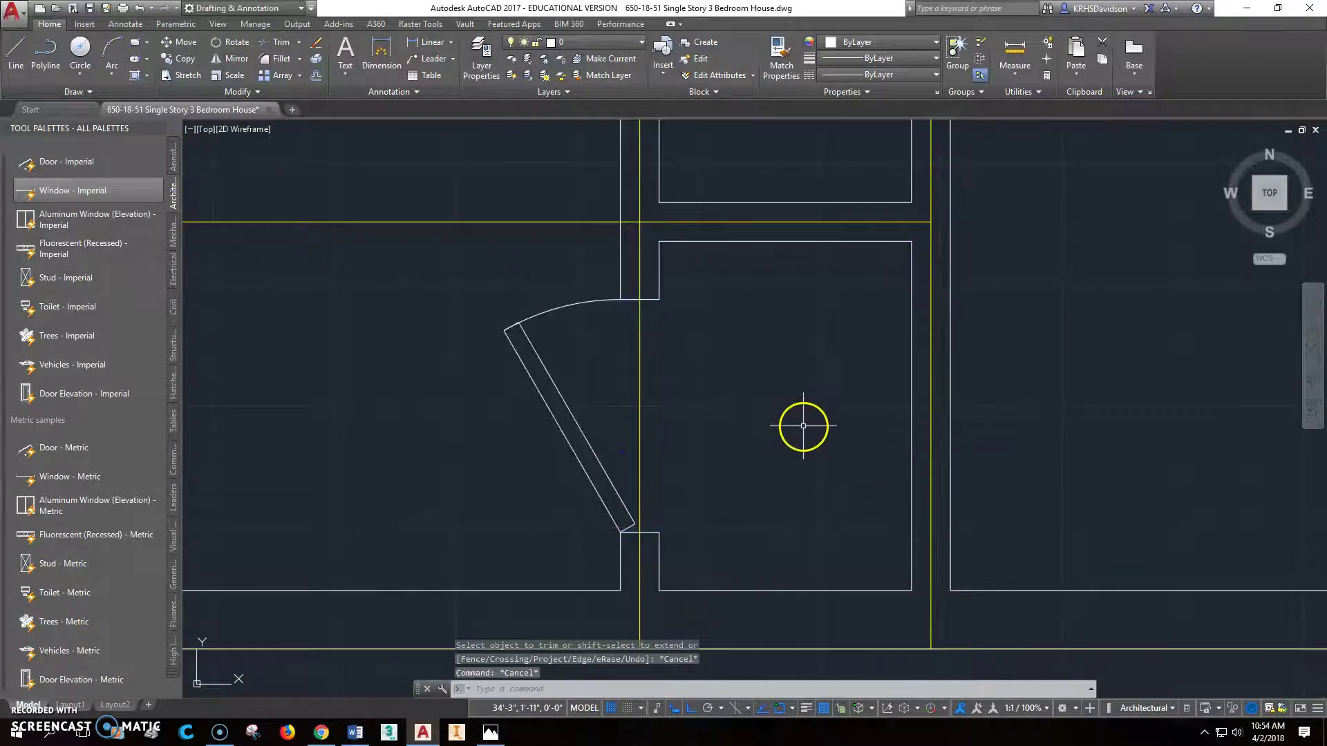
{"action": "scroll", "coordinate": [803, 425], "scroll_direction": "down", "scroll_amount": 5}
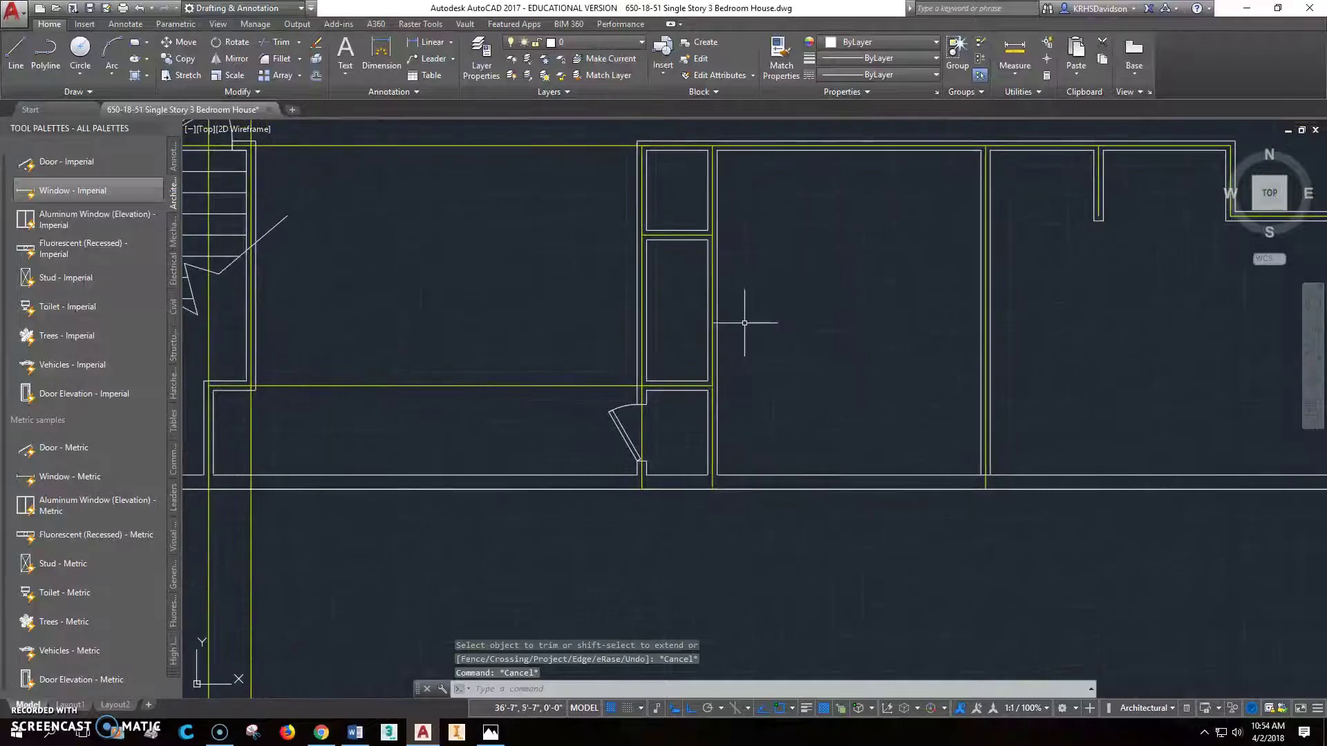
Insert another Door - Imperial in the bedroom.
{"action": "scroll", "coordinate": [720, 331], "scroll_direction": "up", "scroll_amount": 3}
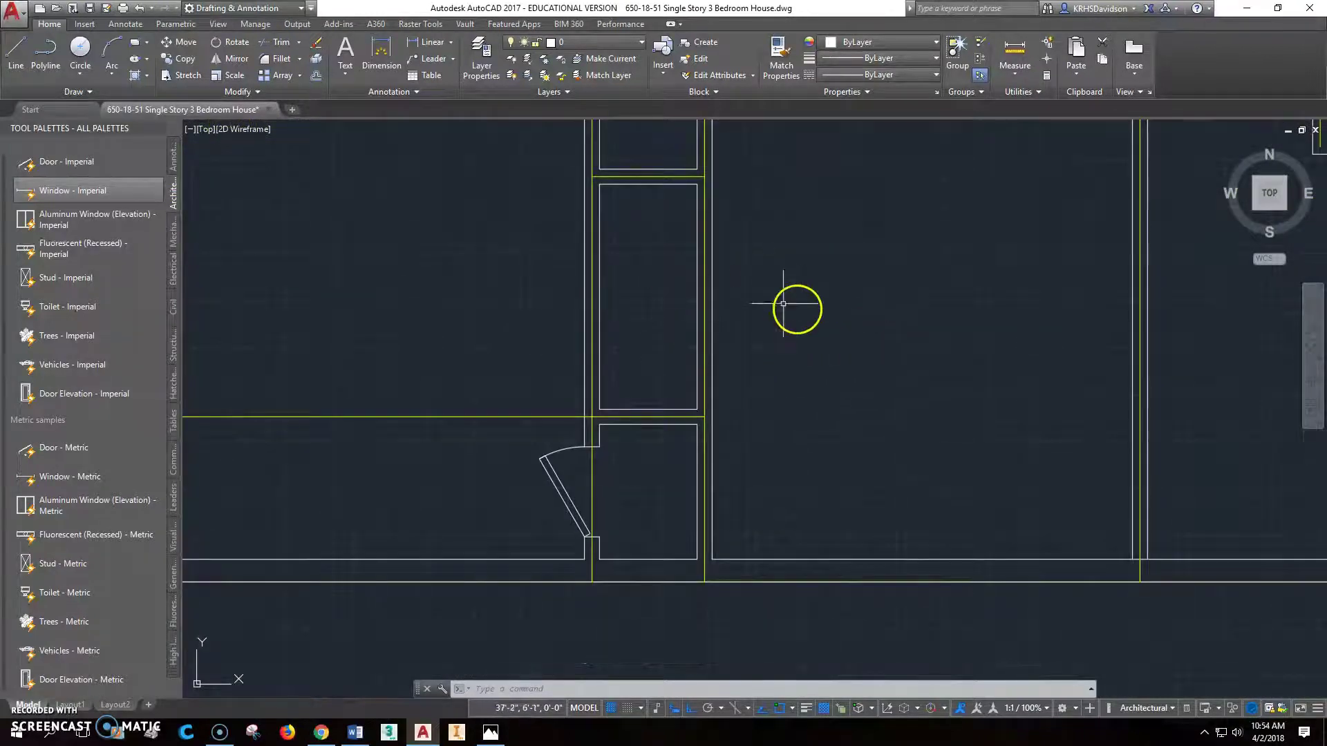
{"action": "left_click", "coordinate": [81, 163]}
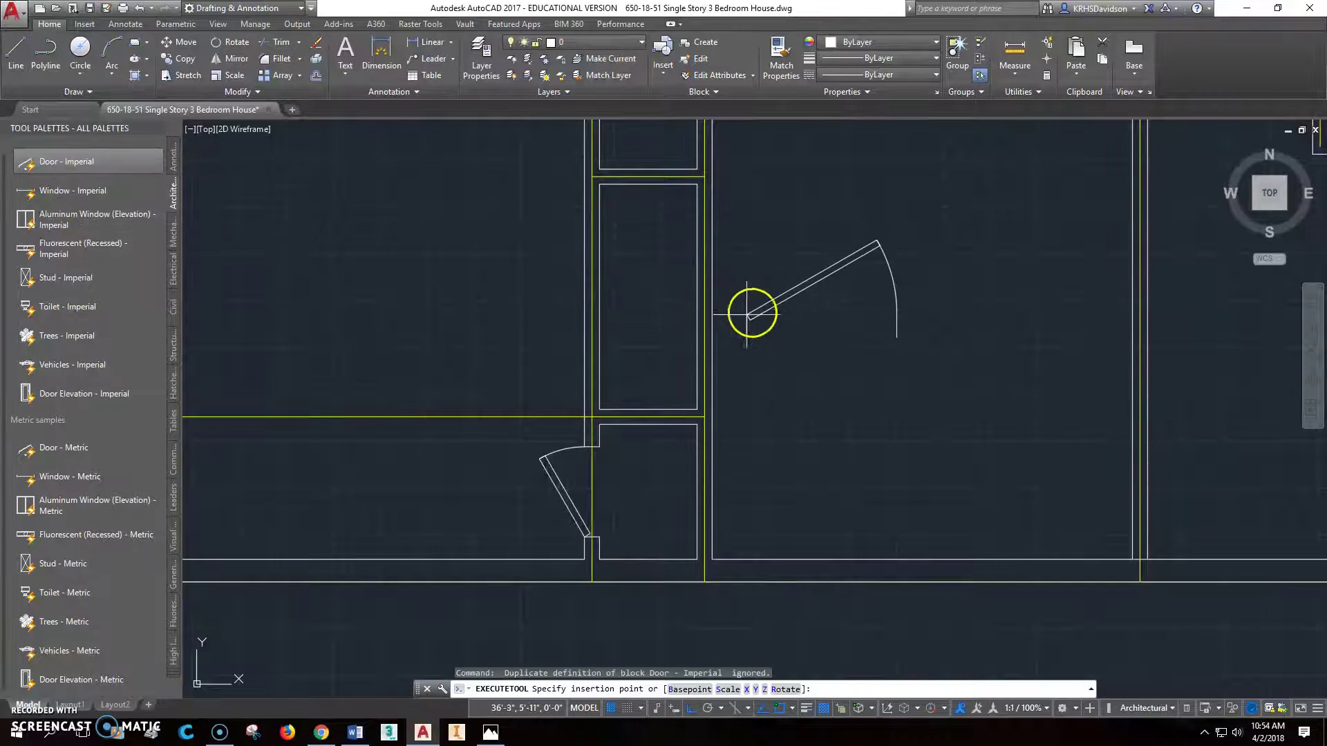
{"action": "left_click", "coordinate": [733, 345]}
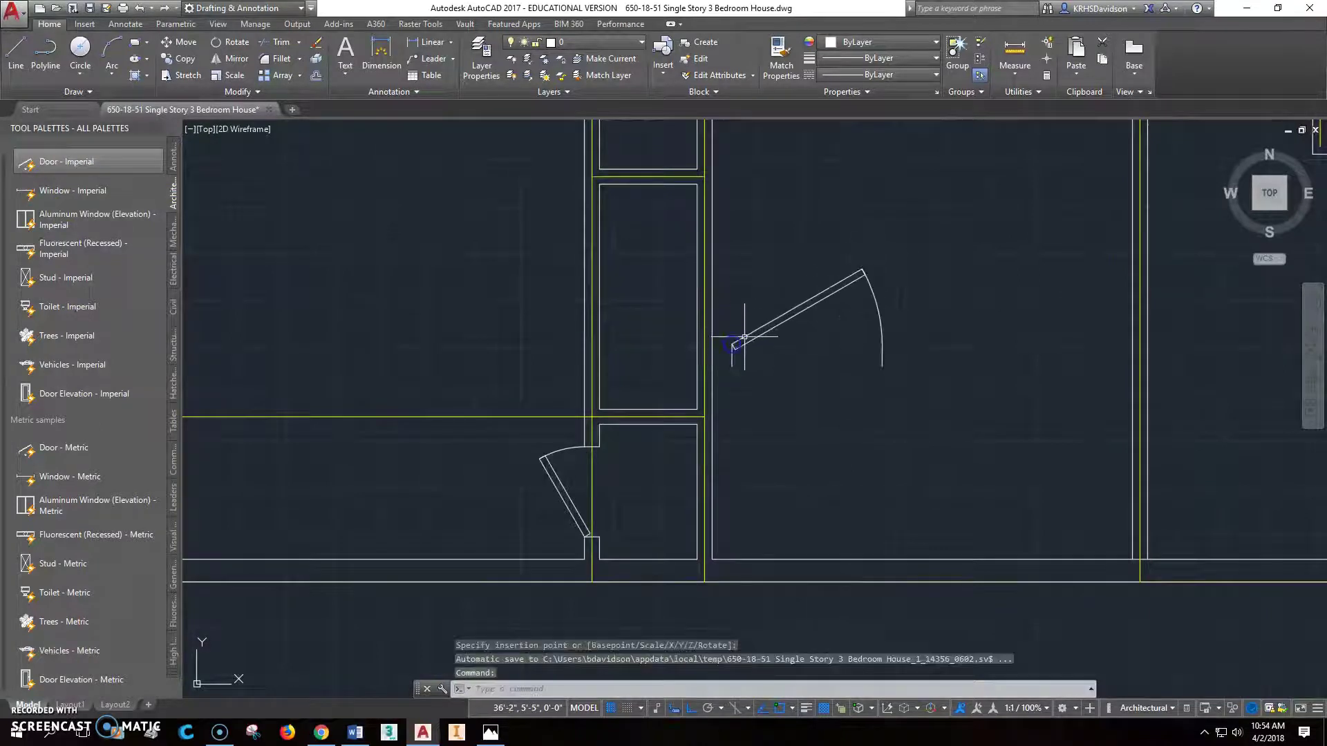
{"action": "scroll", "coordinate": [760, 366], "scroll_direction": "up", "scroll_amount": 5}
{"action": "scroll", "coordinate": [611, 394], "scroll_direction": "down", "scroll_amount": 2}
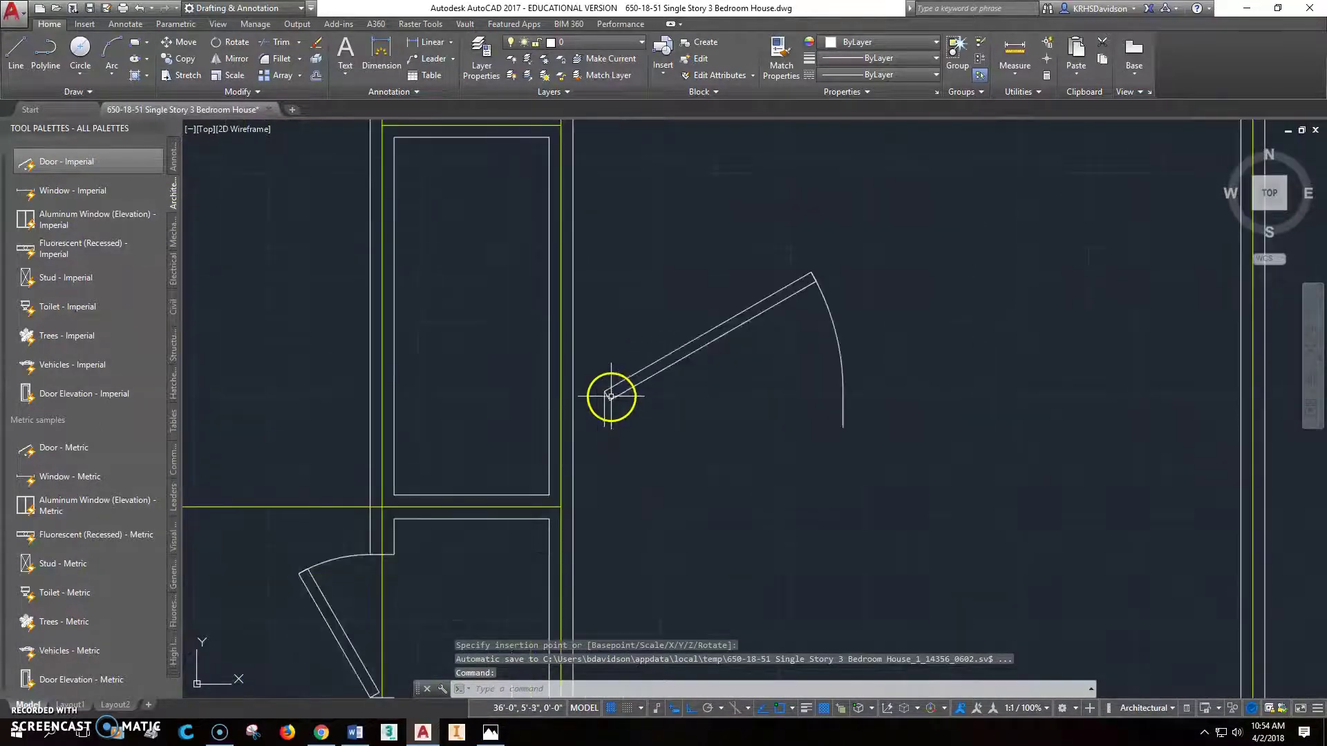
Move the new door by its hinge corner onto the closet wall corner.
{"action": "left_click", "coordinate": [175, 42]}
{"action": "left_click", "coordinate": [605, 389]}
{"action": "key", "text": "Return"}
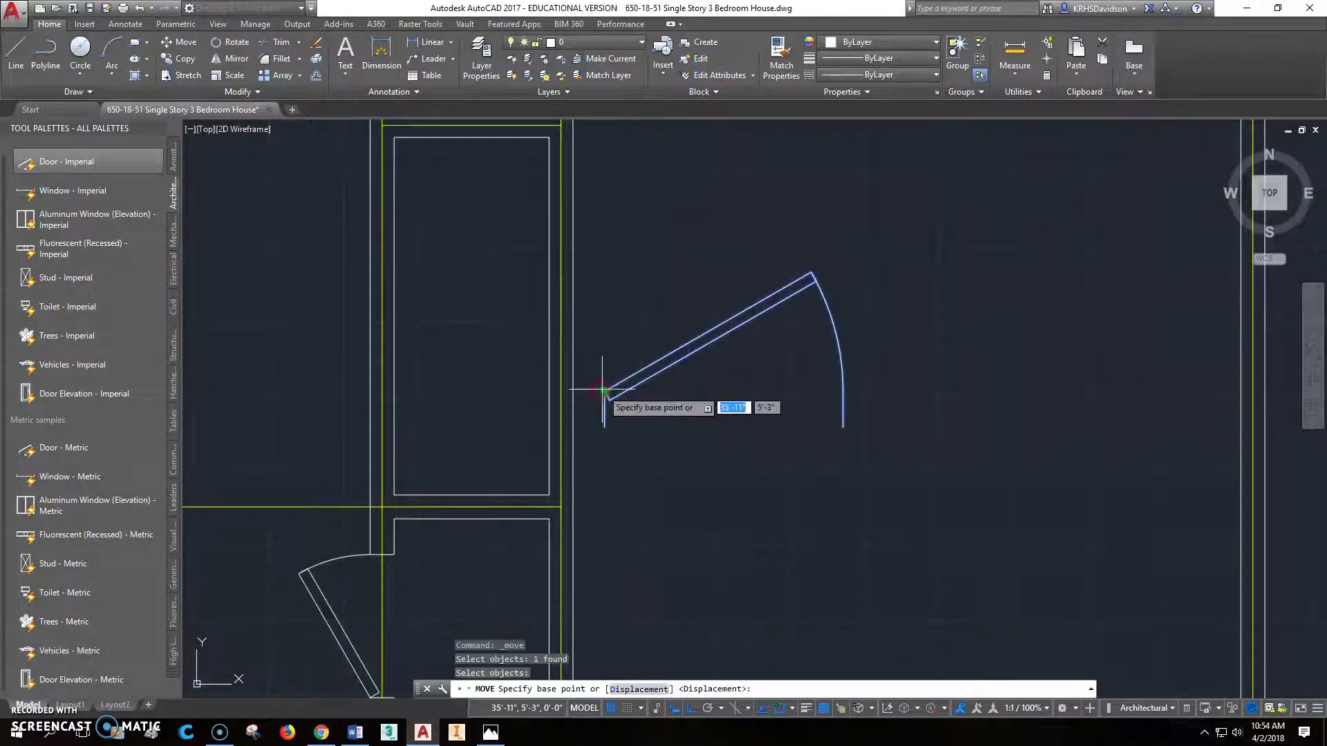
{"action": "left_click", "coordinate": [606, 394]}
{"action": "left_click", "coordinate": [547, 495]}
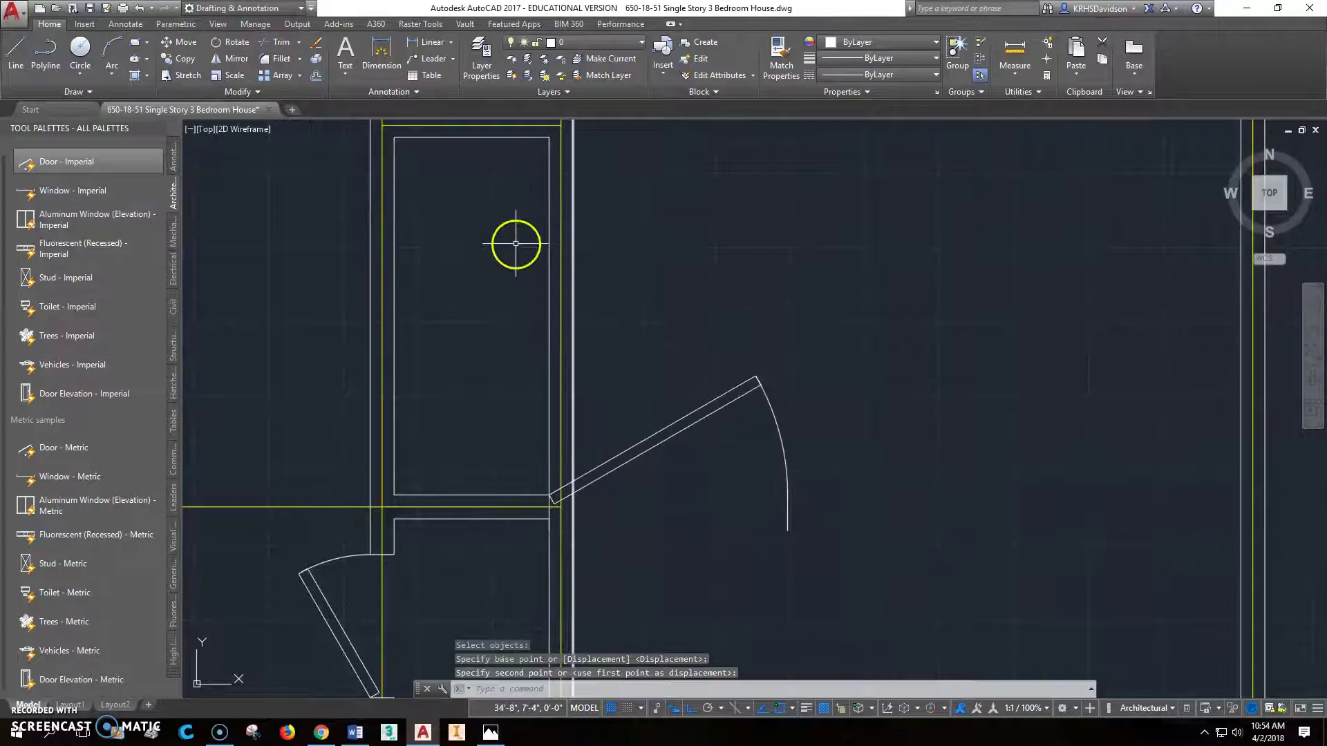
Rotate the closet door about its hinge to a new swing angle.
{"action": "left_click", "coordinate": [236, 42]}
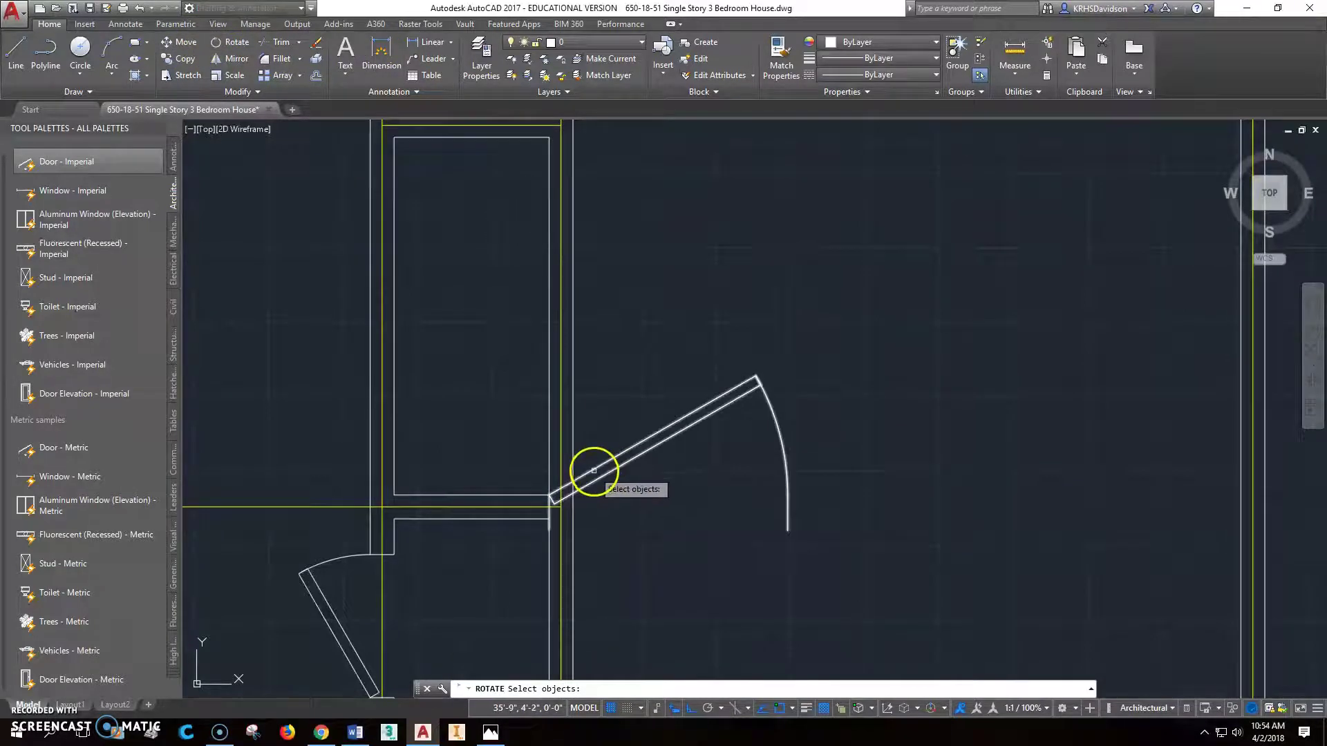
{"action": "left_click", "coordinate": [591, 472]}
{"action": "key", "text": "Return"}
{"action": "left_click", "coordinate": [549, 495]}
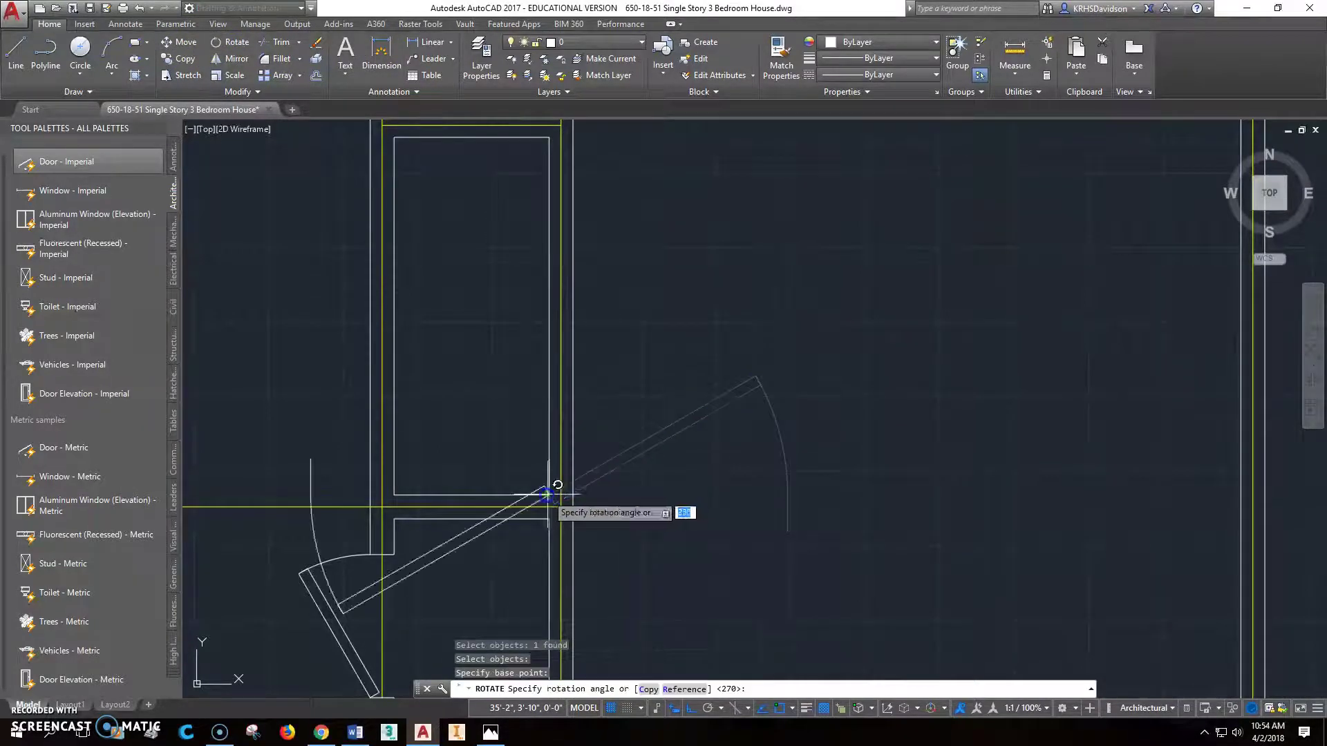
{"action": "left_click", "coordinate": [532, 331]}
{"action": "scroll", "coordinate": [684, 361], "scroll_direction": "up", "scroll_amount": 2}
{"action": "scroll", "coordinate": [684, 361], "scroll_direction": "down", "scroll_amount": 2}
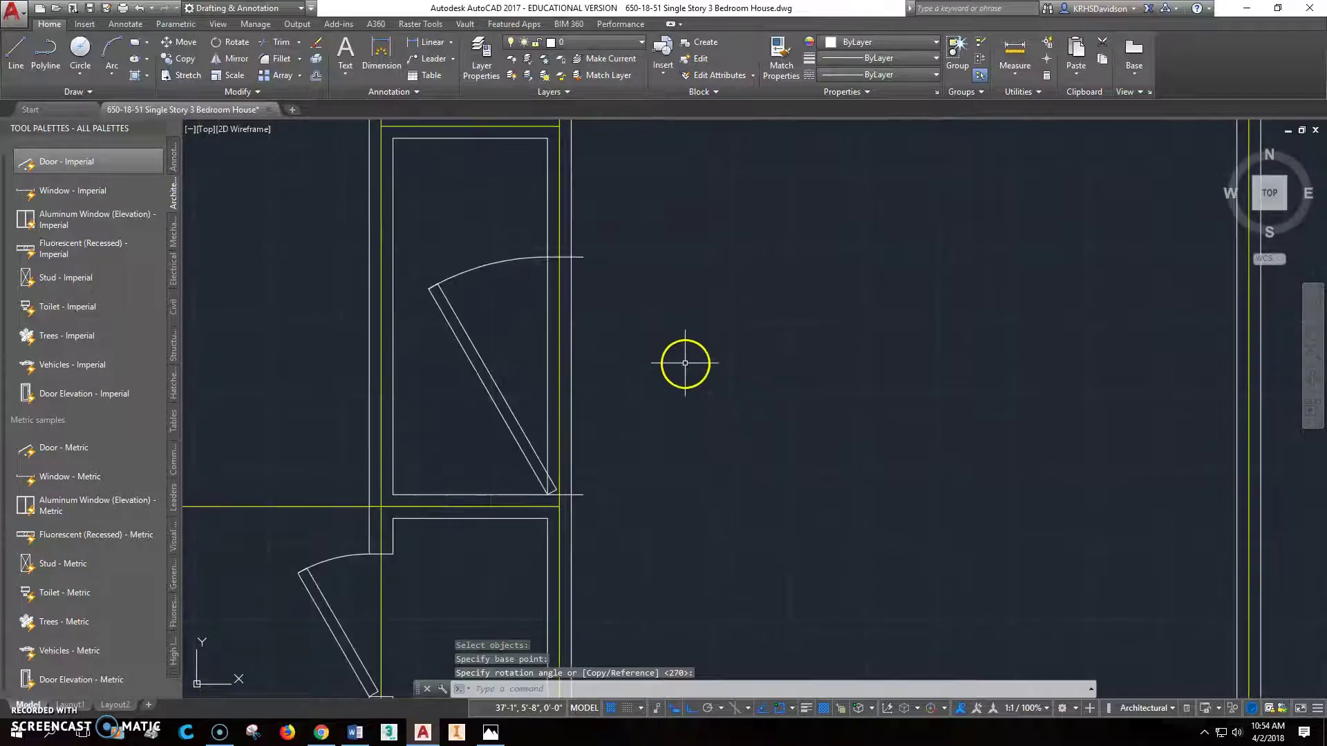
Flip the door to swing outward from the closet and shorten its leaf to half width.
{"action": "left_click", "coordinate": [526, 439]}
{"action": "left_click", "coordinate": [604, 418]}
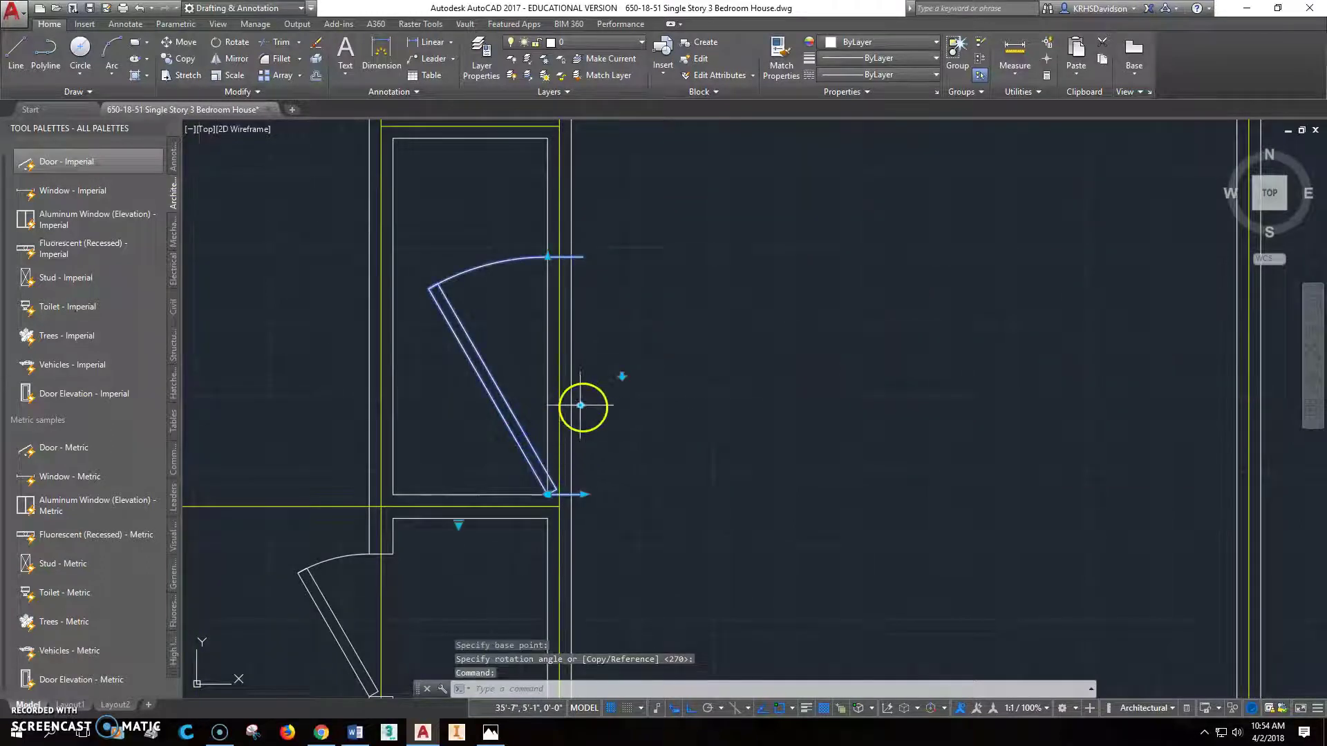
{"action": "left_click", "coordinate": [580, 405]}
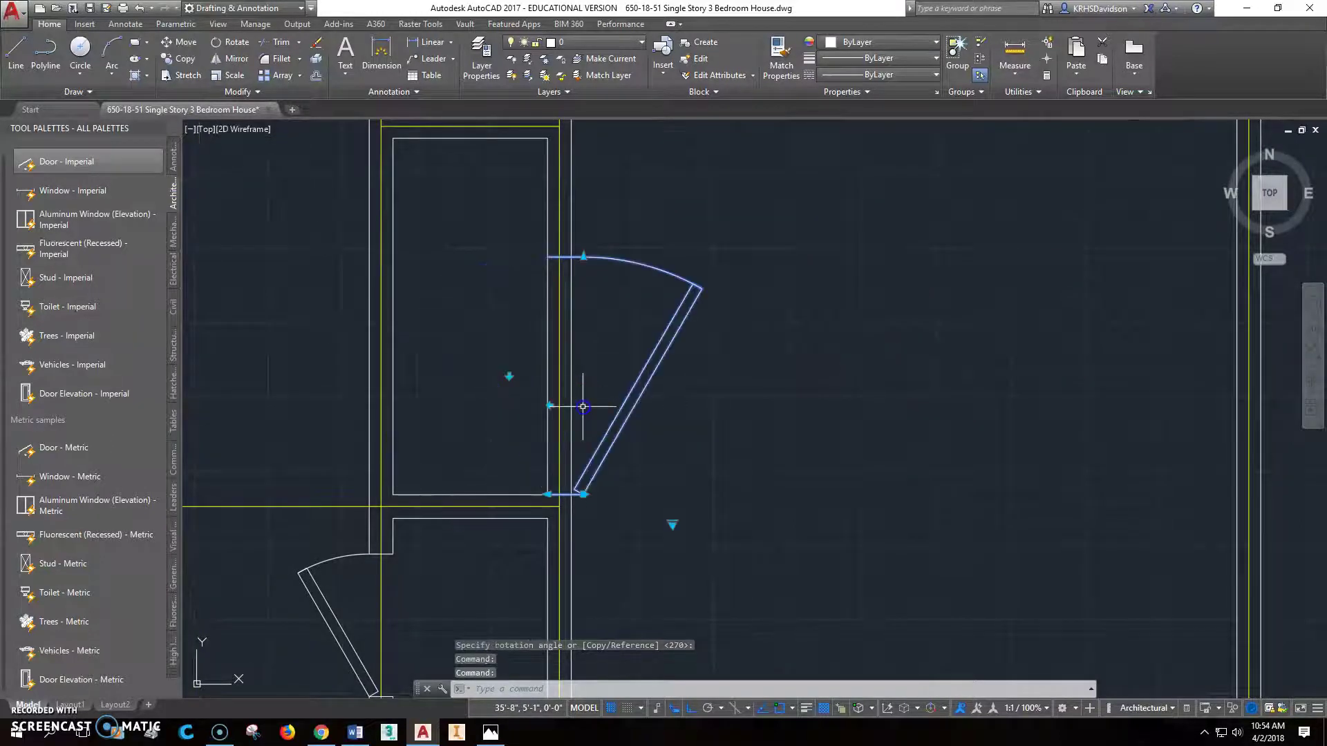
{"action": "left_click", "coordinate": [583, 257]}
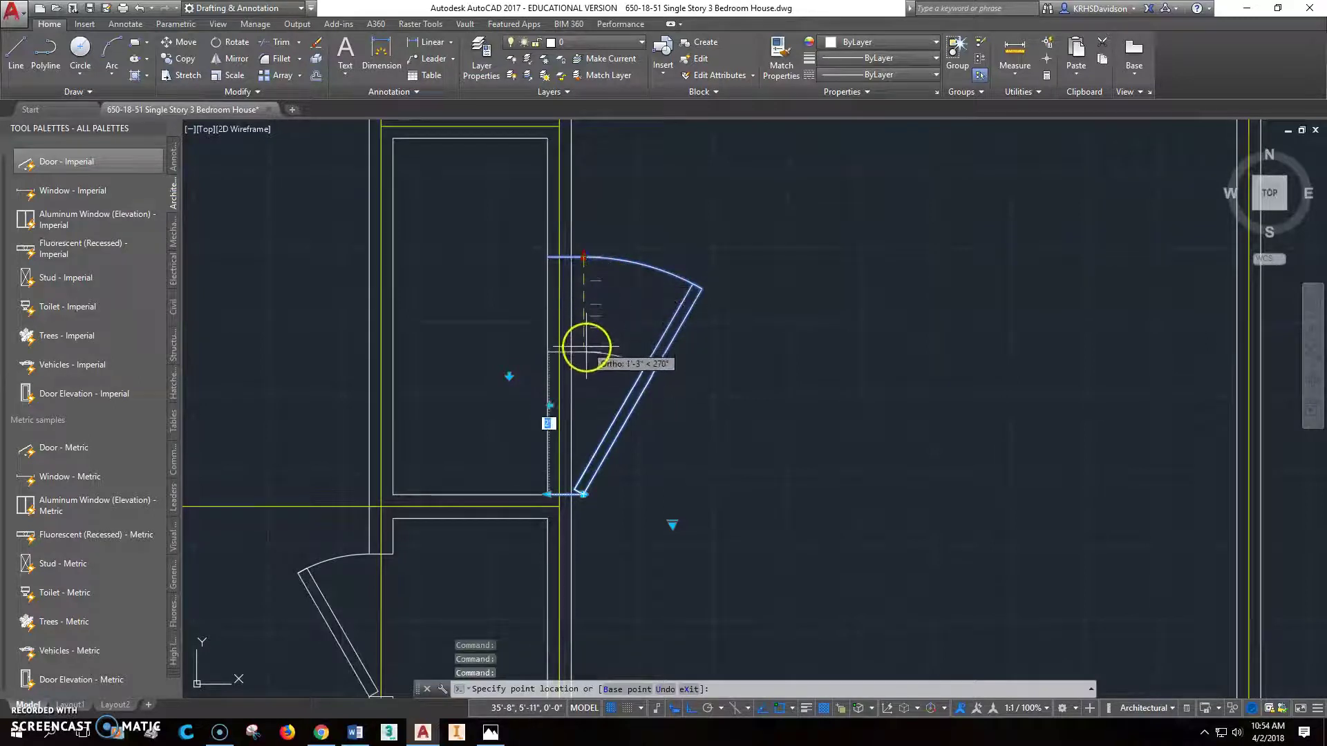
{"action": "left_click", "coordinate": [584, 352]}
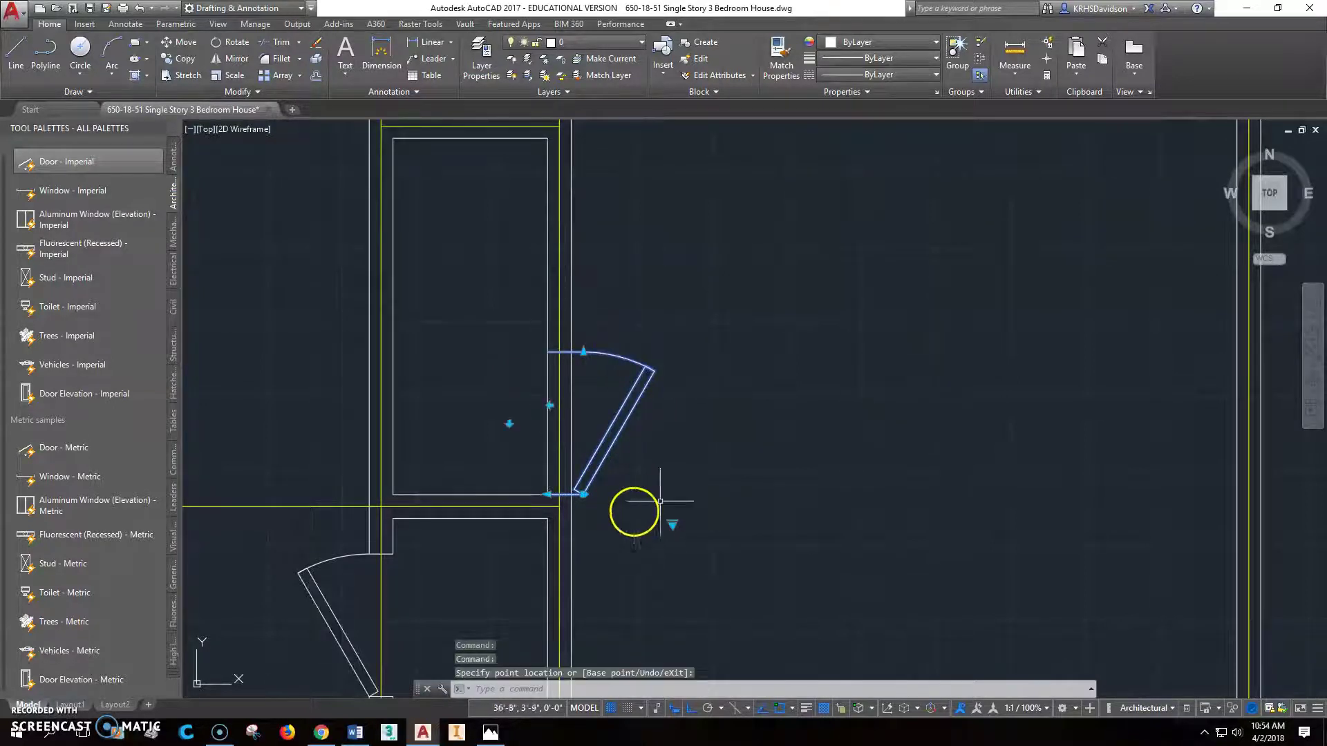
{"action": "middle_click_drag", "start_coordinate": [705, 445], "coordinate": [698, 459]}
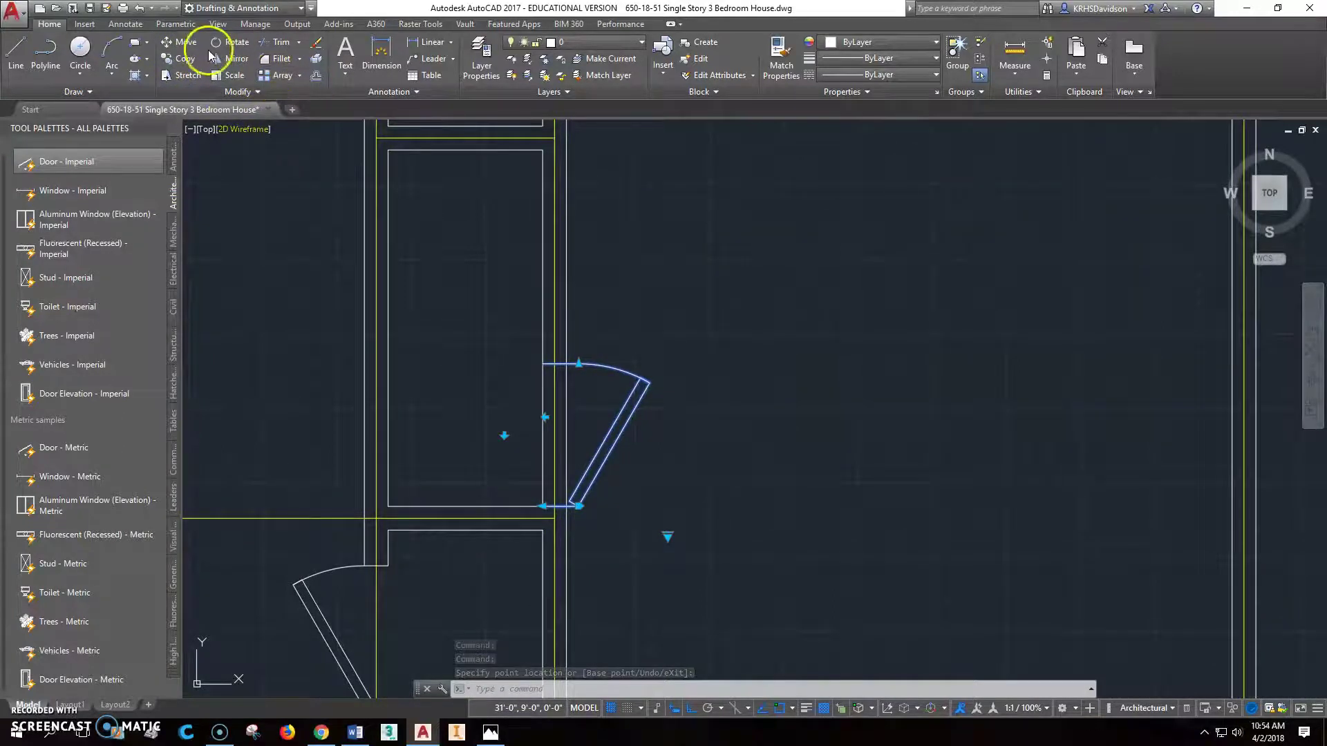
Mirror the door leaf across a horizontal line at its end, keeping the original leaf.
{"action": "key", "text": "Escape"}
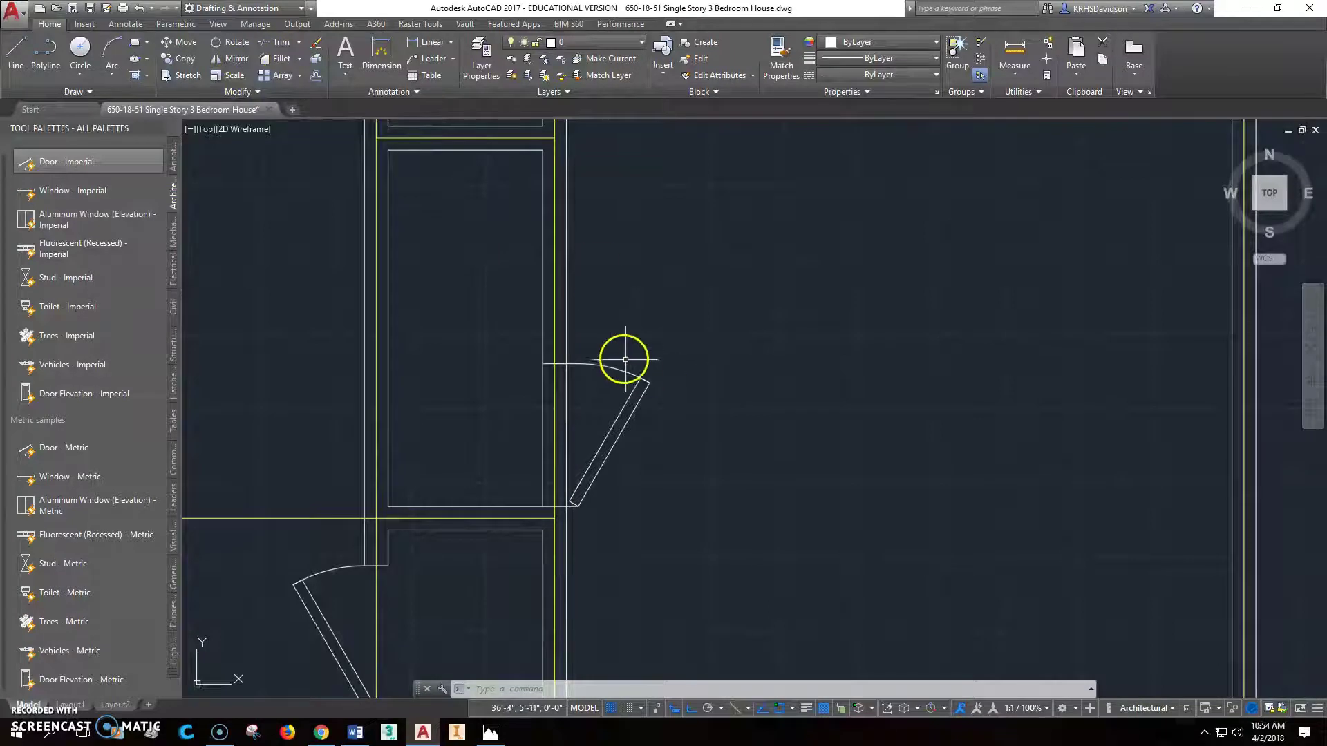
{"action": "left_click", "coordinate": [236, 58]}
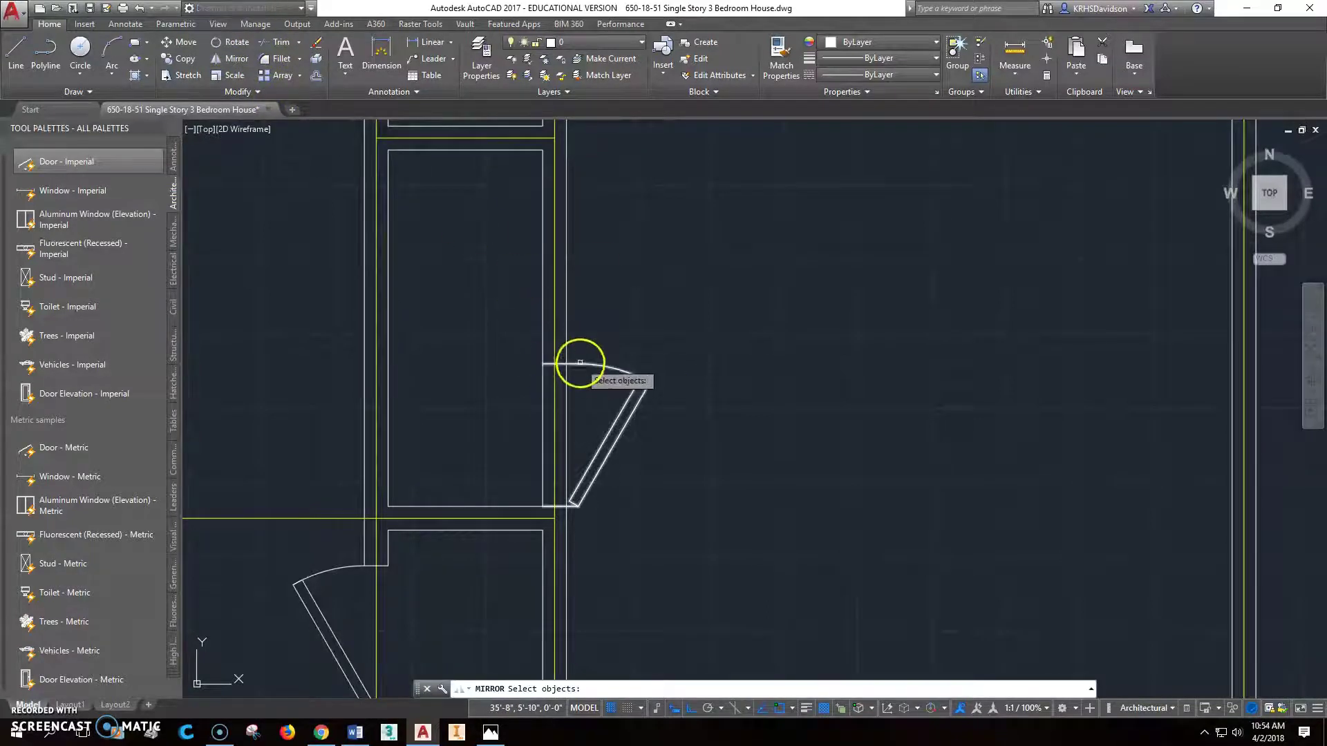
{"action": "left_click", "coordinate": [575, 362]}
{"action": "key", "text": "Return"}
{"action": "left_click", "coordinate": [544, 363]}
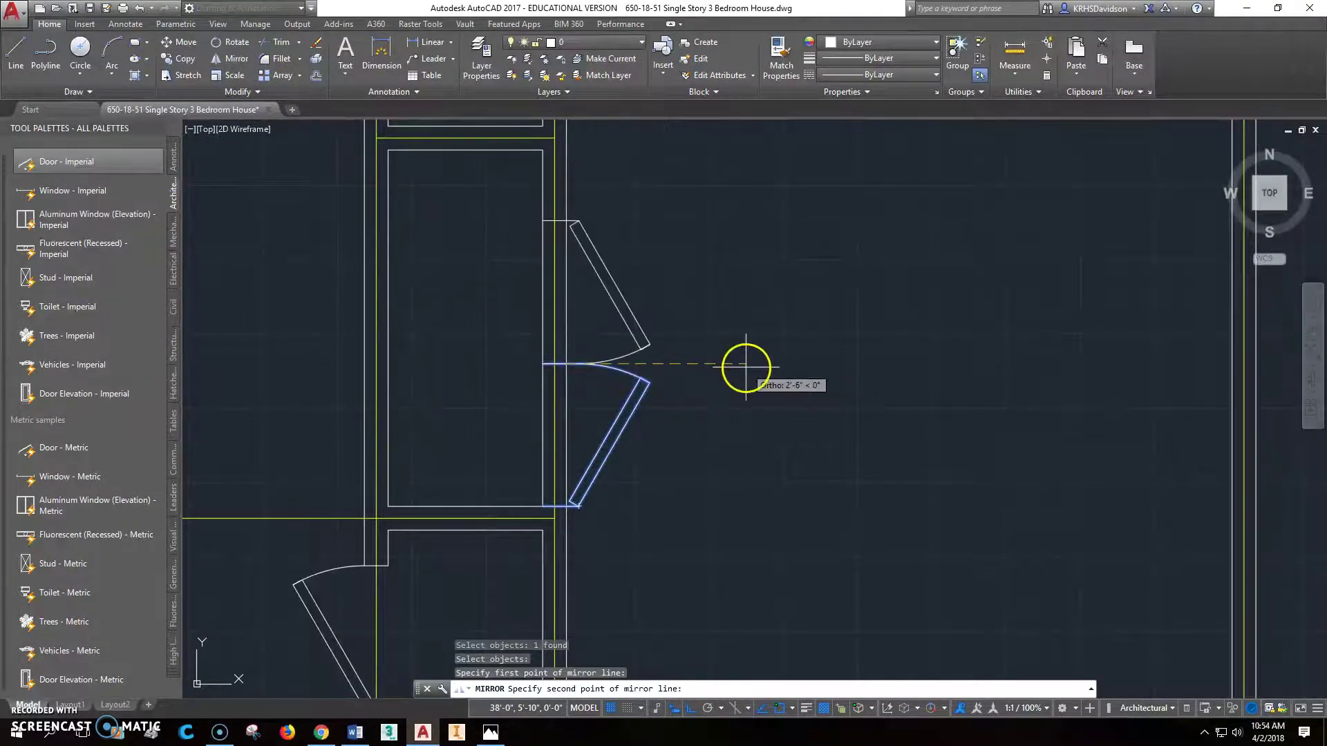
{"action": "left_click", "coordinate": [746, 367]}
{"action": "right_click", "coordinate": [746, 368]}
{"action": "left_click", "coordinate": [768, 378]}
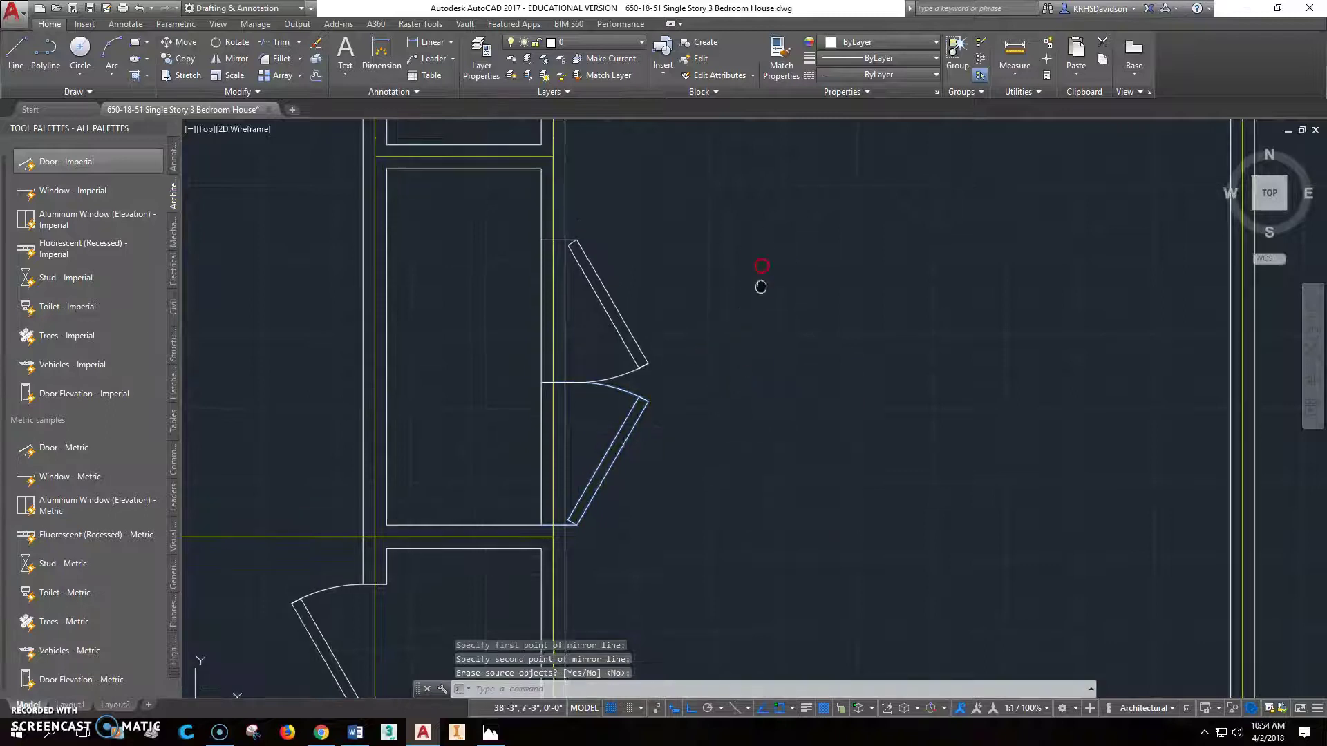
{"action": "mouse_move", "coordinate": [761, 278]}
{"action": "middle_mouse_down"}
{"action": "mouse_move", "coordinate": [737, 413]}
{"action": "mouse_move", "coordinate": [847, 361]}
{"action": "mouse_move", "coordinate": [780, 378]}
{"action": "middle_mouse_up"}
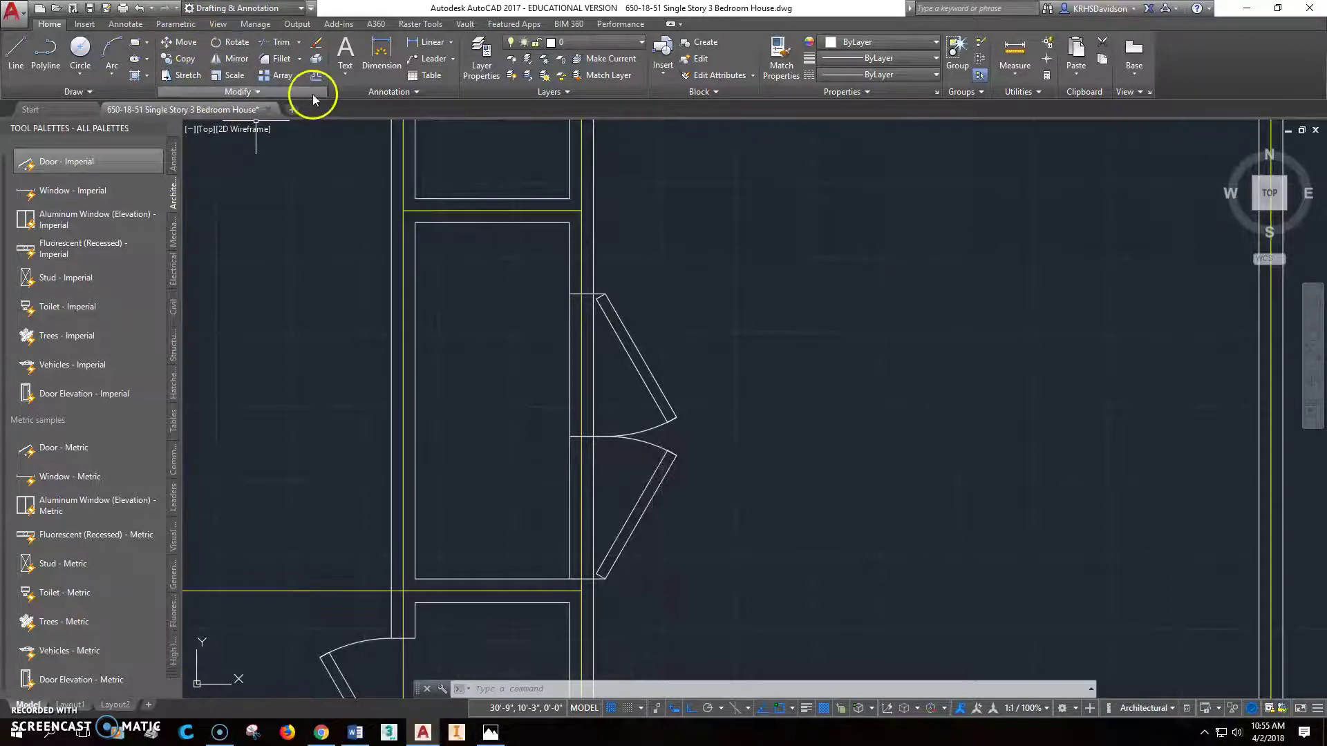
Use DIST to check the 1'-0" offset from the door's top end to the closet's inner corner.
{"action": "type", "text": "di"}
{"action": "key", "text": "Return"}
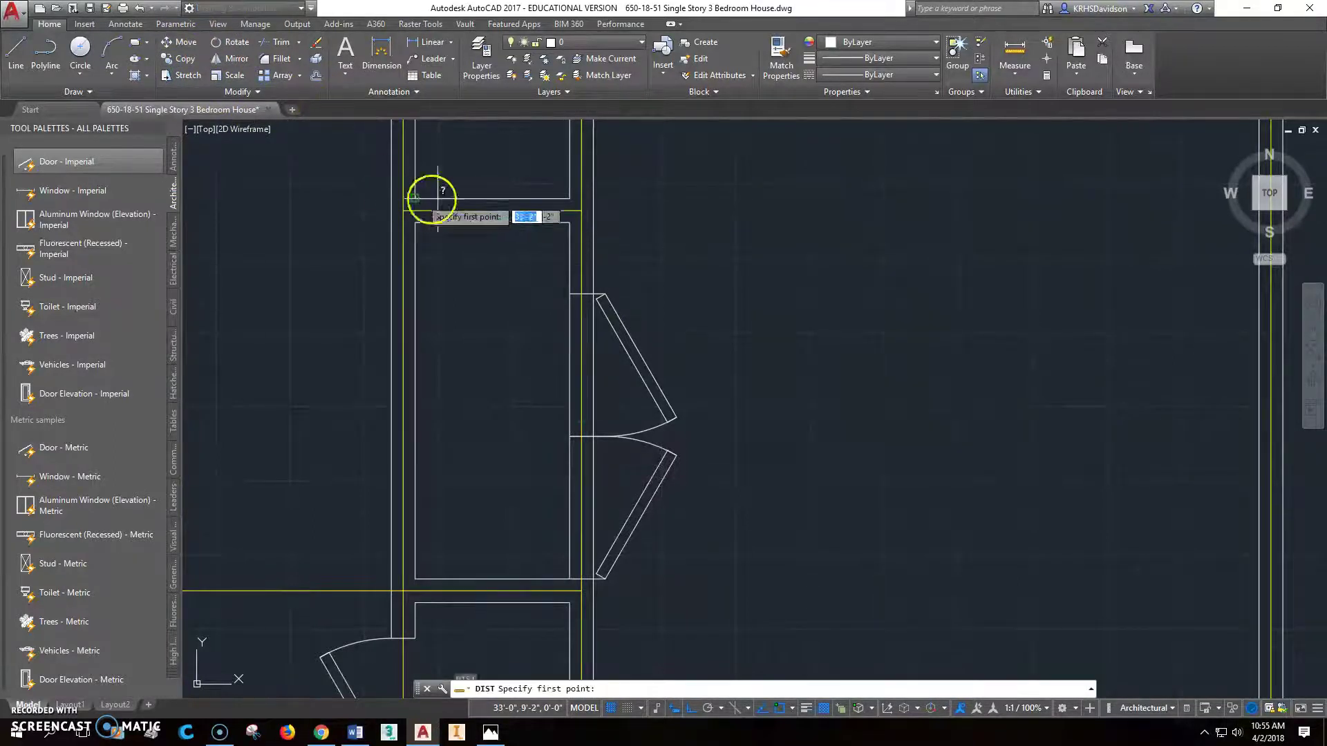
{"action": "left_click", "coordinate": [570, 293]}
{"action": "left_click", "coordinate": [570, 223]}
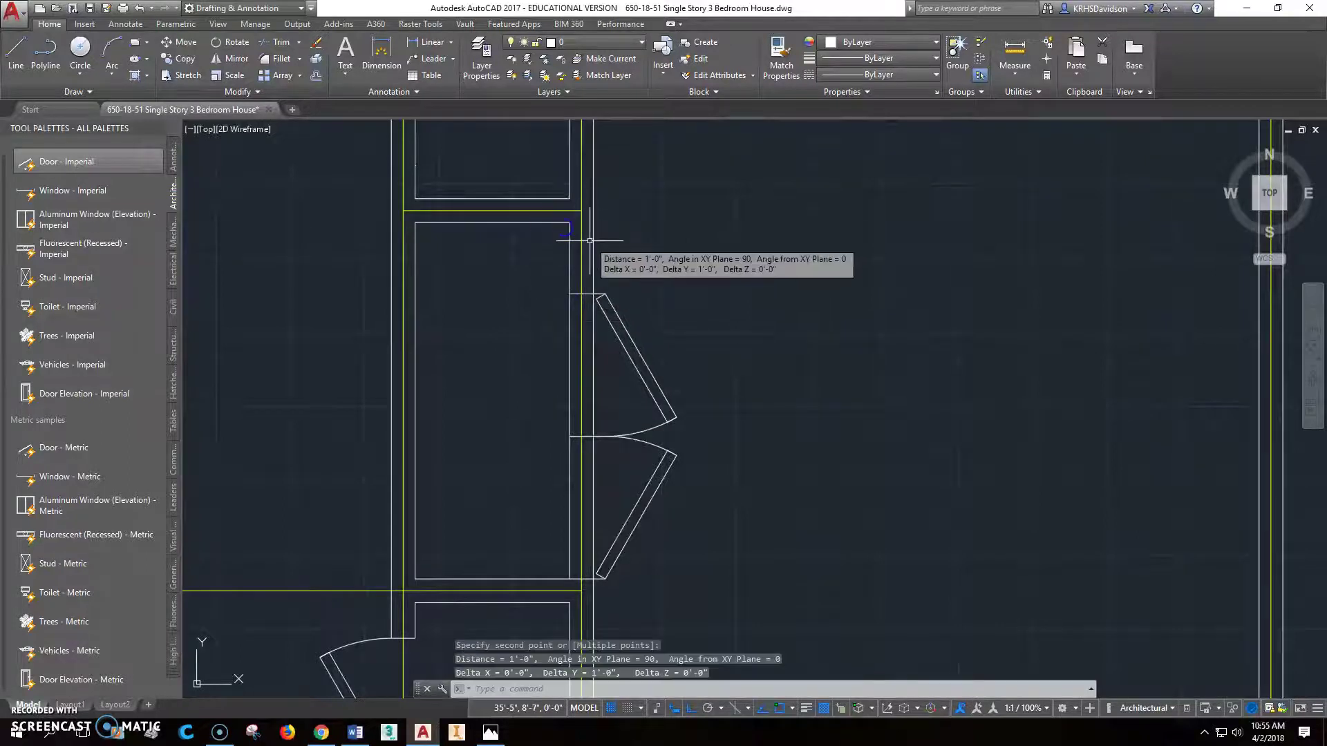
{"action": "key", "text": "Escape"}
{"action": "key", "text": "Escape"}
{"action": "key", "text": "Escape"}
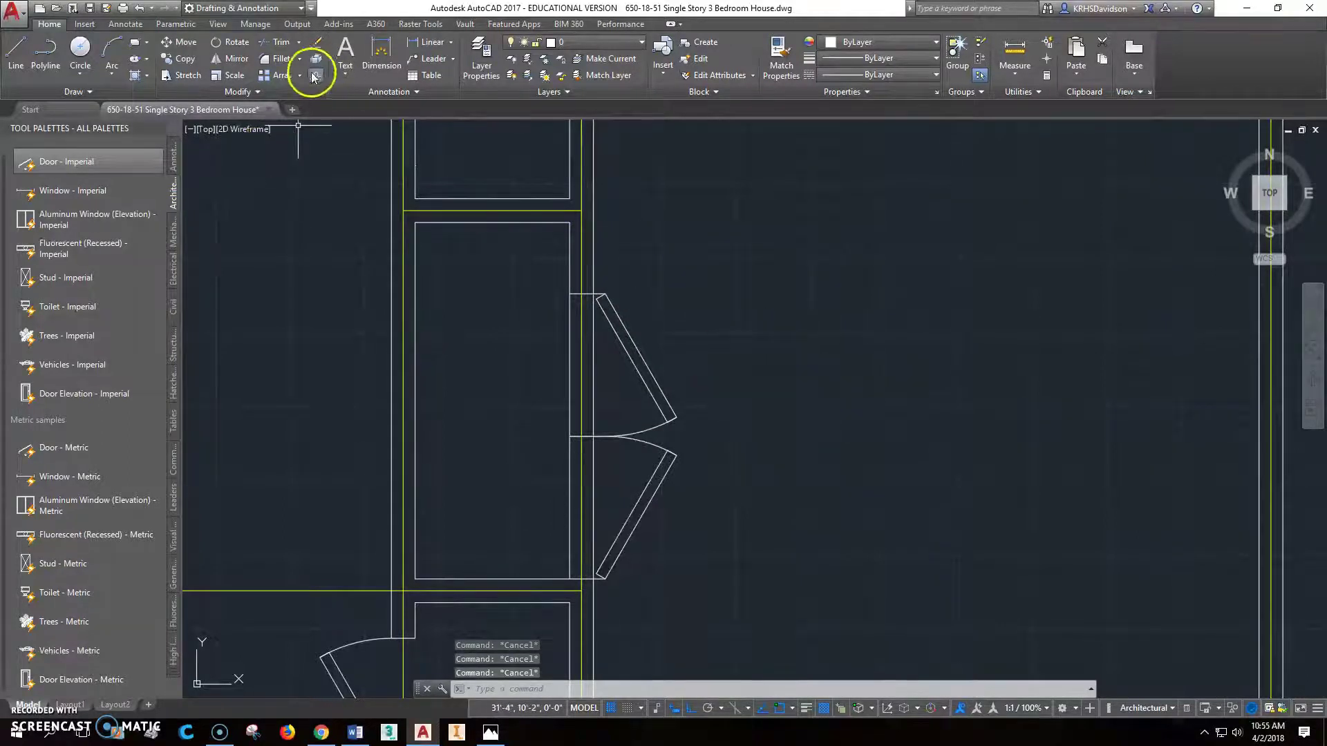
Move both bifold door leaves up 6 inches.
{"action": "left_click", "coordinate": [193, 43]}
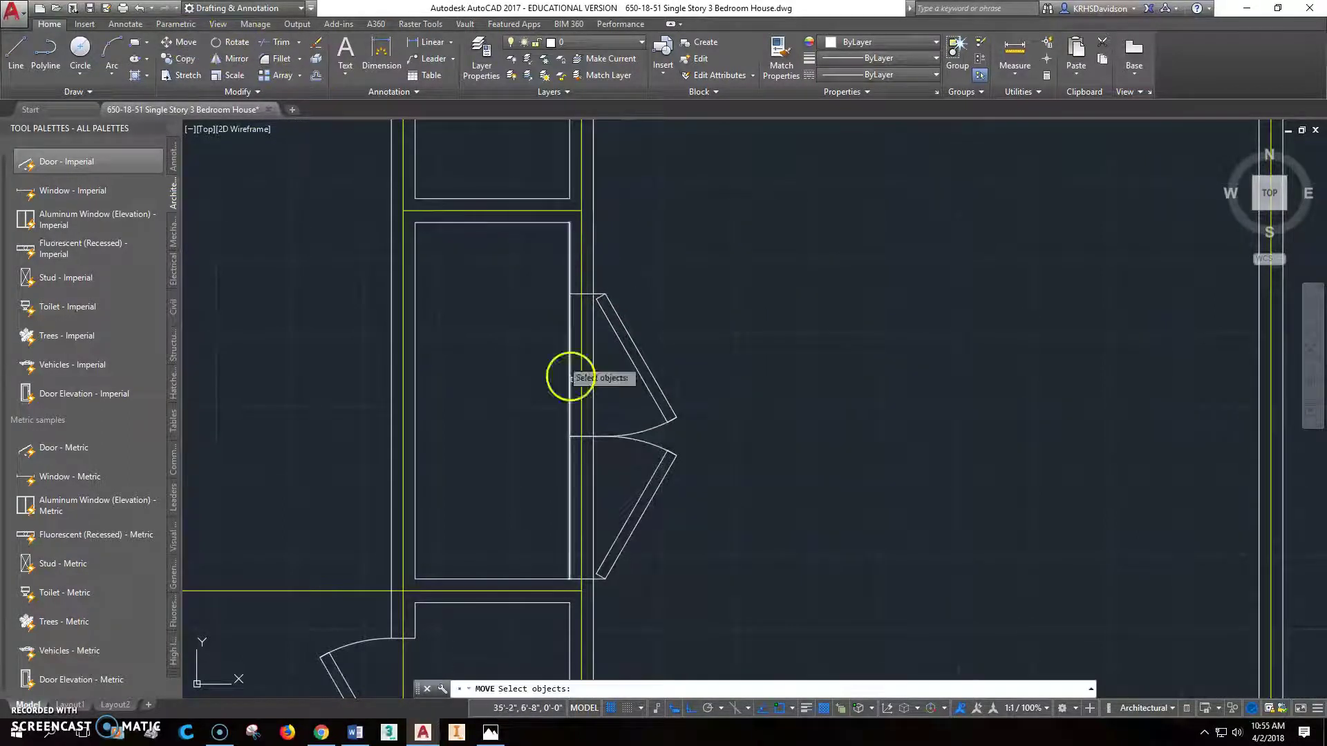
{"action": "left_click", "coordinate": [719, 474]}
{"action": "left_click", "coordinate": [647, 374]}
{"action": "key", "text": "Return"}
{"action": "left_click", "coordinate": [806, 510]}
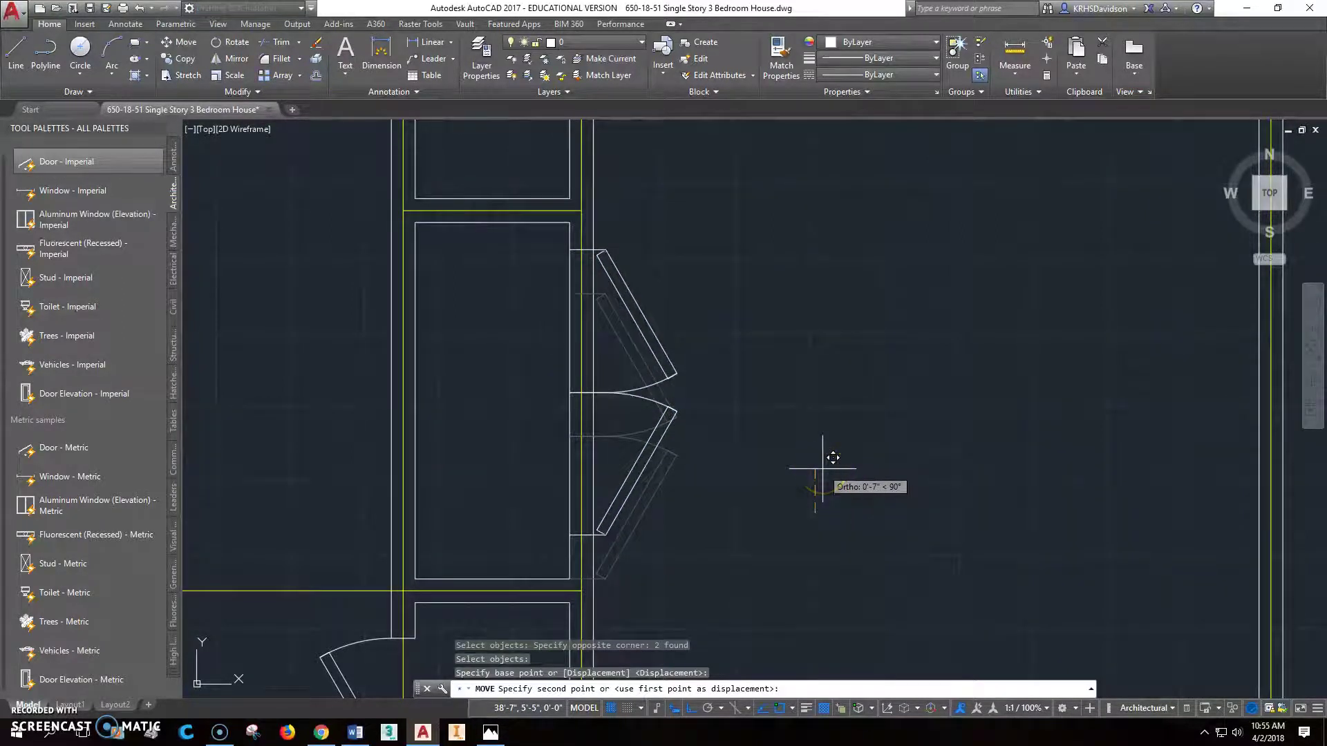
{"action": "type", "text": "6"}
{"action": "key", "text": "Return"}
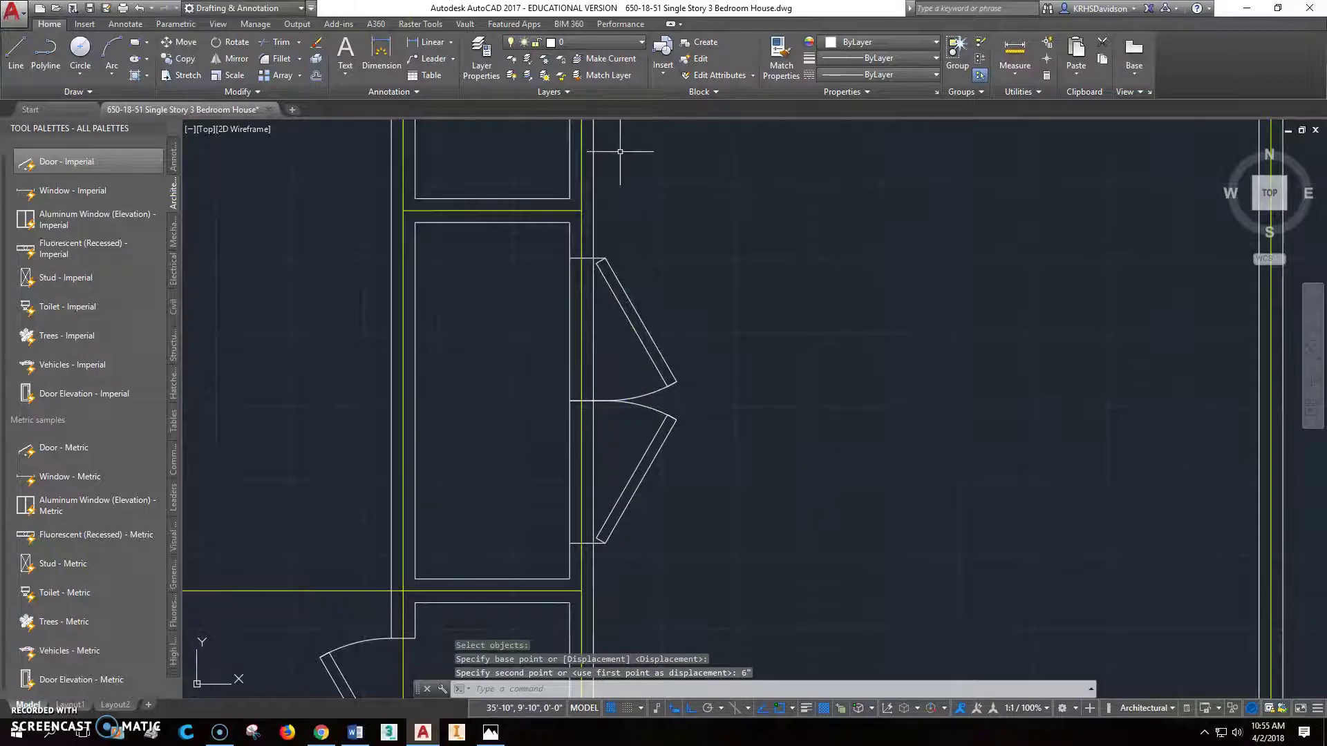
Start a trim with the two short wall lines as cutting edges, then cancel and pan out.
{"action": "left_click", "coordinate": [280, 43]}
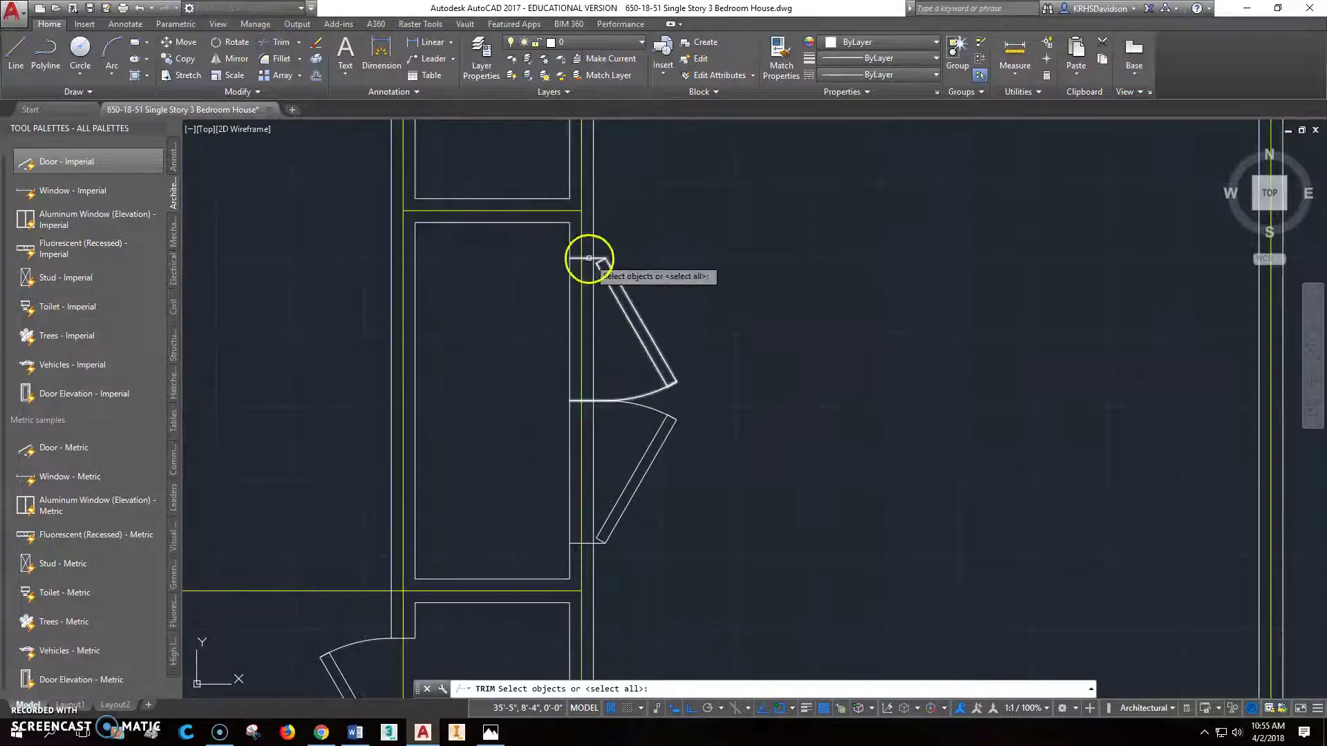
{"action": "left_click", "coordinate": [589, 260]}
{"action": "left_click", "coordinate": [591, 542]}
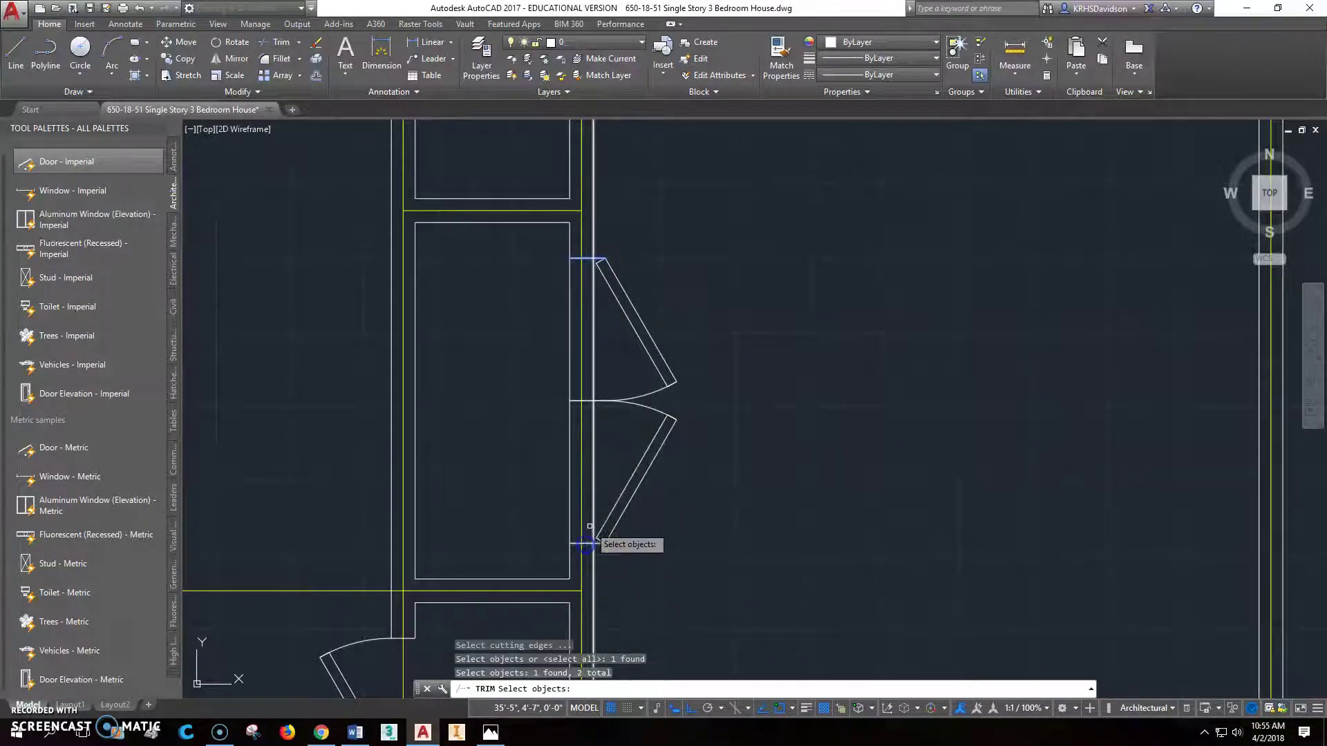
{"action": "right_click", "coordinate": [589, 526]}
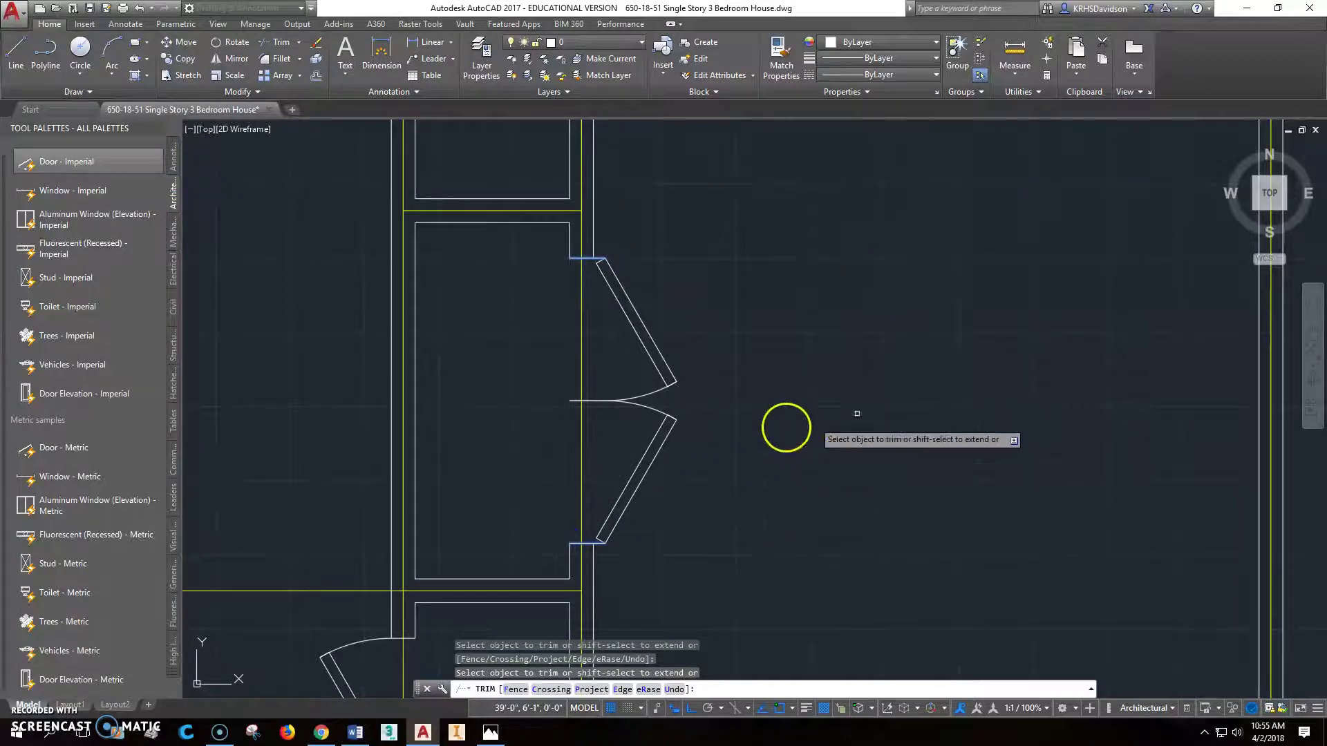
{"action": "scroll", "coordinate": [770, 399], "scroll_direction": "down", "scroll_amount": 2}
{"action": "scroll", "coordinate": [769, 399], "scroll_direction": "up", "scroll_amount": 3}
{"action": "scroll", "coordinate": [602, 423], "scroll_direction": "down", "scroll_amount": 2}
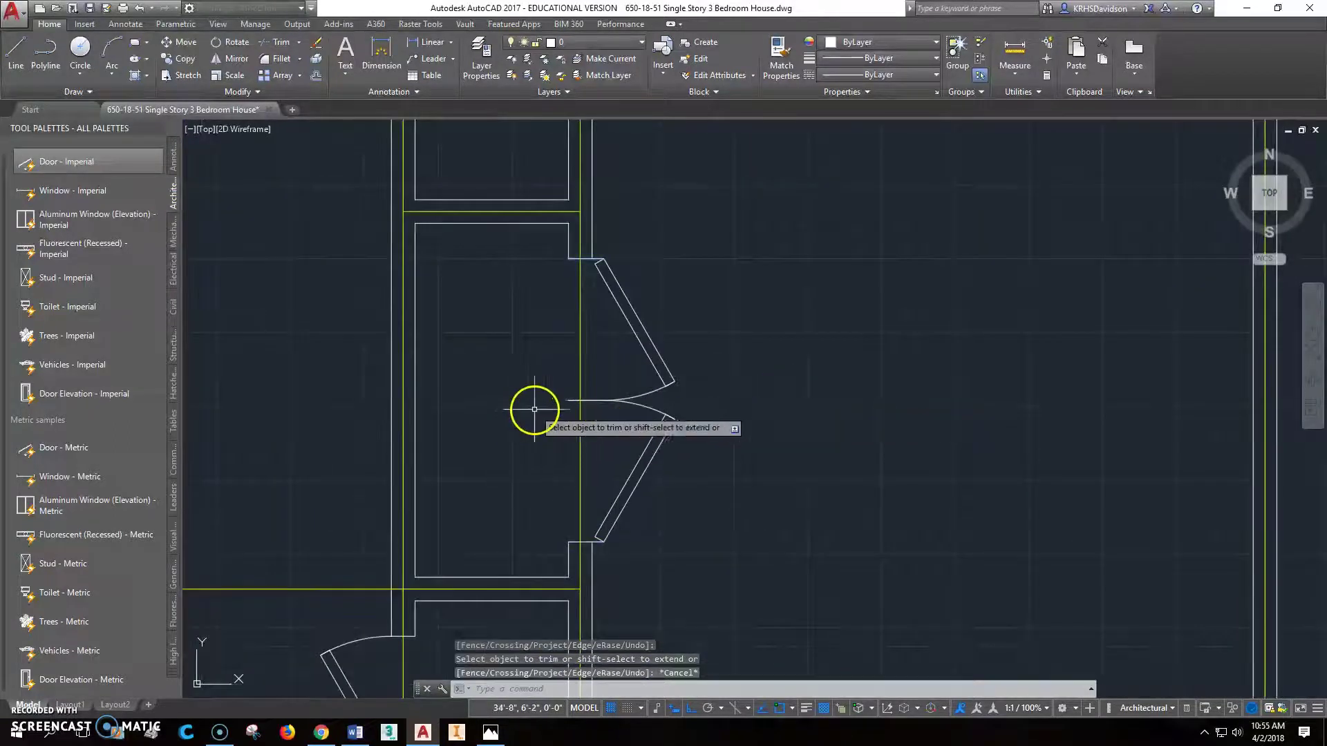
{"action": "scroll", "coordinate": [857, 399], "scroll_direction": "down", "scroll_amount": 1}
{"action": "key", "text": "Escape"}
{"action": "scroll", "coordinate": [884, 421], "scroll_direction": "down", "scroll_amount": 3}
{"action": "middle_click_drag", "start_coordinate": [912, 435], "coordinate": [732, 457]}
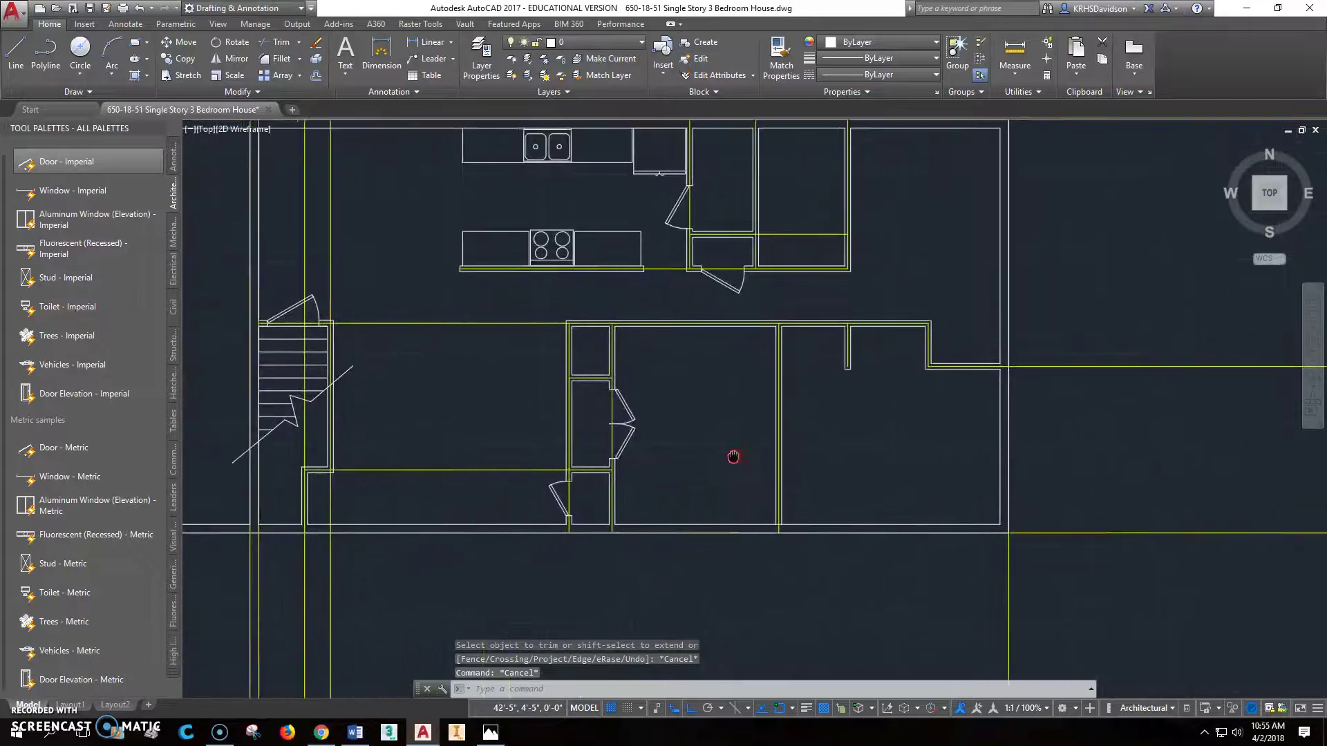
{"action": "scroll", "coordinate": [626, 361], "scroll_direction": "up", "scroll_amount": 4}
{"action": "middle_click_drag", "start_coordinate": [583, 335], "coordinate": [632, 378]}
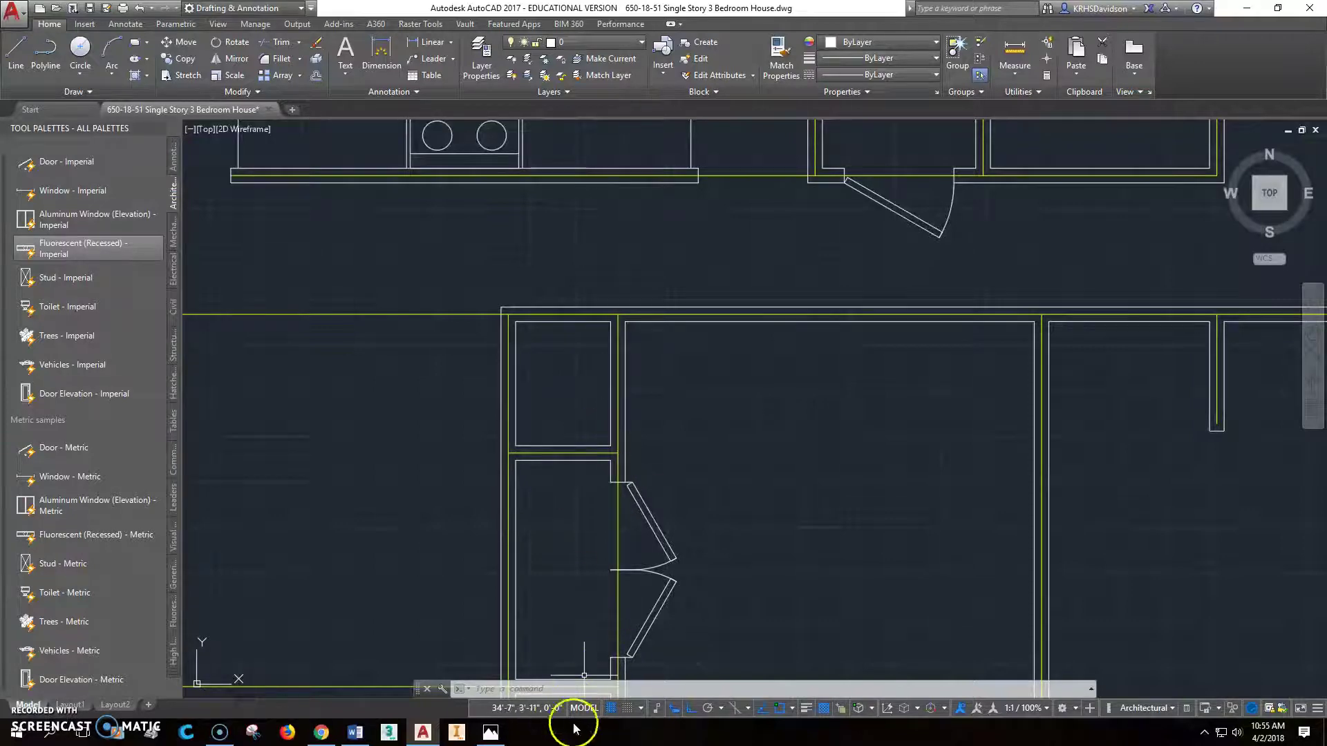
{"action": "left_click", "coordinate": [491, 732]}
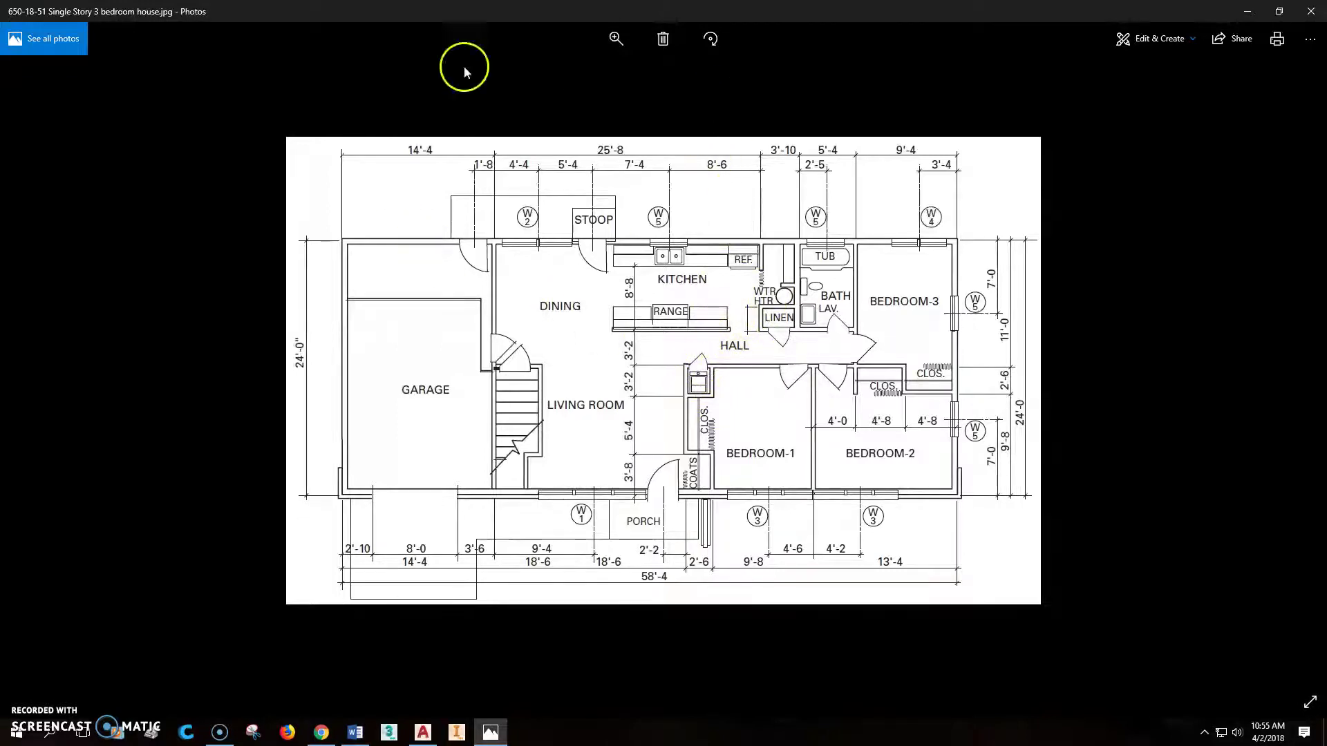
{"action": "left_click", "coordinate": [424, 734]}
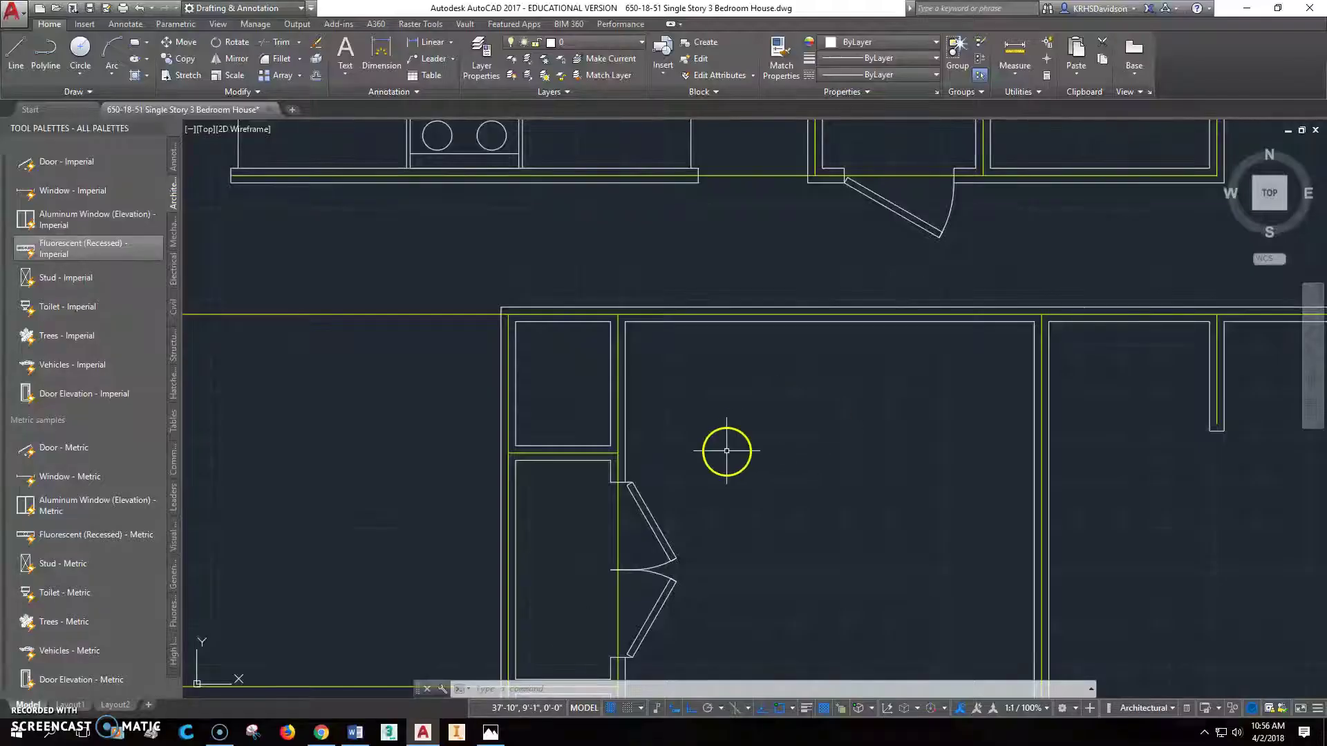
Place an imperial door at the upper closet's wall corner and rotate it about its hinge.
{"action": "left_click", "coordinate": [128, 164]}
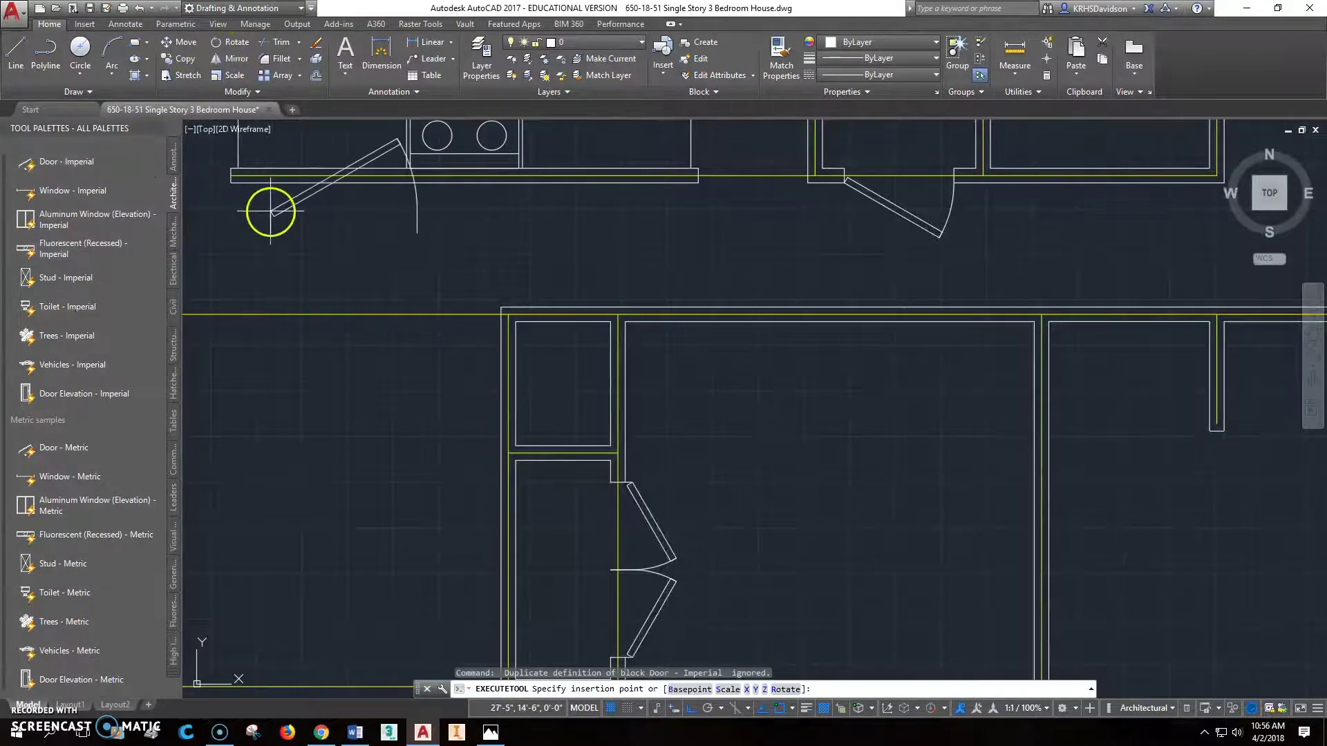
{"action": "left_click", "coordinate": [516, 319]}
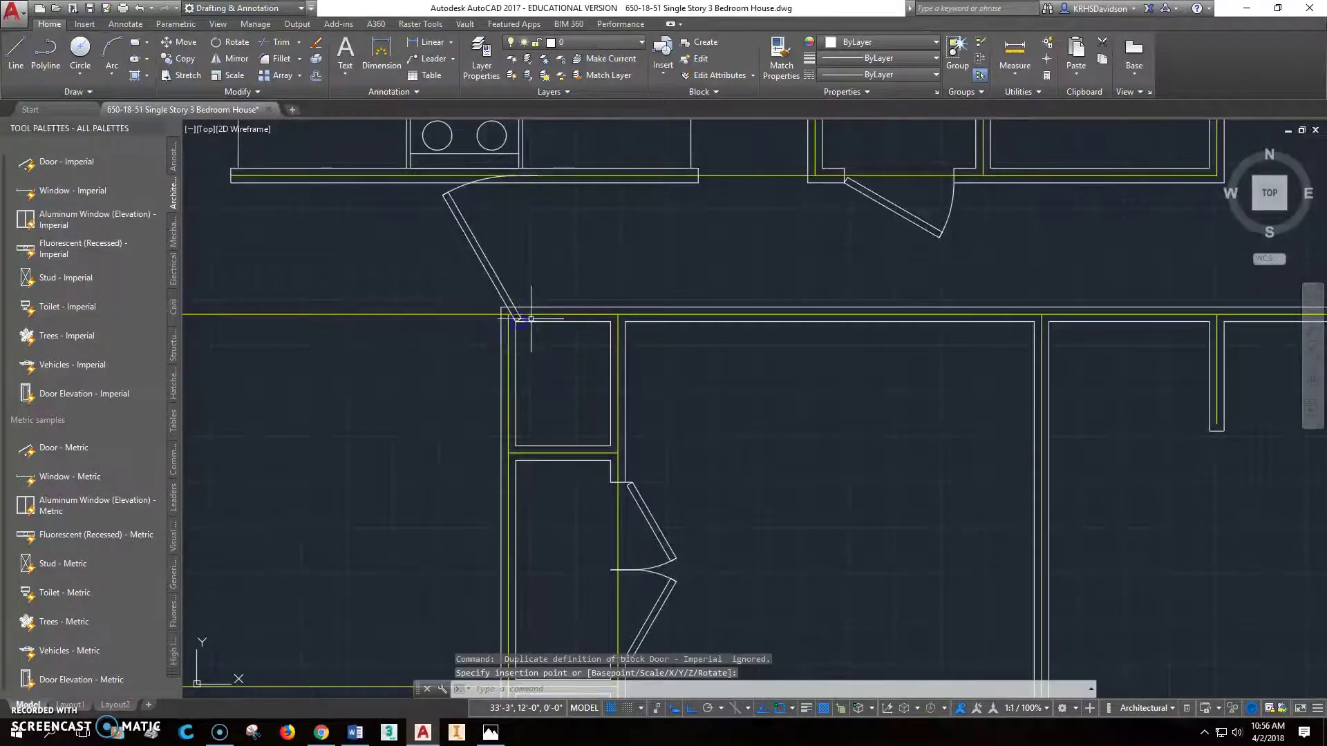
{"action": "left_click", "coordinate": [246, 46]}
{"action": "left_click", "coordinate": [510, 298]}
{"action": "key", "text": "Return"}
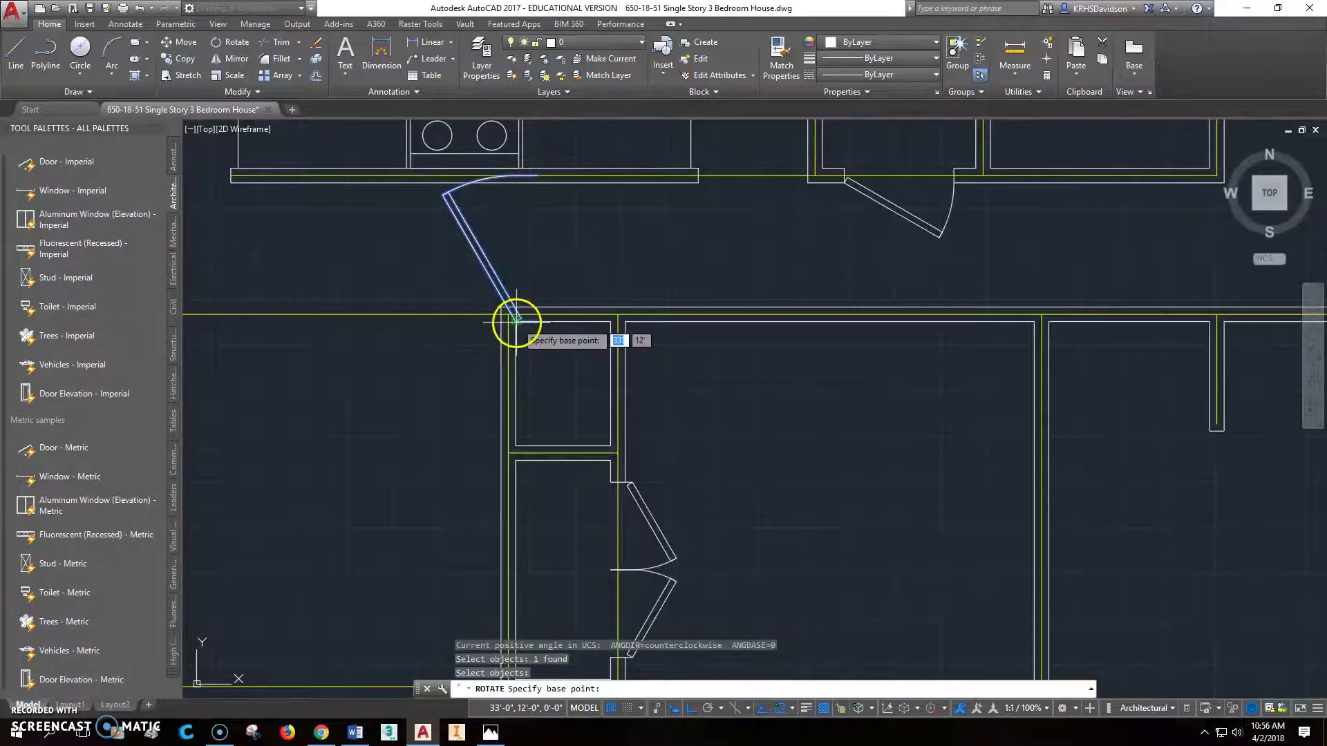
{"action": "left_click", "coordinate": [517, 319]}
{"action": "left_click", "coordinate": [533, 424]}
{"action": "scroll", "coordinate": [573, 377], "scroll_direction": "up", "scroll_amount": 3}
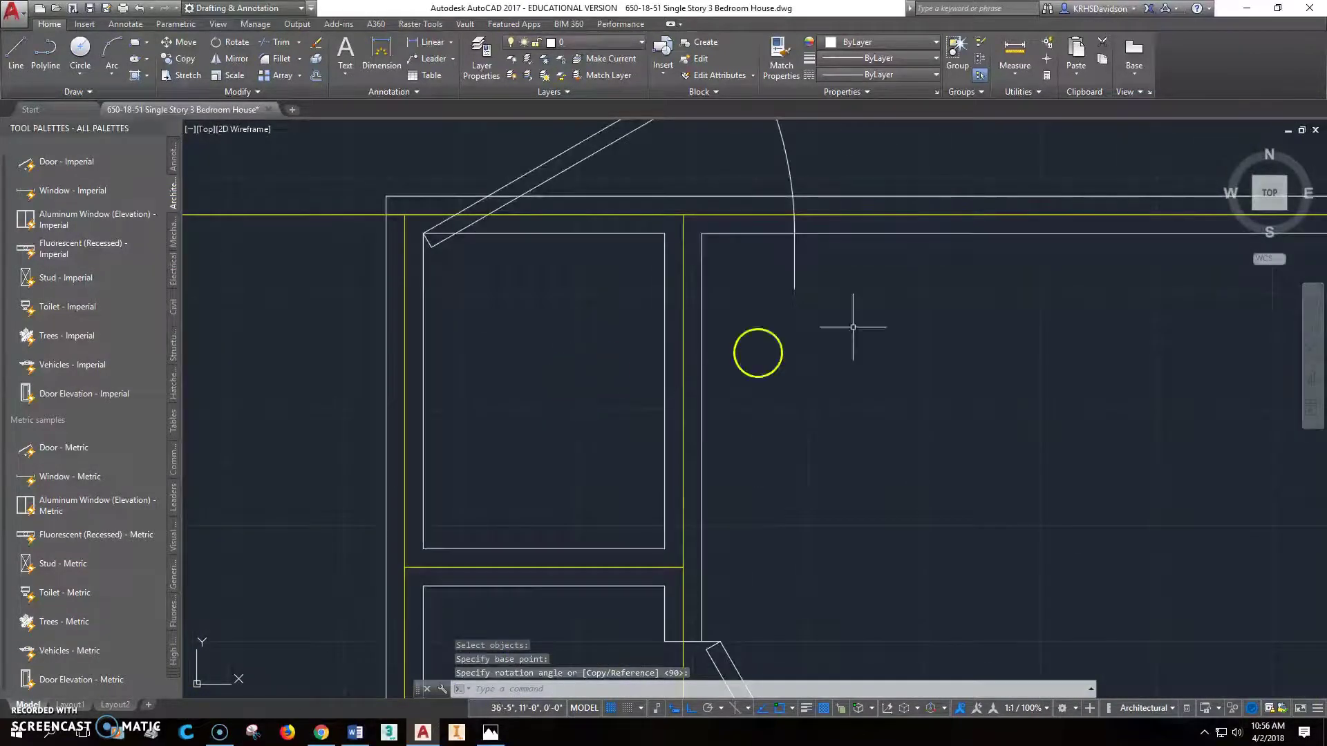
{"action": "middle_click_drag", "start_coordinate": [569, 313], "coordinate": [608, 382]}
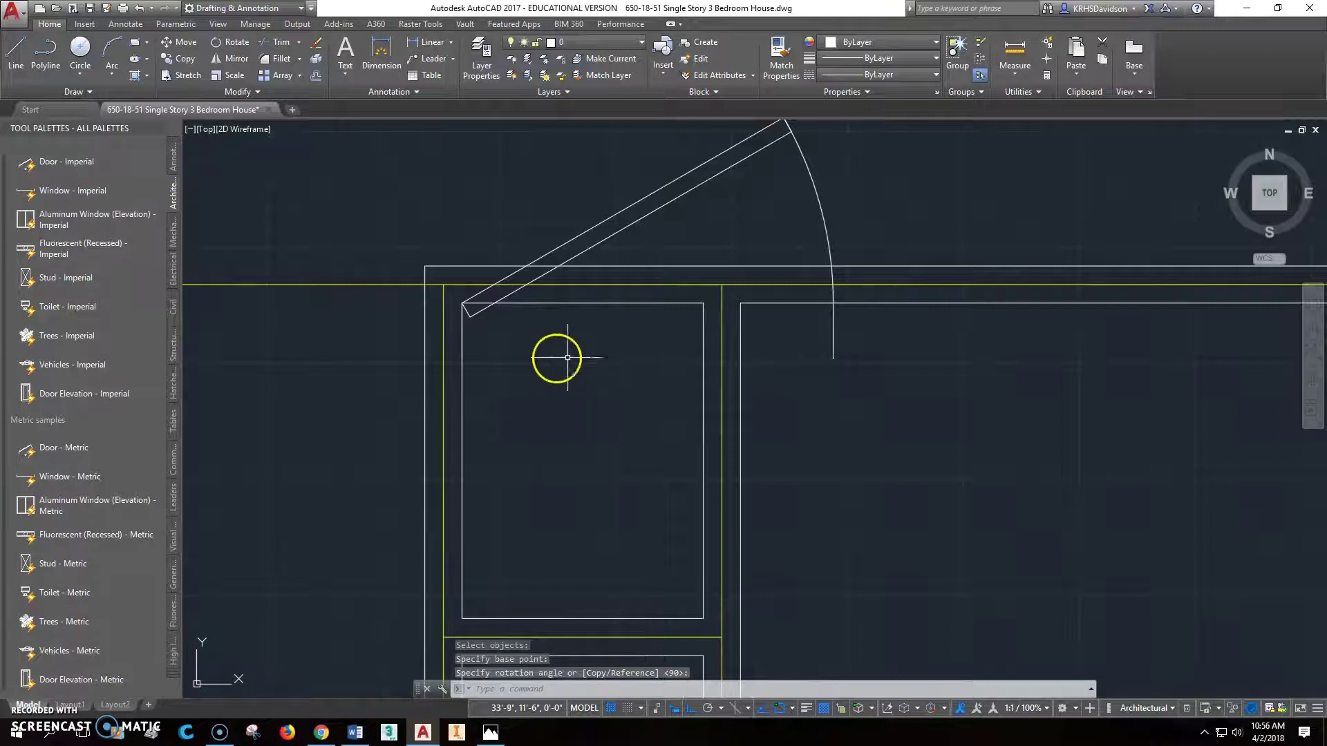
Move the door onto the wall line using a Perpendicular object snap.
{"action": "right_click", "coordinate": [171, 46]}
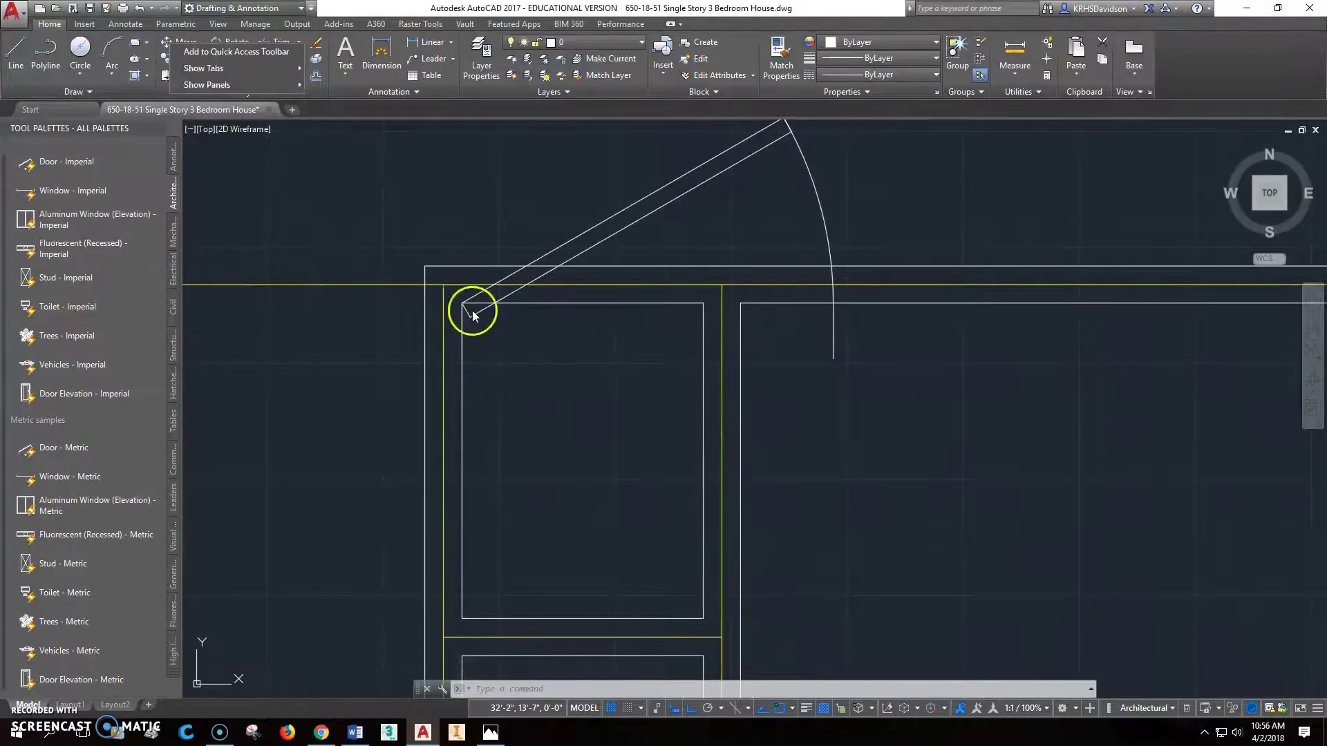
{"action": "right_click", "coordinate": [182, 42]}
{"action": "left_click", "coordinate": [173, 45]}
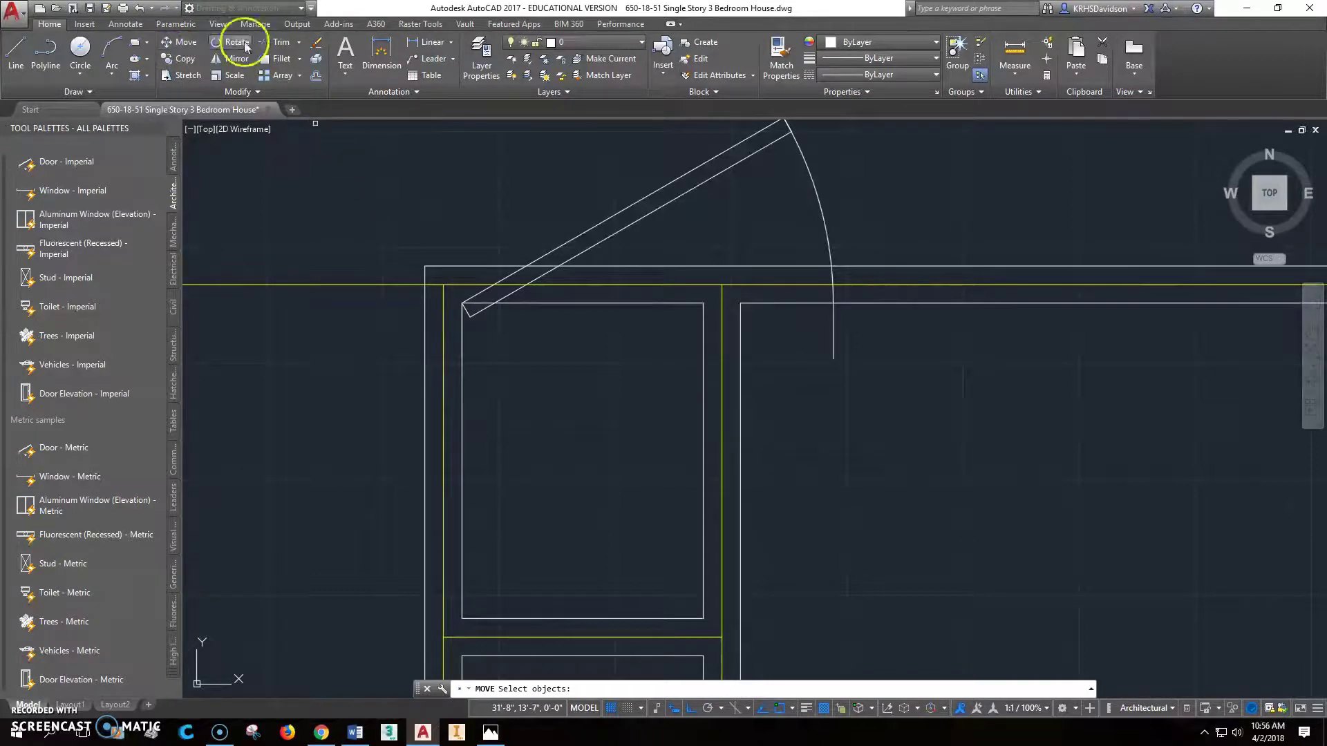
{"action": "left_click", "coordinate": [488, 290]}
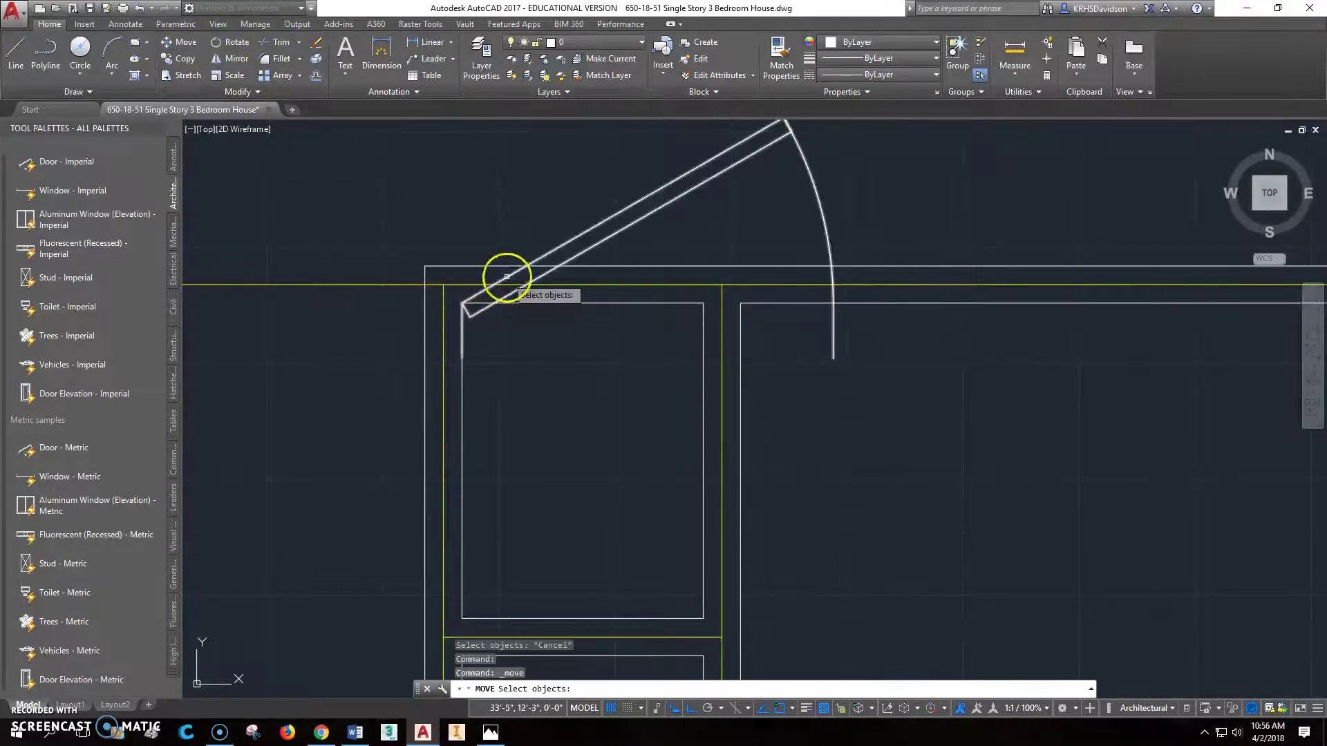
{"action": "right_click", "coordinate": [507, 278]}
{"action": "left_click", "coordinate": [464, 301]}
{"action": "right_click", "coordinate": [469, 258], "text": "shift"}
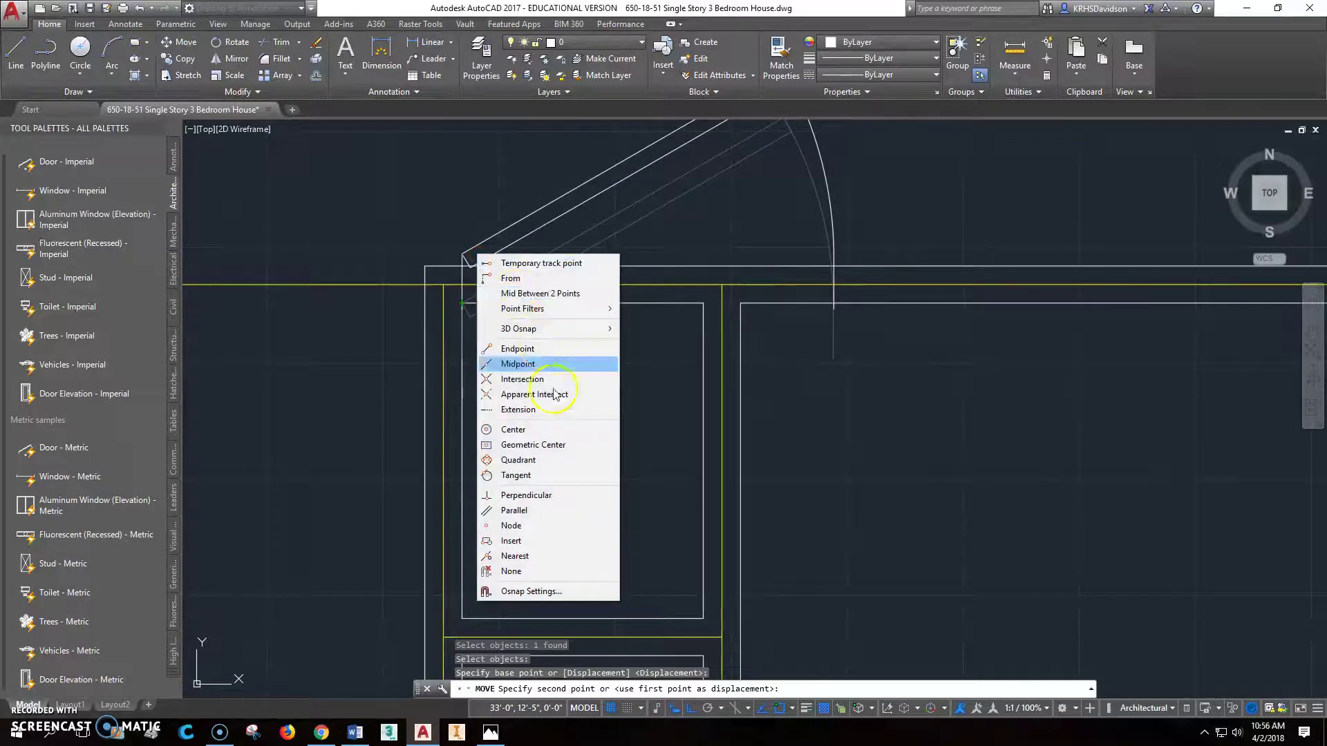
{"action": "left_click", "coordinate": [549, 495]}
{"action": "left_click", "coordinate": [493, 274]}
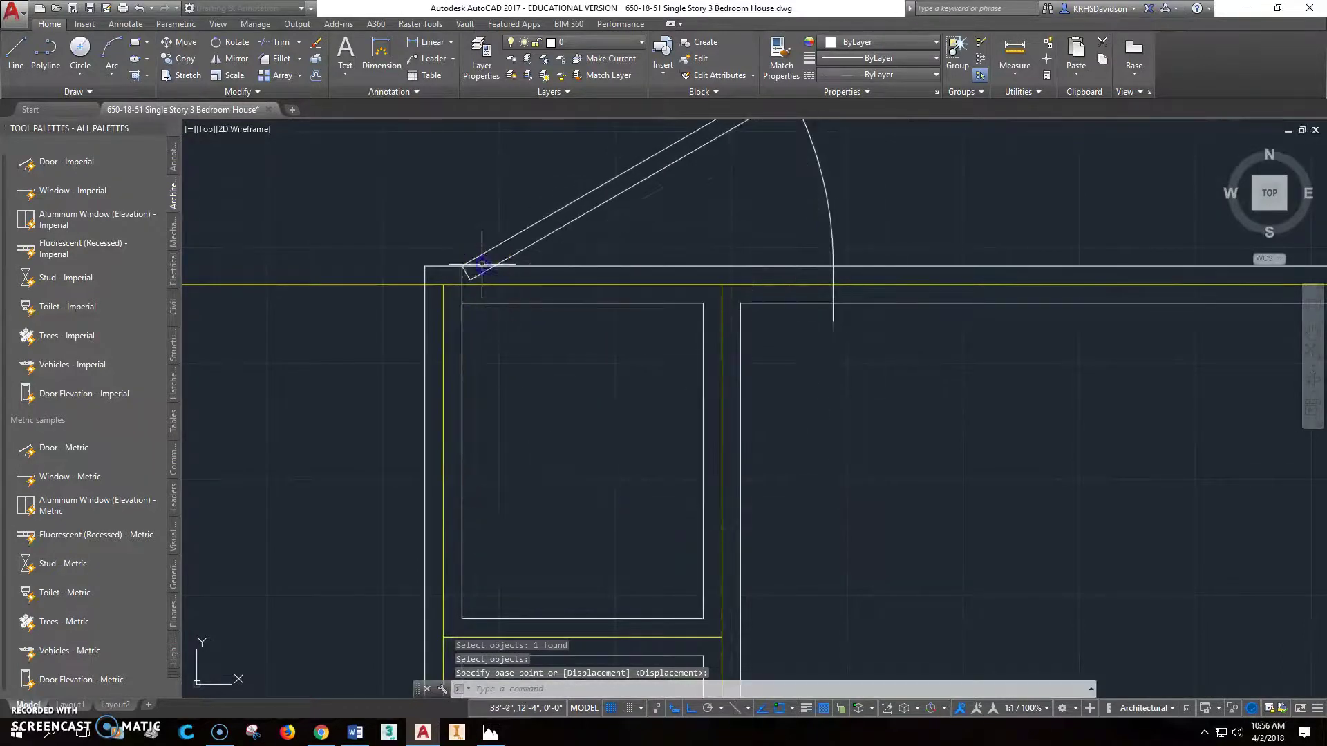
Grip-edit the door to narrow it and anchor its hinge at the wall corner.
{"action": "left_click", "coordinate": [834, 246]}
{"action": "left_click", "coordinate": [833, 266]}
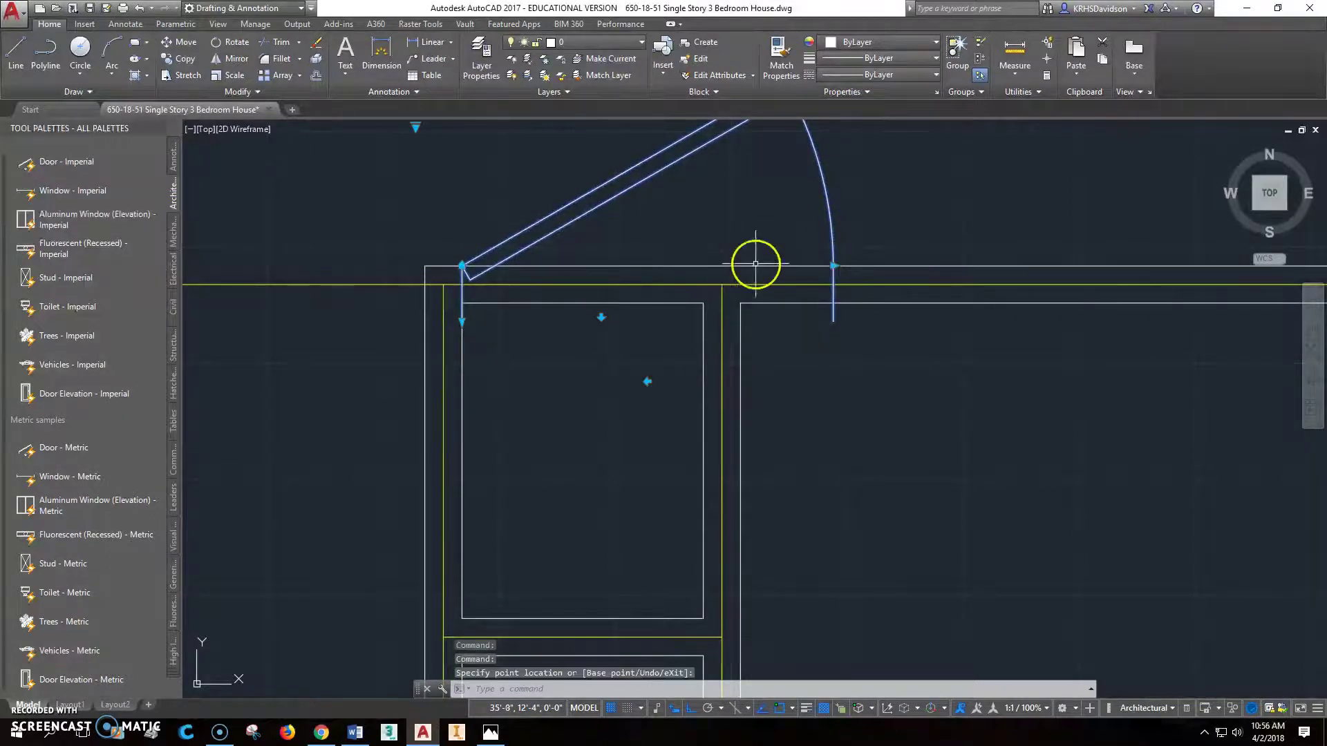
{"action": "left_click", "coordinate": [682, 266]}
{"action": "left_click", "coordinate": [685, 265]}
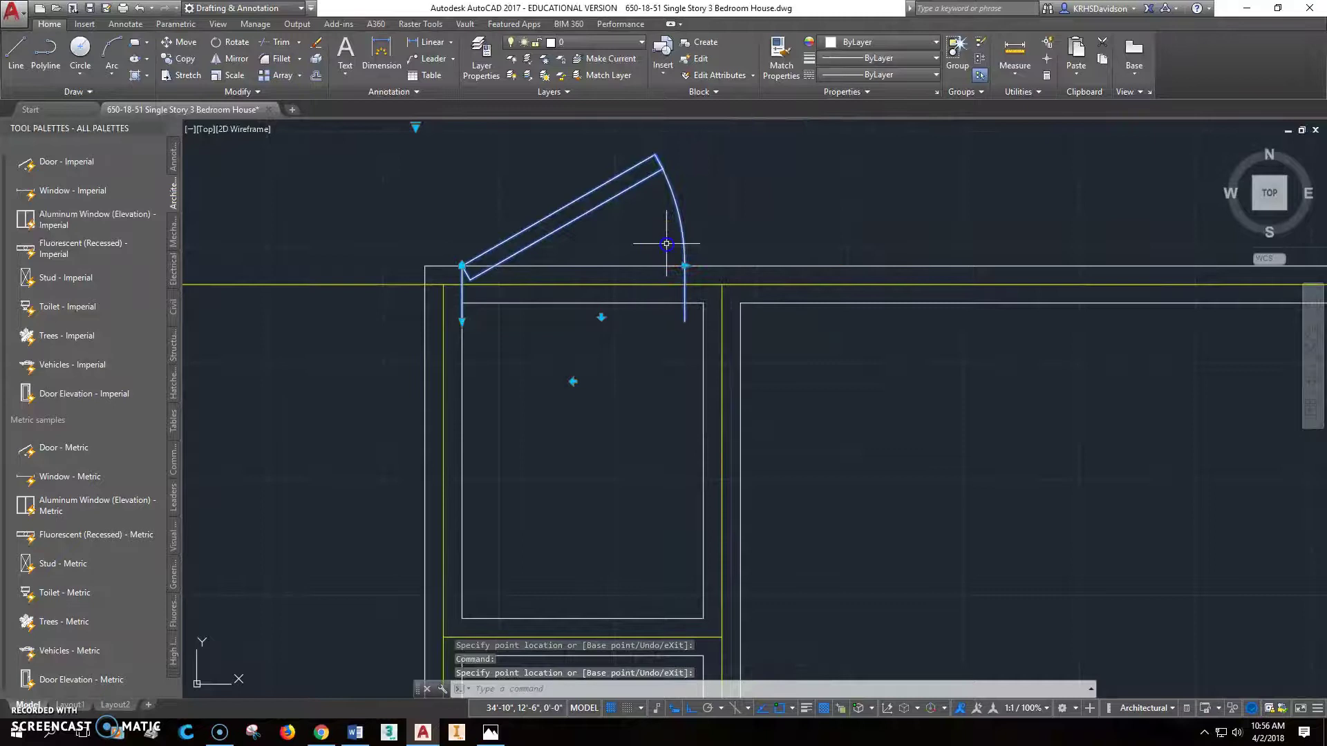
{"action": "left_click", "coordinate": [462, 321]}
{"action": "left_click", "coordinate": [462, 303]}
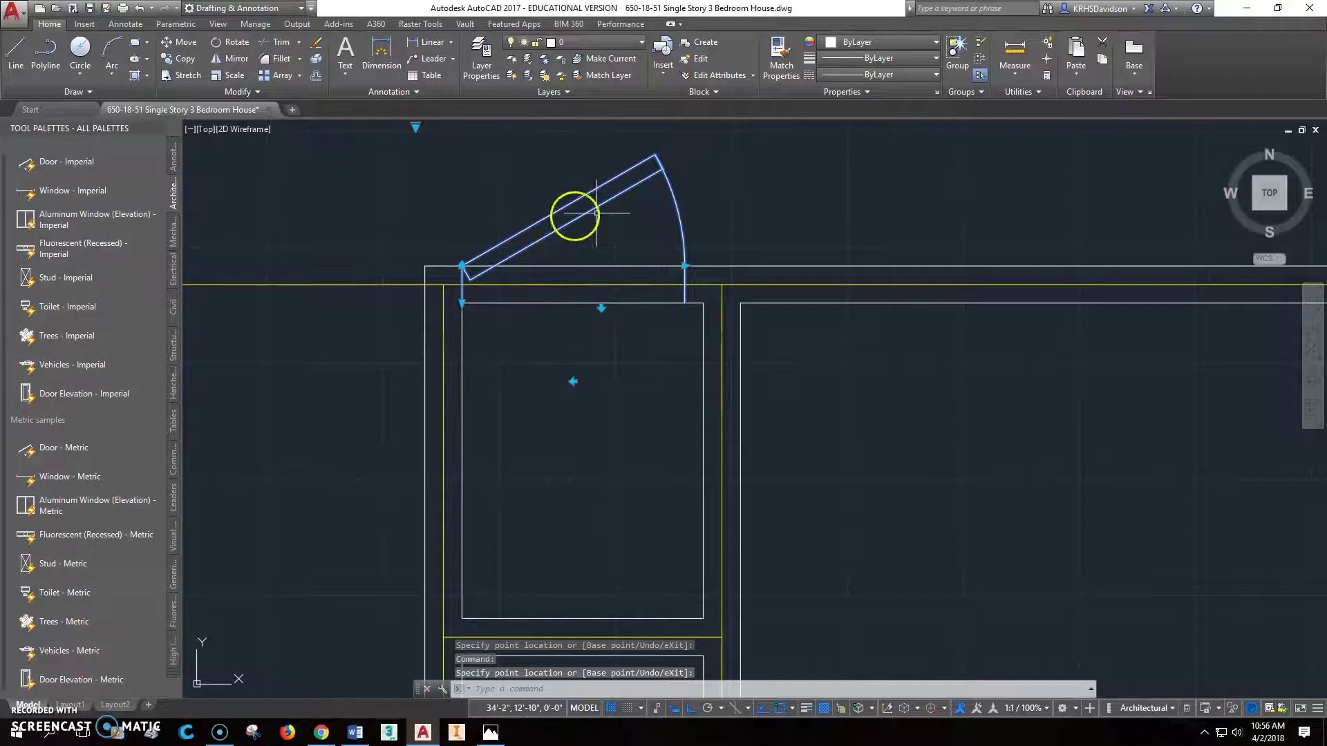
Measure the 2-inch gap between the wall end and the door corner with DIST.
{"action": "key", "text": "Escape"}
{"action": "key", "text": "Escape"}
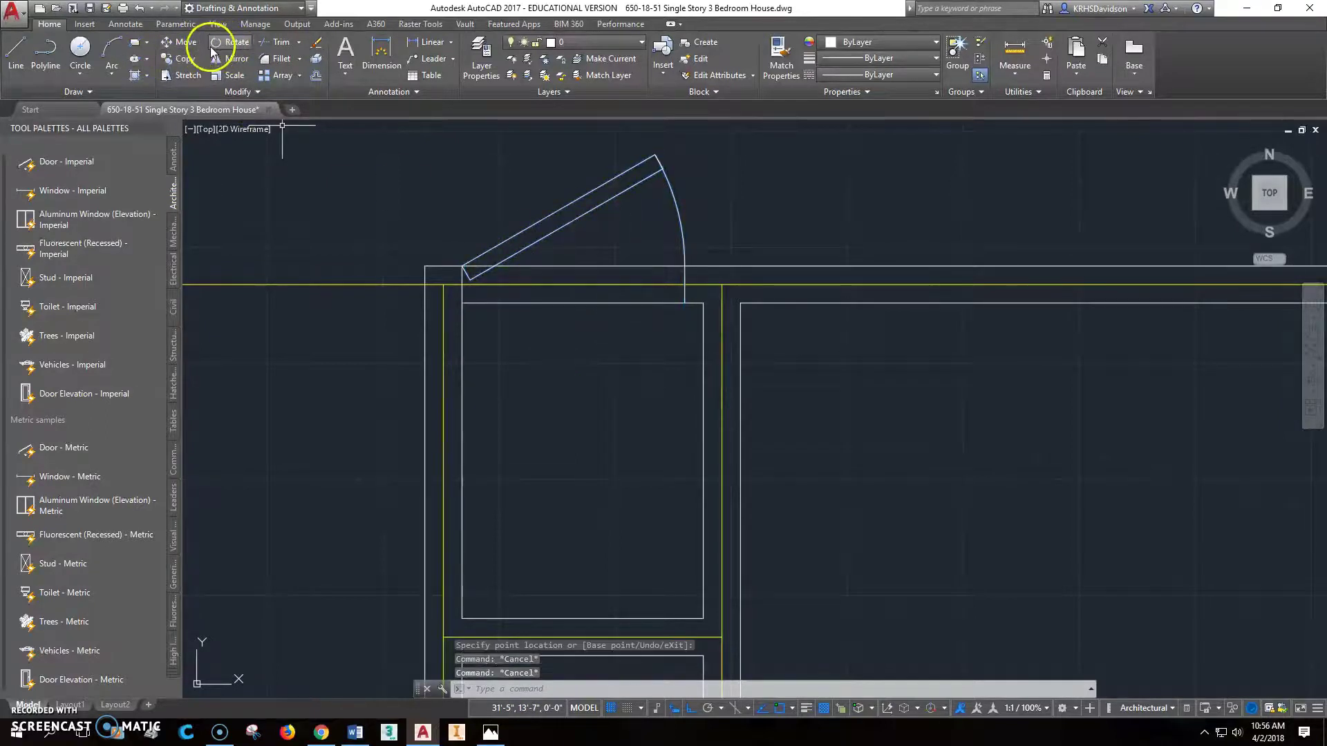
{"action": "type", "text": "dist"}
{"action": "key", "text": "Return"}
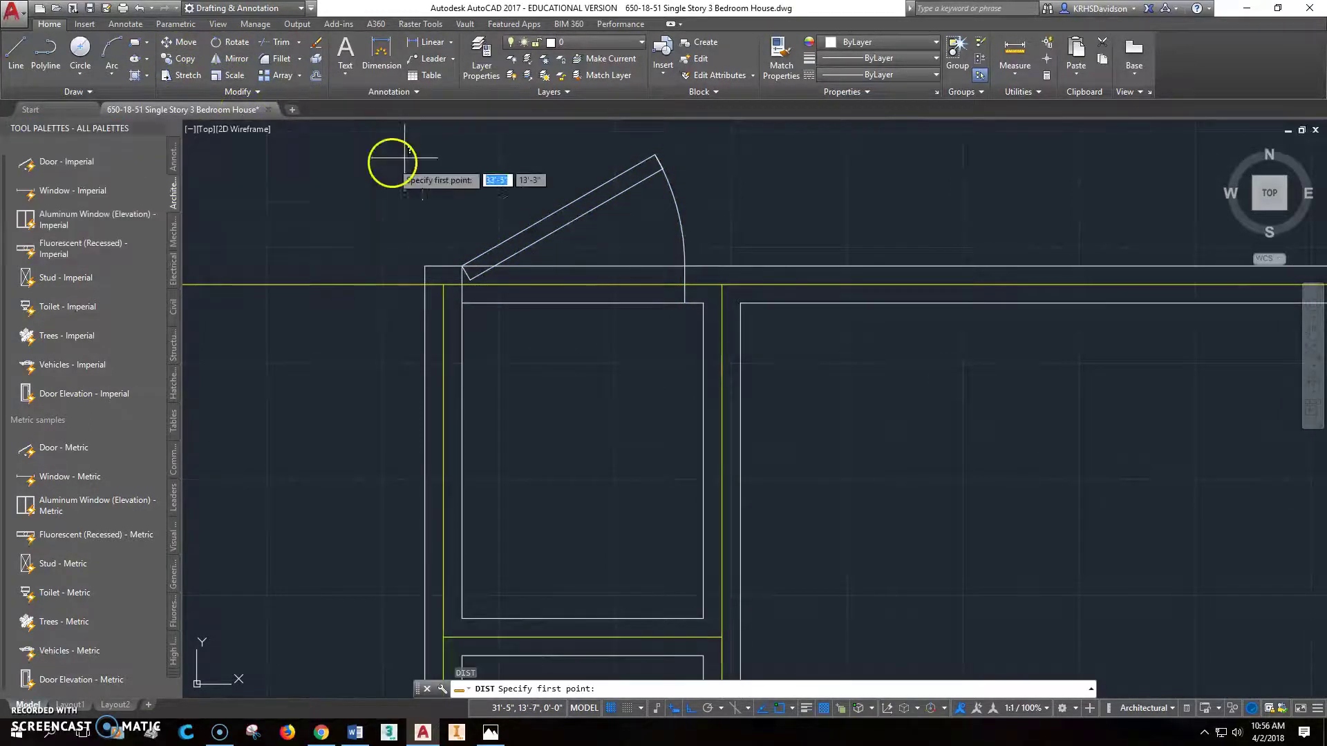
{"action": "left_click", "coordinate": [695, 297]}
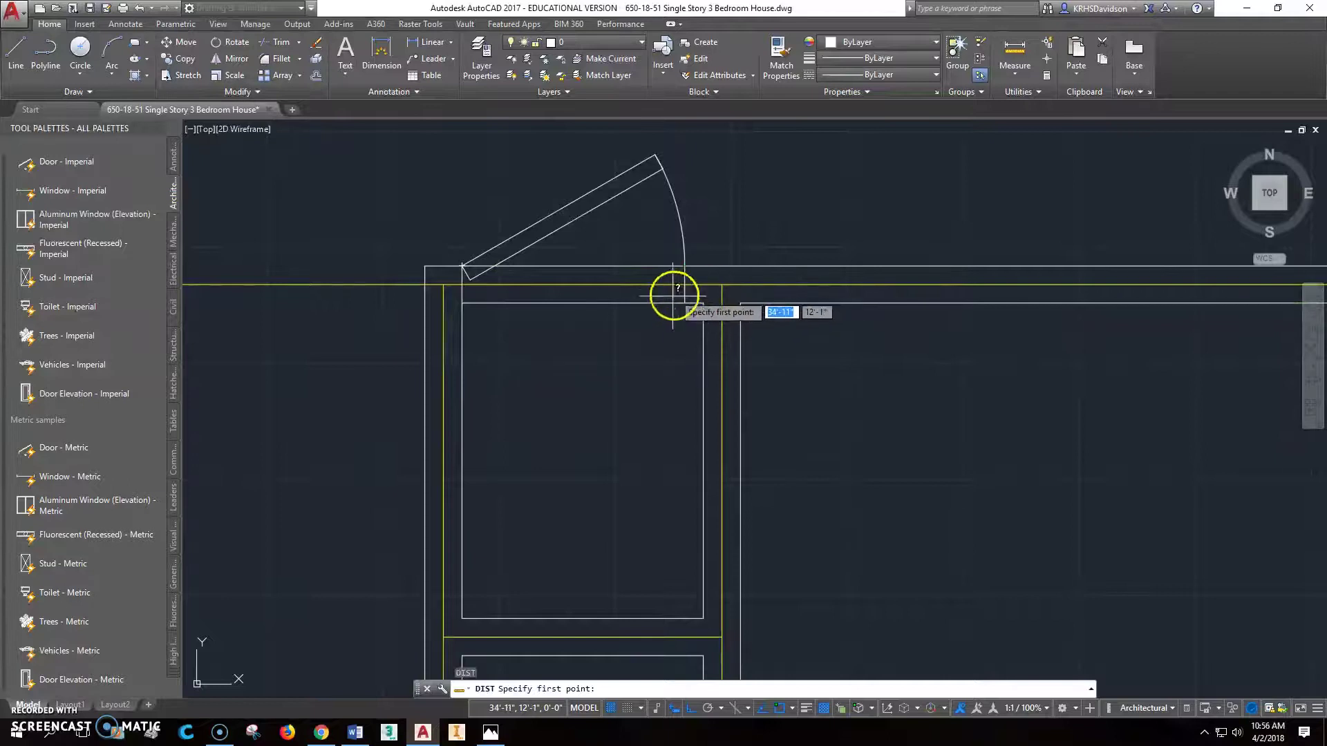
{"action": "left_click", "coordinate": [703, 302]}
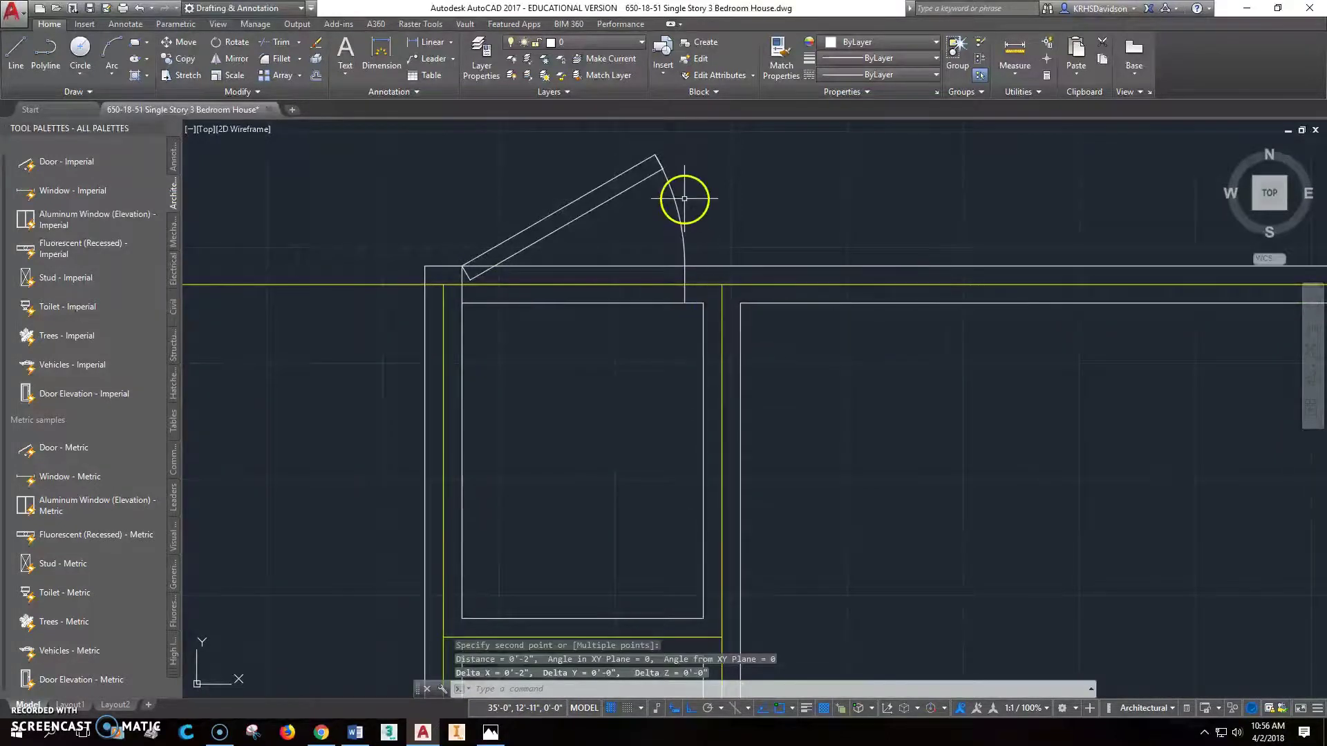
{"action": "key", "text": "Escape"}
{"action": "key", "text": "Escape"}
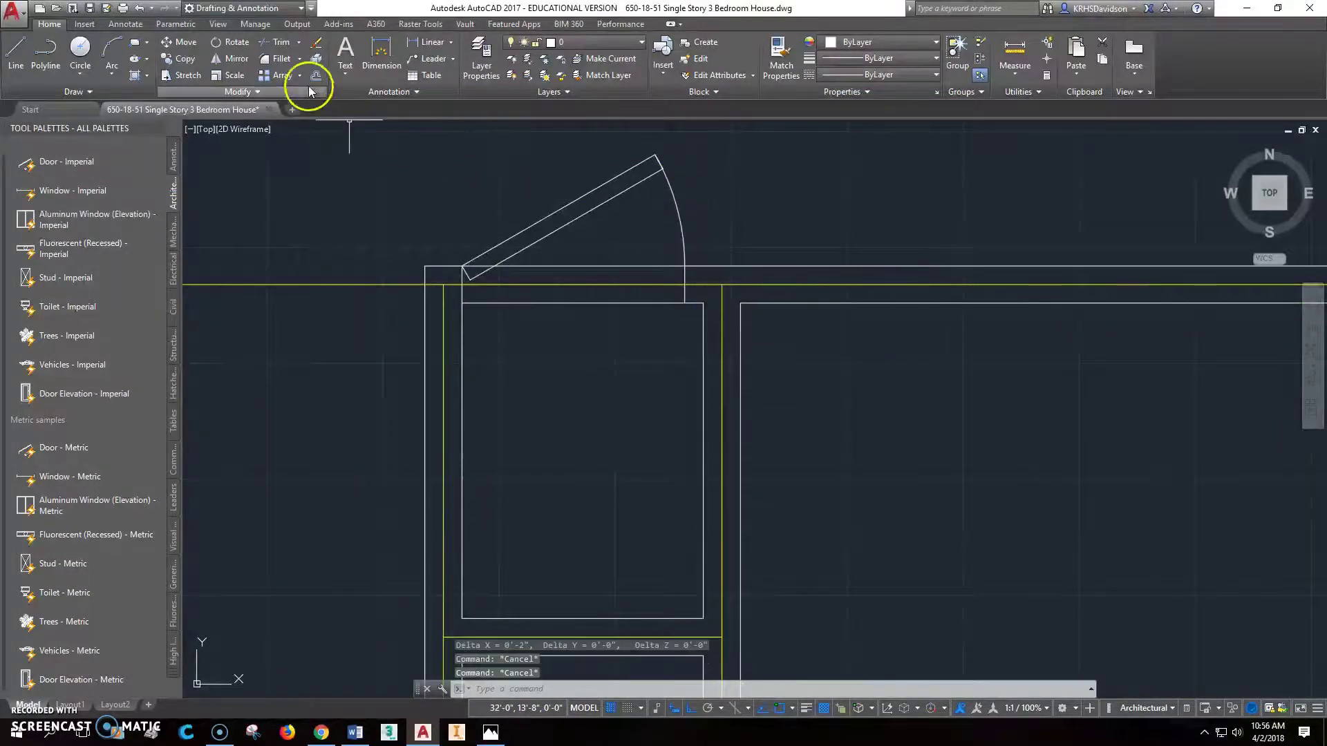
Move the closet door 1 inch to the right to center it.
{"action": "left_click", "coordinate": [185, 43]}
{"action": "left_click", "coordinate": [563, 225]}
{"action": "key", "text": "Return"}
{"action": "left_click", "coordinate": [584, 238]}
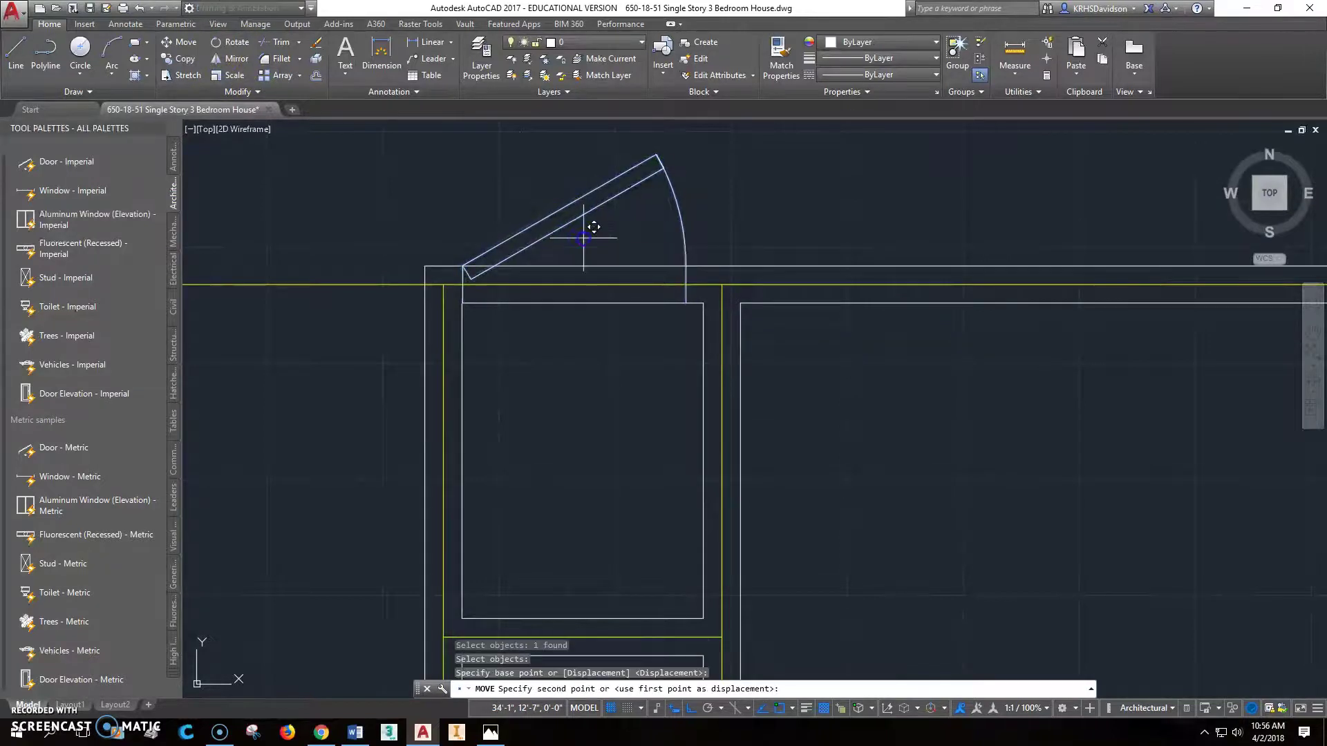
{"action": "type", "text": "1"}
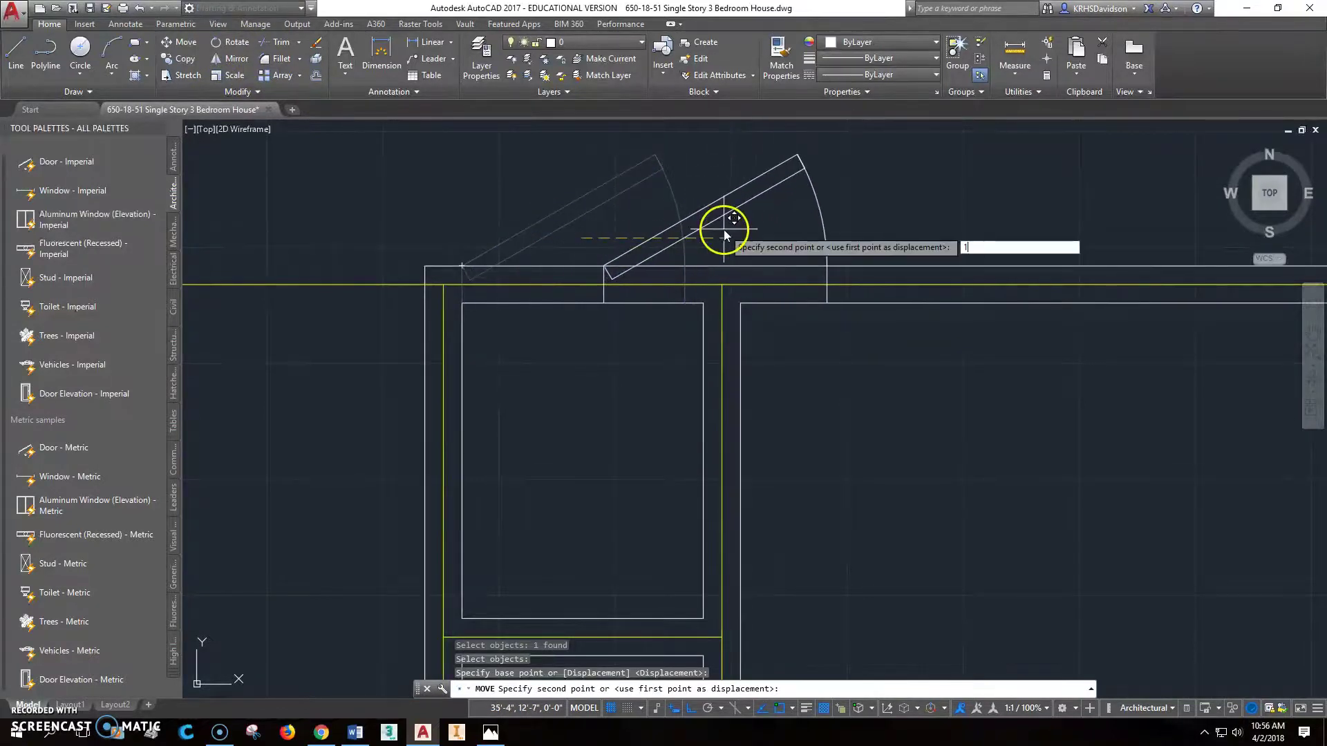
{"action": "key", "text": "Return"}
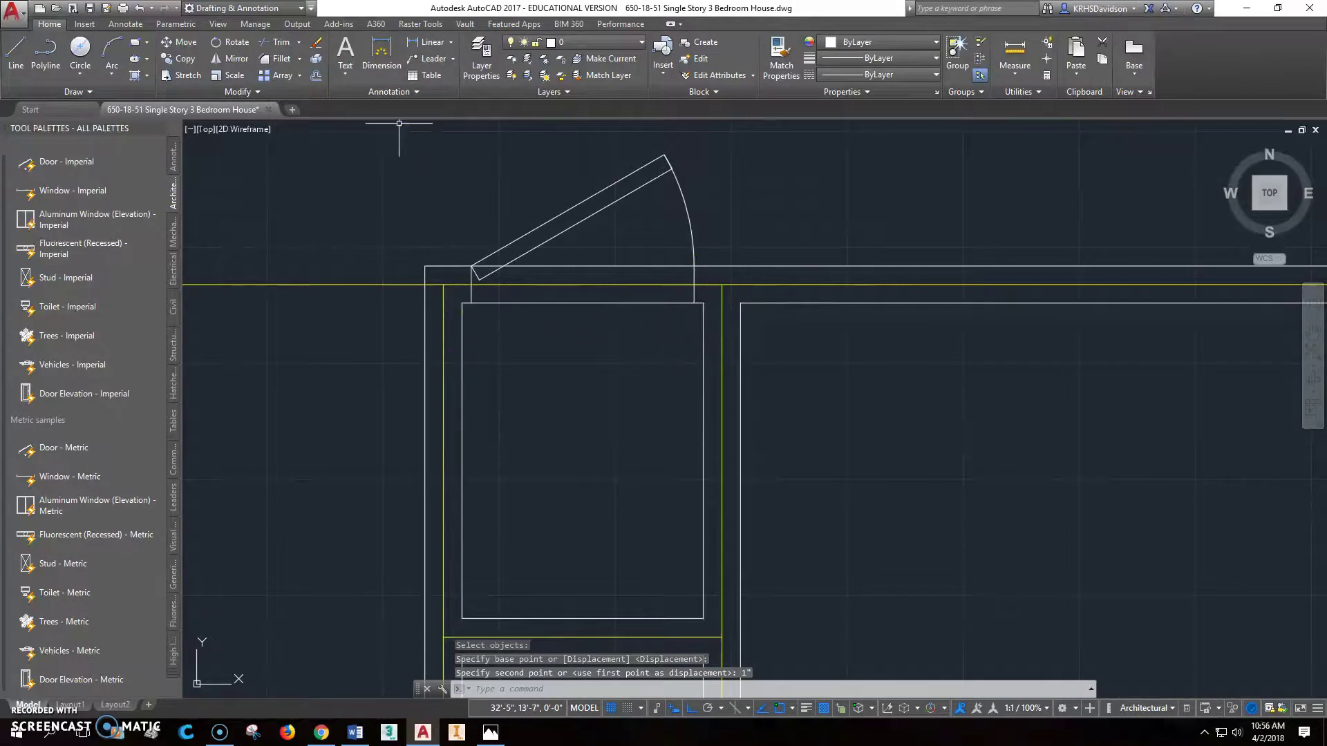
Trim the wall line across the doorway, using the door's two sides as cutting edges.
{"action": "left_click", "coordinate": [283, 43]}
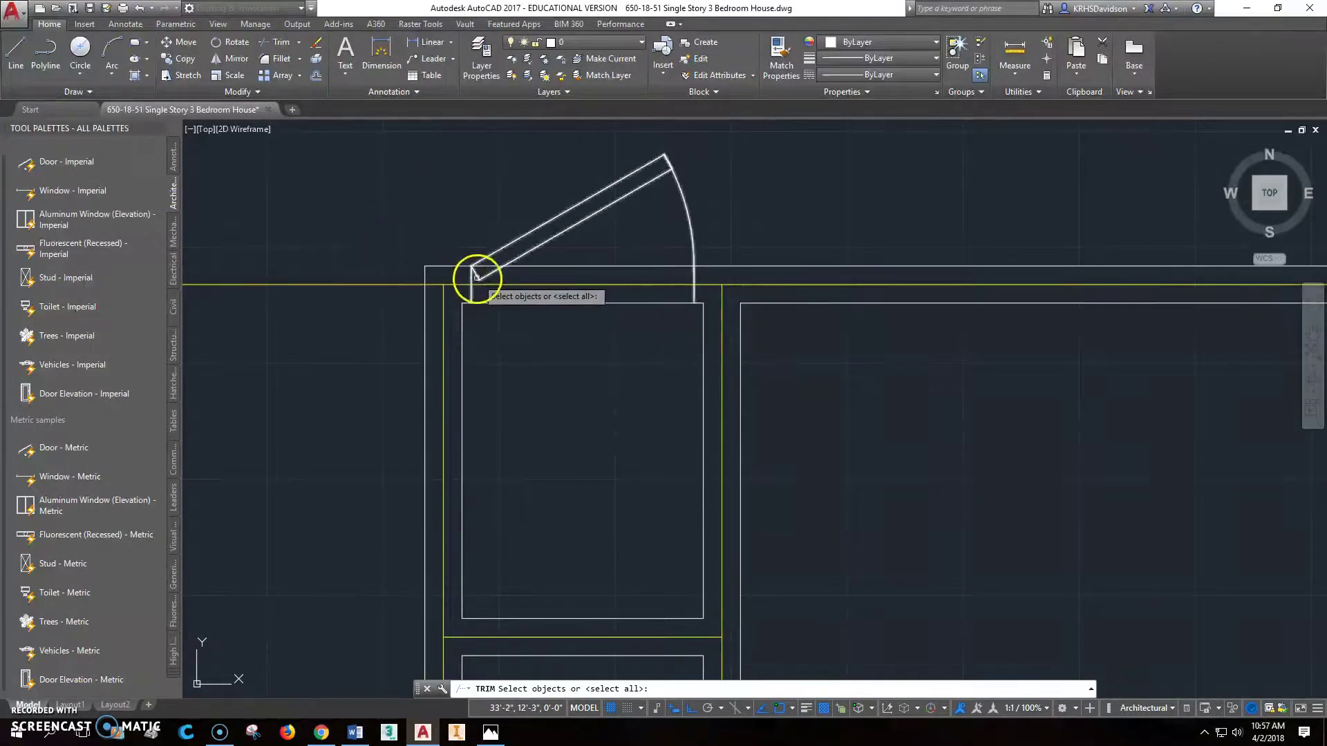
{"action": "left_click", "coordinate": [471, 278]}
{"action": "left_click", "coordinate": [693, 277]}
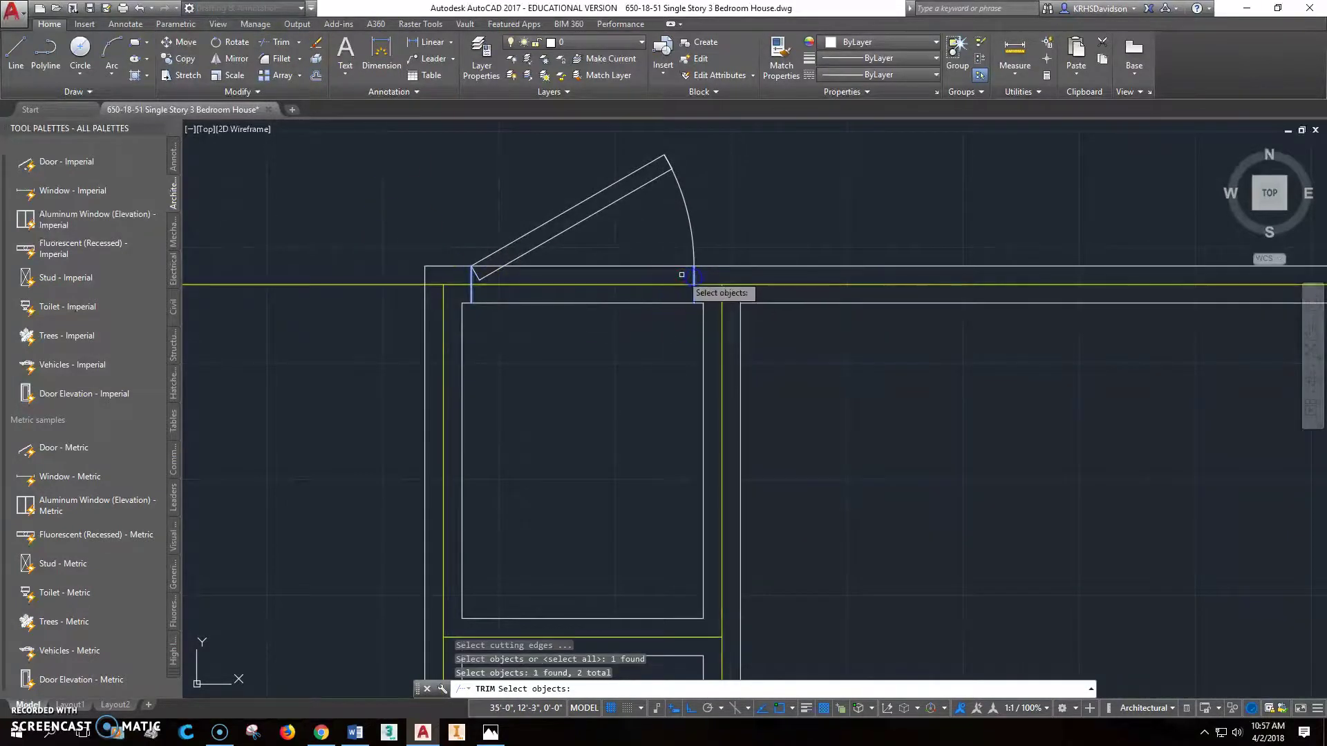
{"action": "key", "text": "Return"}
{"action": "left_click", "coordinate": [667, 266]}
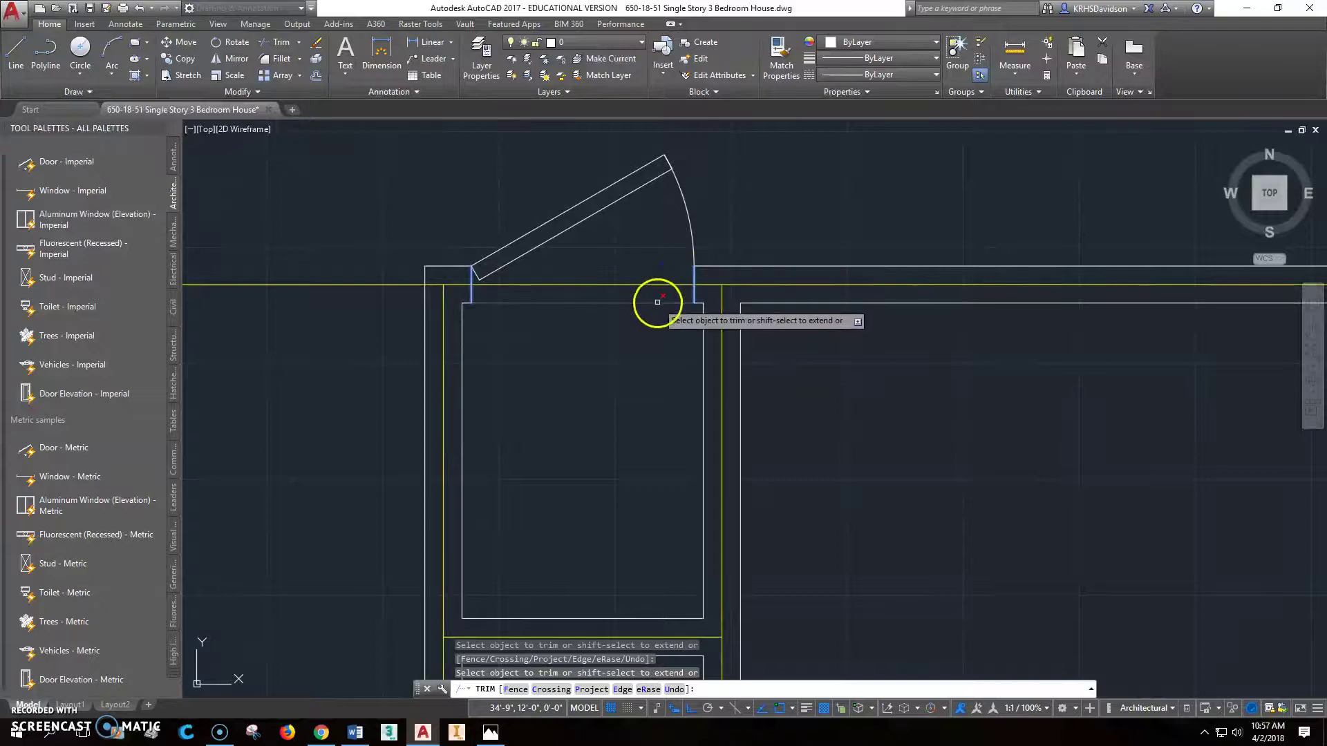
{"action": "right_click", "coordinate": [674, 308]}
{"action": "left_click", "coordinate": [695, 326]}
Zoom out to reframe the floor plan and save the drawing.
{"action": "scroll", "coordinate": [732, 326], "scroll_direction": "up", "scroll_amount": 3}
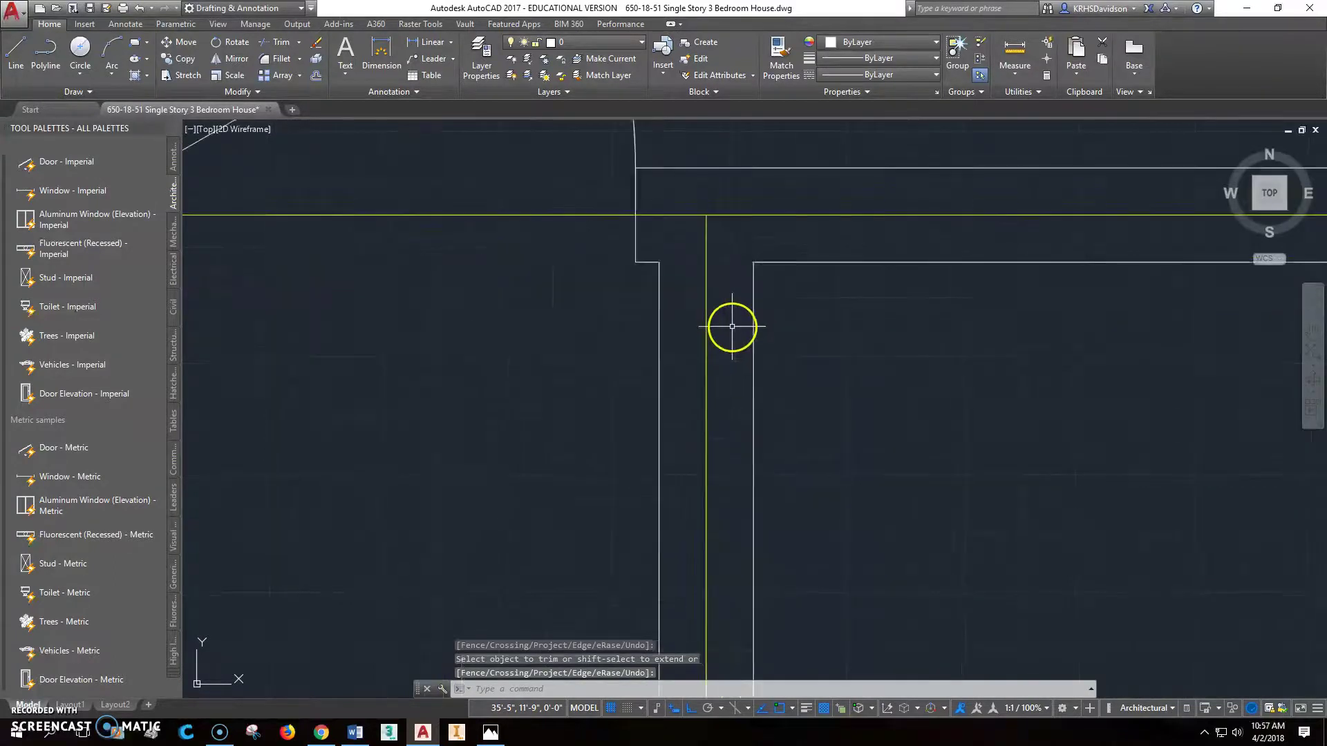
{"action": "scroll", "coordinate": [732, 327], "scroll_direction": "down", "scroll_amount": 3}
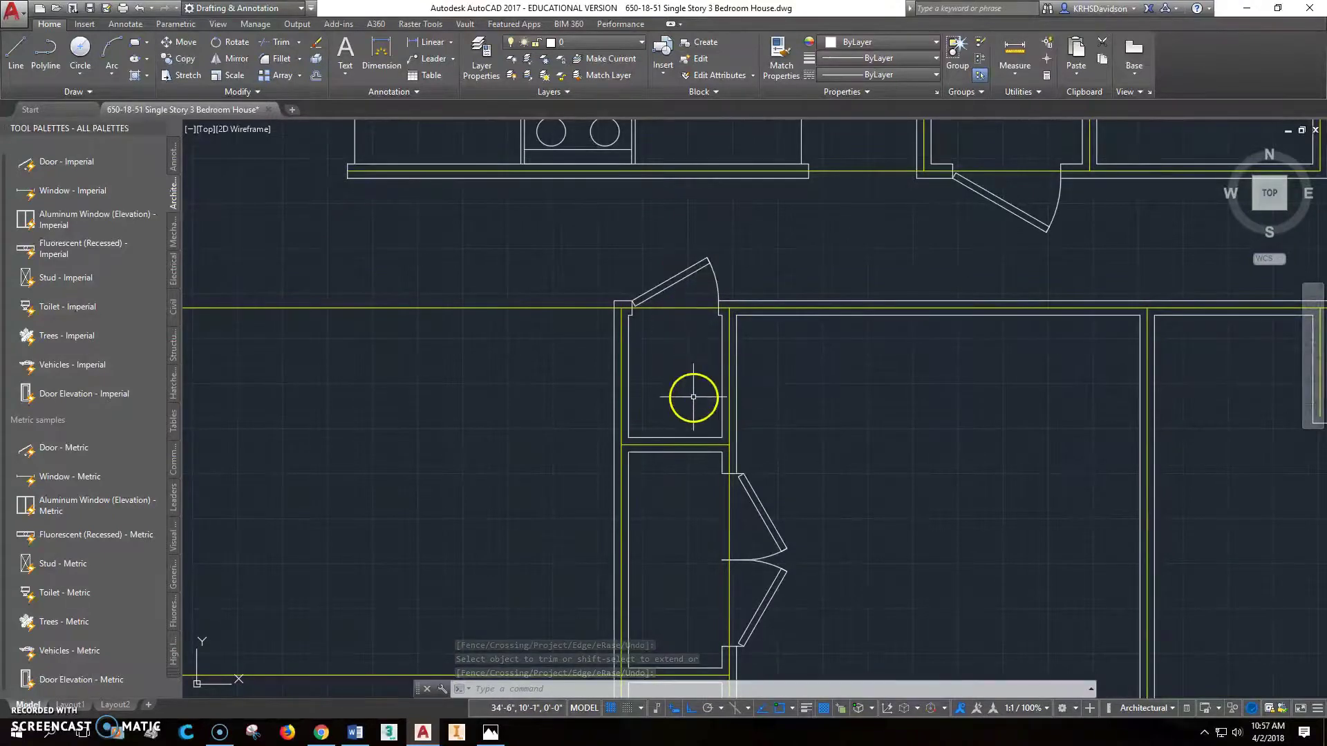
{"action": "scroll", "coordinate": [694, 348], "scroll_direction": "up", "scroll_amount": 2}
{"action": "scroll", "coordinate": [698, 342], "scroll_direction": "down", "scroll_amount": 2}
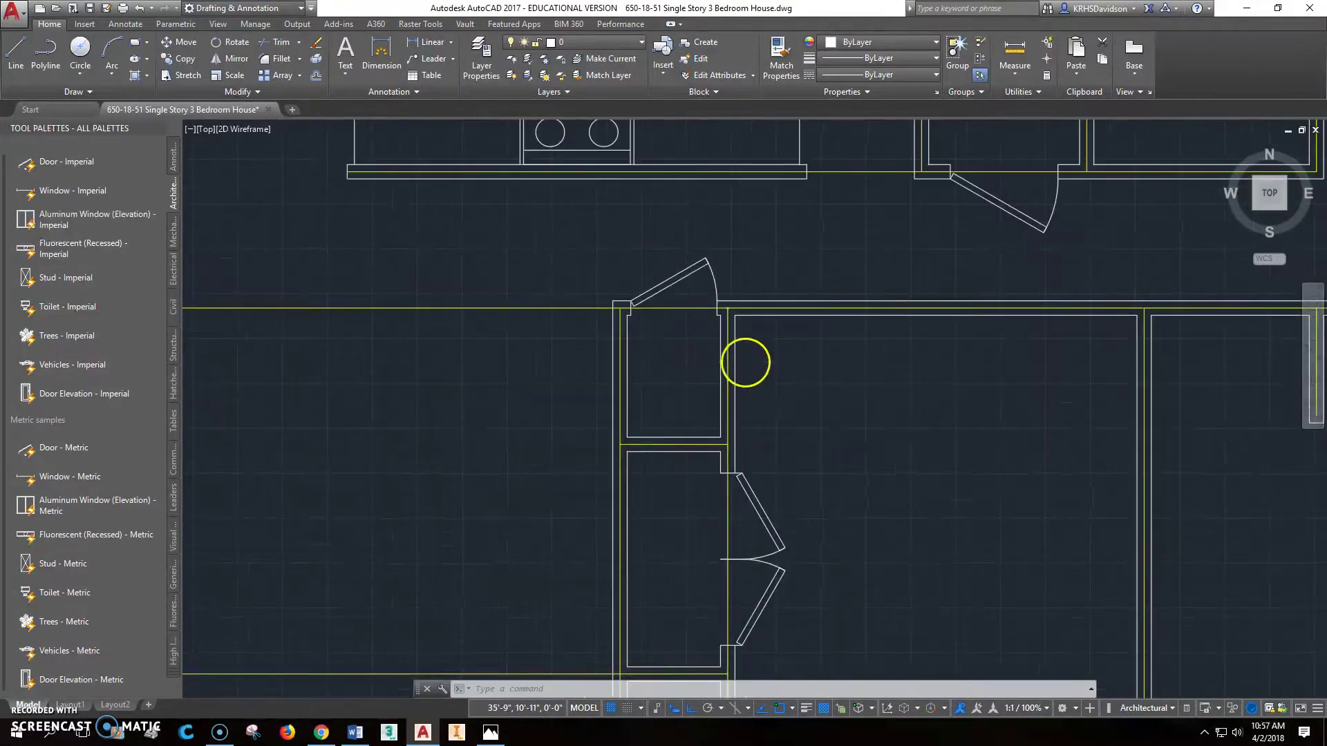
{"action": "scroll", "coordinate": [745, 361], "scroll_direction": "down", "scroll_amount": 2}
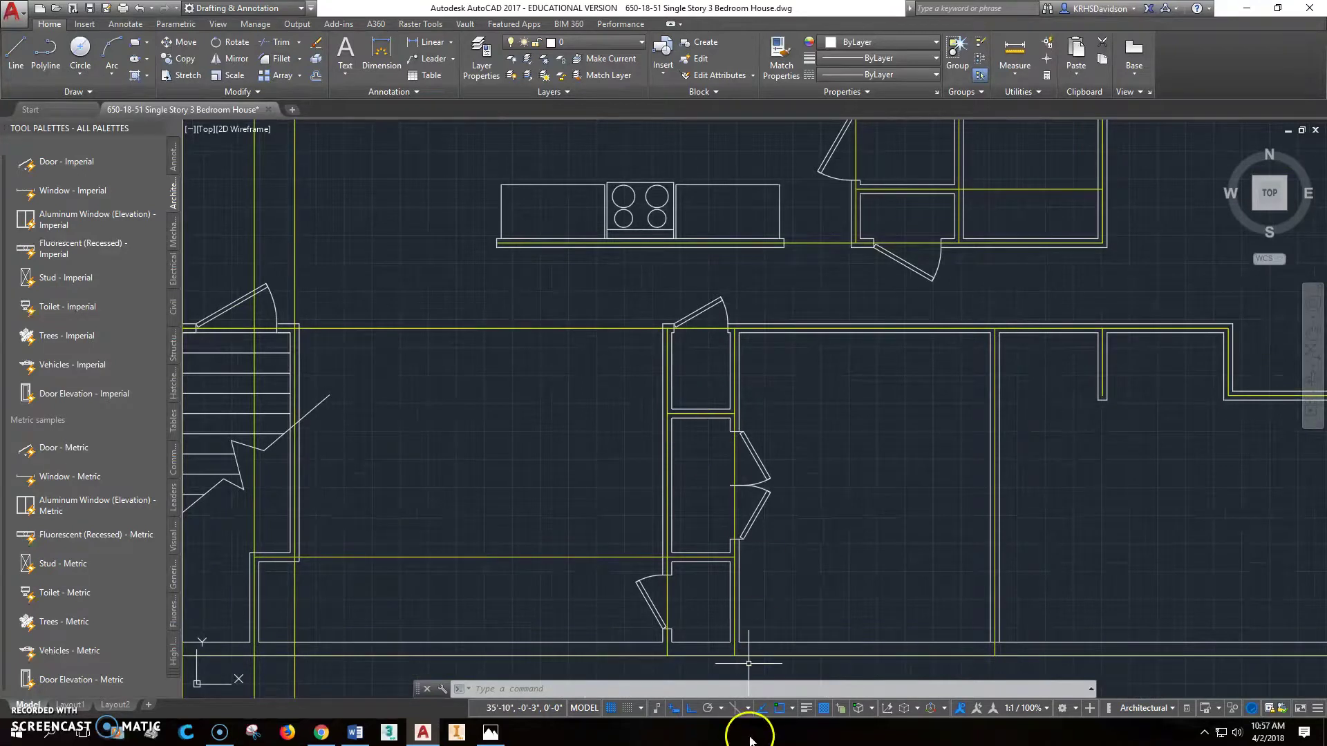
{"action": "scroll", "coordinate": [807, 386], "scroll_direction": "down", "scroll_amount": 2}
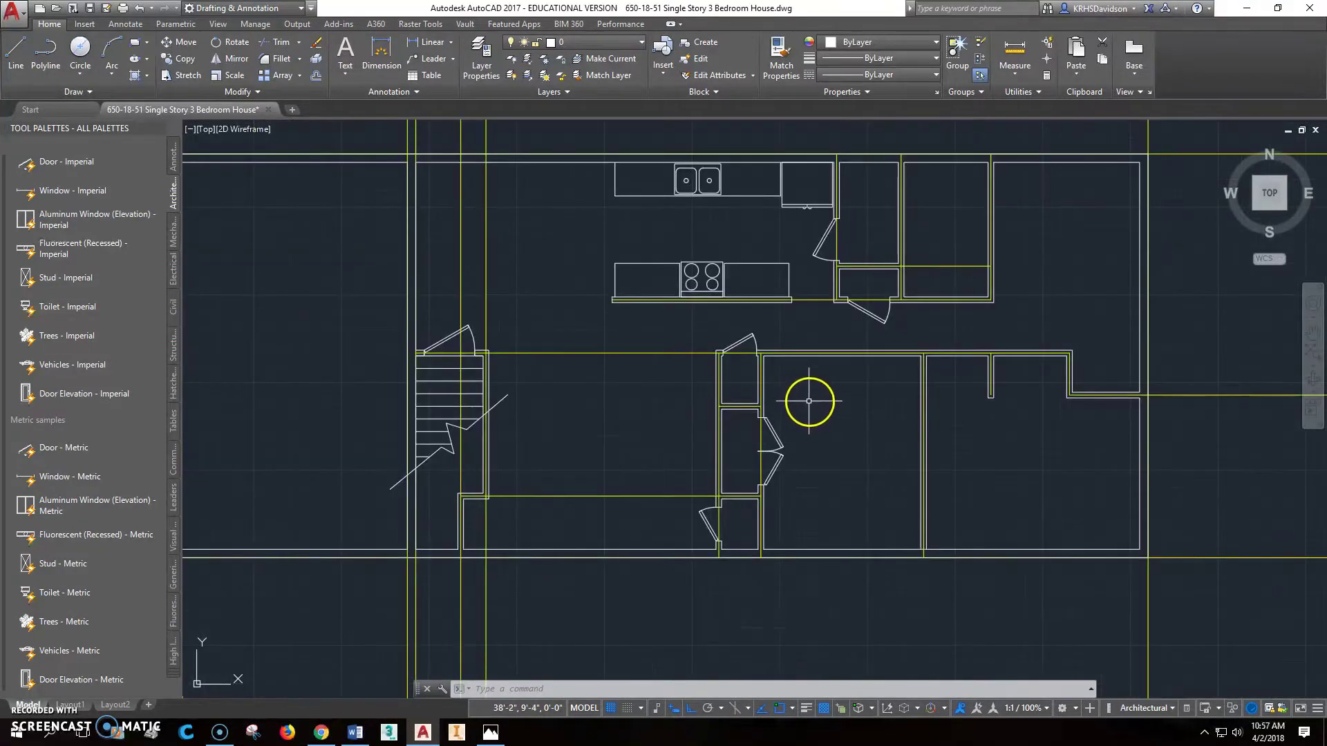
{"action": "middle_click_drag", "start_coordinate": [830, 382], "coordinate": [794, 412]}
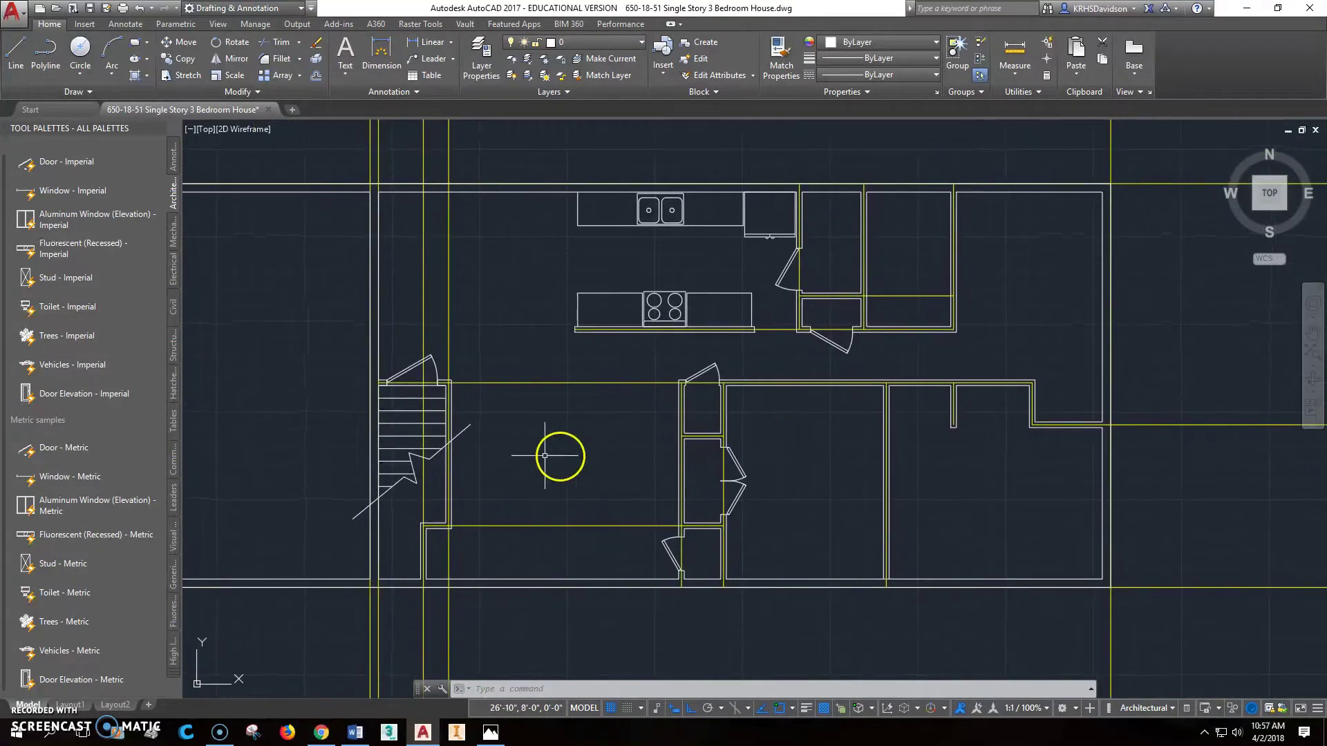
{"action": "left_click", "coordinate": [92, 9]}
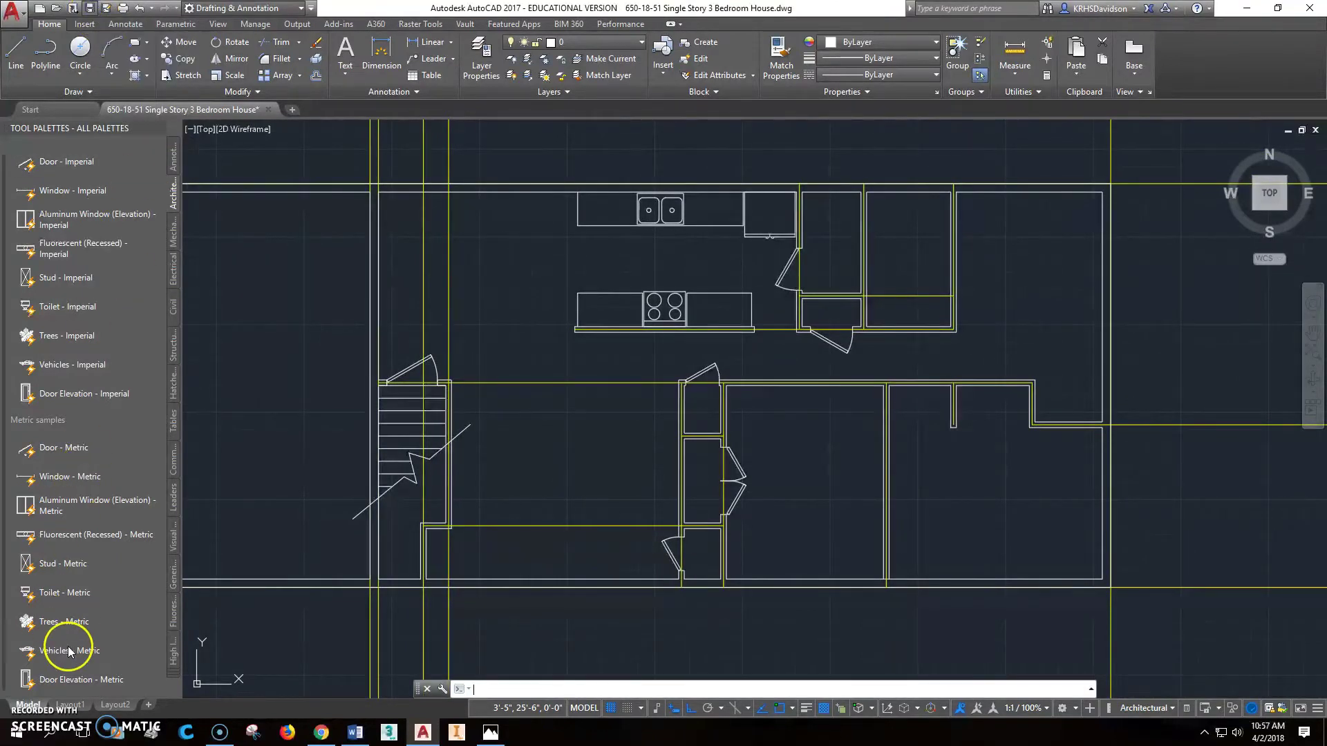